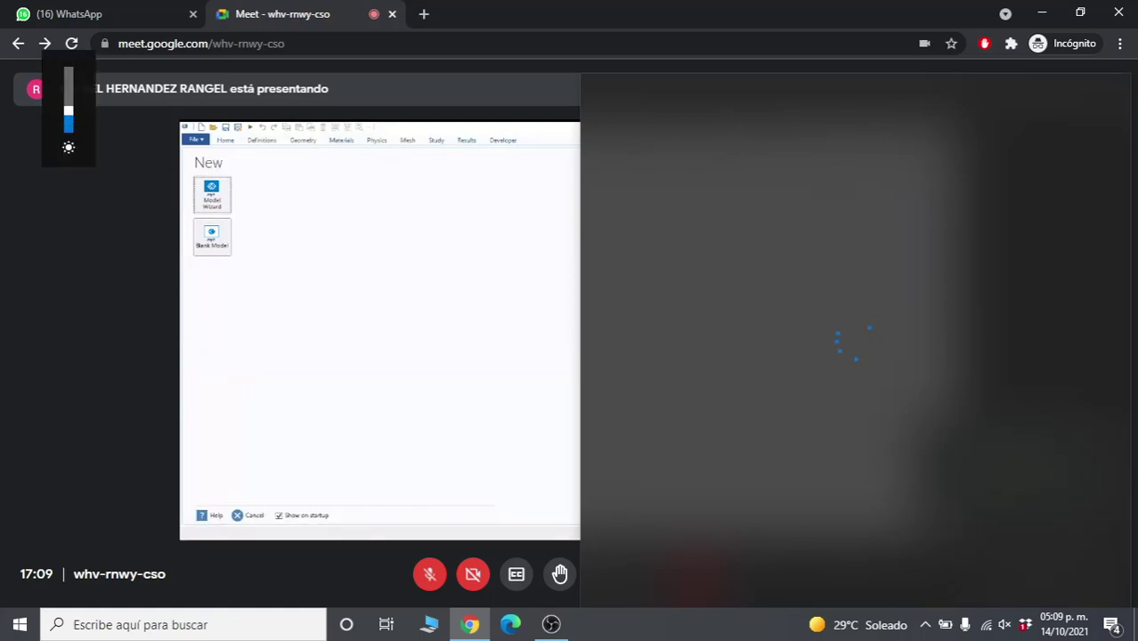
- Switch the video meeting showing the shared presentation to full-screen view
{"action": "key", "text": "F11"}
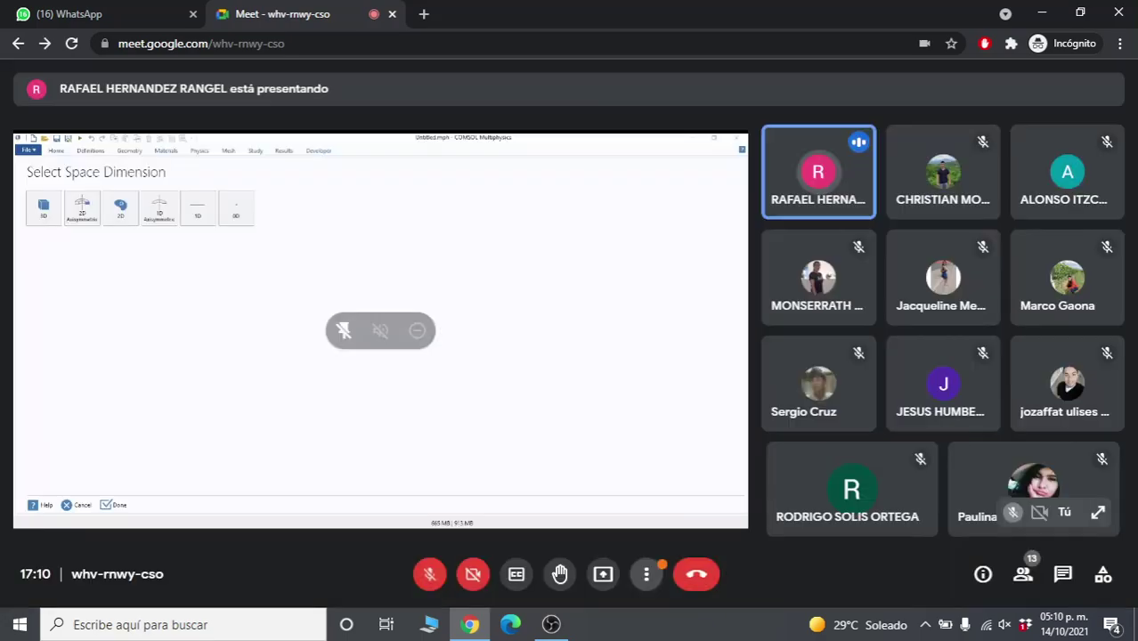
{"action": "left_click", "coordinate": [647, 575]}
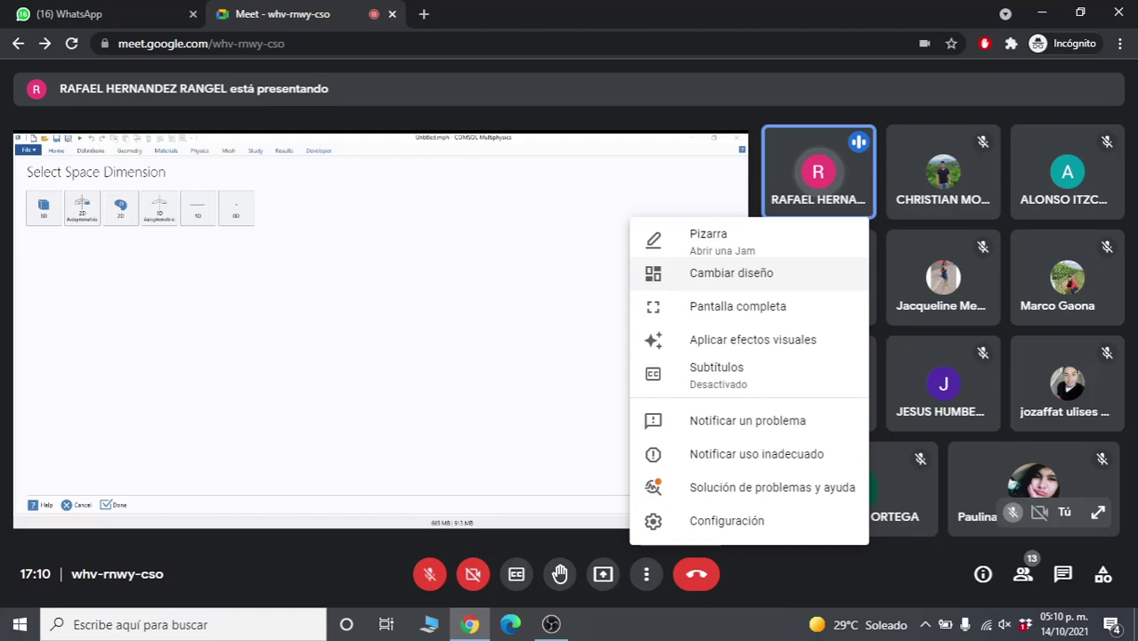
{"action": "left_click", "coordinate": [737, 305]}
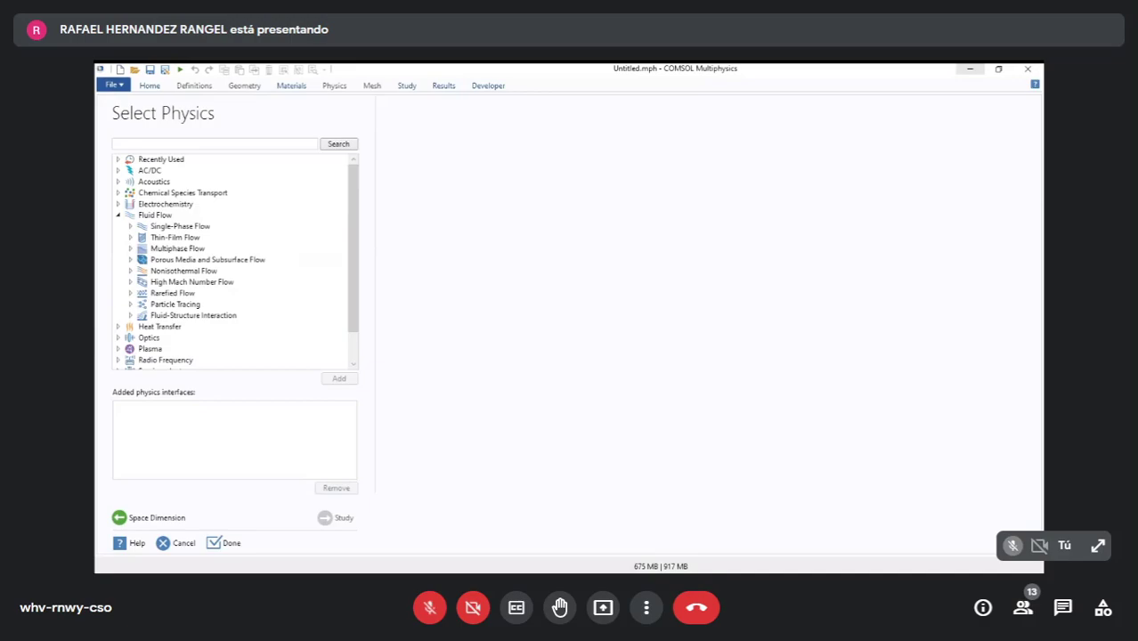
- Show the description of the Laminar Flow interface within the single-phase flow physics
{"action": "left_click", "coordinate": [131, 226]}
{"action": "left_click", "coordinate": [193, 248]}
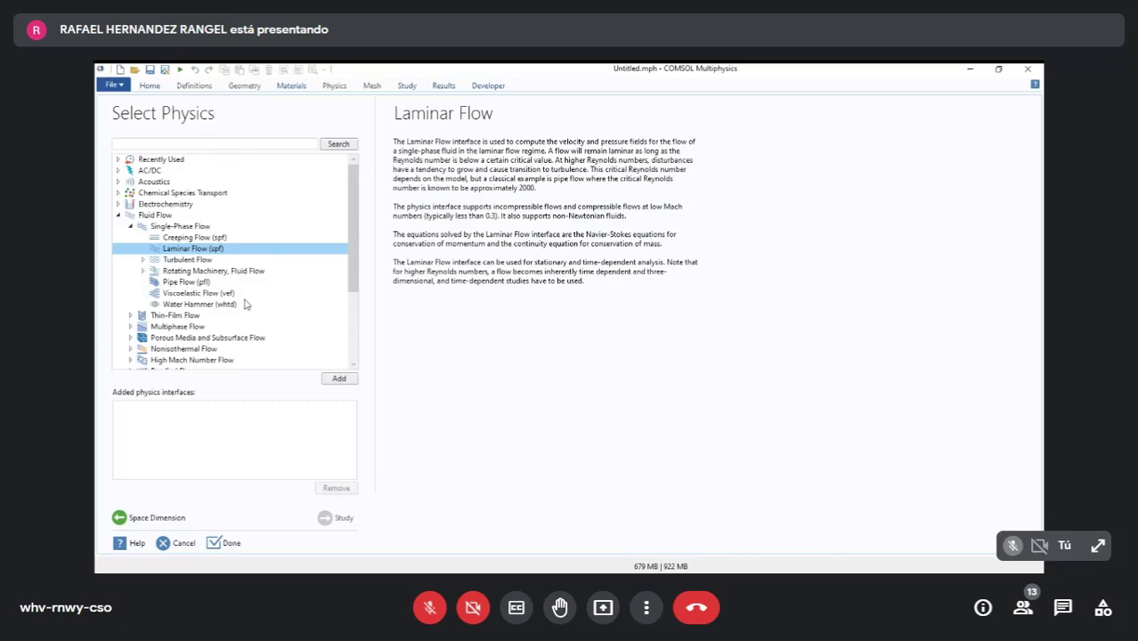
{"action": "left_click", "coordinate": [628, 442]}
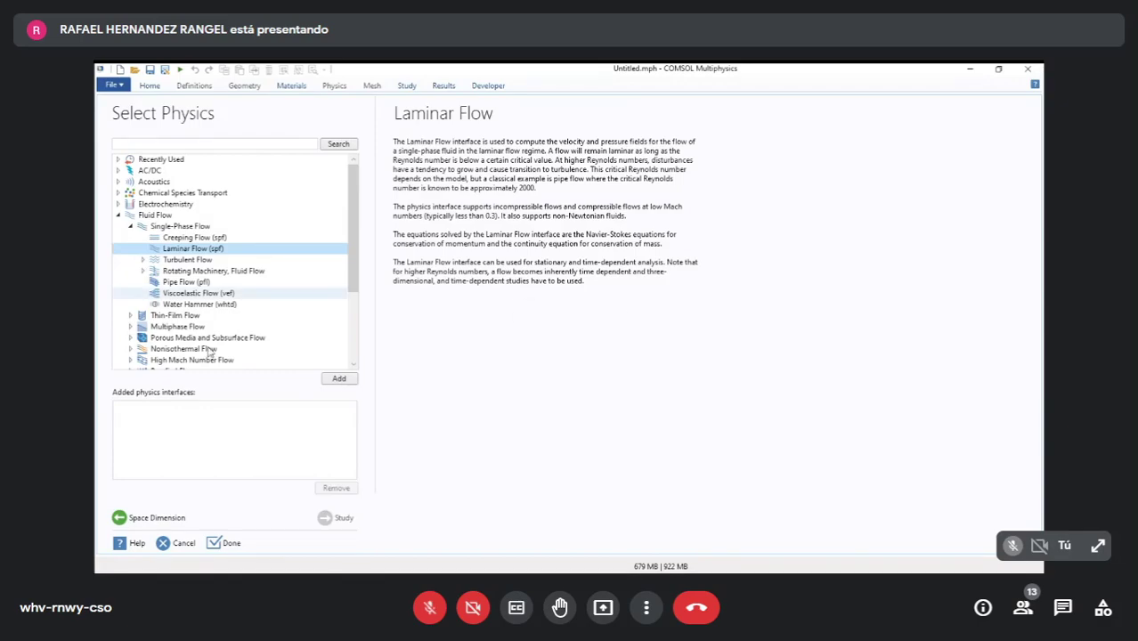
- Examine the Turbulent Flow description, its list of turbulence models and the remaining fluid flow interfaces
{"action": "left_click", "coordinate": [187, 259]}
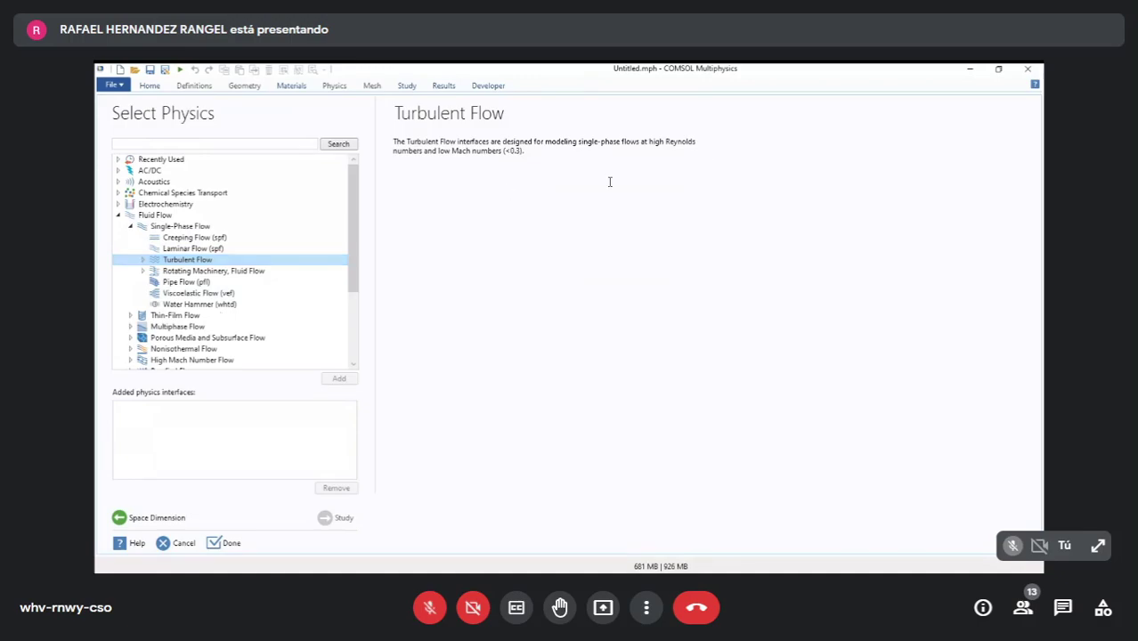
{"action": "left_click", "coordinate": [142, 260]}
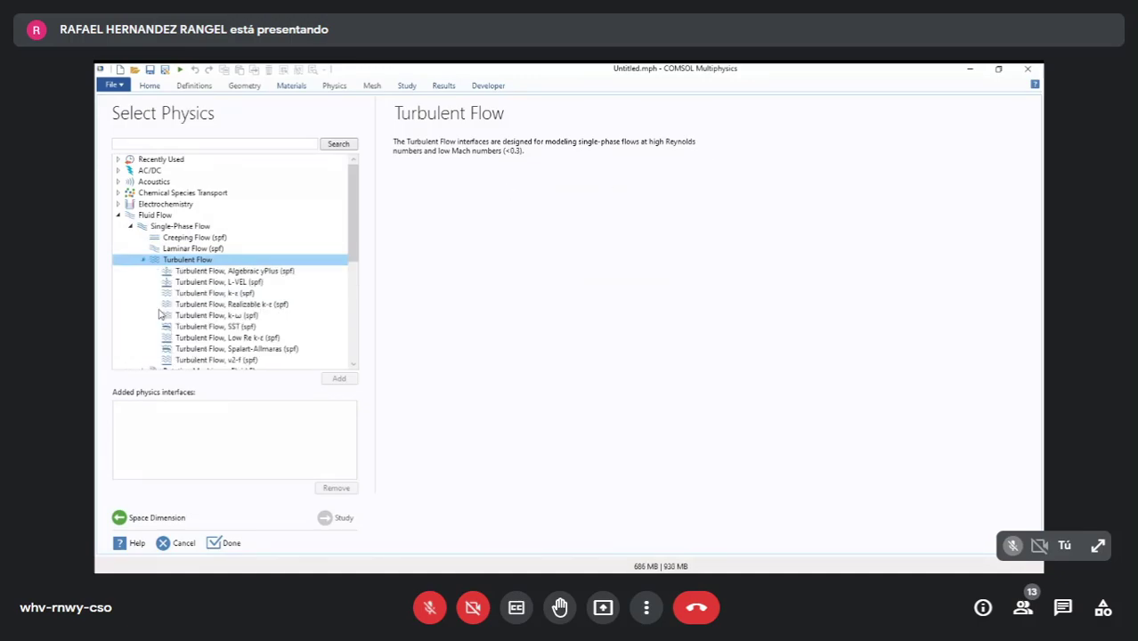
{"action": "scroll", "coordinate": [354, 331], "scroll_direction": "down", "scroll_amount": 1}
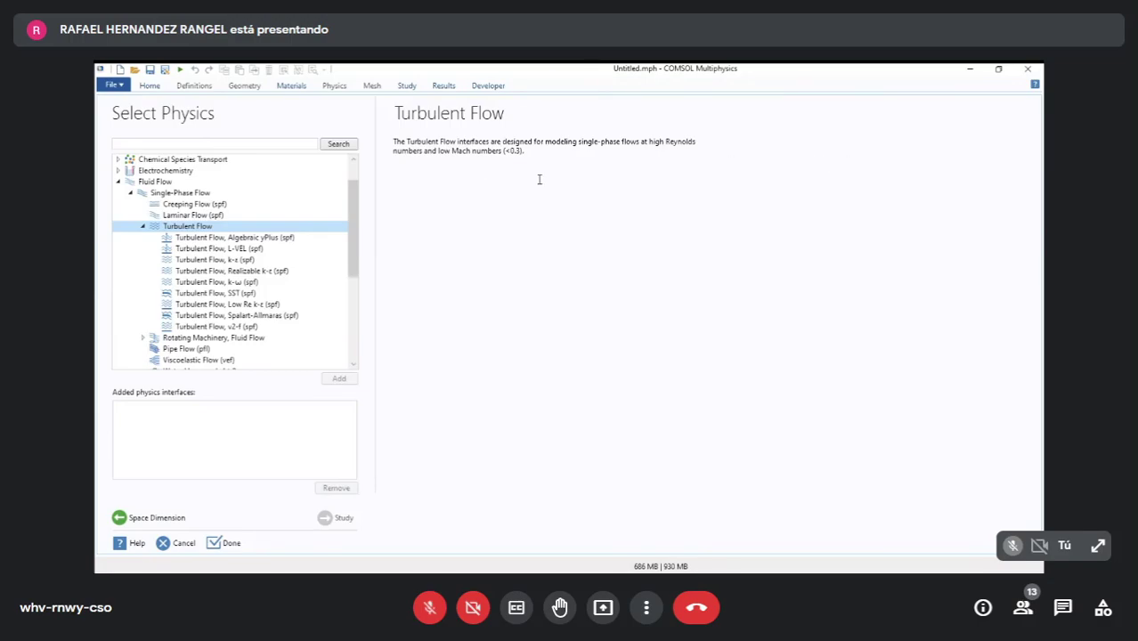
{"action": "left_click_drag", "start_coordinate": [534, 178], "coordinate": [610, 173]}
{"action": "left_click", "coordinate": [621, 176]}
{"action": "scroll", "coordinate": [281, 339], "scroll_direction": "down", "scroll_amount": 2}
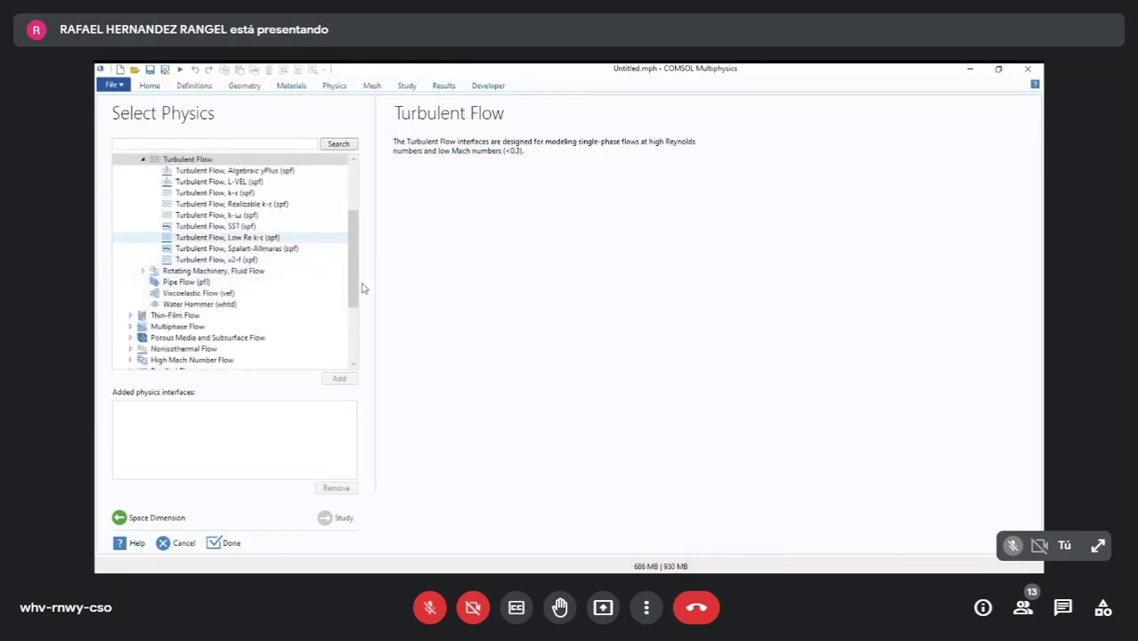
{"action": "scroll", "coordinate": [355, 300], "scroll_direction": "down", "scroll_amount": 1}
{"action": "scroll", "coordinate": [354, 300], "scroll_direction": "down", "scroll_amount": 2}
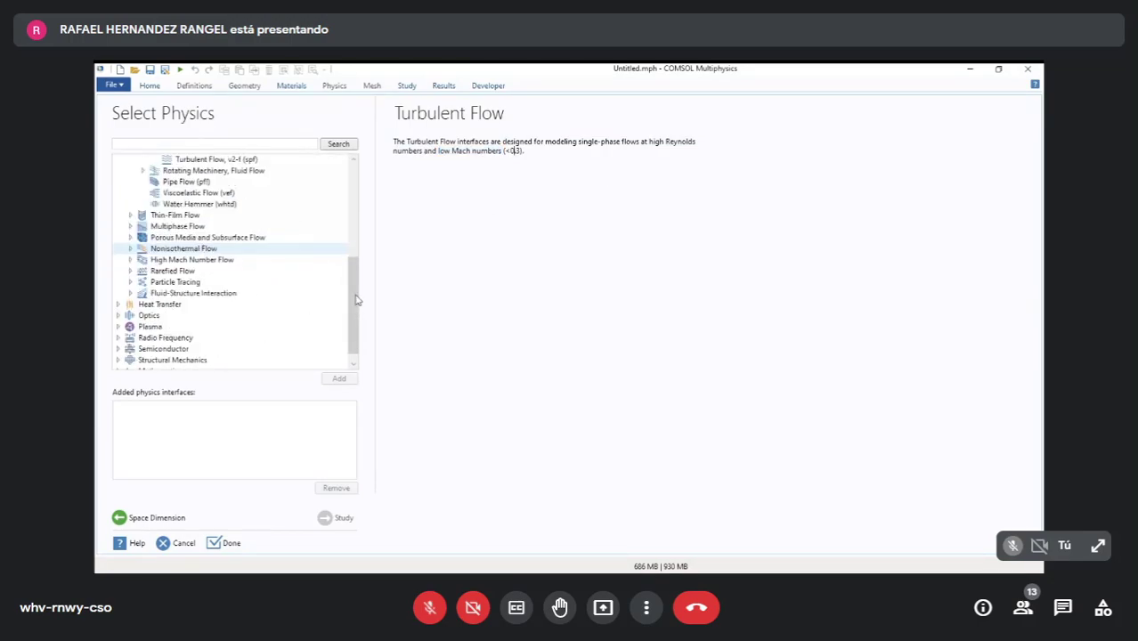
{"action": "scroll", "coordinate": [354, 301], "scroll_direction": "up", "scroll_amount": 4}
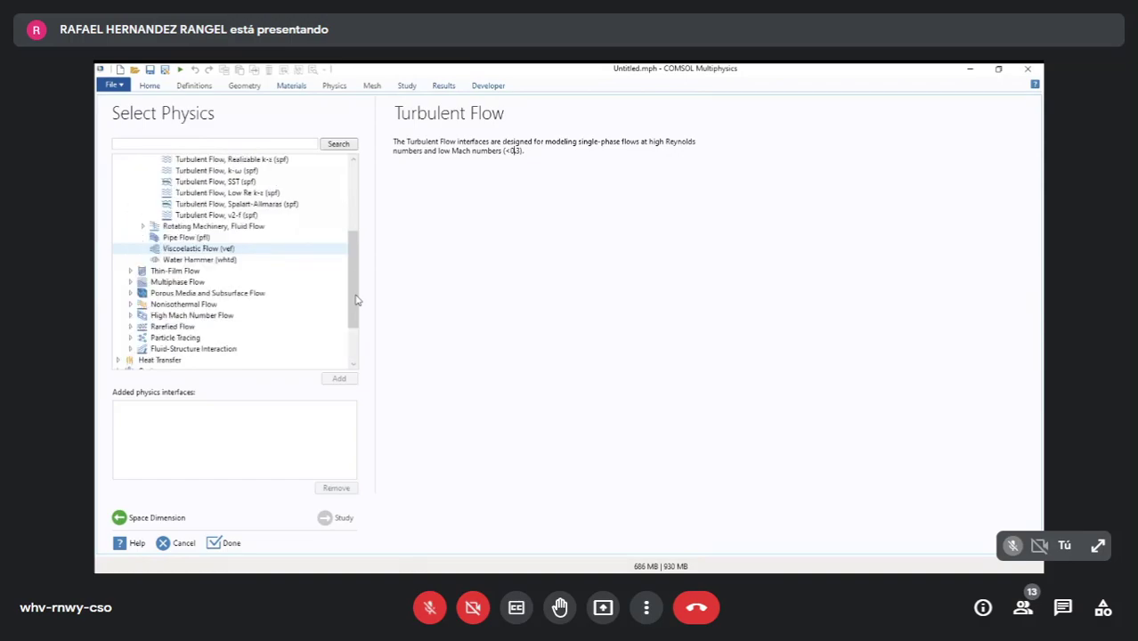
{"action": "scroll", "coordinate": [356, 300], "scroll_direction": "up", "scroll_amount": 3}
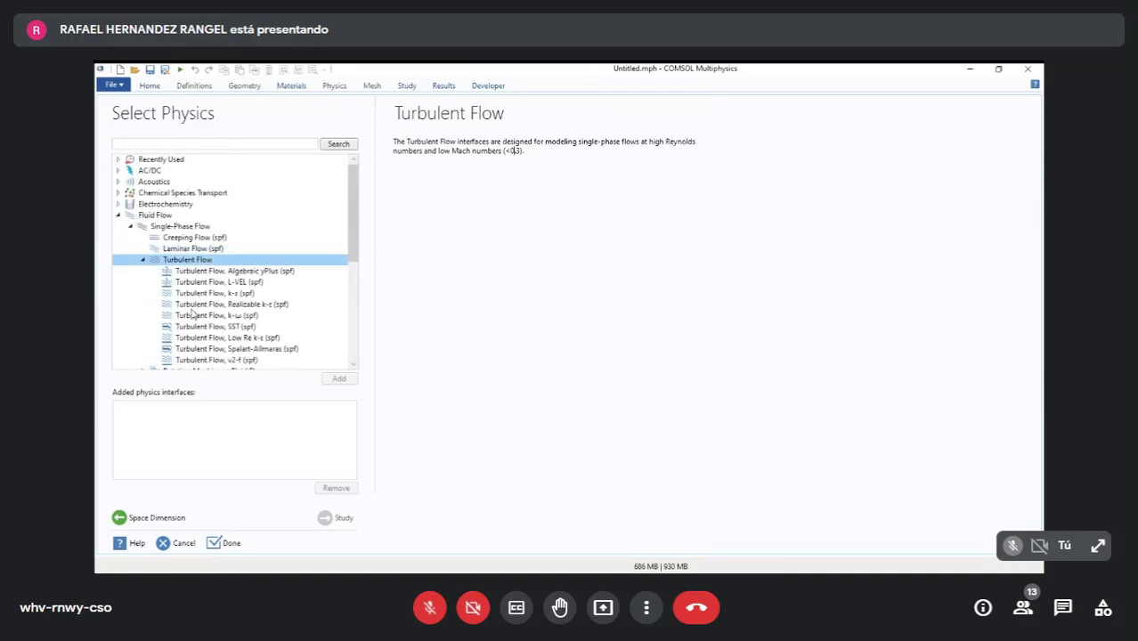
- Reopen the list of turbulence models and view the description of Turbulent Flow, Algebraic yPlus
{"action": "left_click", "coordinate": [143, 259]}
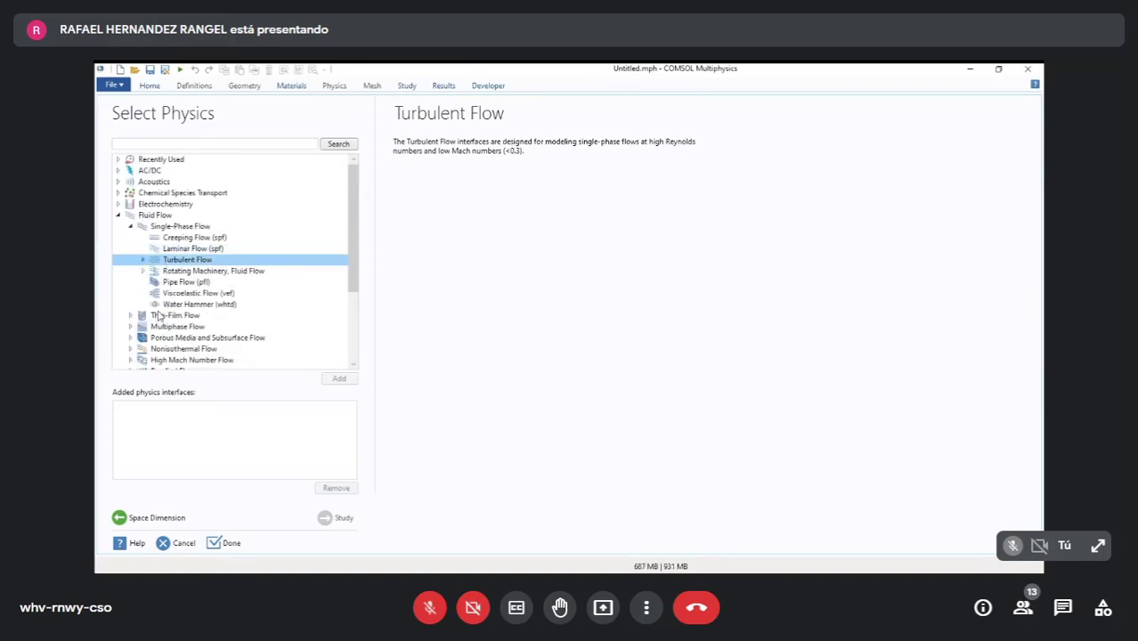
{"action": "key", "text": "Right"}
{"action": "scroll", "coordinate": [356, 314], "scroll_direction": "down", "scroll_amount": 1}
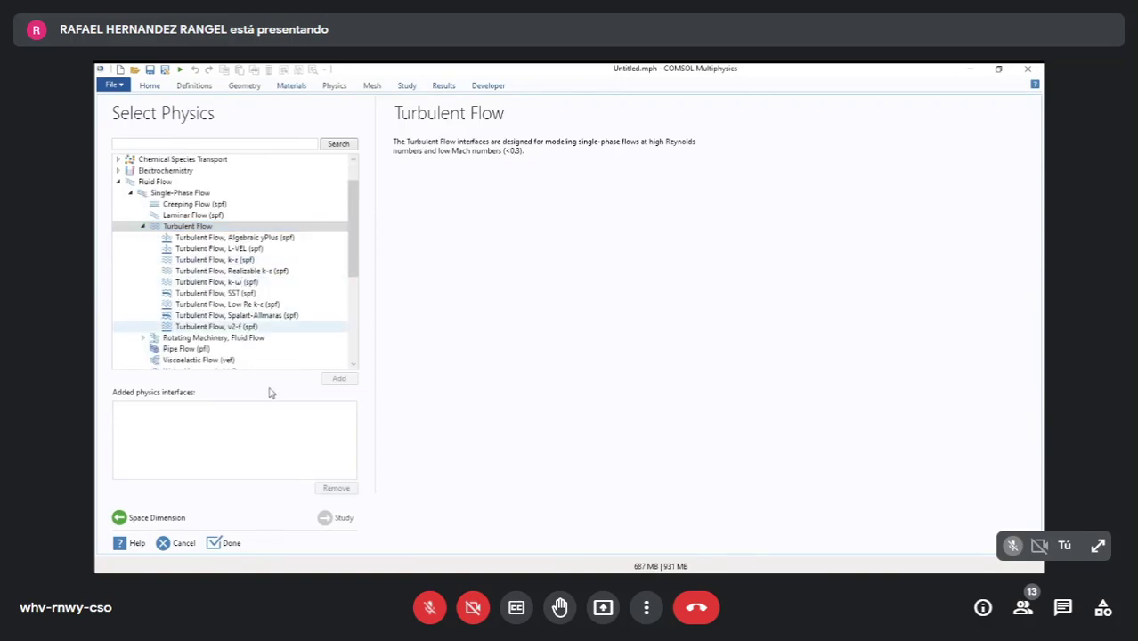
{"action": "key", "text": "Up"}
{"action": "key", "text": "Up"}
{"action": "key", "text": "Up"}
{"action": "key", "text": "Up"}
{"action": "key", "text": "Up"}
{"action": "key", "text": "Up"}
{"action": "key", "text": "Up"}
{"action": "key", "text": "Up"}
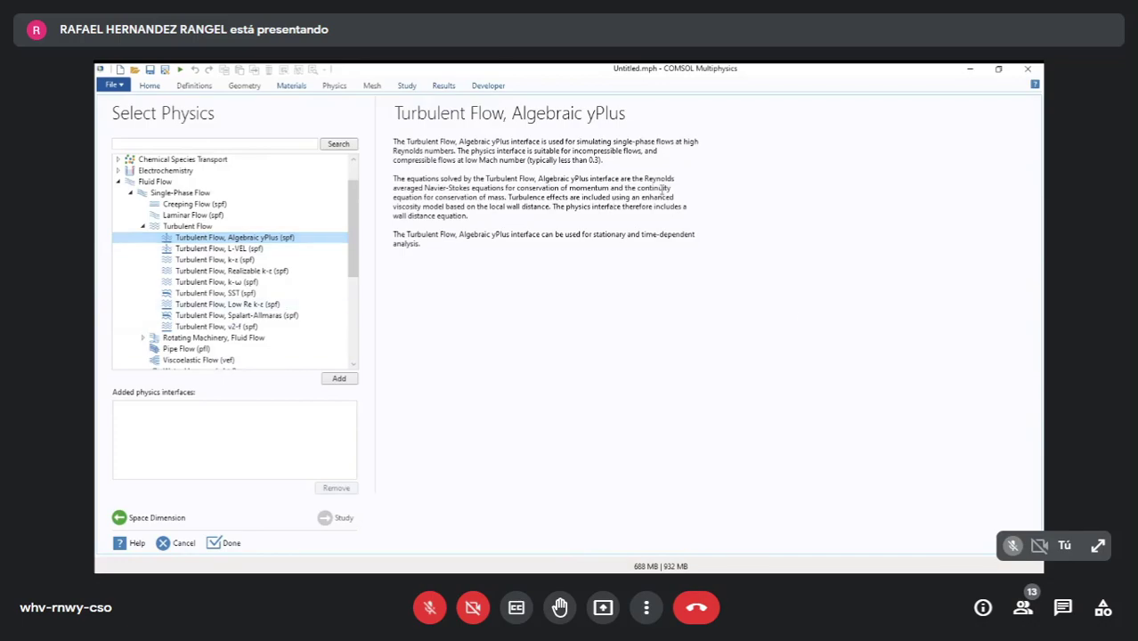
- Add Laminar Flow as the physics interface and finish the model setup with a Stationary study
{"action": "key", "text": "Up"}
{"action": "key", "text": "Up"}
{"action": "key", "text": "Up"}
{"action": "key", "text": "Down"}
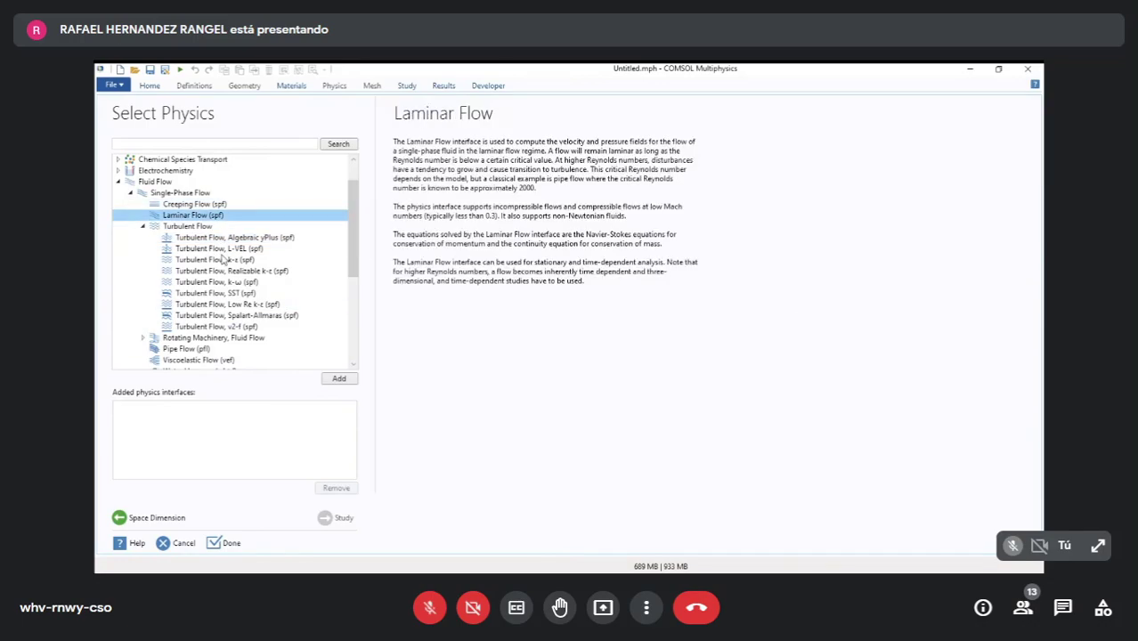
{"action": "key", "text": "Left"}
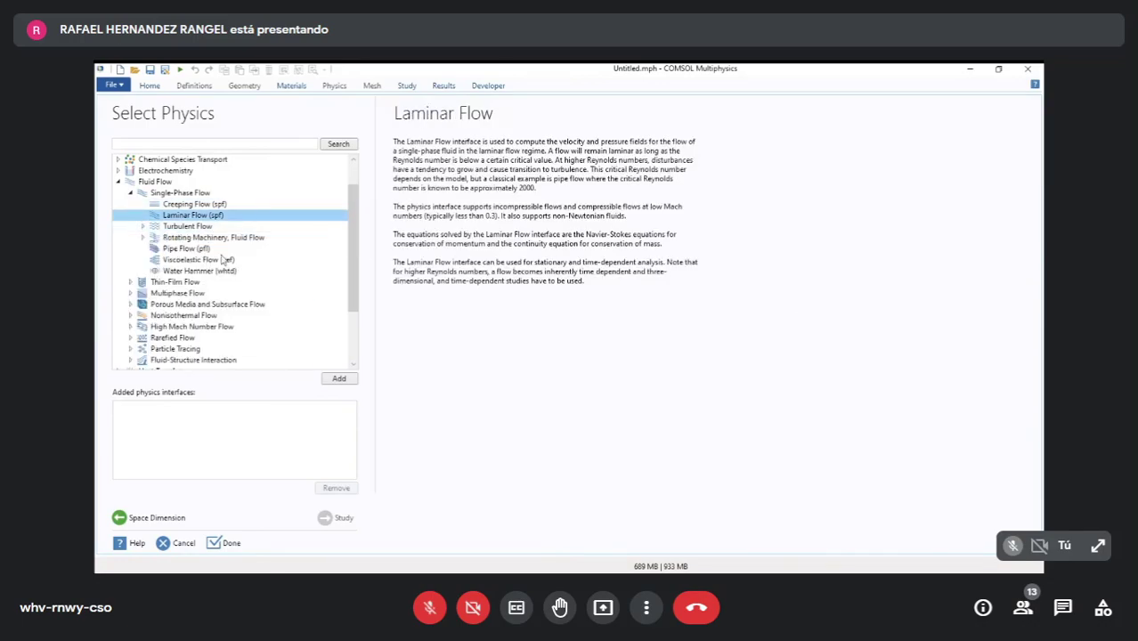
{"action": "left_click", "coordinate": [339, 378]}
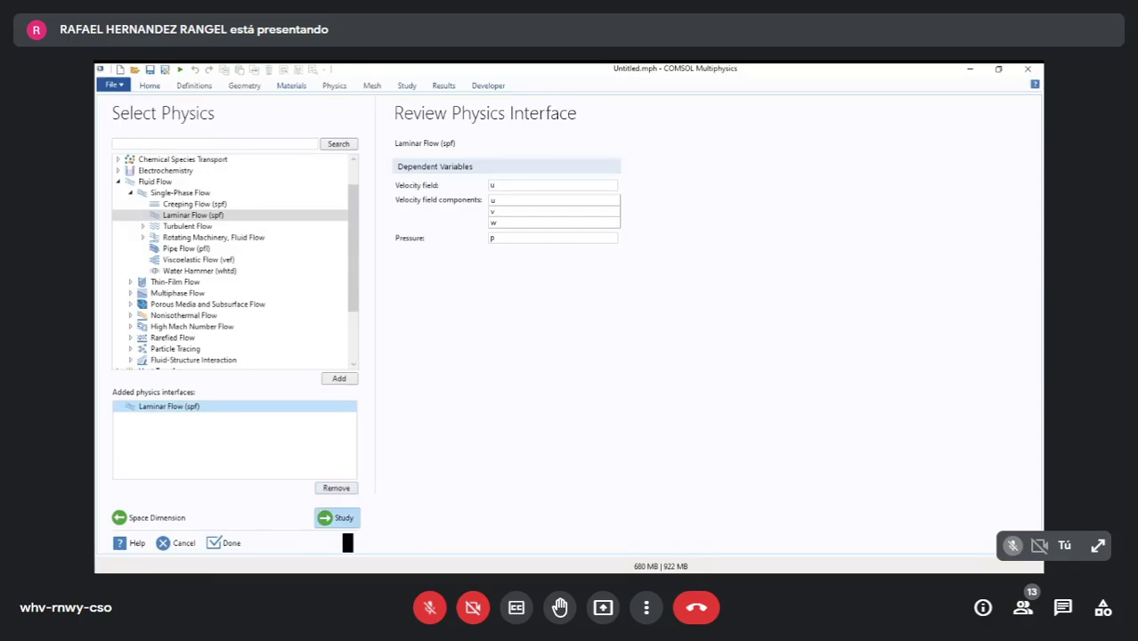
{"action": "left_click", "coordinate": [338, 519]}
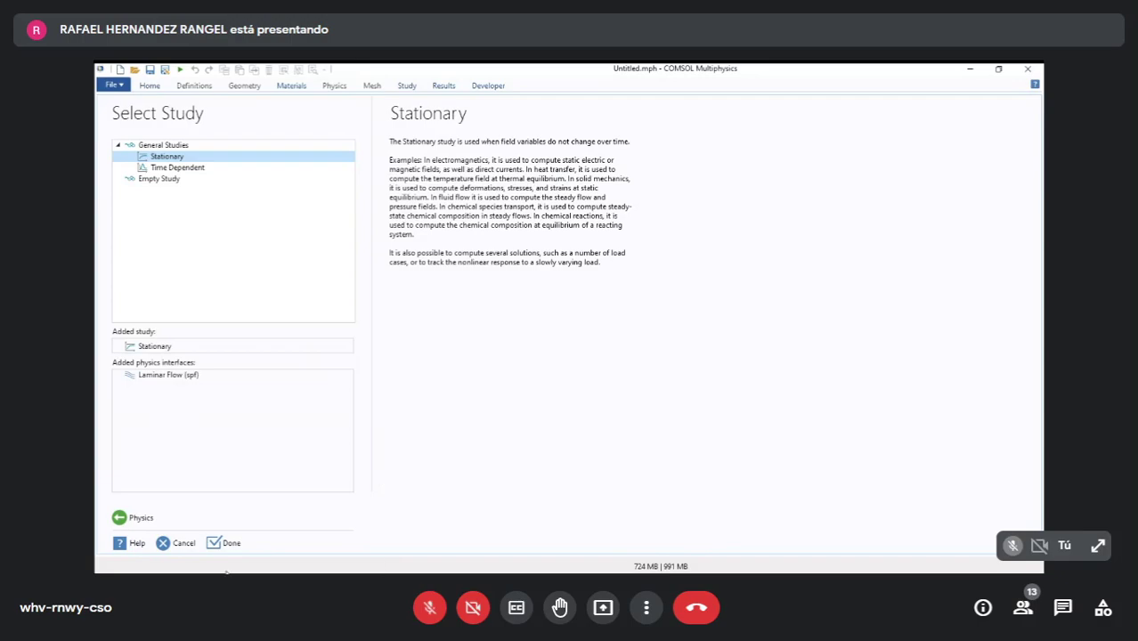
{"action": "left_click", "coordinate": [224, 543]}
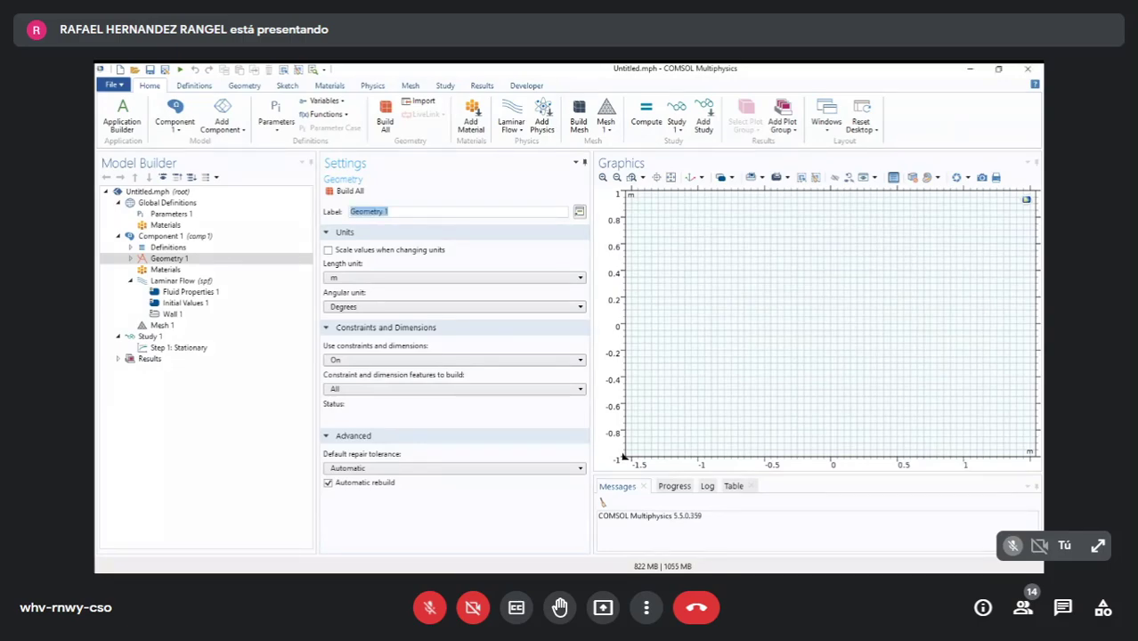
- Define the global parameter v0 with the expression 0.01 [m/s] and the description "Velocidad entrada"
{"action": "left_click", "coordinate": [171, 214]}
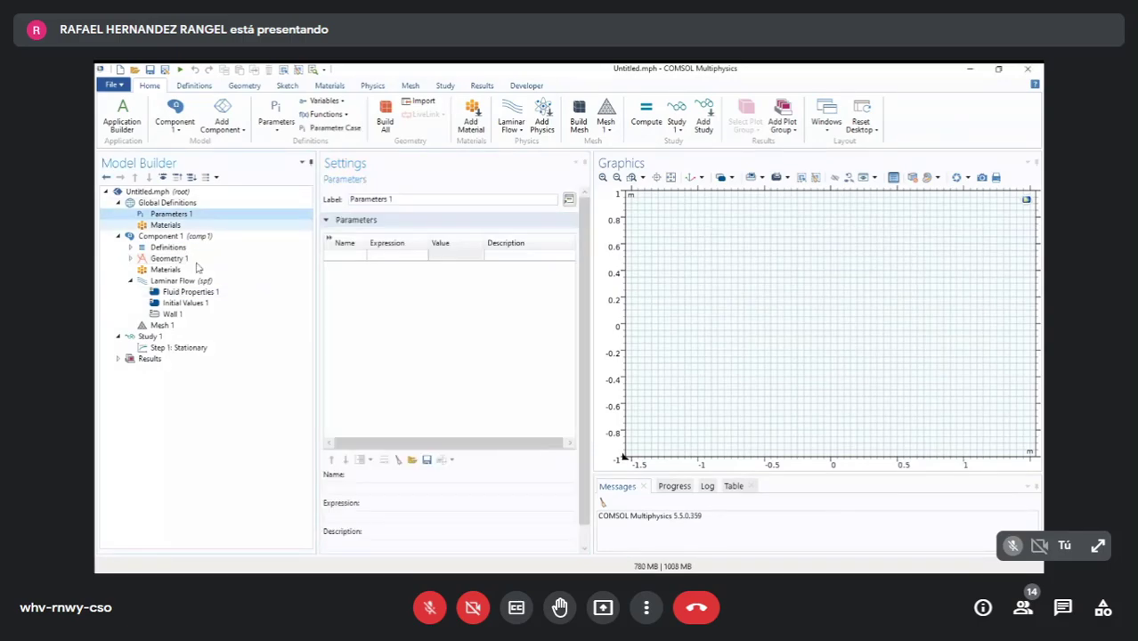
{"action": "left_click", "coordinate": [421, 311]}
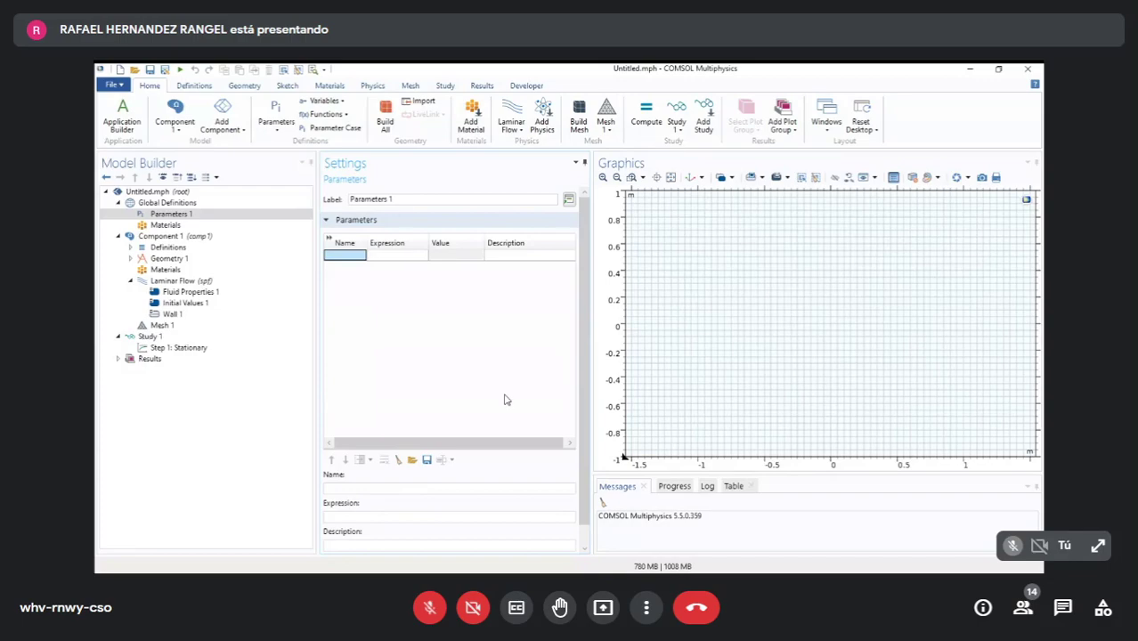
{"action": "type", "text": "v0"}
{"action": "key", "text": "Return"}
{"action": "key", "text": "Tab"}
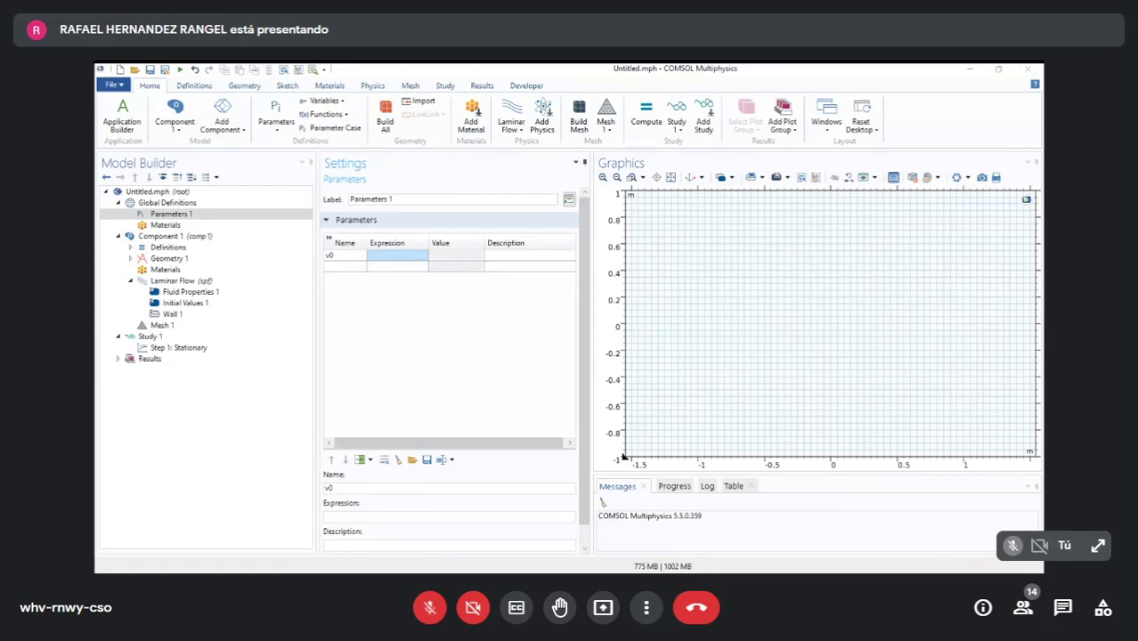
{"action": "type", "text": "0.0"}
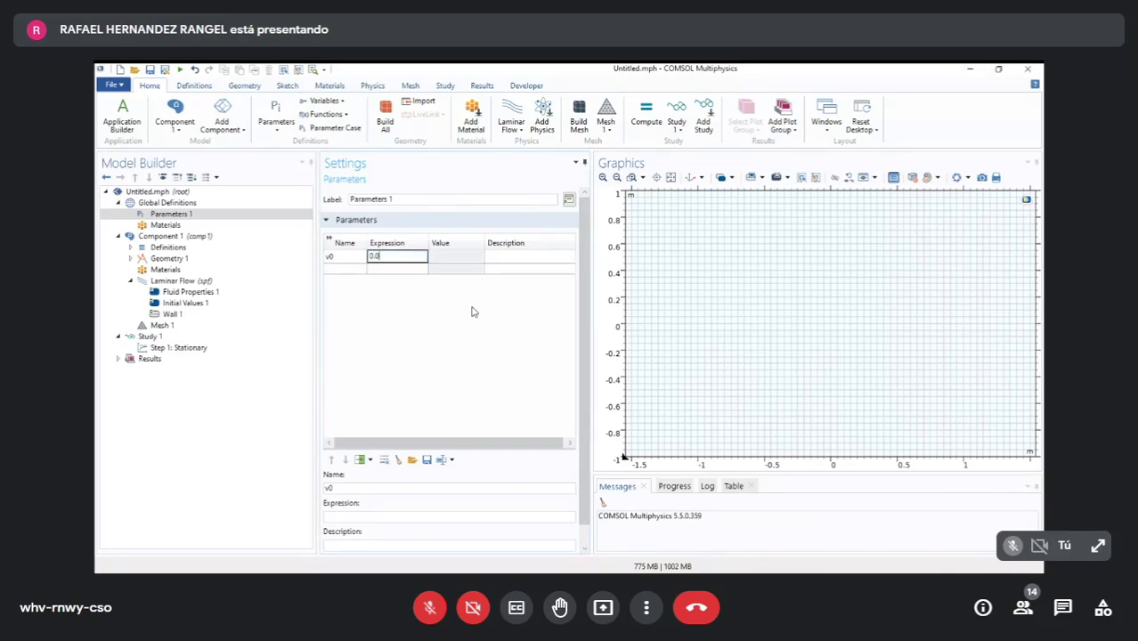
{"action": "type", "text": "1 [m/s]"}
{"action": "key", "text": "Tab"}
{"action": "key", "text": "Tab"}
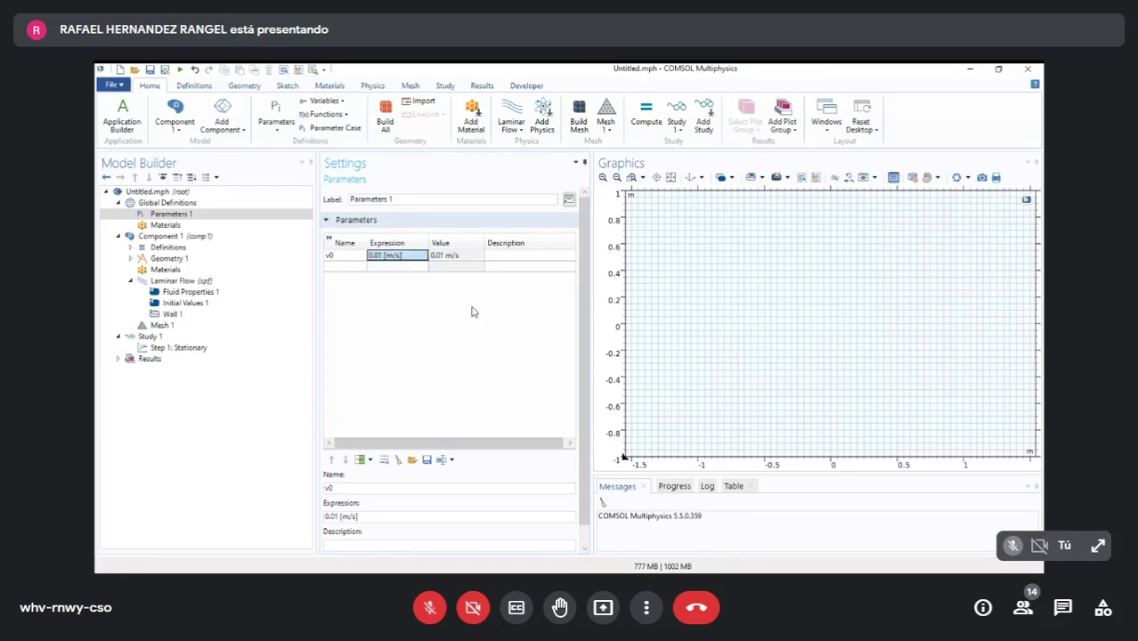
{"action": "type", "text": "Vel"}
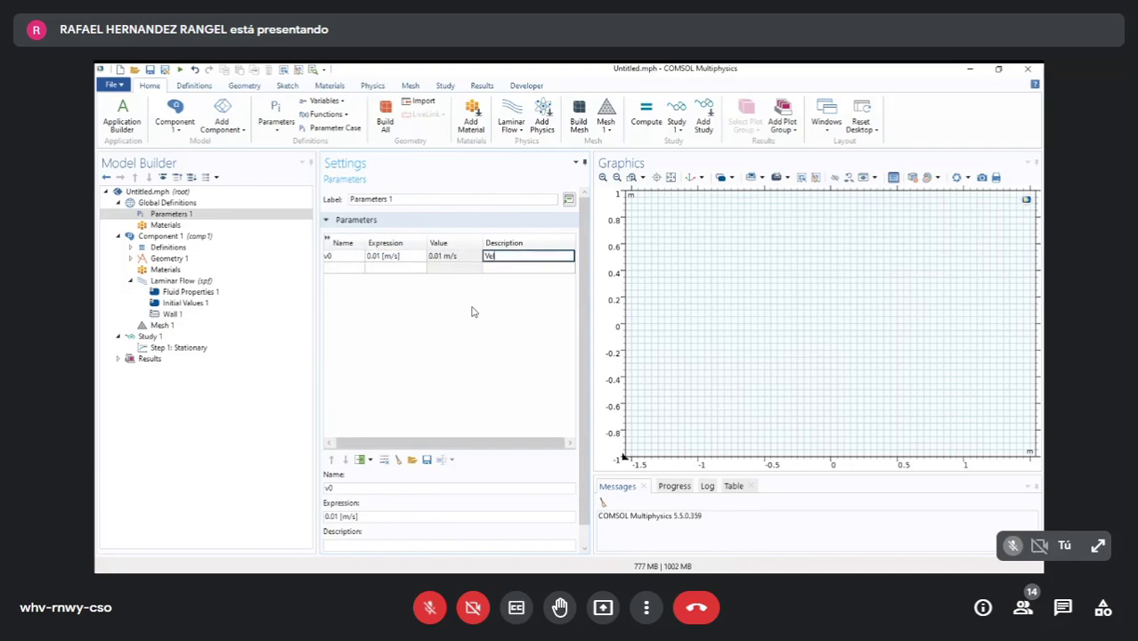
{"action": "type", "text": "ocidad entrada"}
{"action": "key", "text": "Return"}
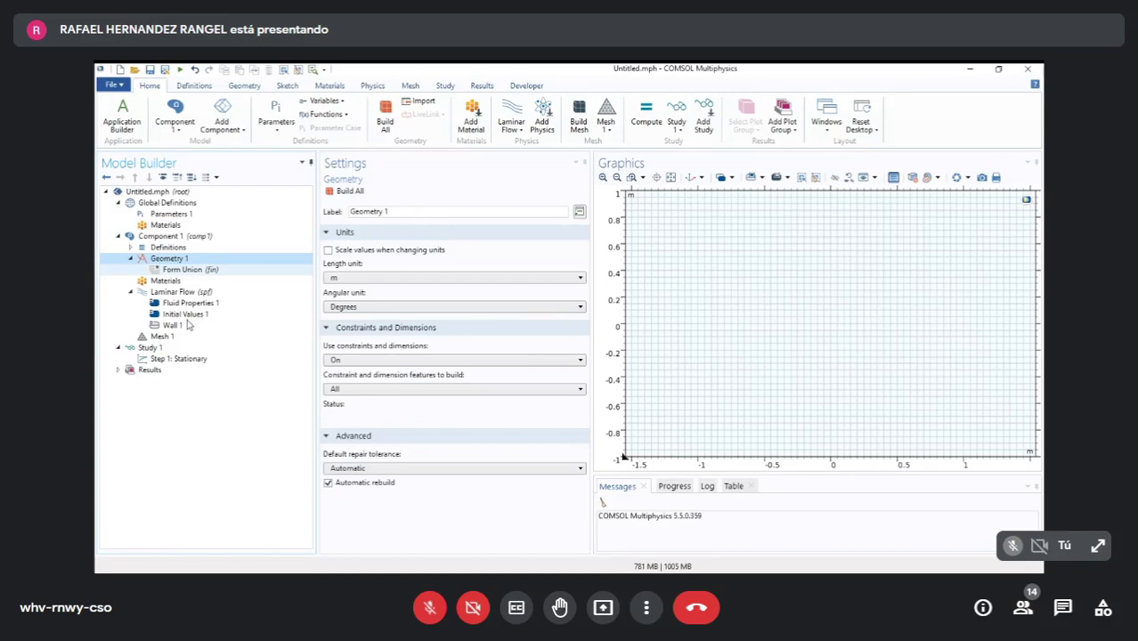
- Add a rectangle to Geometry 1 with a width of 1.5 m and a height of 0.3 m, and build it
{"action": "left_click", "coordinate": [246, 85]}
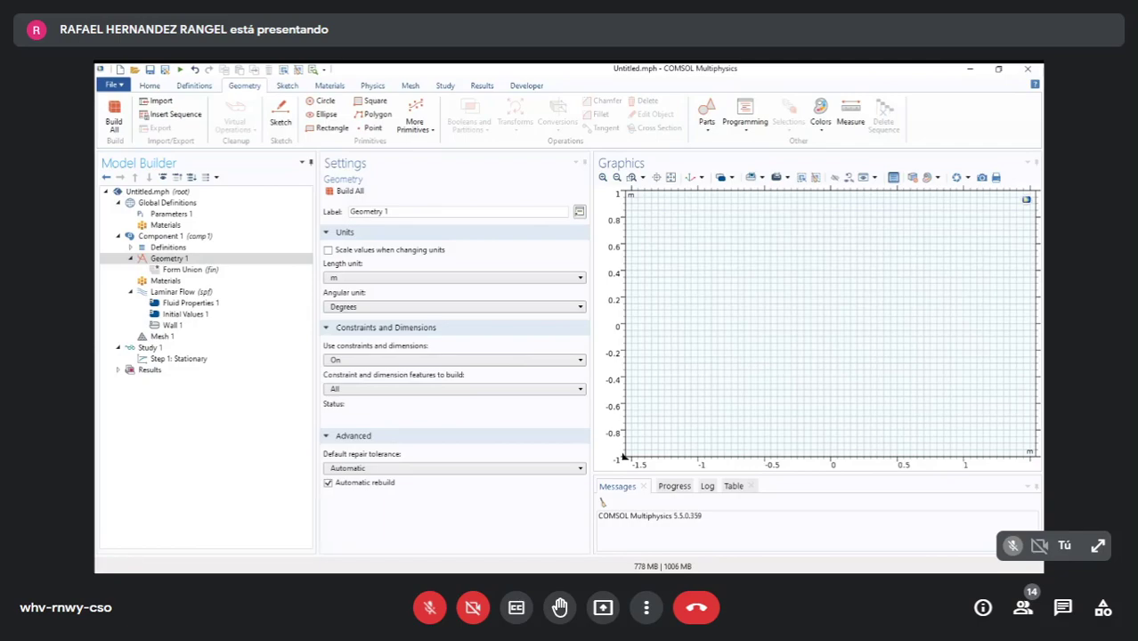
{"action": "left_click", "coordinate": [241, 326]}
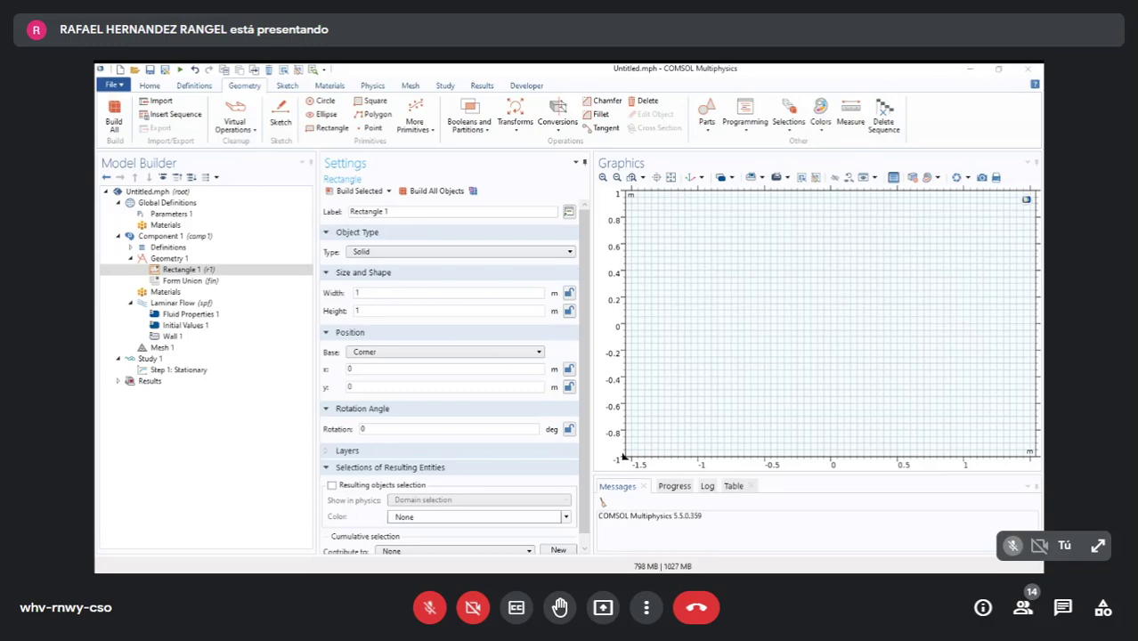
{"action": "left_click", "coordinate": [746, 115]}
{"action": "left_click", "coordinate": [454, 310]}
{"action": "double_click", "coordinate": [480, 293]}
{"action": "type", "text": "0.3"}
{"action": "key", "text": "Tab"}
{"action": "type", "text": "0.3"}
{"action": "key", "text": "shift+Tab"}
{"action": "key", "text": "ctrl+a"}
{"action": "type", "text": "1.5"}
{"action": "key", "text": "F8"}
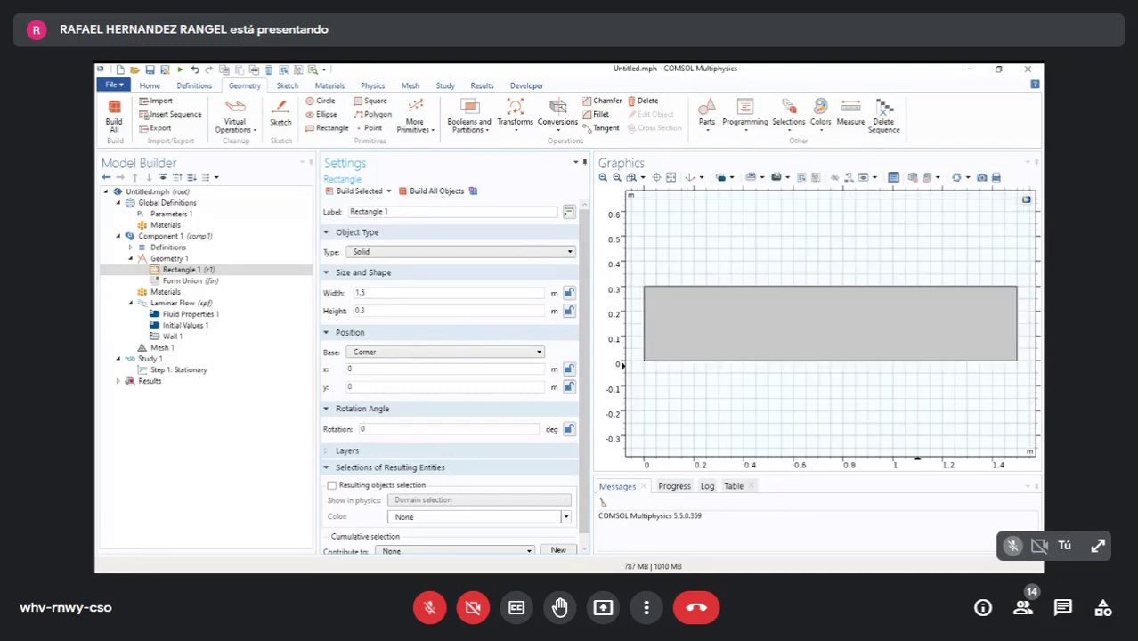
{"action": "left_click", "coordinate": [892, 322]}
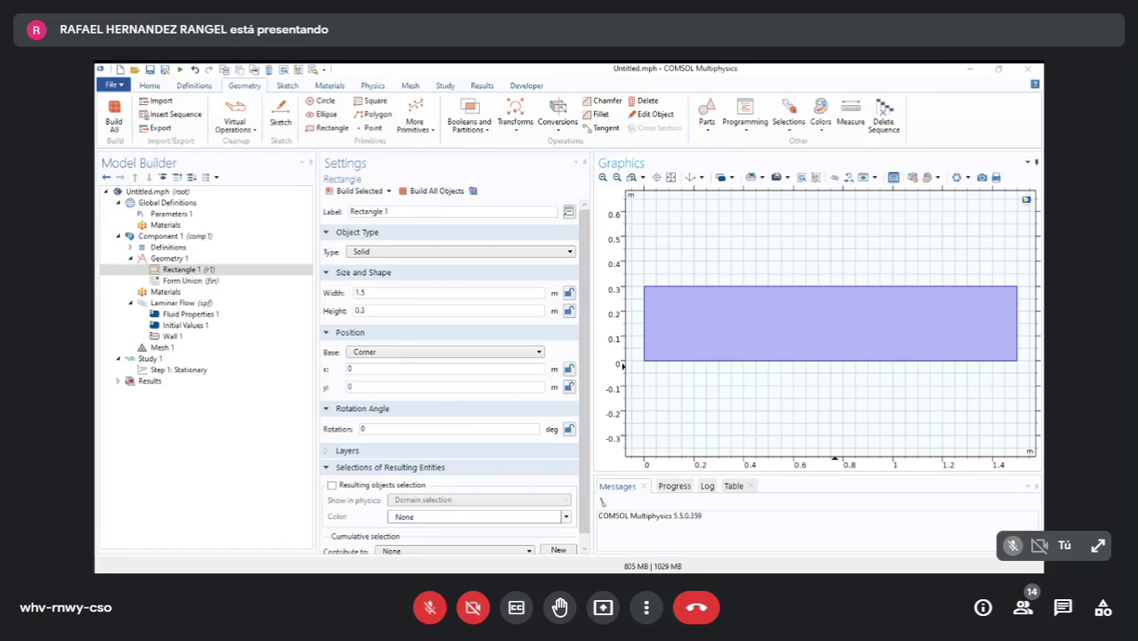
{"action": "left_click", "coordinate": [622, 365]}
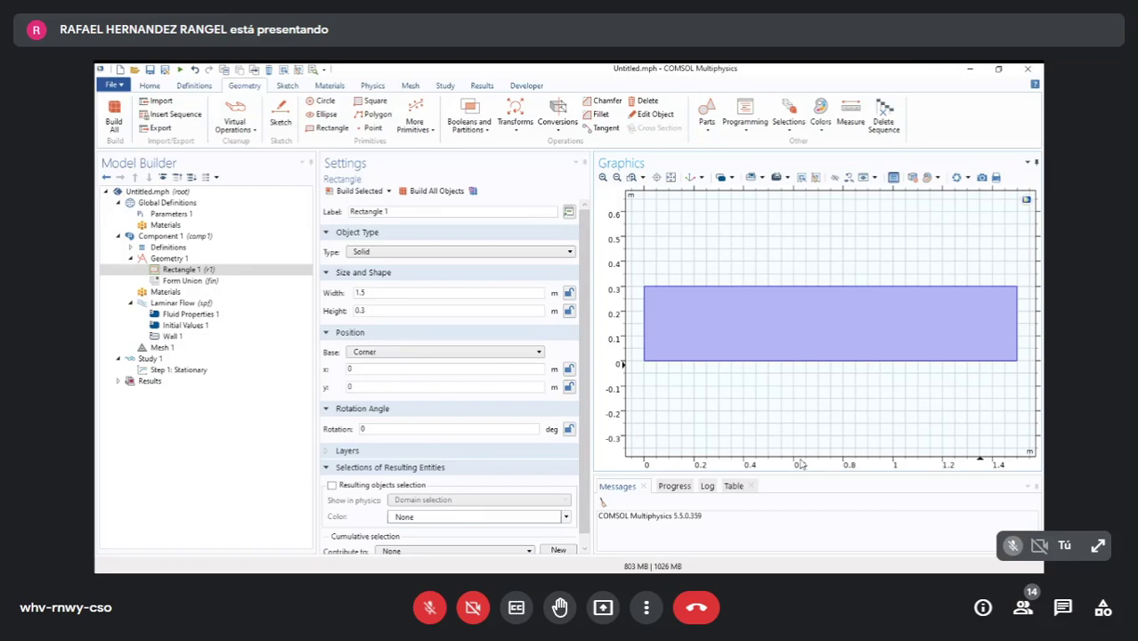
- Add a second rectangle to Geometry 1 with a width of 0.3 m and a height of 0.15 m
{"action": "left_click", "coordinate": [187, 269]}
{"action": "key", "text": "Up"}
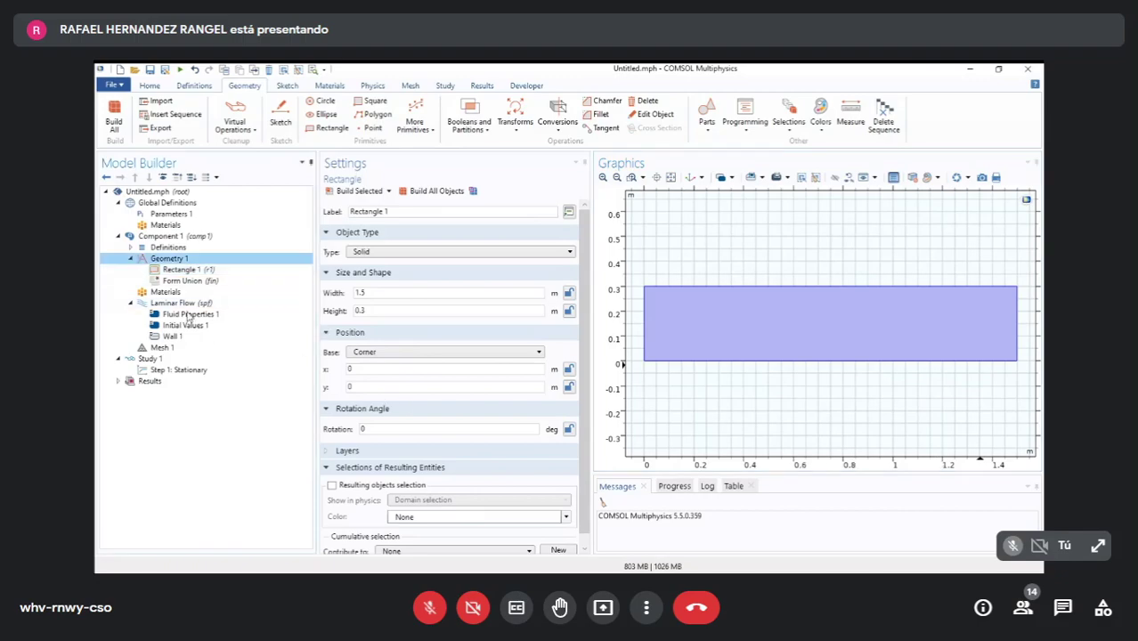
{"action": "left_click", "coordinate": [250, 196]}
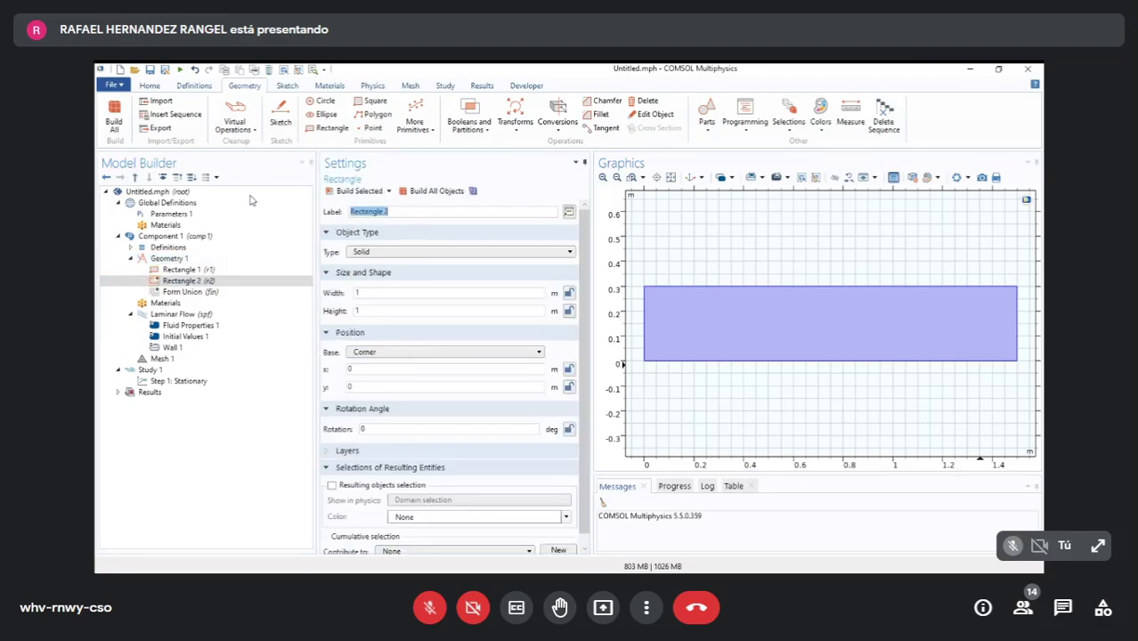
{"action": "key", "text": "Up"}
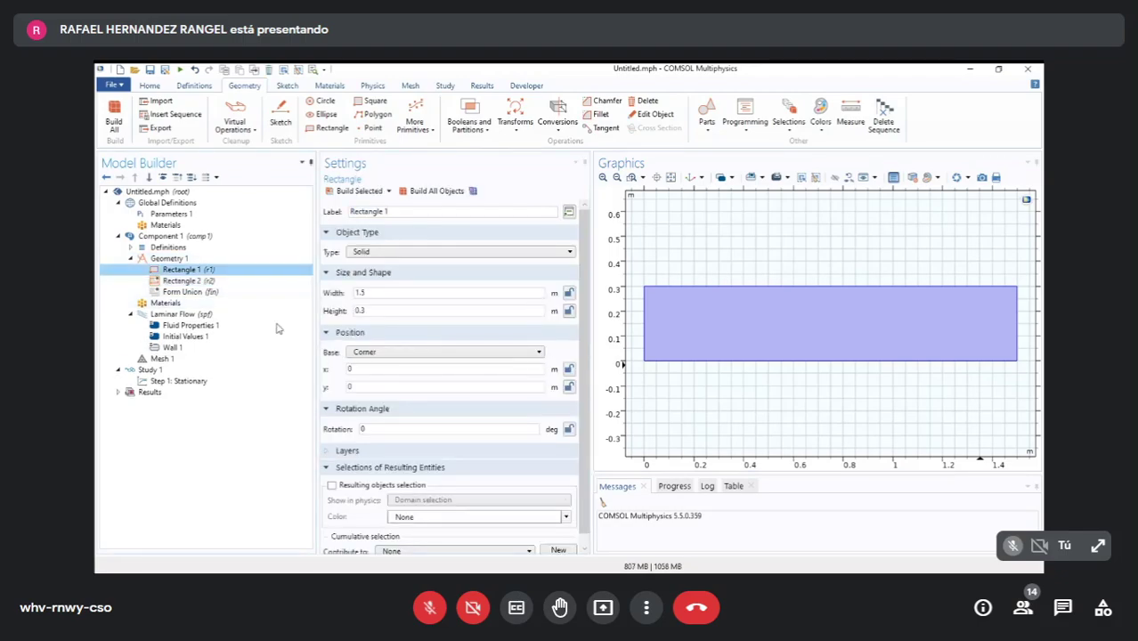
{"action": "key", "text": "Down"}
{"action": "left_click", "coordinate": [460, 346]}
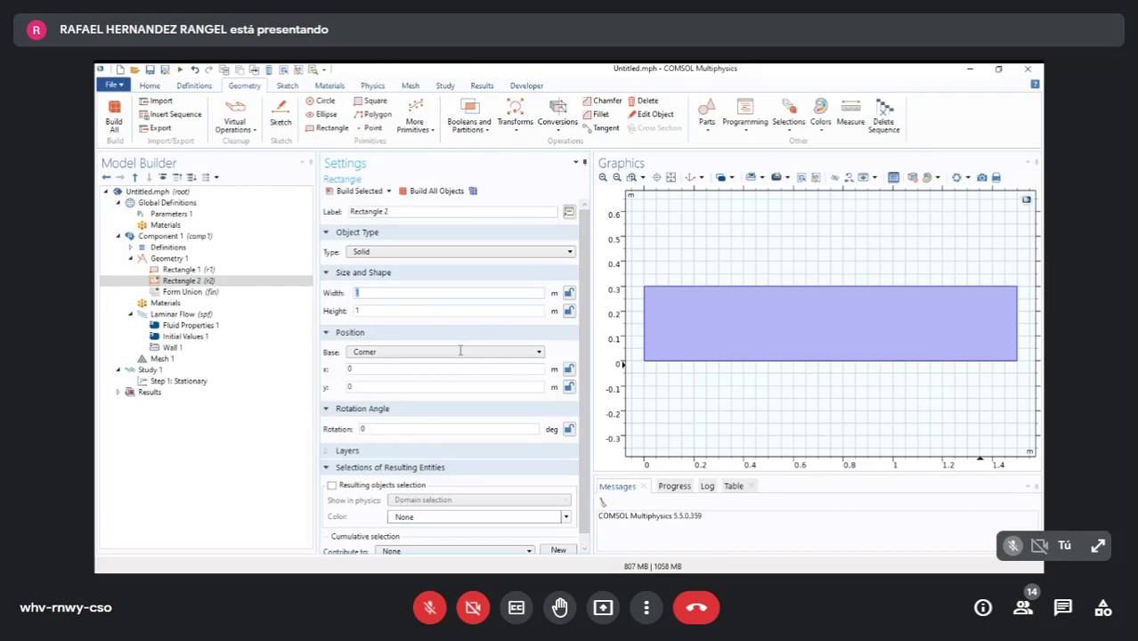
{"action": "type", "text": "0.3"}
{"action": "key", "text": "Tab"}
{"action": "type", "text": "0.15"}
- Position Rectangle 2 with its corner at x 1.5 m and y 0.075 m, and build it so the whole geometry fits the view
{"action": "left_click", "coordinate": [197, 270]}
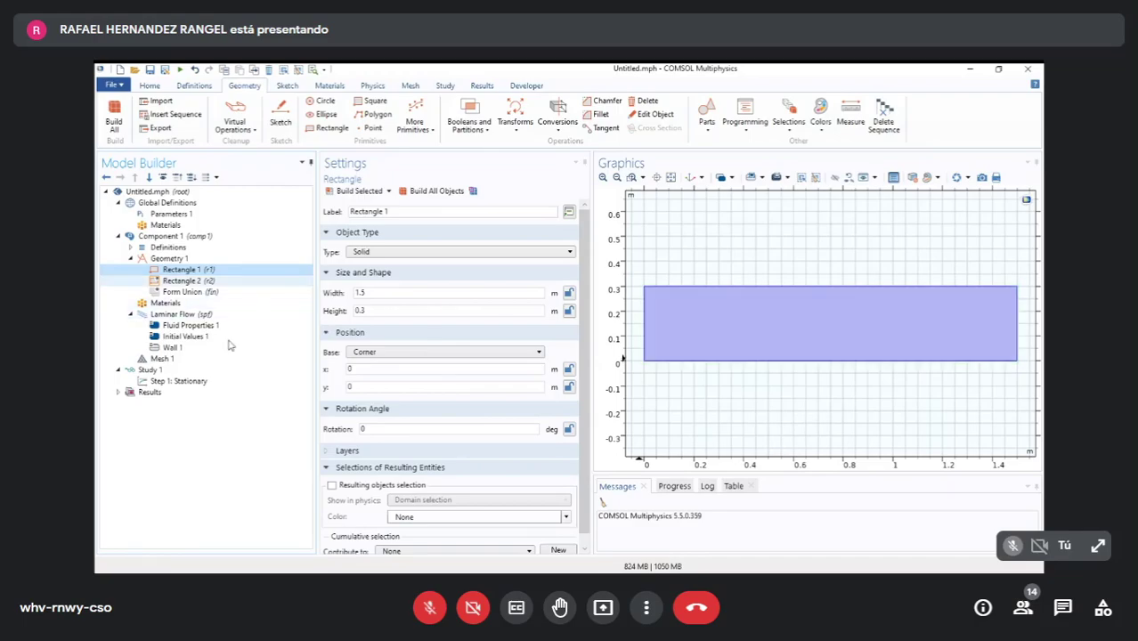
{"action": "left_click", "coordinate": [185, 280]}
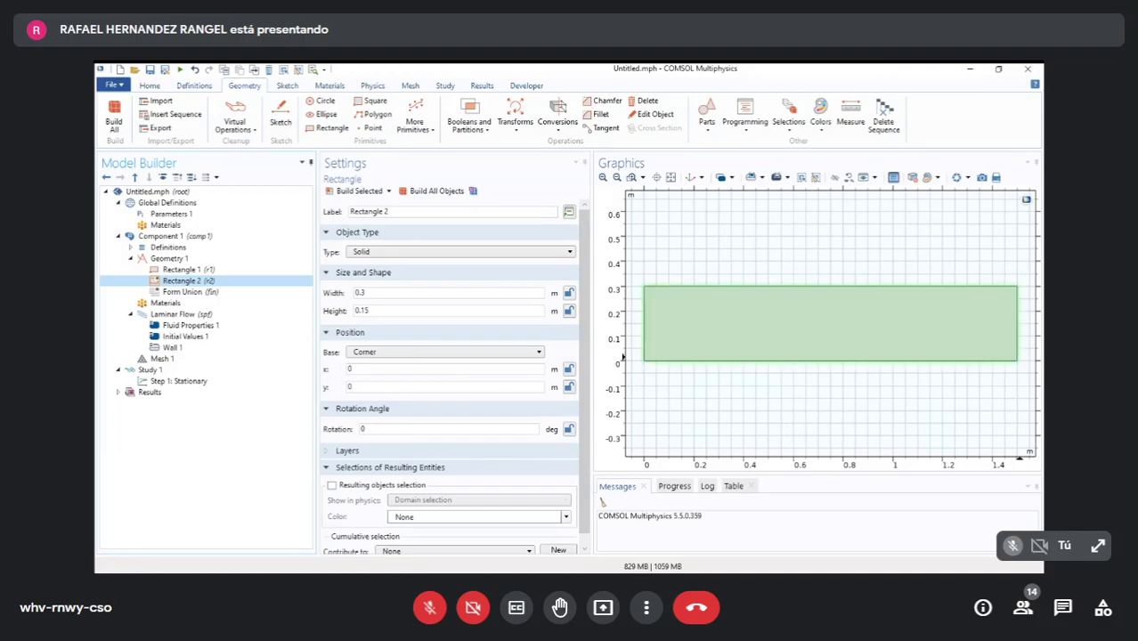
{"action": "left_click", "coordinate": [437, 450]}
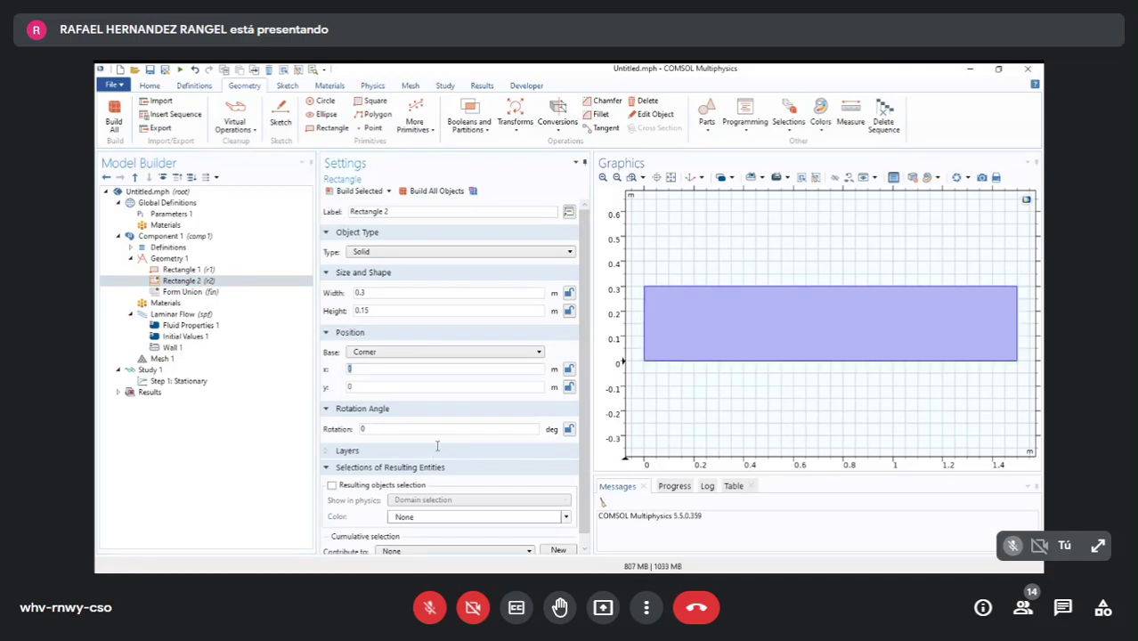
{"action": "type", "text": ".5"}
{"action": "key", "text": "Tab"}
{"action": "key", "text": "F8"}
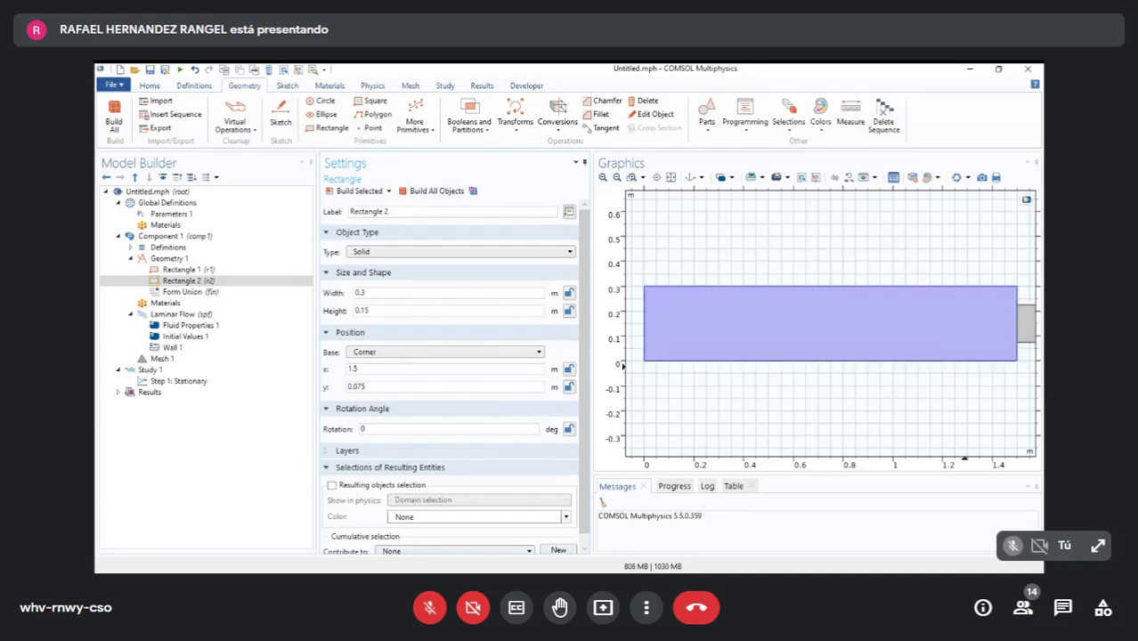
{"action": "left_click", "coordinate": [669, 177]}
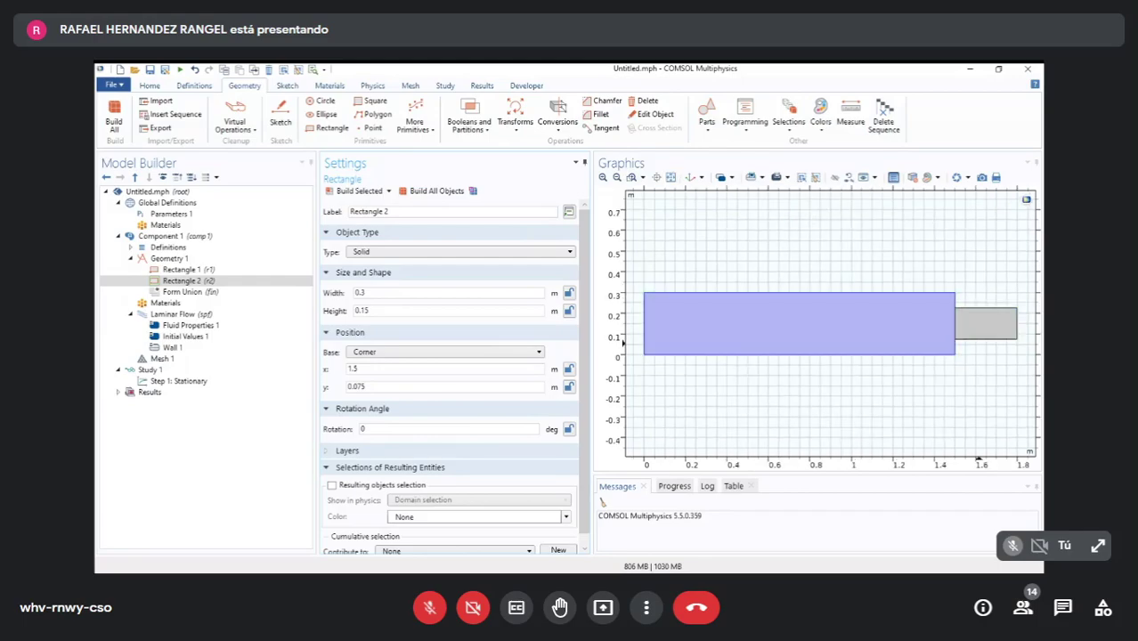
{"action": "left_click", "coordinate": [997, 333]}
{"action": "left_click", "coordinate": [909, 327]}
{"action": "left_click", "coordinate": [975, 323]}
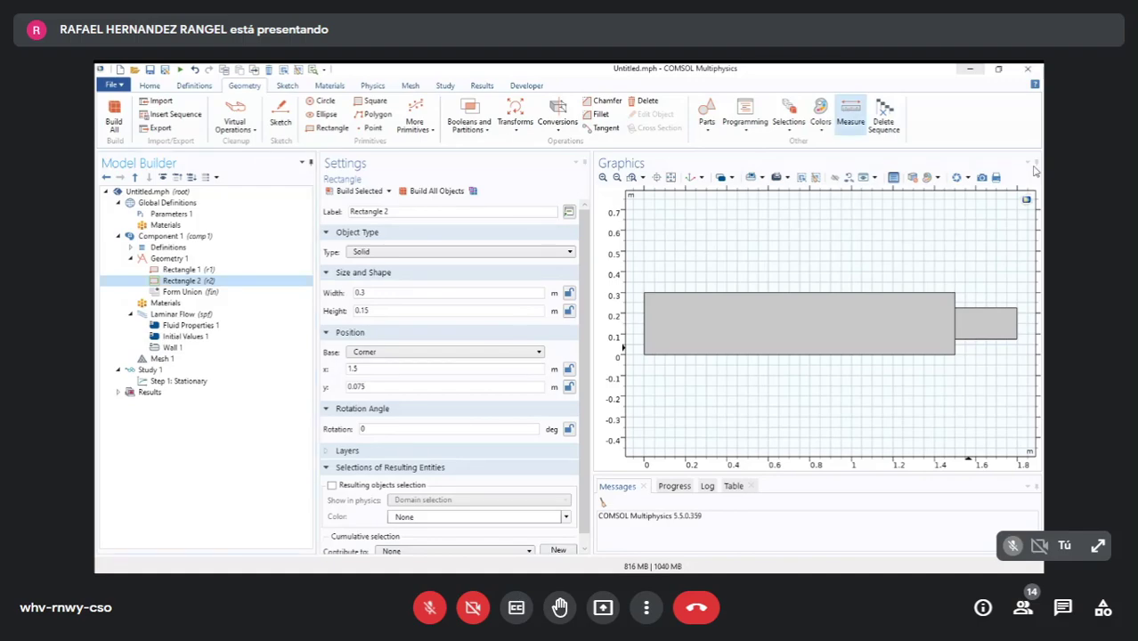
- Unite Rectangle 1 and Rectangle 2 with a Union that does not keep interior boundaries, and build all objects
{"action": "left_click", "coordinate": [170, 258]}
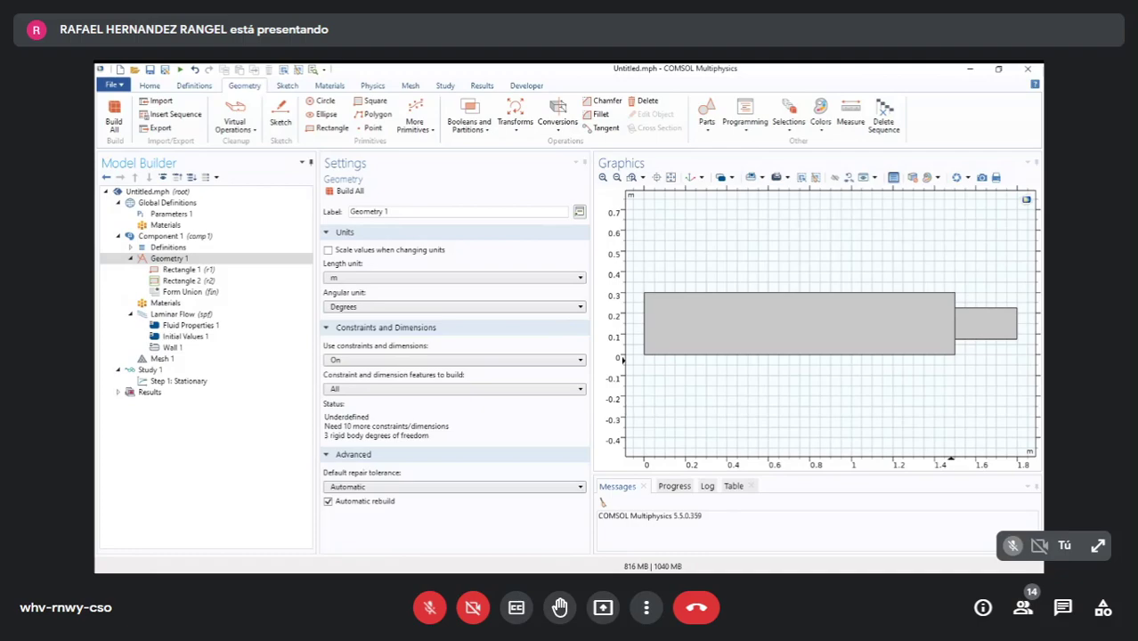
{"action": "left_click", "coordinate": [428, 390]}
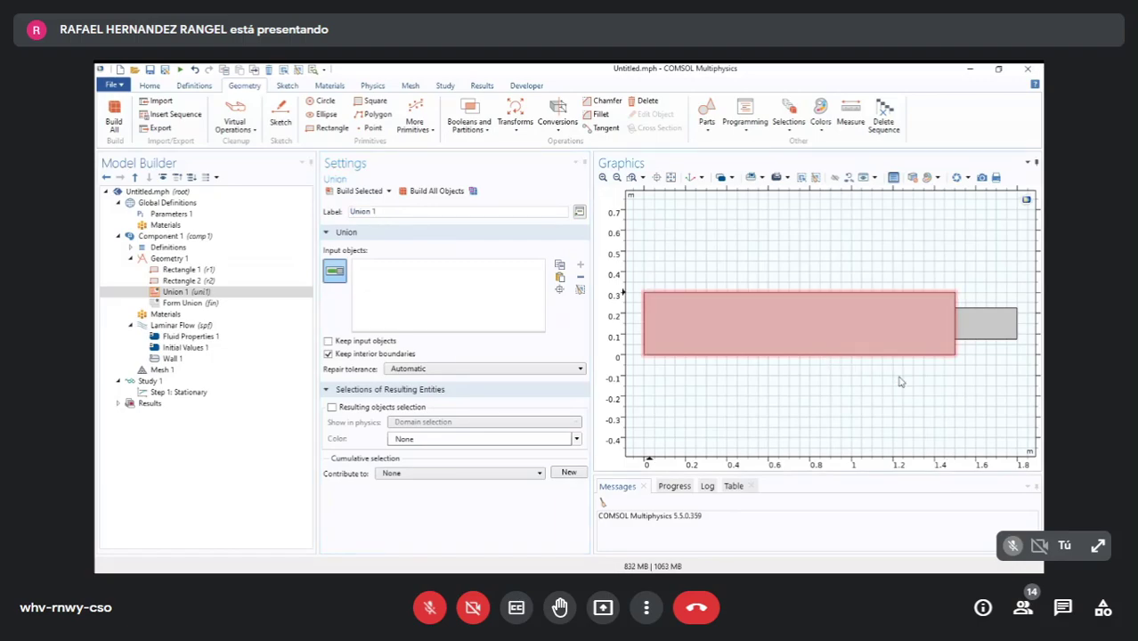
{"action": "left_click", "coordinate": [933, 335]}
{"action": "left_click", "coordinate": [983, 326]}
{"action": "left_click", "coordinate": [329, 355]}
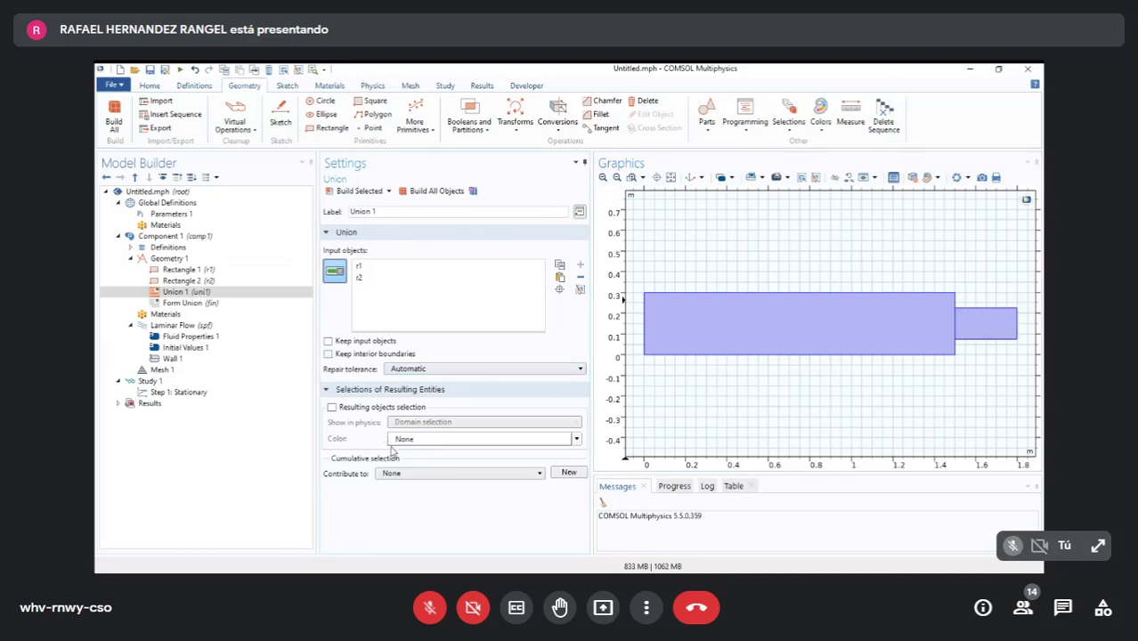
{"action": "left_click", "coordinate": [433, 192]}
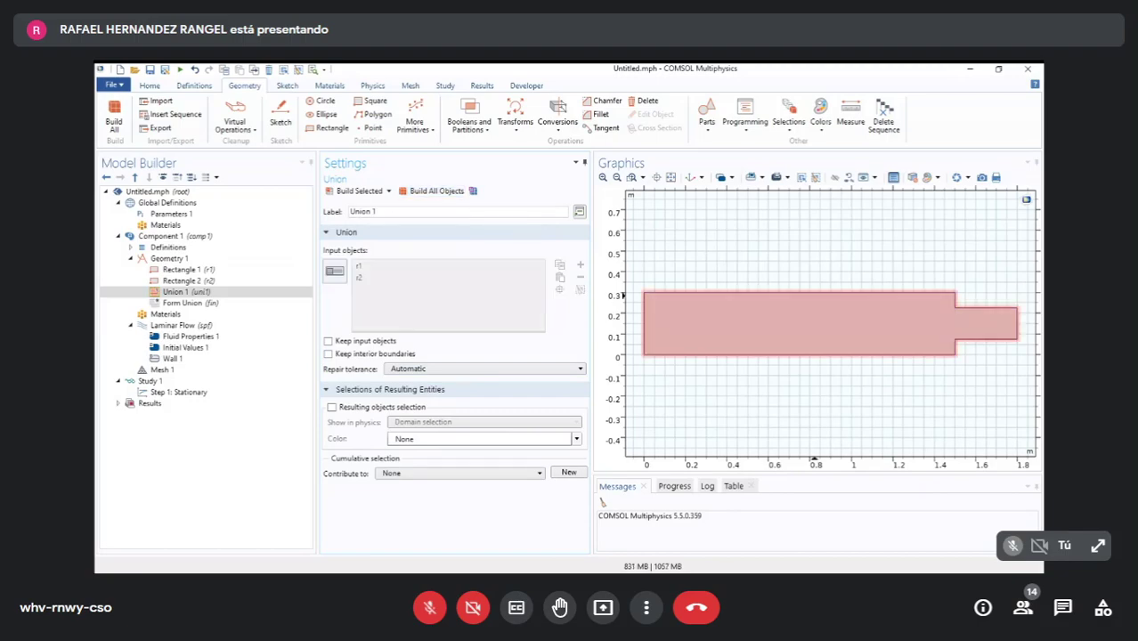
- Review the width, height and position settings of Rectangle 1 against the united channel shape
{"action": "left_click", "coordinate": [902, 344]}
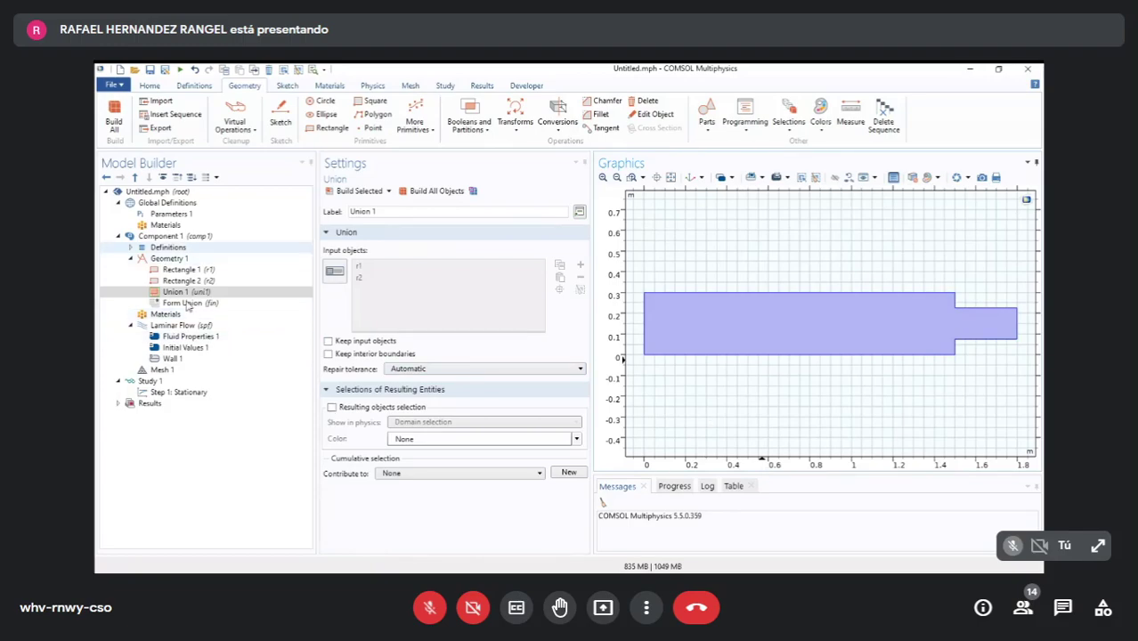
{"action": "left_click", "coordinate": [170, 258]}
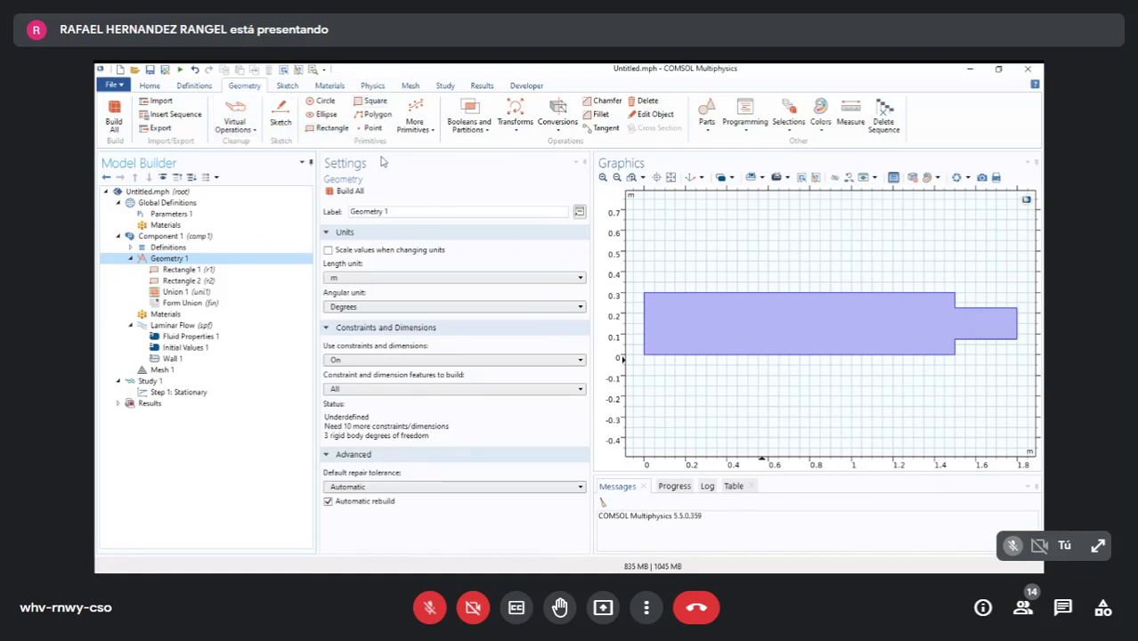
{"action": "key", "text": "alt+Tab"}
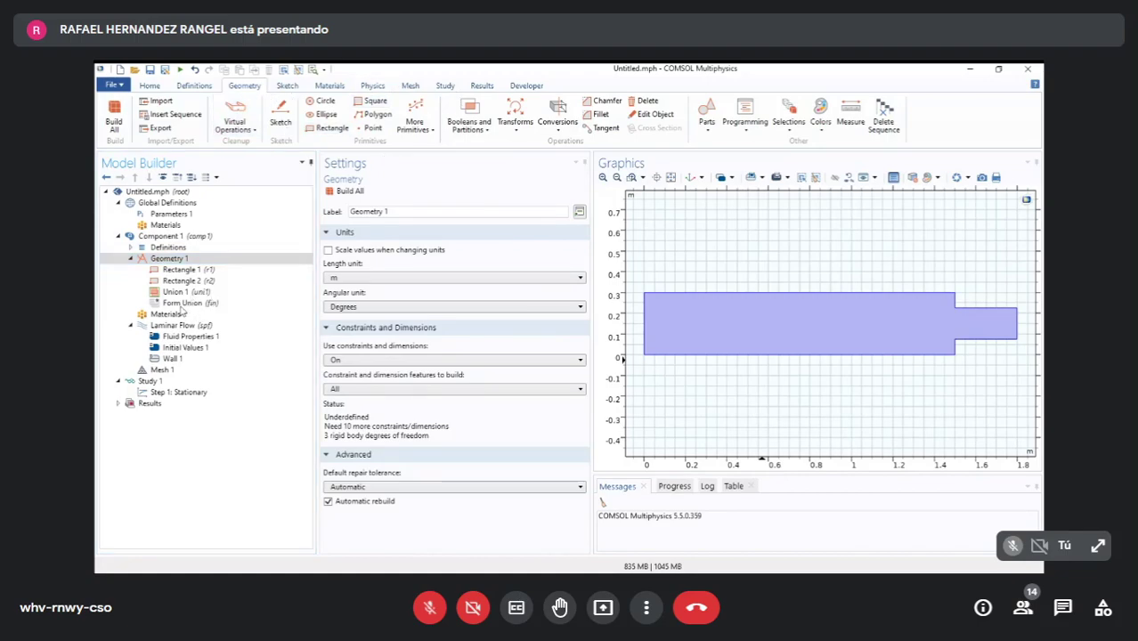
{"action": "left_click", "coordinate": [181, 270]}
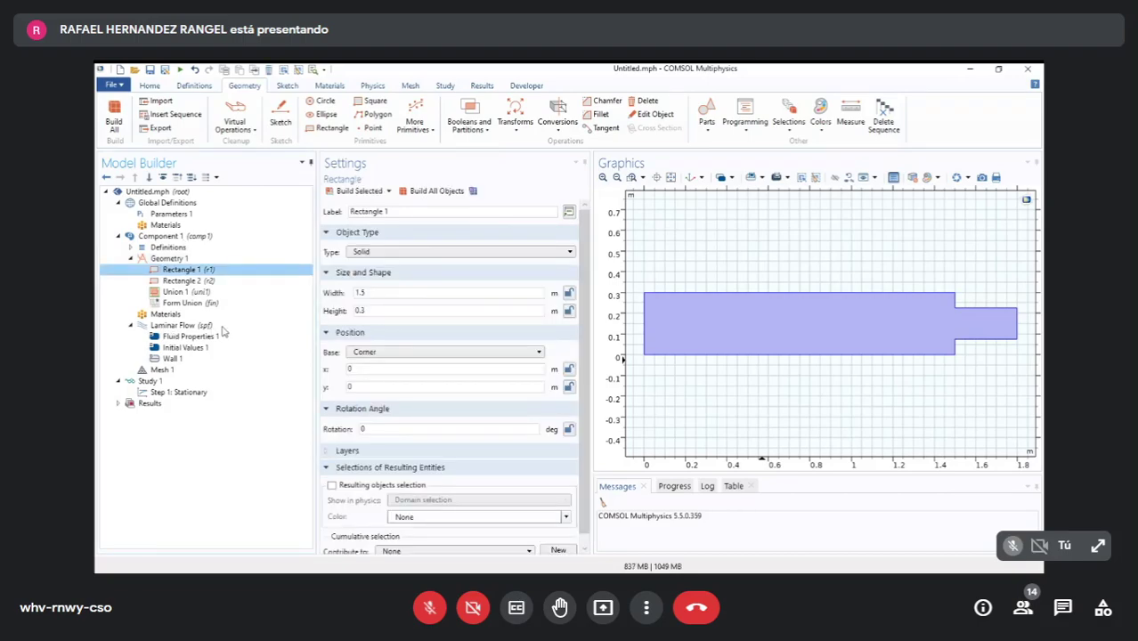
{"action": "left_click_drag", "start_coordinate": [367, 292], "coordinate": [354, 292]}
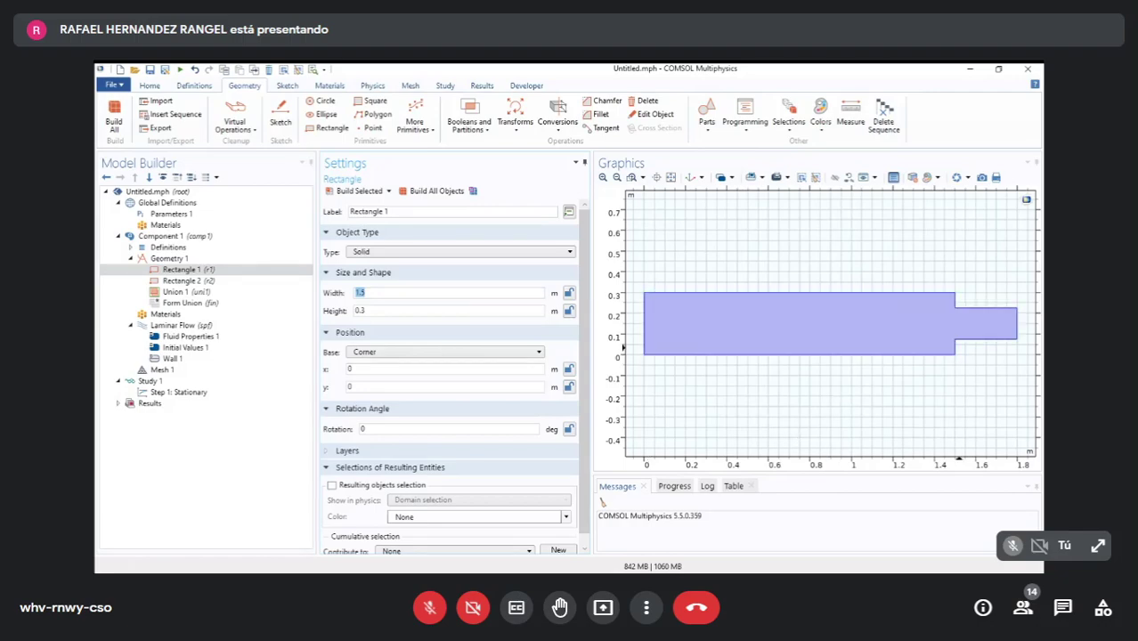
{"action": "key", "text": "Tab"}
{"action": "left_click", "coordinate": [477, 371]}
{"action": "scroll", "coordinate": [548, 461], "scroll_direction": "down", "scroll_amount": 1}
{"action": "scroll", "coordinate": [549, 465], "scroll_direction": "up", "scroll_amount": 1}
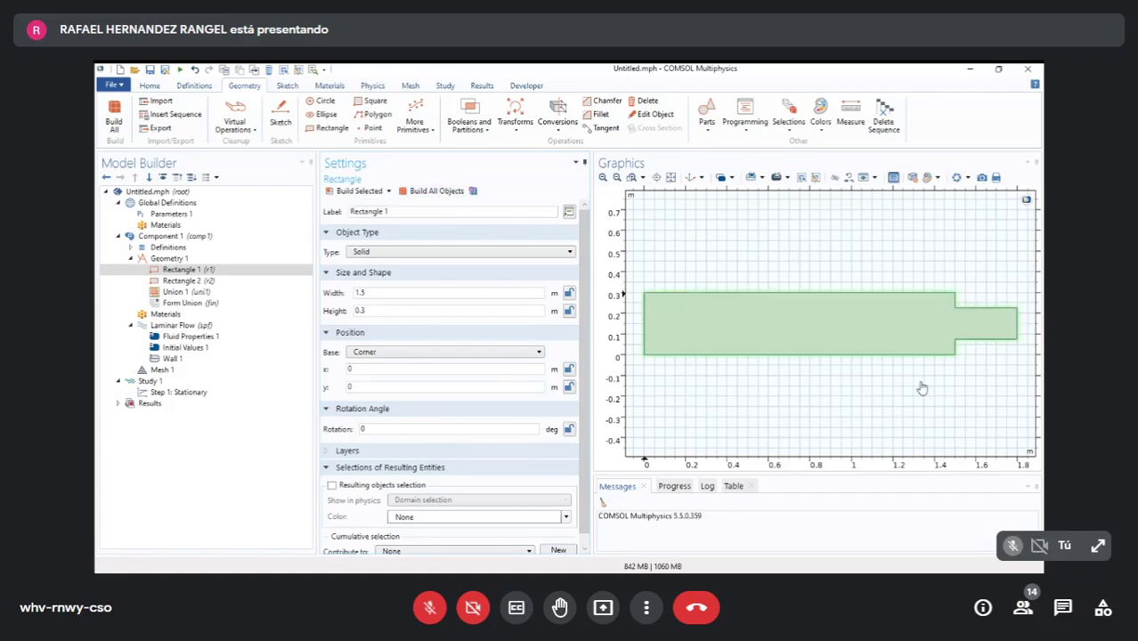
- Review the size and position settings of Rectangle 2 and the input objects of the Union
{"action": "left_click", "coordinate": [169, 259]}
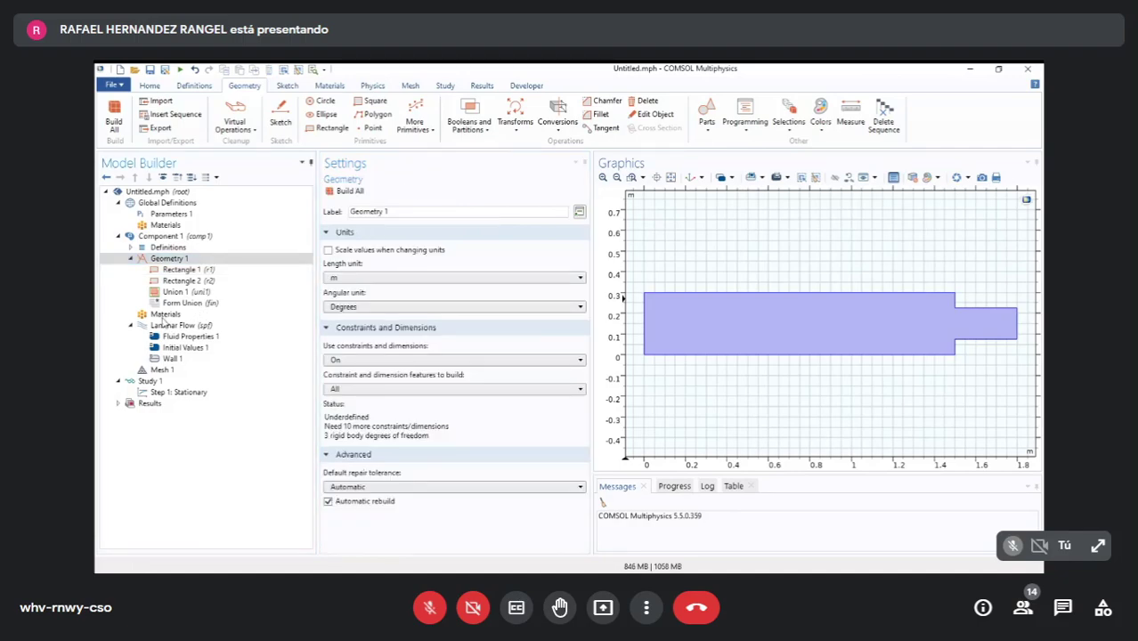
{"action": "left_click", "coordinate": [189, 281]}
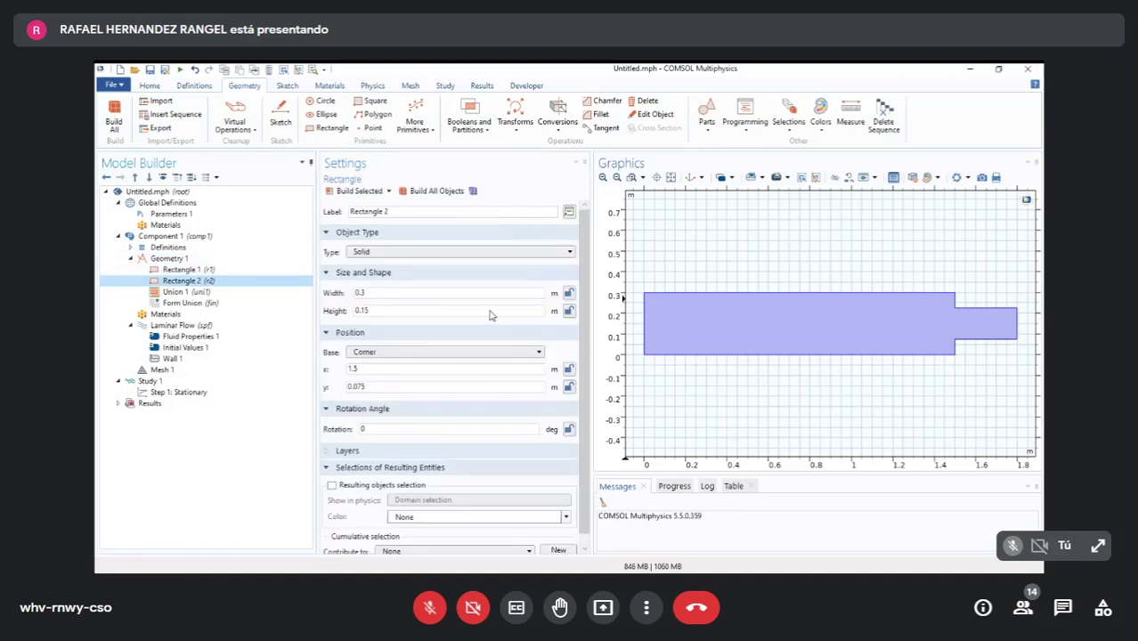
{"action": "type", "text": "0"}
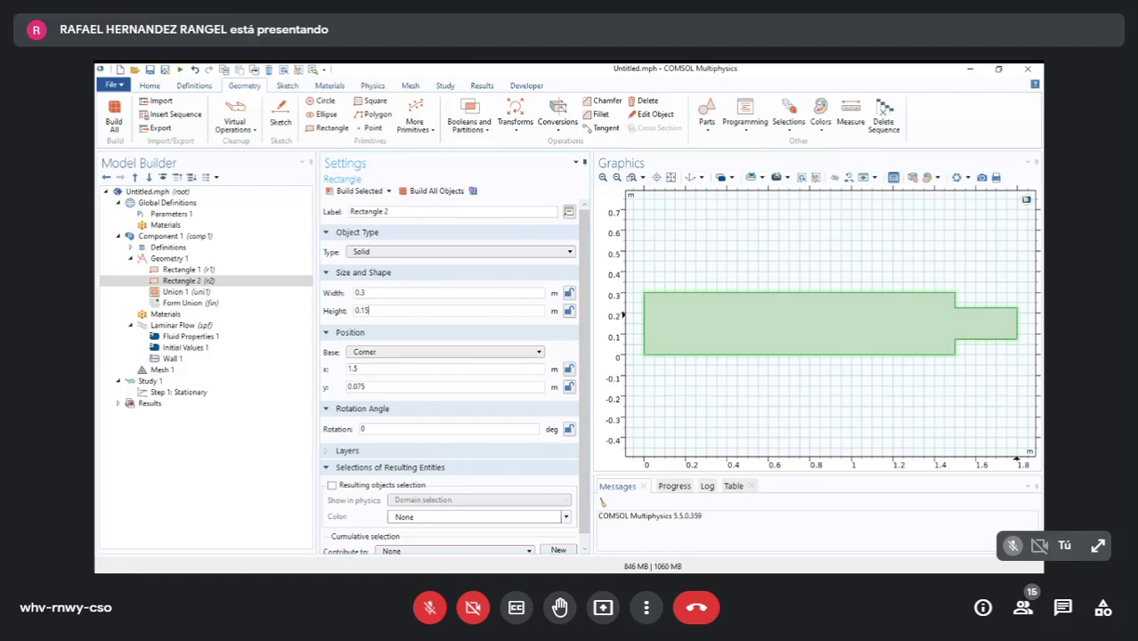
{"action": "left_click", "coordinate": [444, 368]}
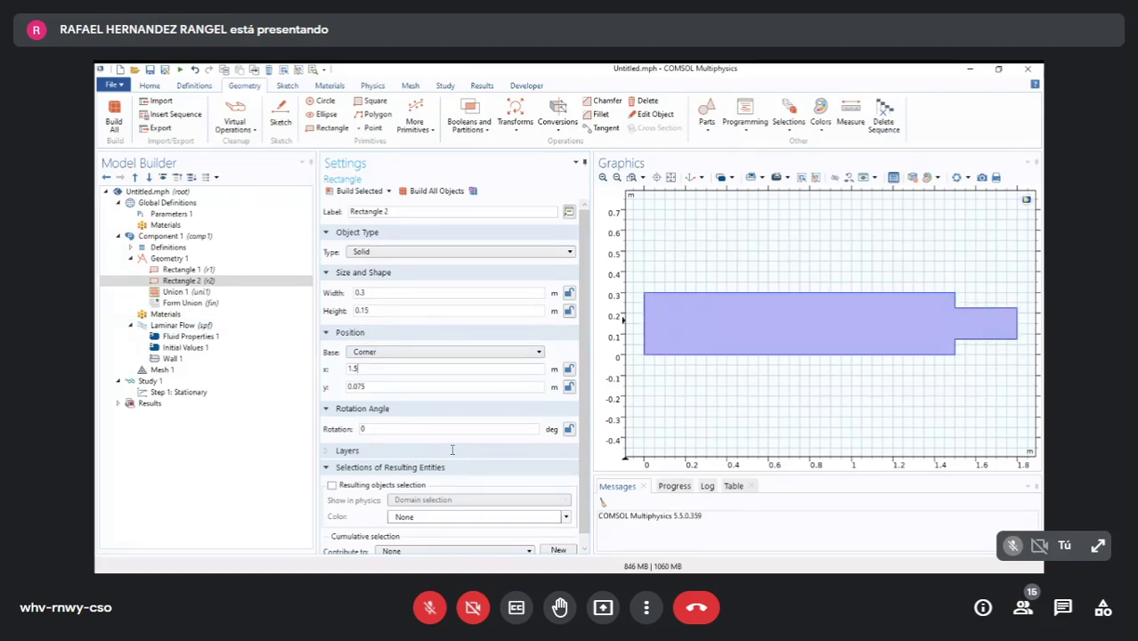
{"action": "key", "text": "Tab"}
{"action": "left_click", "coordinate": [183, 342]}
{"action": "key", "text": "Up"}
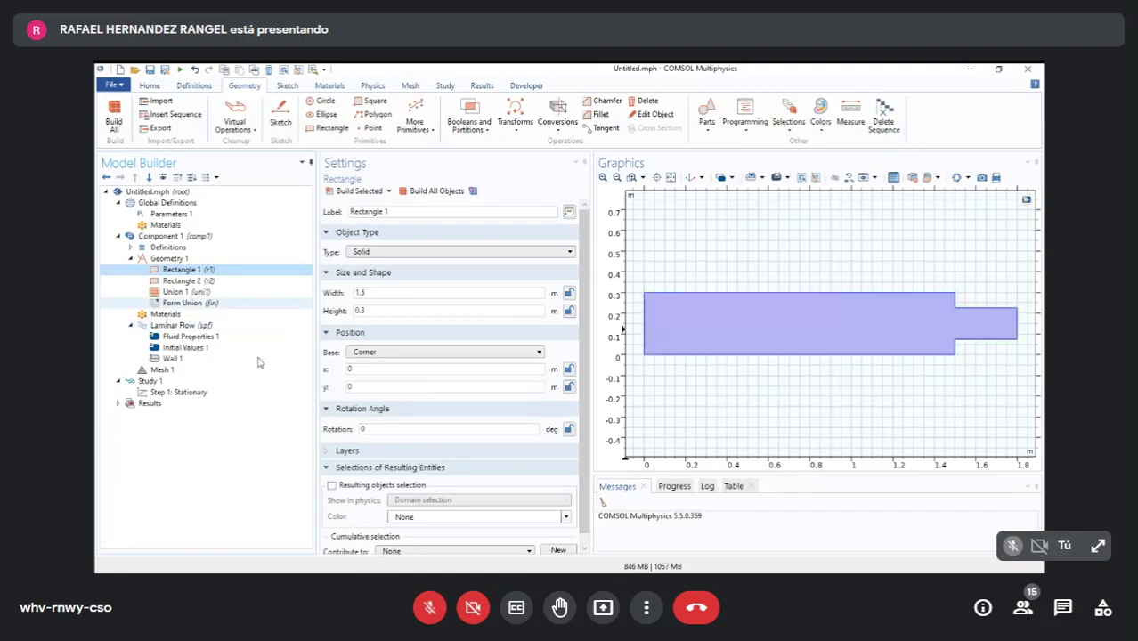
{"action": "left_click", "coordinate": [182, 291]}
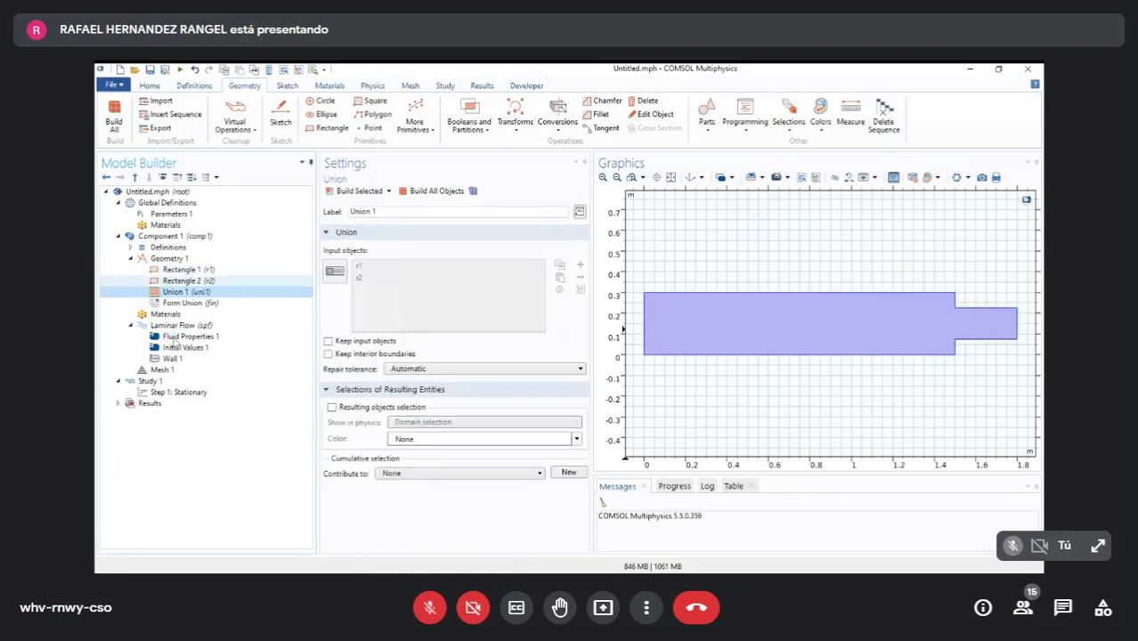
{"action": "key", "text": "Up"}
{"action": "key", "text": "Up"}
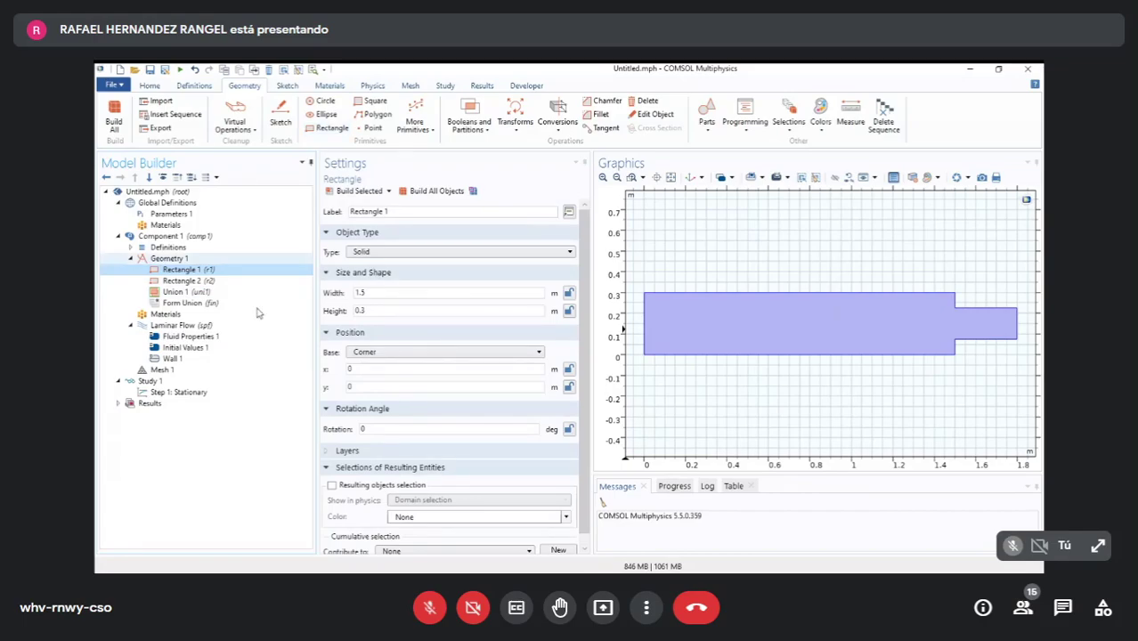
- Add a third rectangle to Geometry 1 with the default 1 m width and 1 m height, and build it
{"action": "key", "text": "Up"}
{"action": "left_click", "coordinate": [331, 128]}
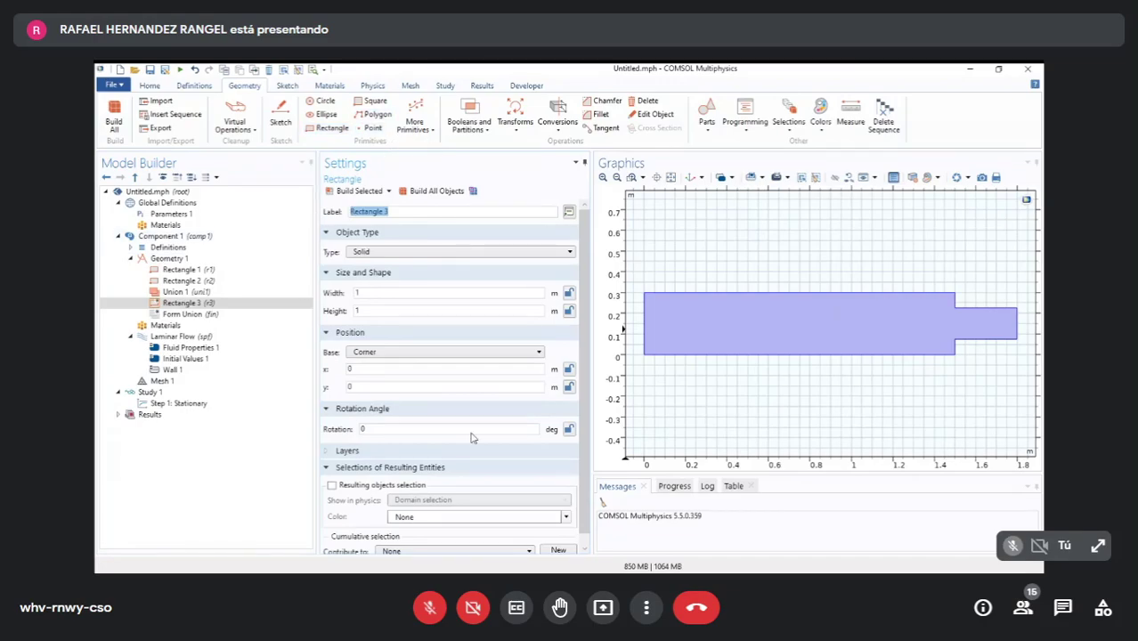
{"action": "left_click", "coordinate": [191, 347]}
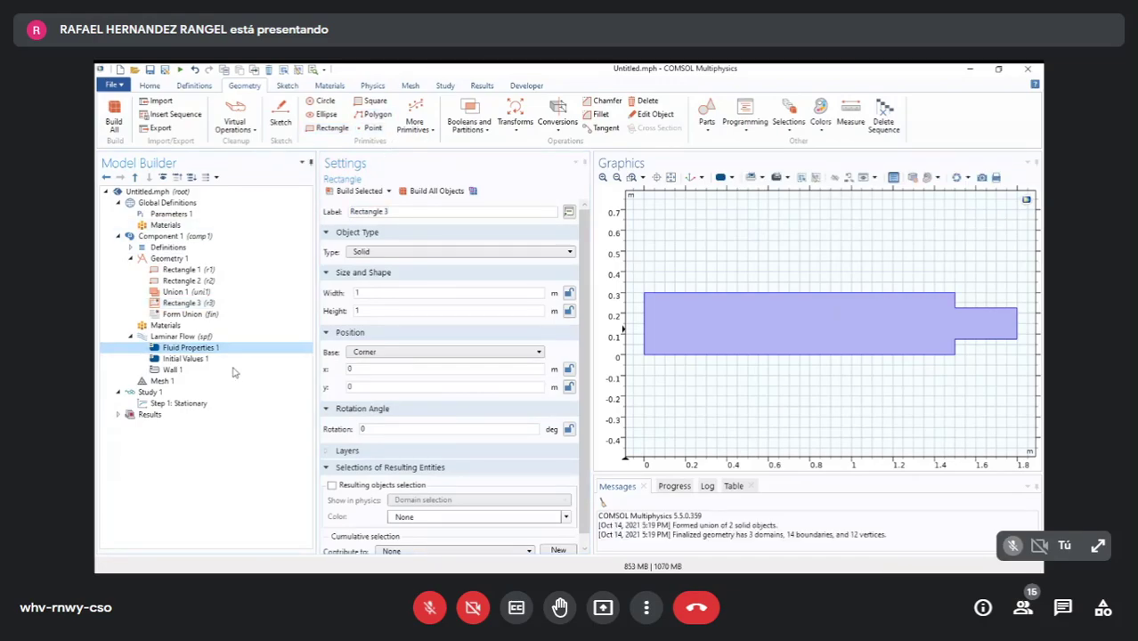
{"action": "key", "text": "Up"}
{"action": "key", "text": "Up"}
{"action": "key", "text": "Up"}
{"action": "key", "text": "Up"}
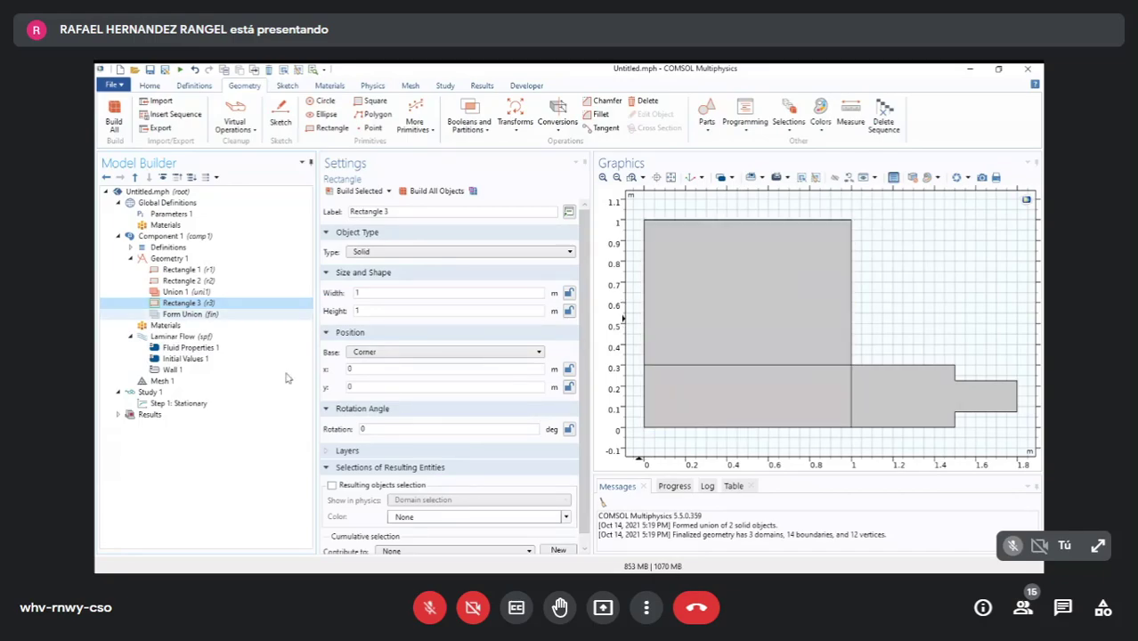
- Delete Rectangle 3 from Geometry 1
{"action": "key", "text": "alt+Tab"}
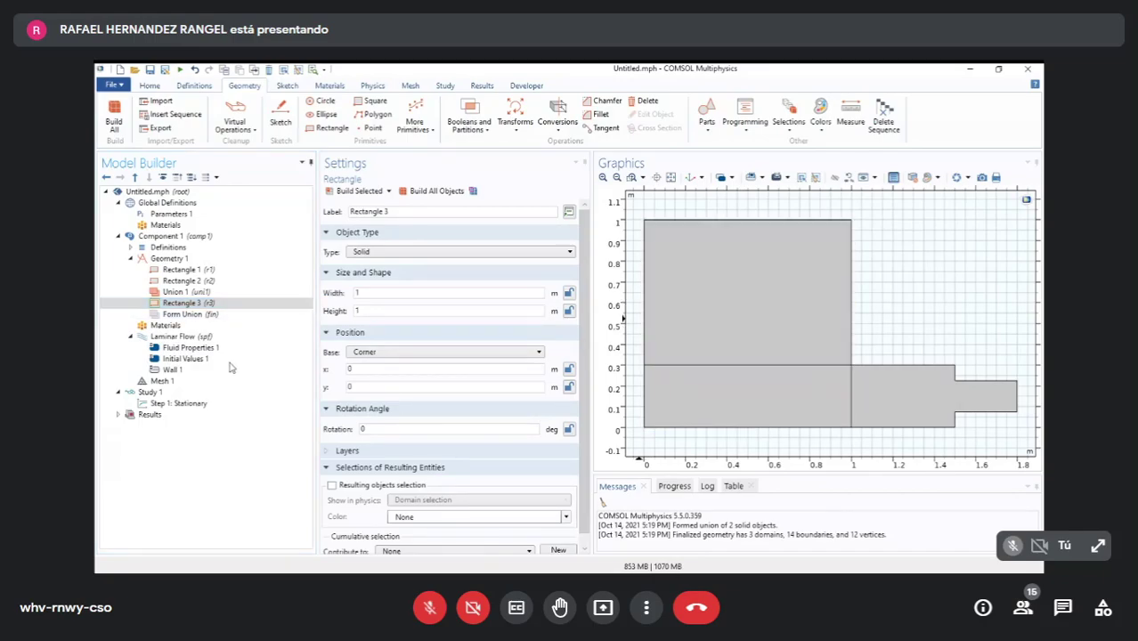
{"action": "key", "text": "Delete"}
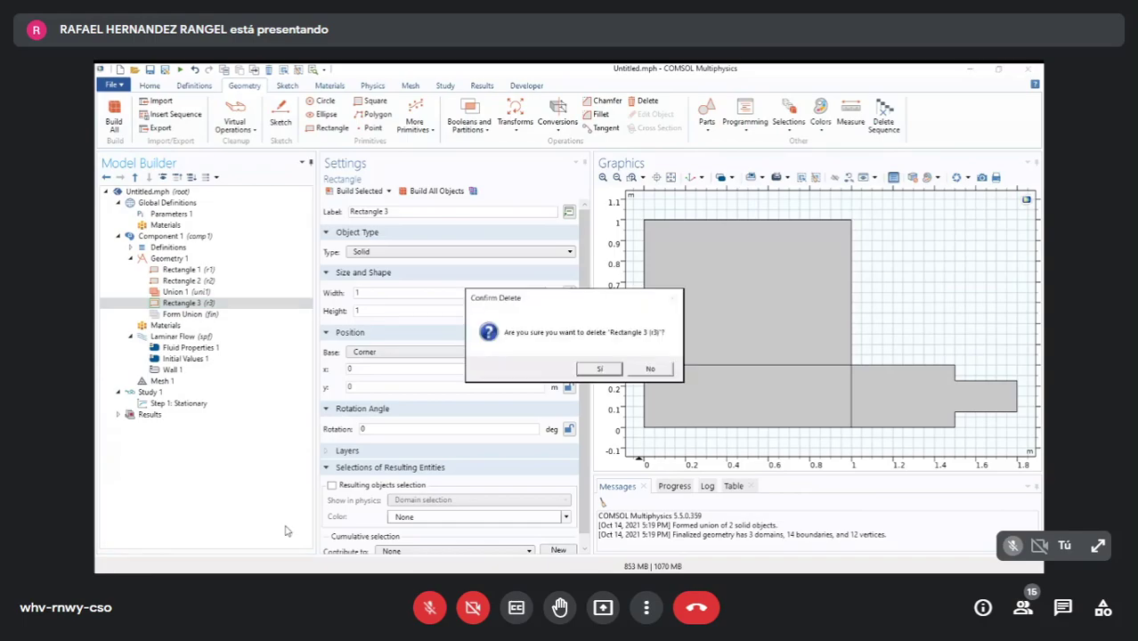
{"action": "key", "text": "Return"}
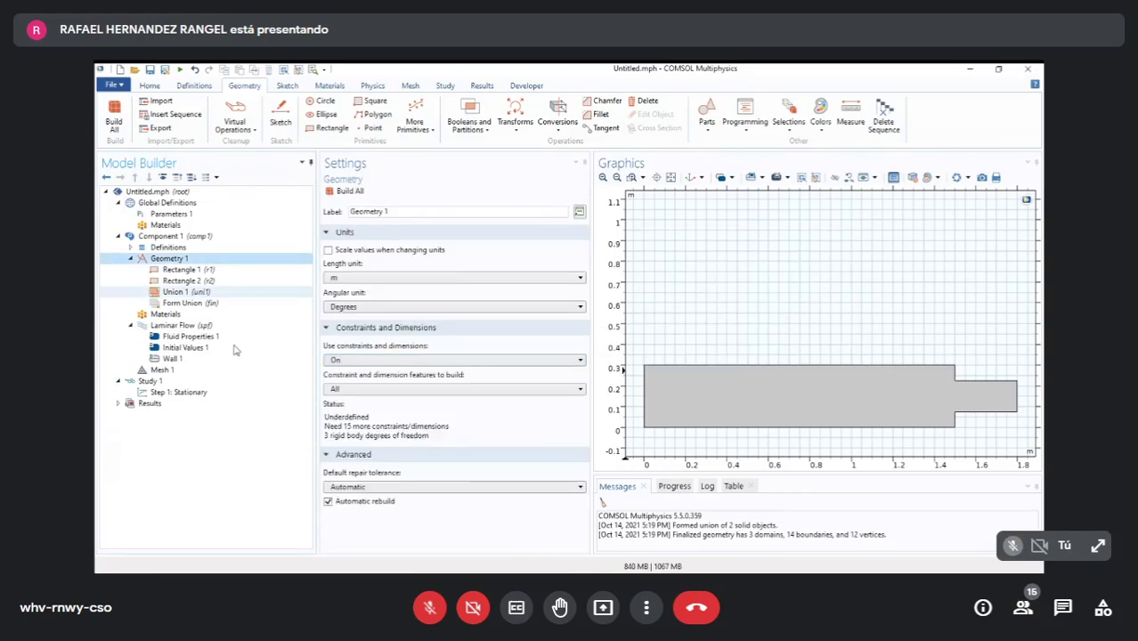
- Build all geometry objects from Union 1 and select the united channel shape
{"action": "left_click", "coordinate": [178, 291]}
{"action": "left_click", "coordinate": [432, 191]}
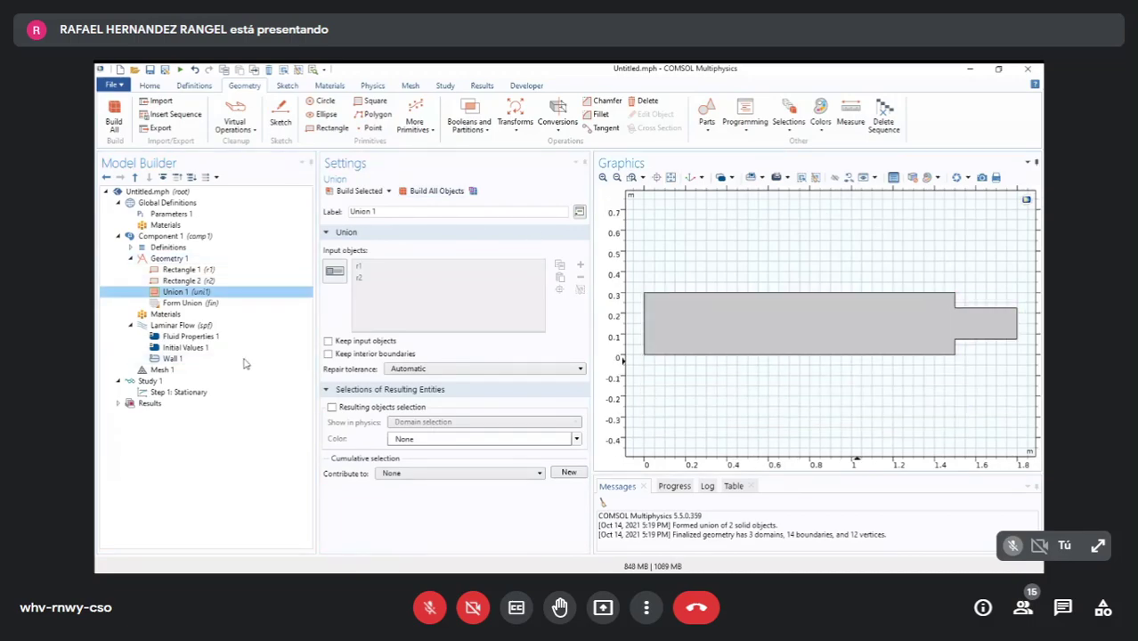
{"action": "left_click", "coordinate": [762, 318]}
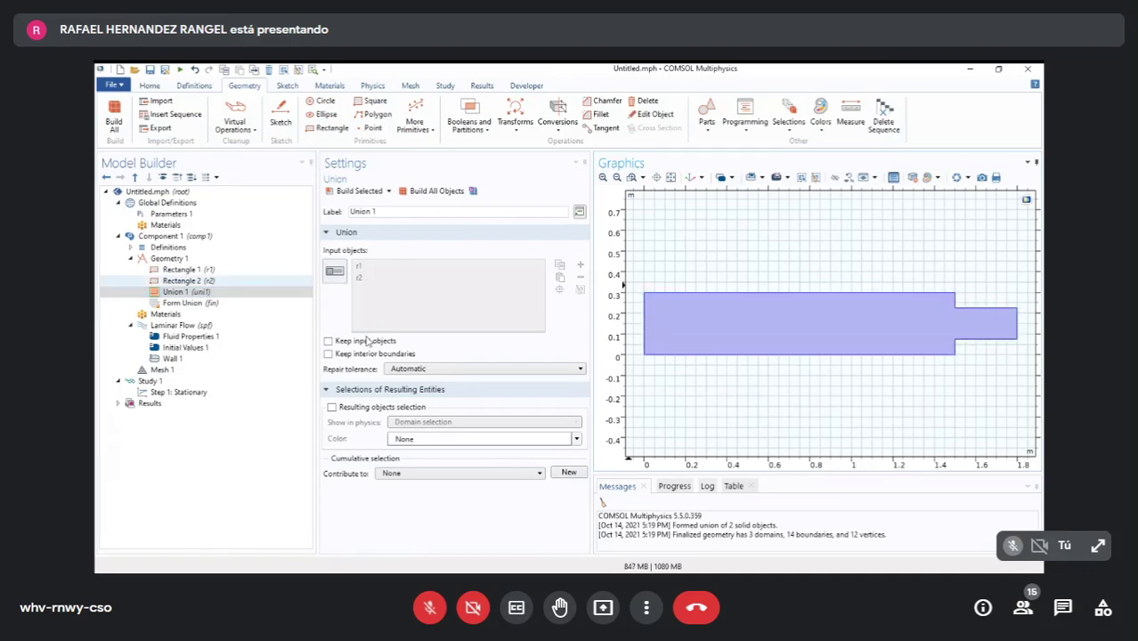
- Examine the Boolean and partition operations available for Geometry 1, the Union 1 settings and the geometry sequence
{"action": "left_click", "coordinate": [169, 258]}
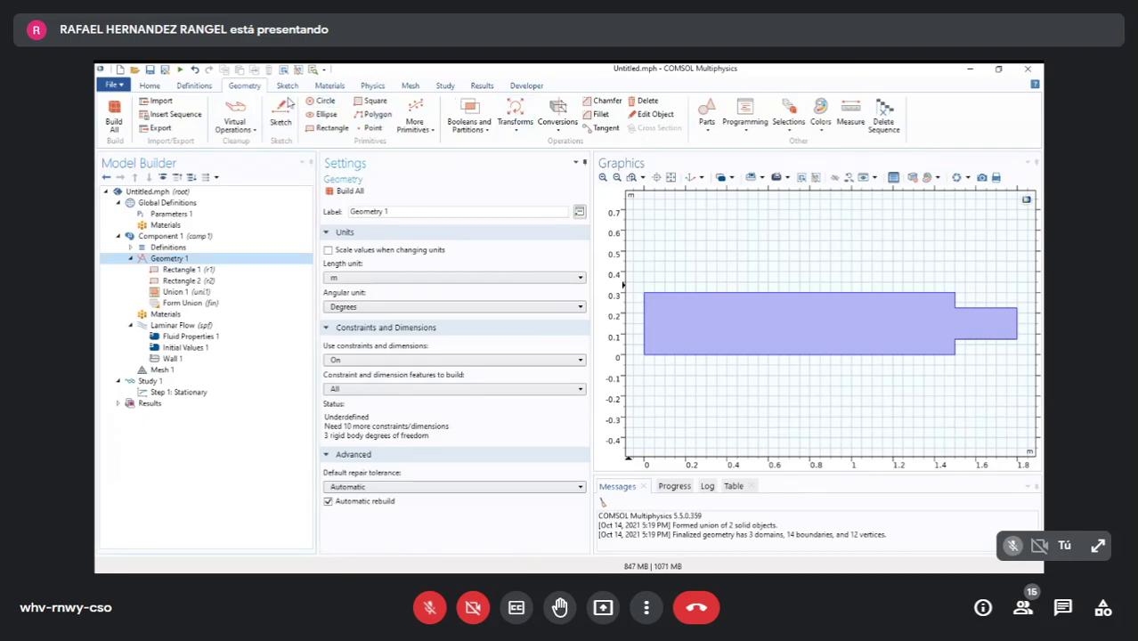
{"action": "left_click", "coordinate": [469, 113]}
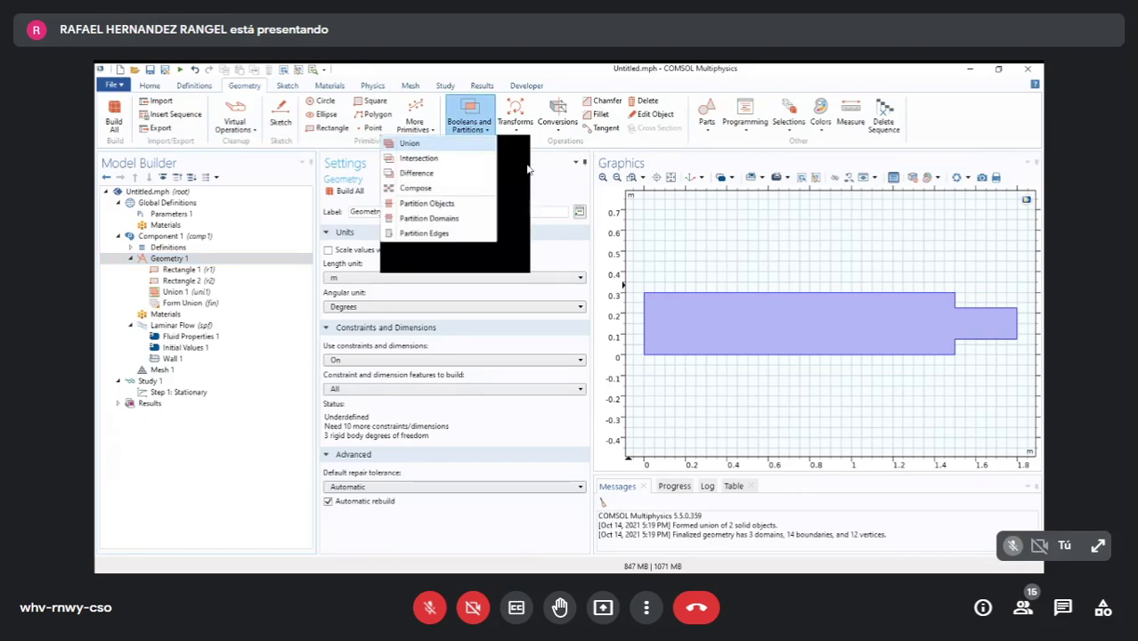
{"action": "left_click", "coordinate": [668, 224]}
{"action": "left_click", "coordinate": [471, 116]}
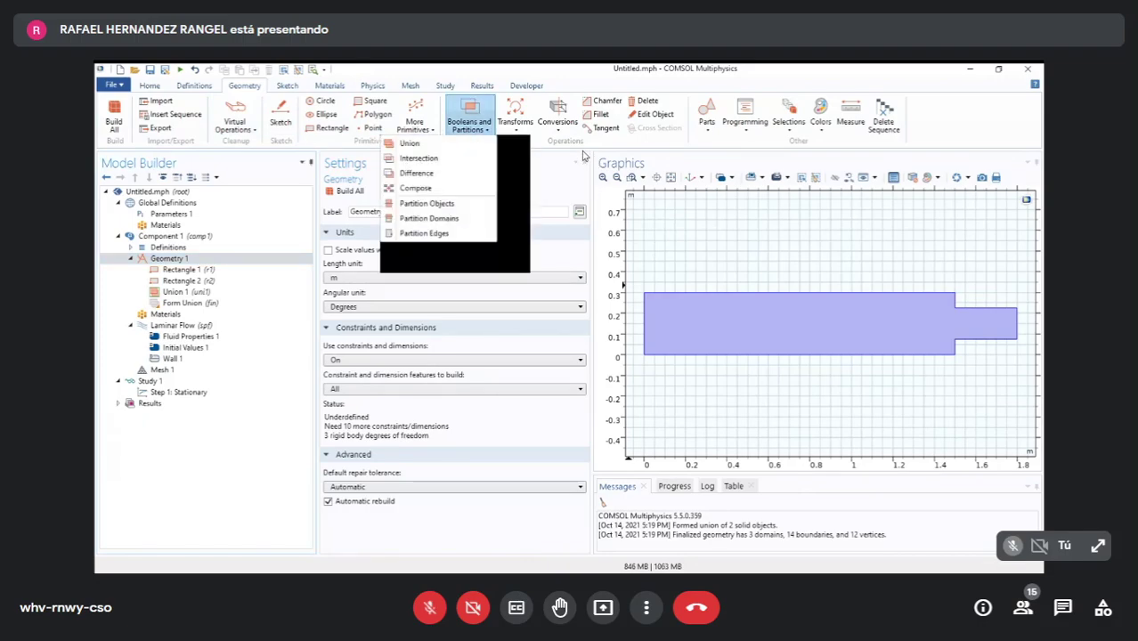
{"action": "left_click", "coordinate": [175, 291]}
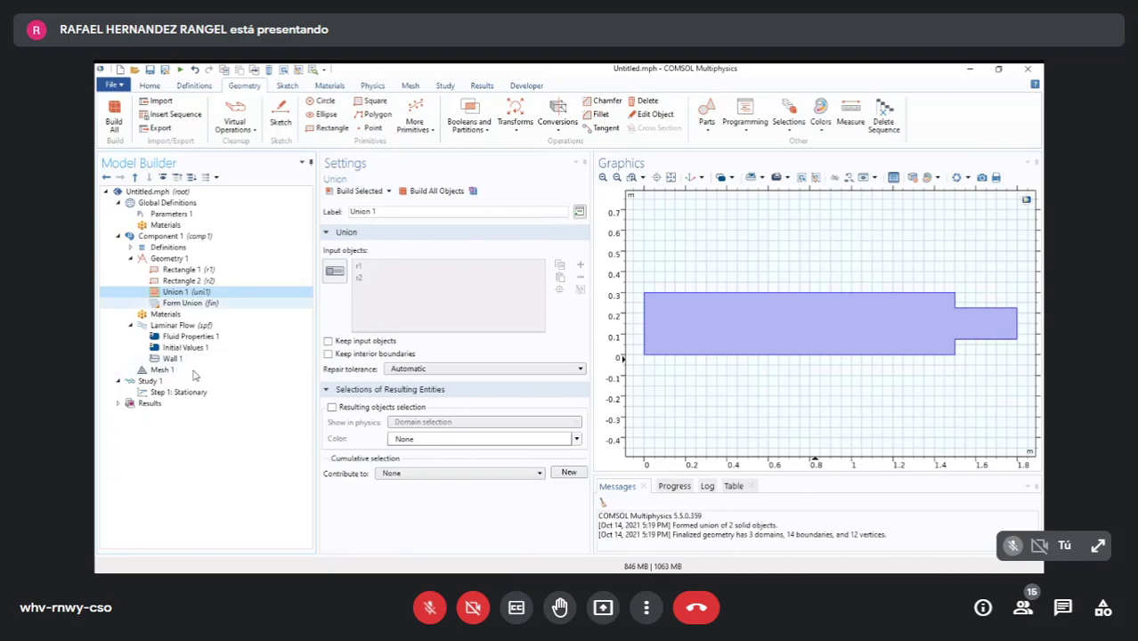
{"action": "left_click", "coordinate": [287, 259]}
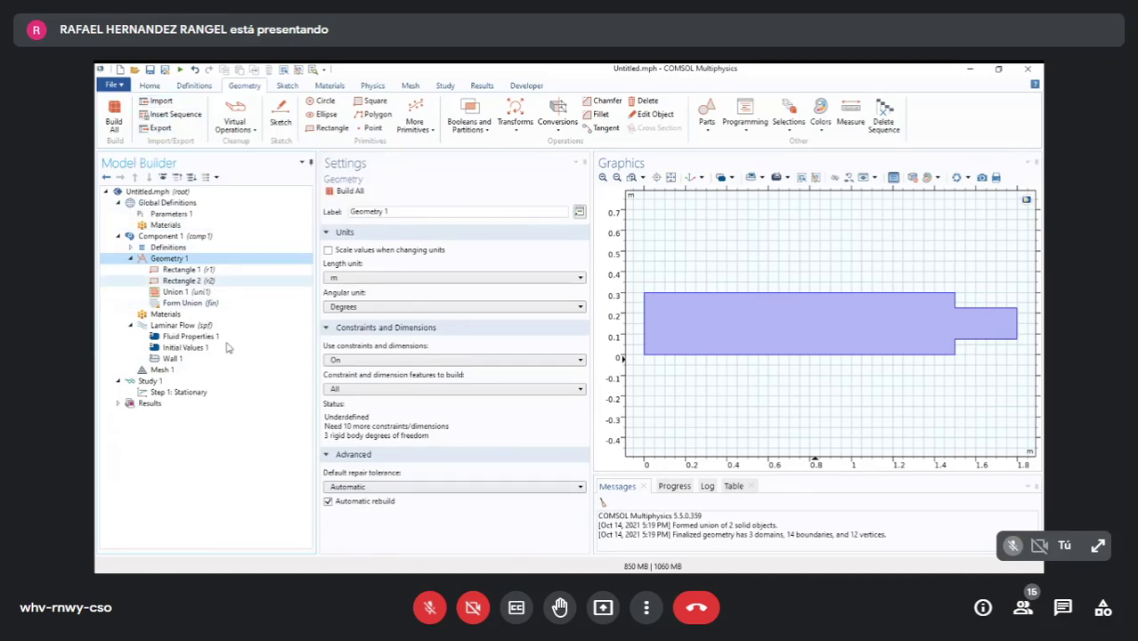
{"action": "key", "text": "Down"}
{"action": "key", "text": "Down"}
{"action": "key", "text": "Down"}
{"action": "key", "text": "Up"}
{"action": "key", "text": "Up"}
{"action": "key", "text": "Up"}
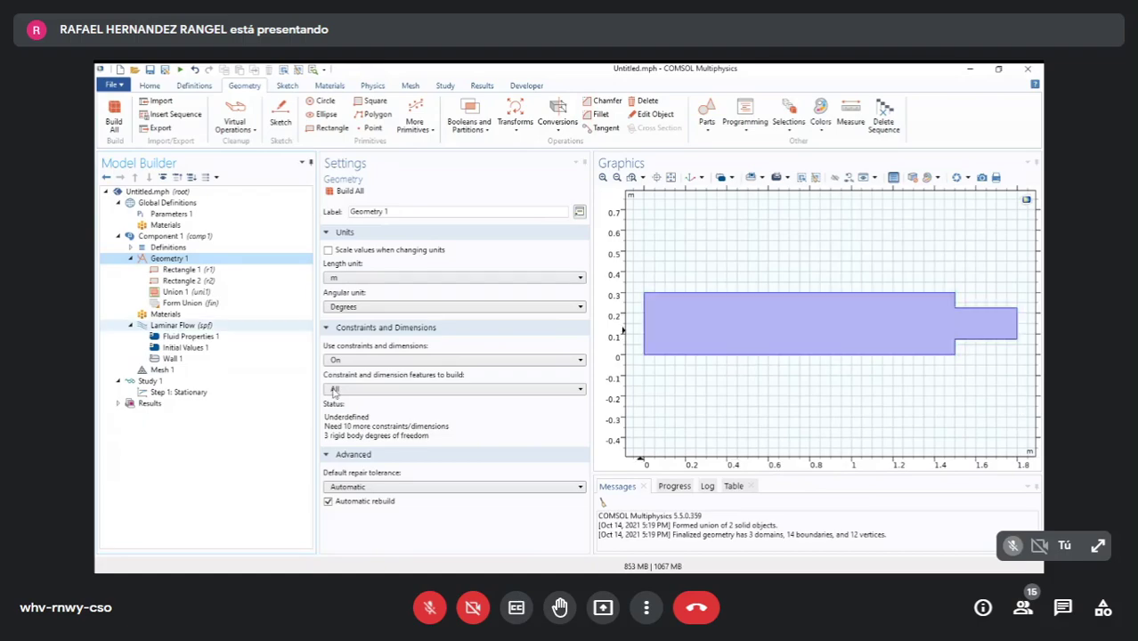
- Open the material library for Component 1's materials and find Water, liquid among the Built-in materials
{"action": "left_click", "coordinate": [166, 314]}
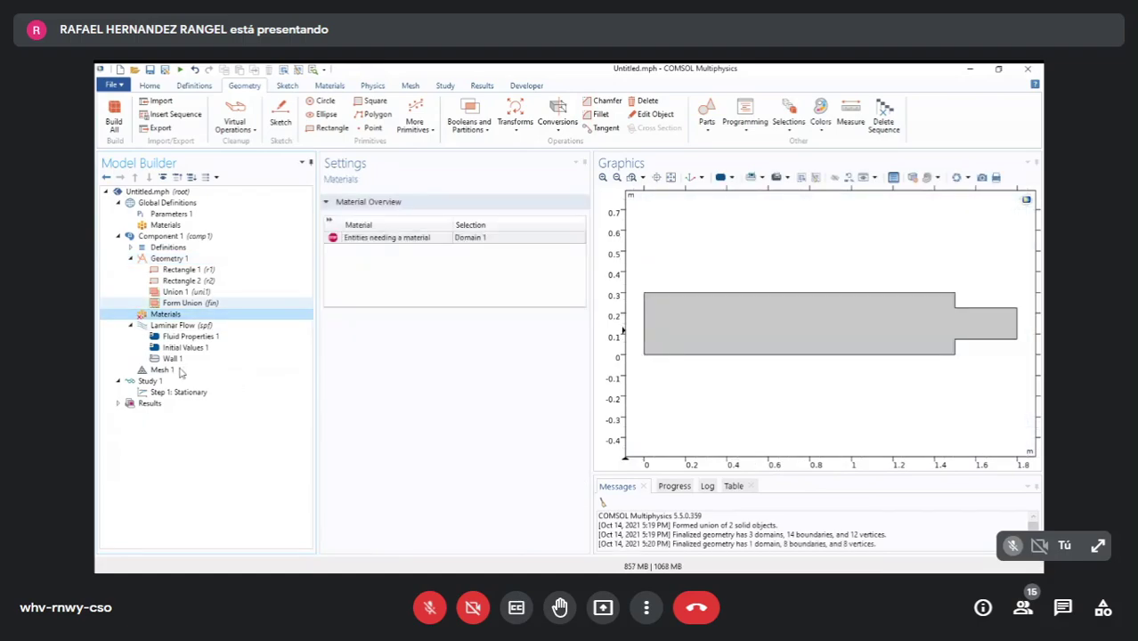
{"action": "left_click", "coordinate": [328, 85]}
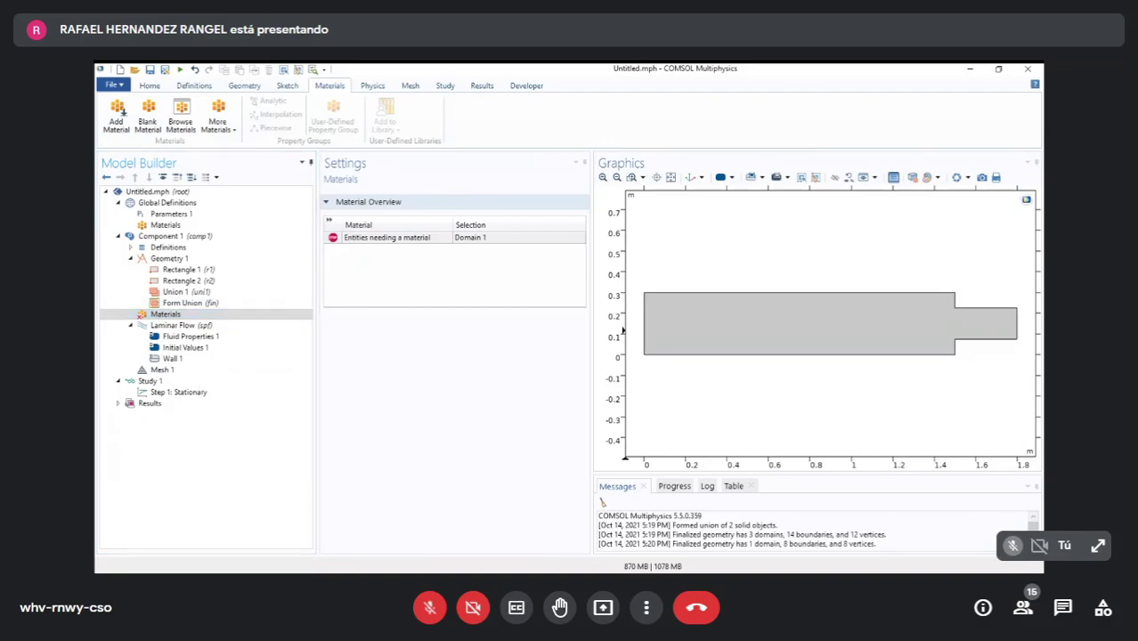
{"action": "left_click", "coordinate": [117, 114]}
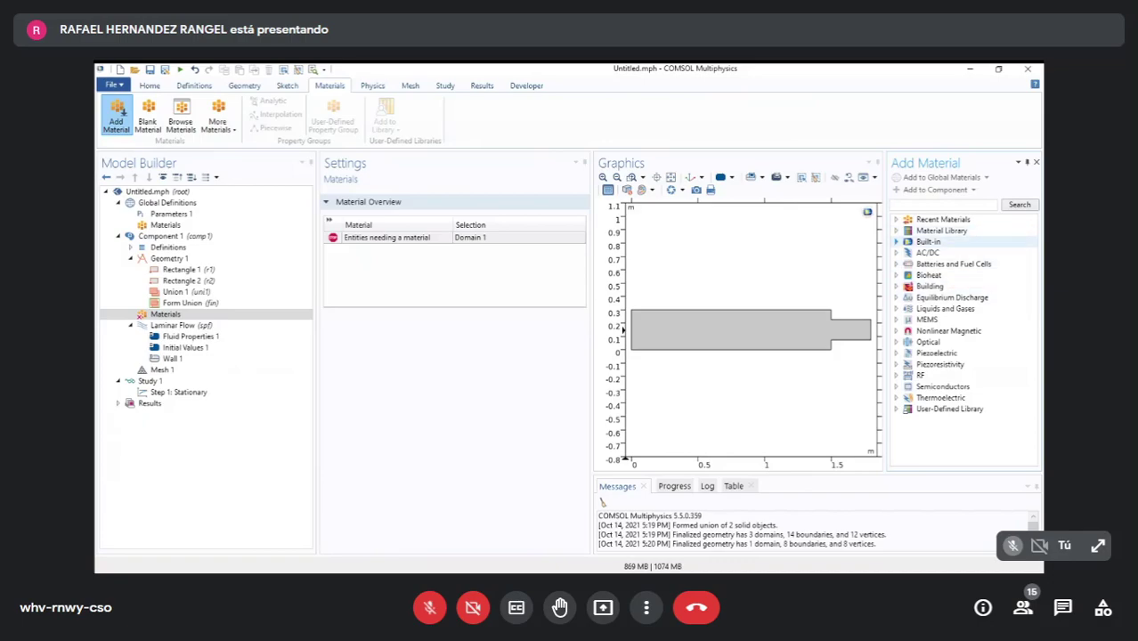
{"action": "left_click", "coordinate": [897, 242]}
{"action": "scroll", "coordinate": [935, 243], "scroll_direction": "down", "scroll_amount": 9}
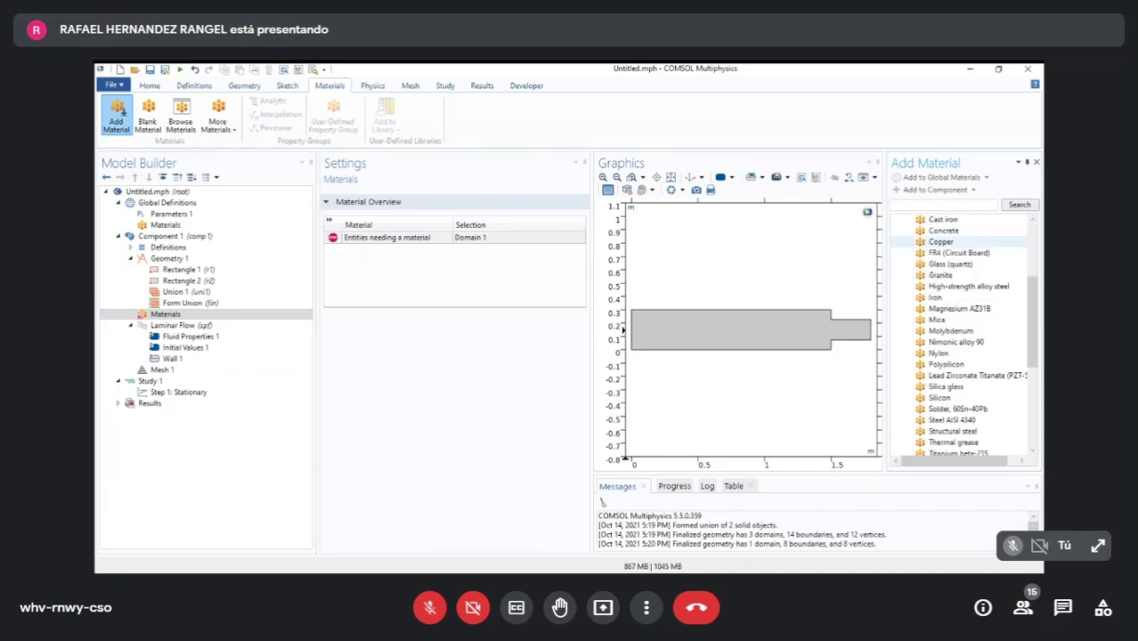
{"action": "left_click", "coordinate": [949, 309]}
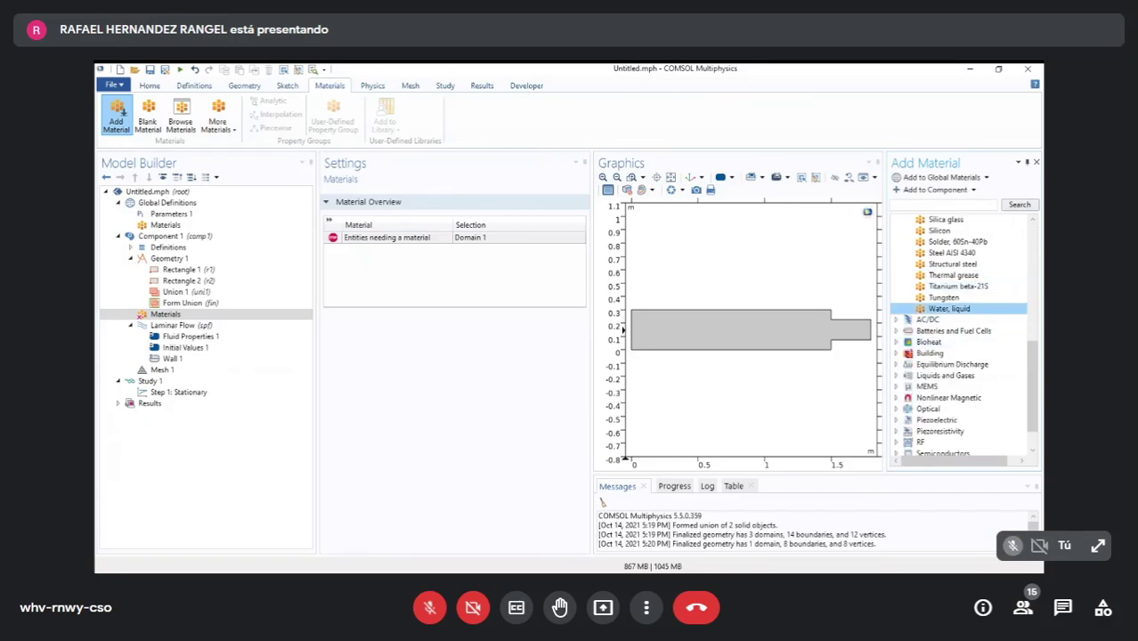
- Compare Water in the Liquids group of Liquids and Gases with the Built-in Water, liquid, and collapse the Built-in group
{"action": "left_click", "coordinate": [897, 376]}
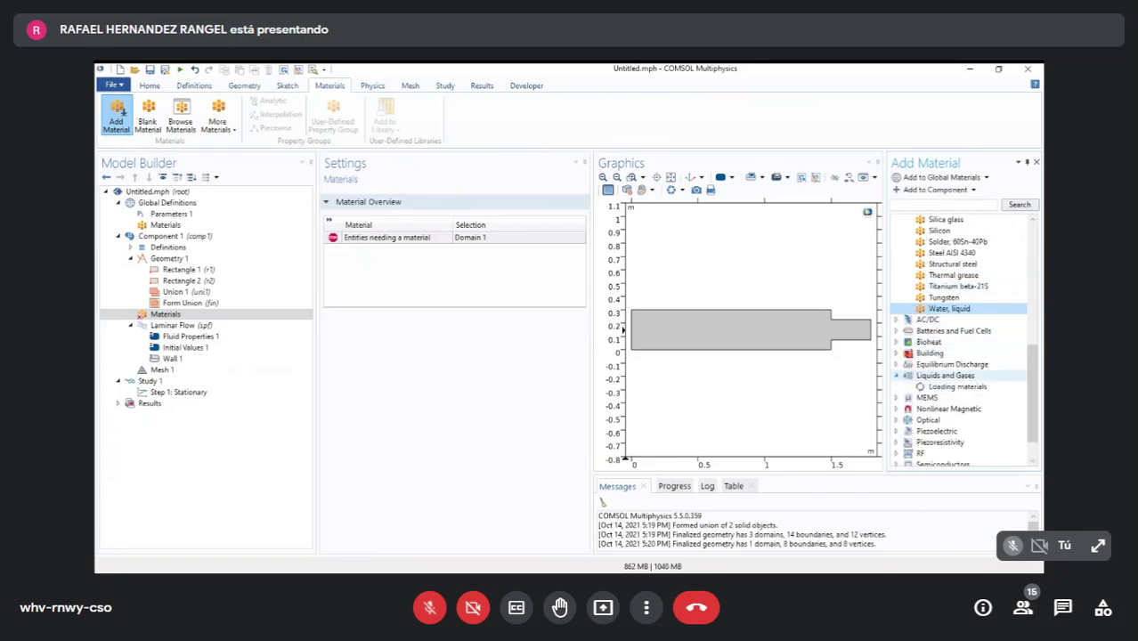
{"action": "left_click", "coordinate": [909, 398]}
{"action": "scroll", "coordinate": [912, 388], "scroll_direction": "down", "scroll_amount": 6}
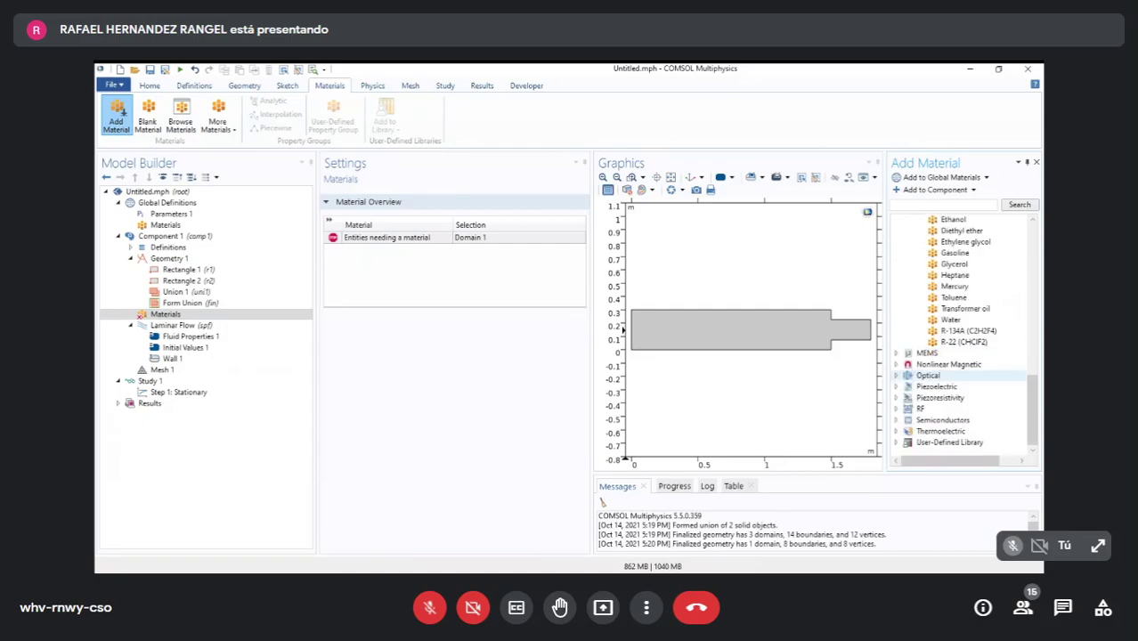
{"action": "left_click", "coordinate": [951, 320]}
{"action": "scroll", "coordinate": [951, 320], "scroll_direction": "up", "scroll_amount": 5}
{"action": "left_click", "coordinate": [949, 275]}
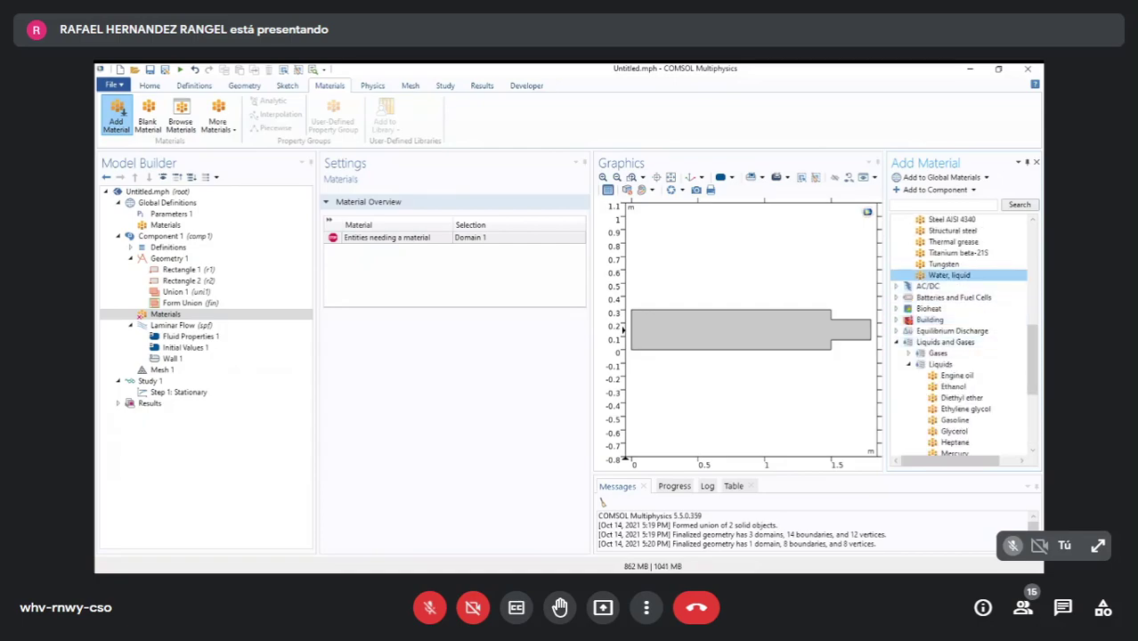
{"action": "scroll", "coordinate": [949, 275], "scroll_direction": "up", "scroll_amount": 4}
{"action": "scroll", "coordinate": [959, 320], "scroll_direction": "up", "scroll_amount": 5}
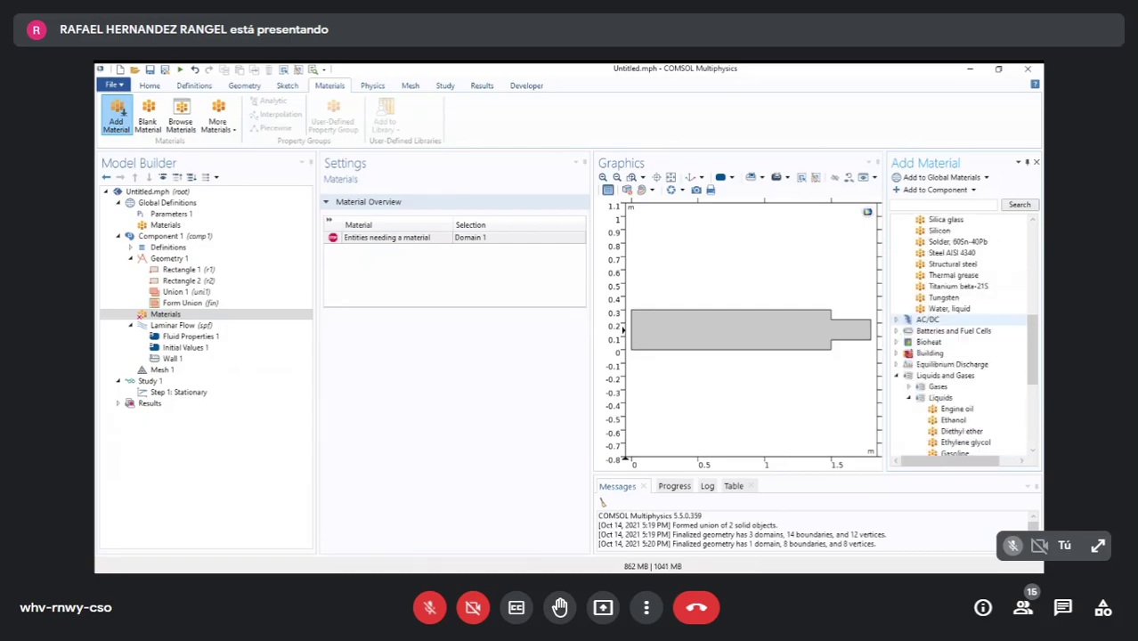
{"action": "scroll", "coordinate": [953, 294], "scroll_direction": "up", "scroll_amount": 2}
{"action": "left_click", "coordinate": [897, 241]}
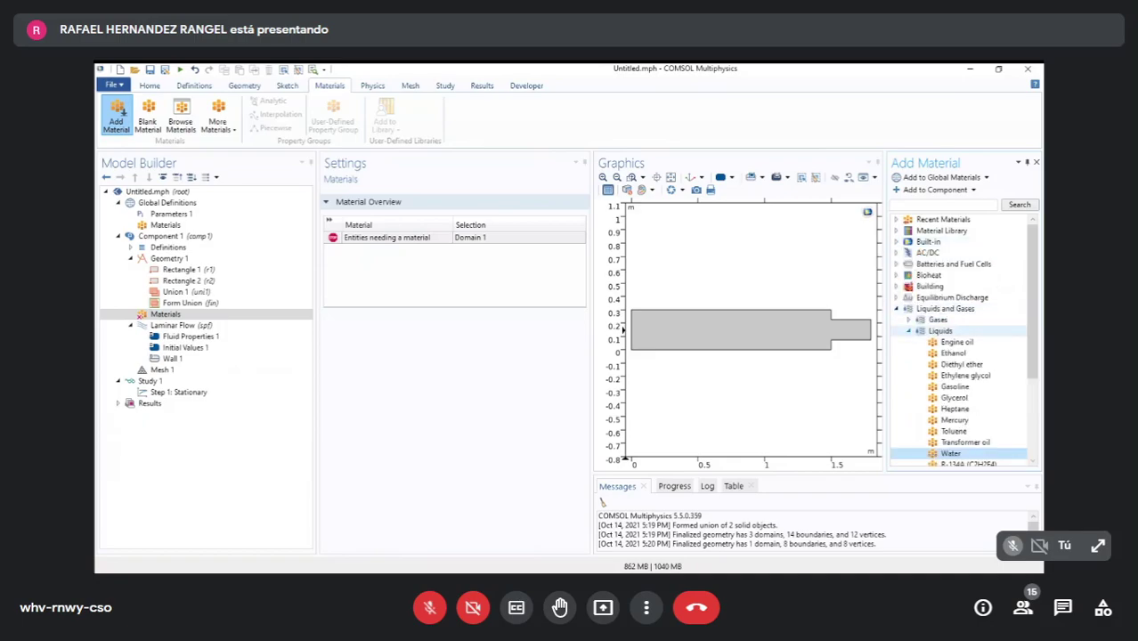
- Add Water from the Liquids group of Liquids and Gases to Component 1
{"action": "left_click", "coordinate": [908, 332]}
{"action": "left_click", "coordinate": [908, 332]}
{"action": "scroll", "coordinate": [961, 376], "scroll_direction": "down", "scroll_amount": 2}
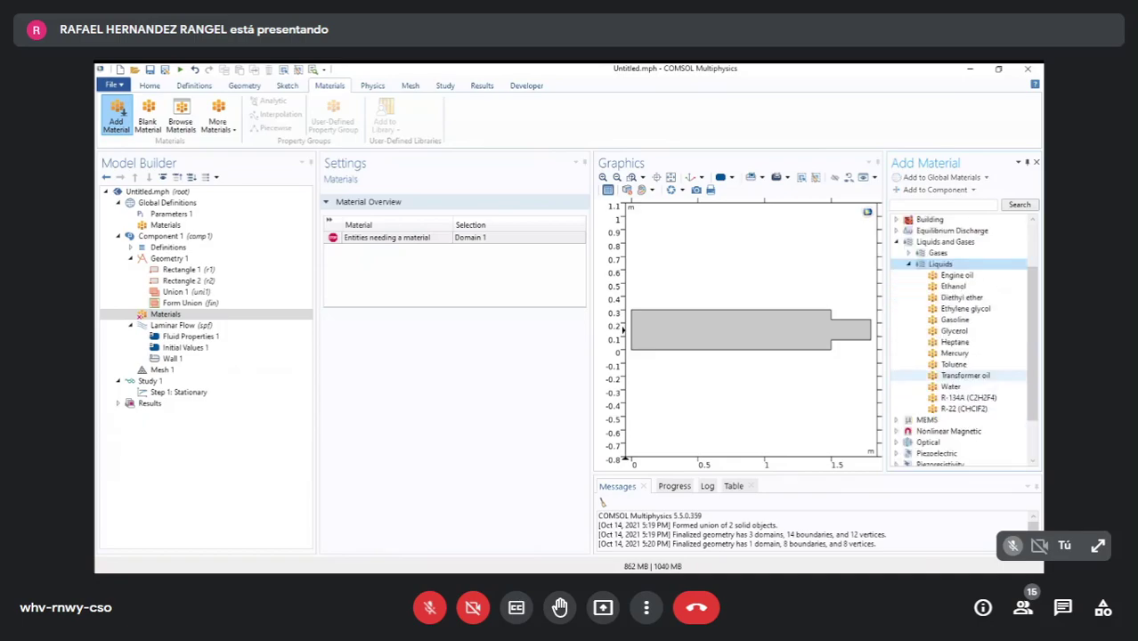
{"action": "left_click", "coordinate": [951, 386]}
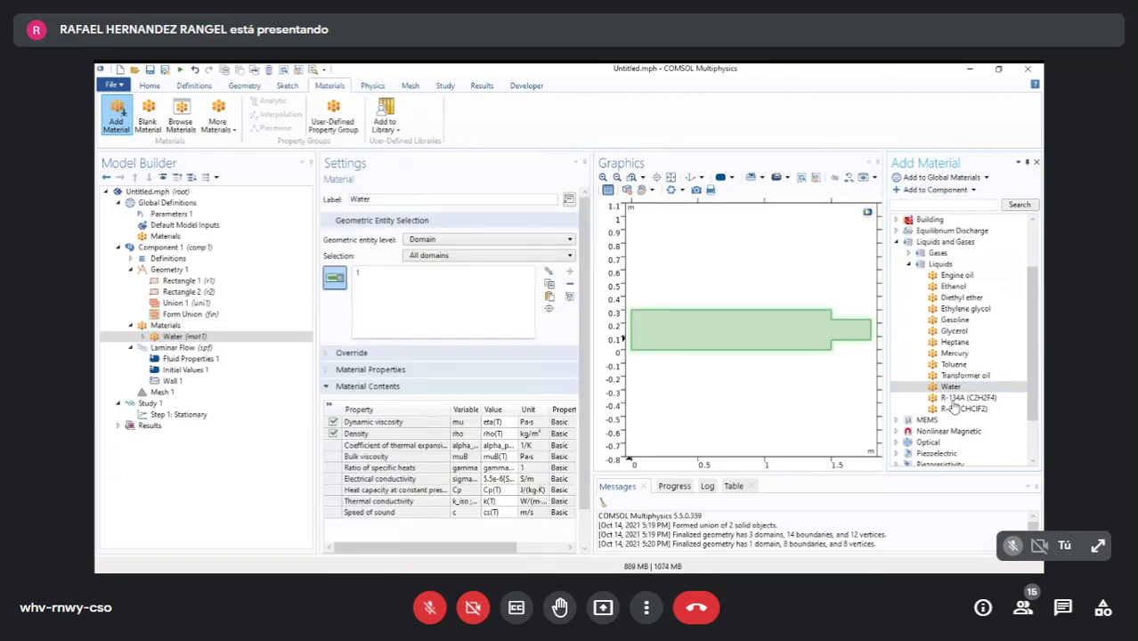
- Close the material library and set the Water material's domain selection manually to the channel domain
{"action": "left_click", "coordinate": [117, 113]}
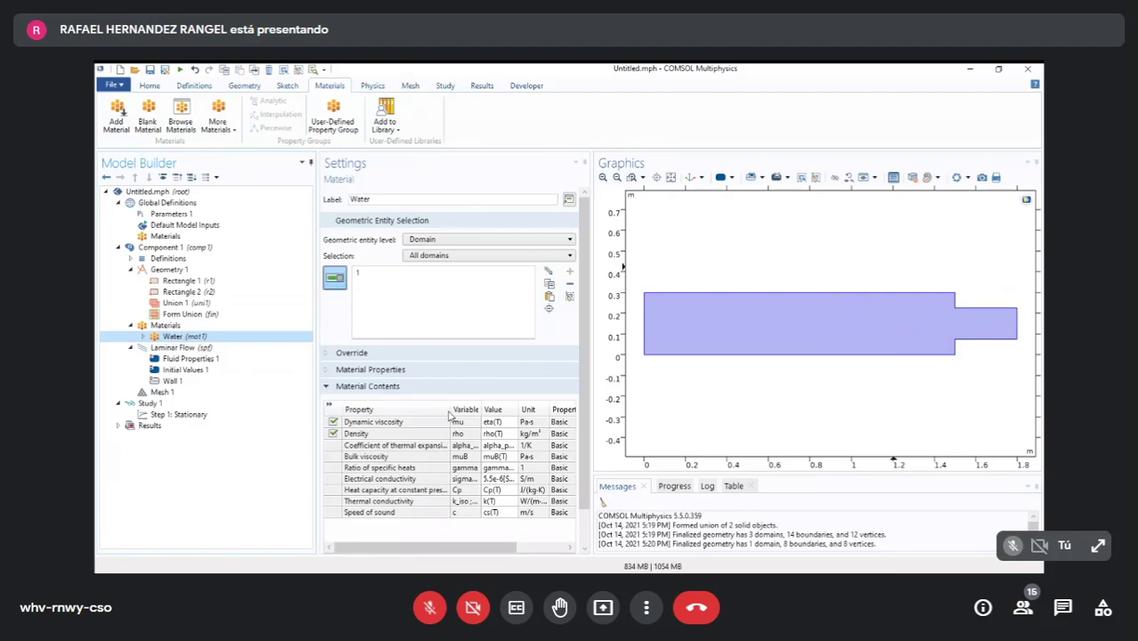
{"action": "left_click", "coordinate": [975, 357]}
{"action": "right_click", "coordinate": [973, 415]}
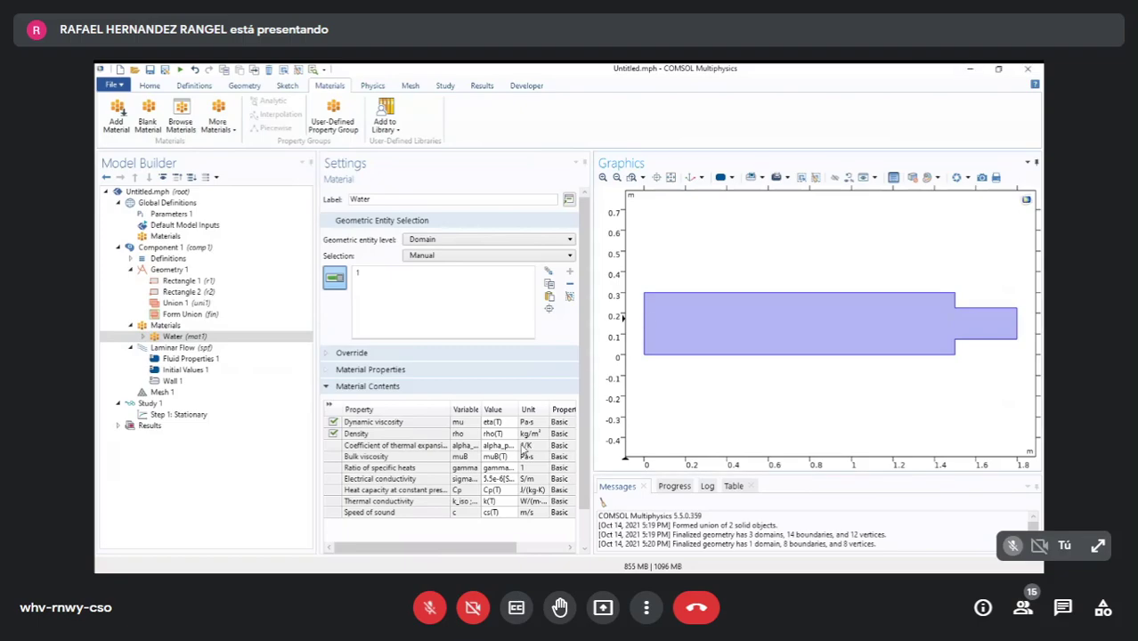
- Add an Inlet and an Outlet boundary condition to the Laminar Flow physics
{"action": "left_click", "coordinate": [178, 347]}
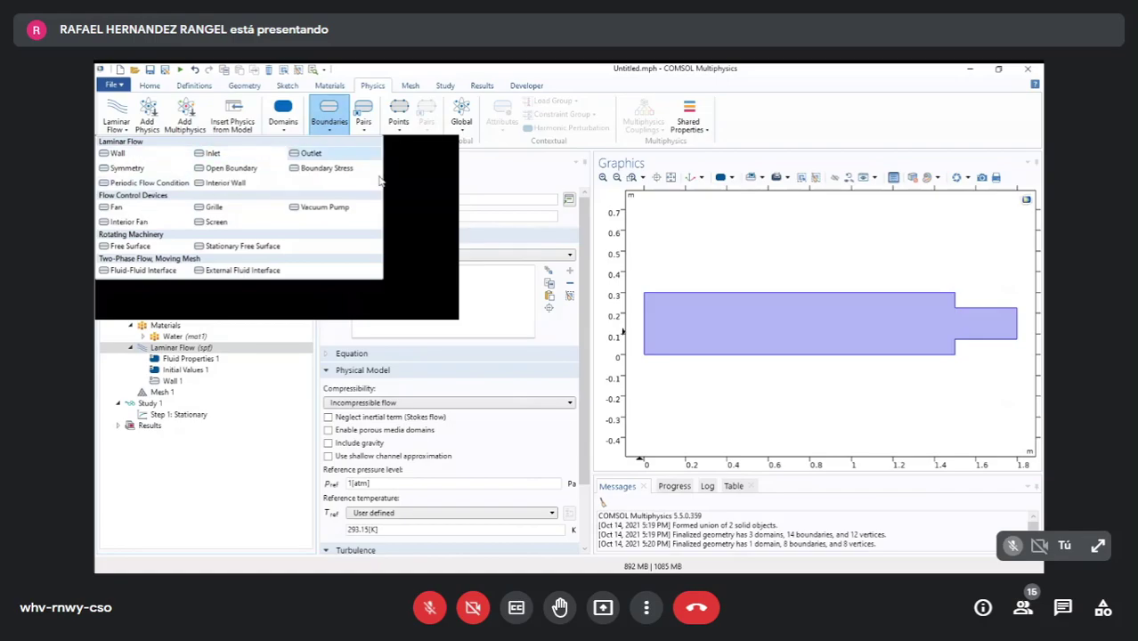
{"action": "left_click", "coordinate": [154, 545]}
{"action": "right_click", "coordinate": [187, 348]}
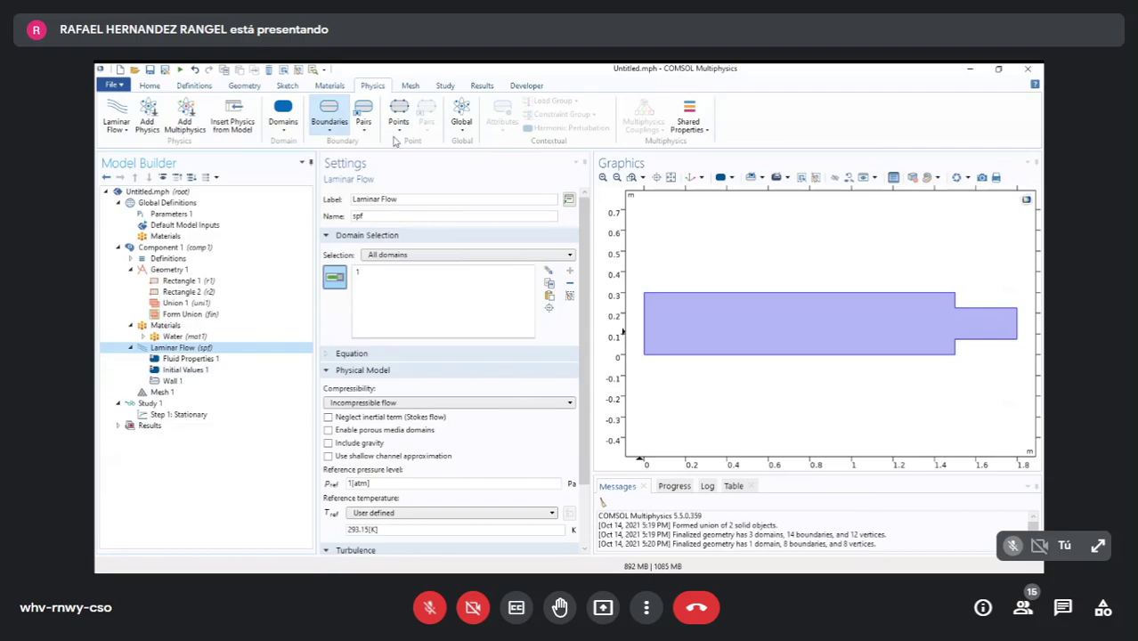
{"action": "left_click", "coordinate": [328, 118]}
{"action": "left_click", "coordinate": [211, 153]}
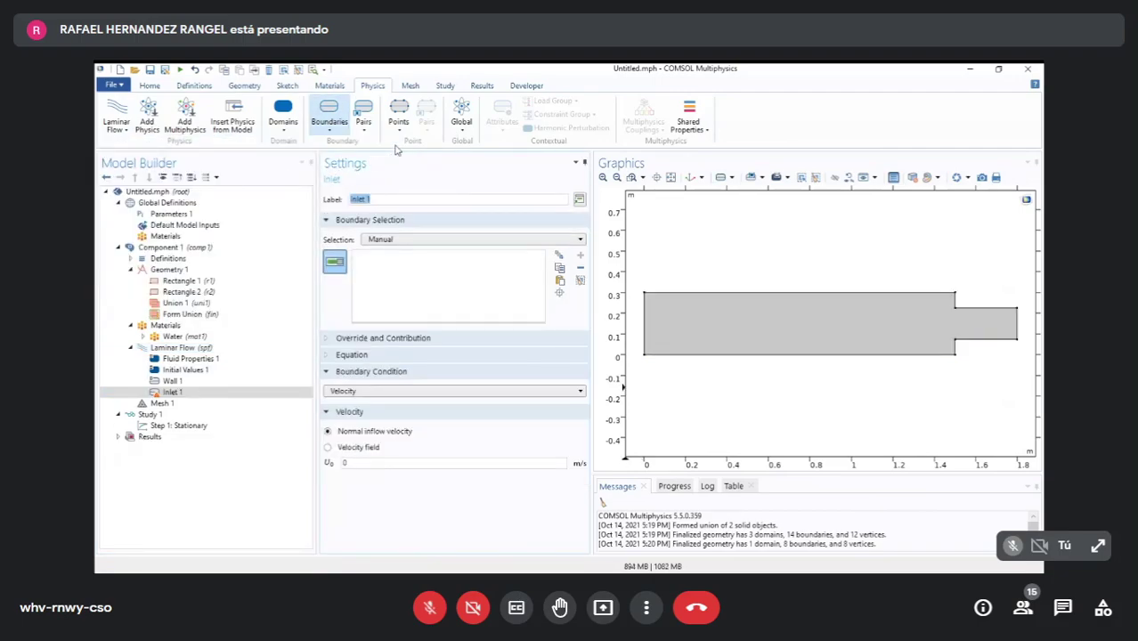
{"action": "left_click", "coordinate": [329, 119]}
{"action": "left_click", "coordinate": [311, 177]}
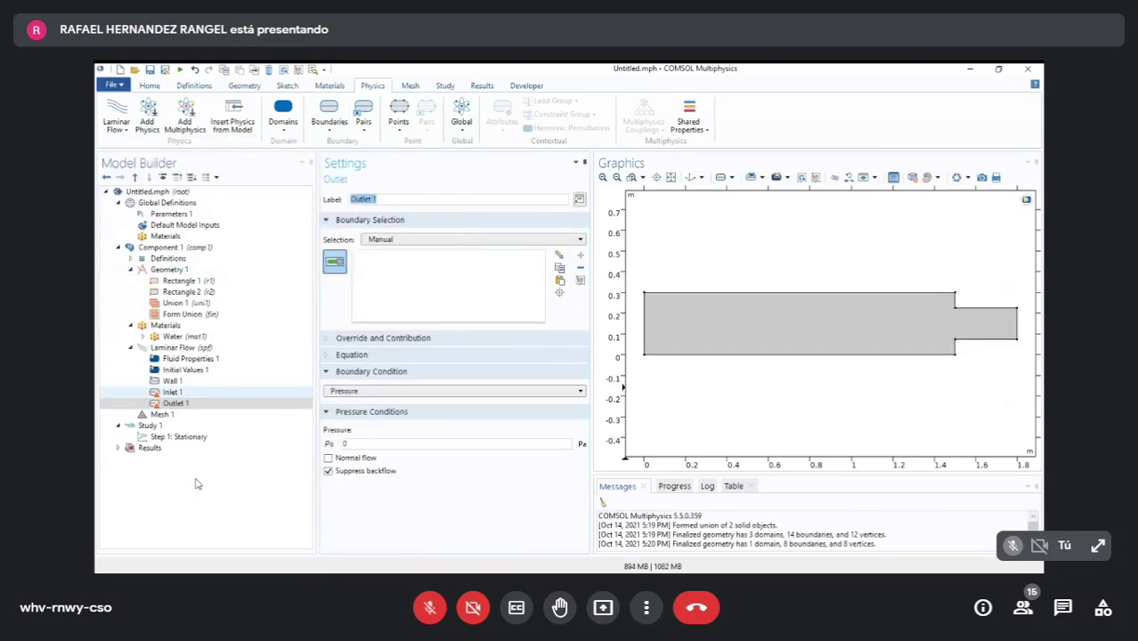
- Assign the left vertical edge of the wide channel section, boundary 1, to Inlet 1
{"action": "left_click", "coordinate": [172, 391]}
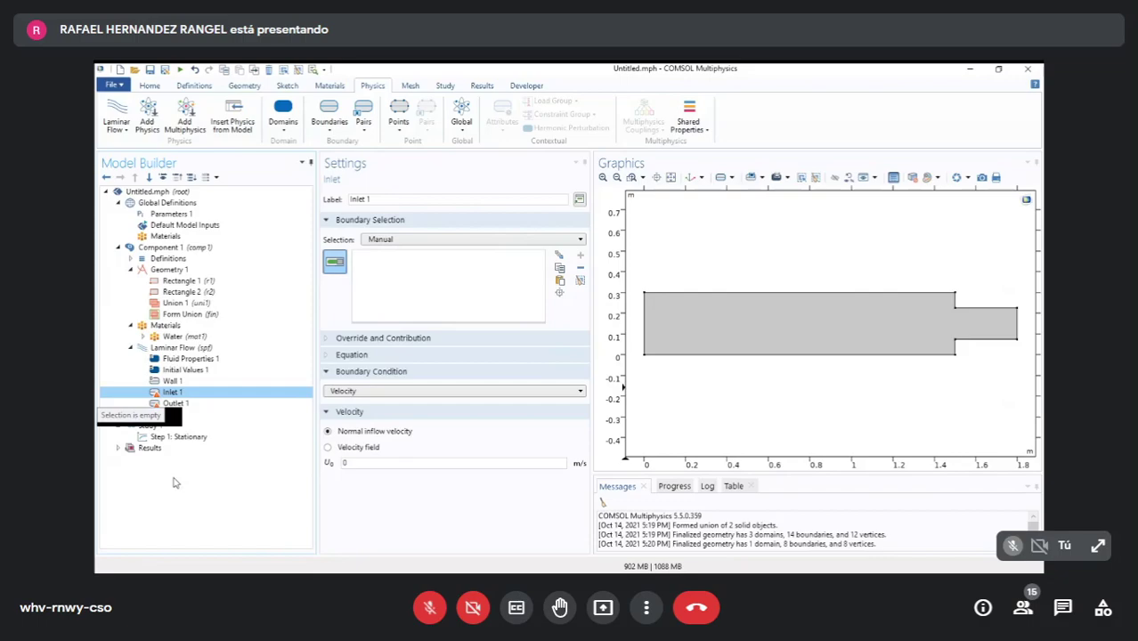
{"action": "left_click", "coordinate": [784, 393]}
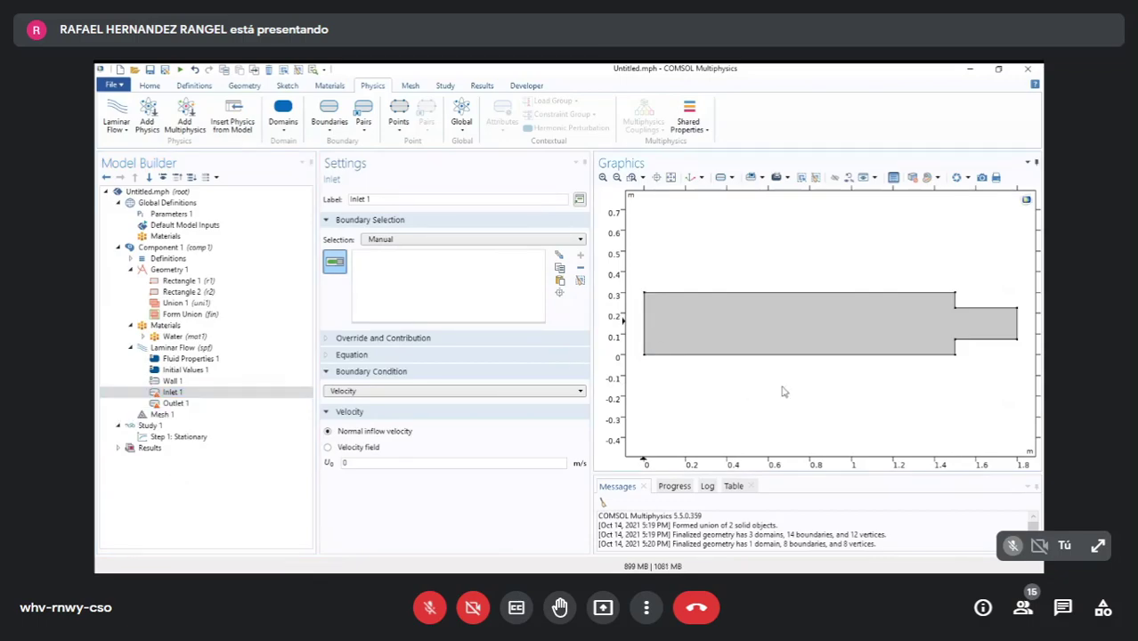
{"action": "left_click", "coordinate": [644, 323]}
{"action": "left_click", "coordinate": [1016, 356]}
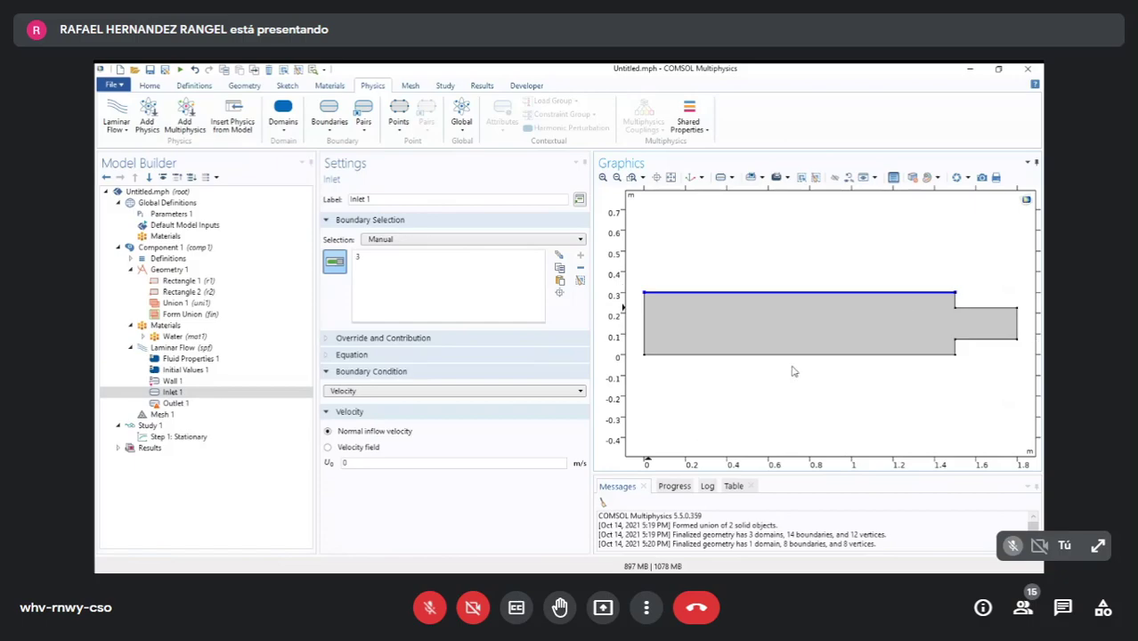
{"action": "left_click", "coordinate": [644, 310]}
{"action": "left_click", "coordinate": [665, 293]}
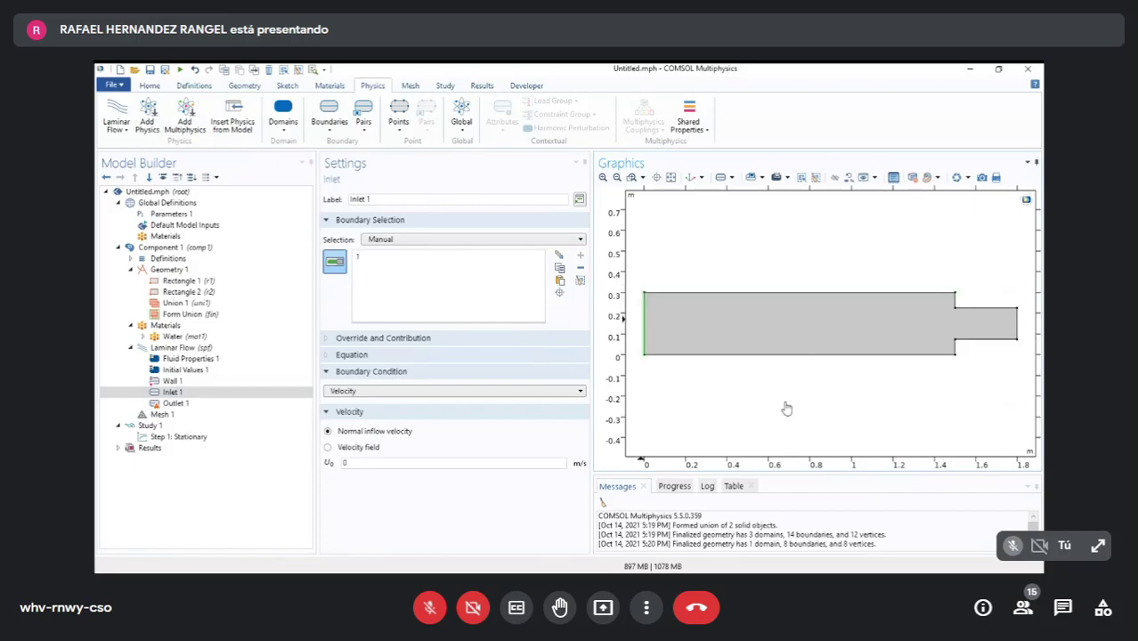
{"action": "left_click", "coordinate": [455, 572]}
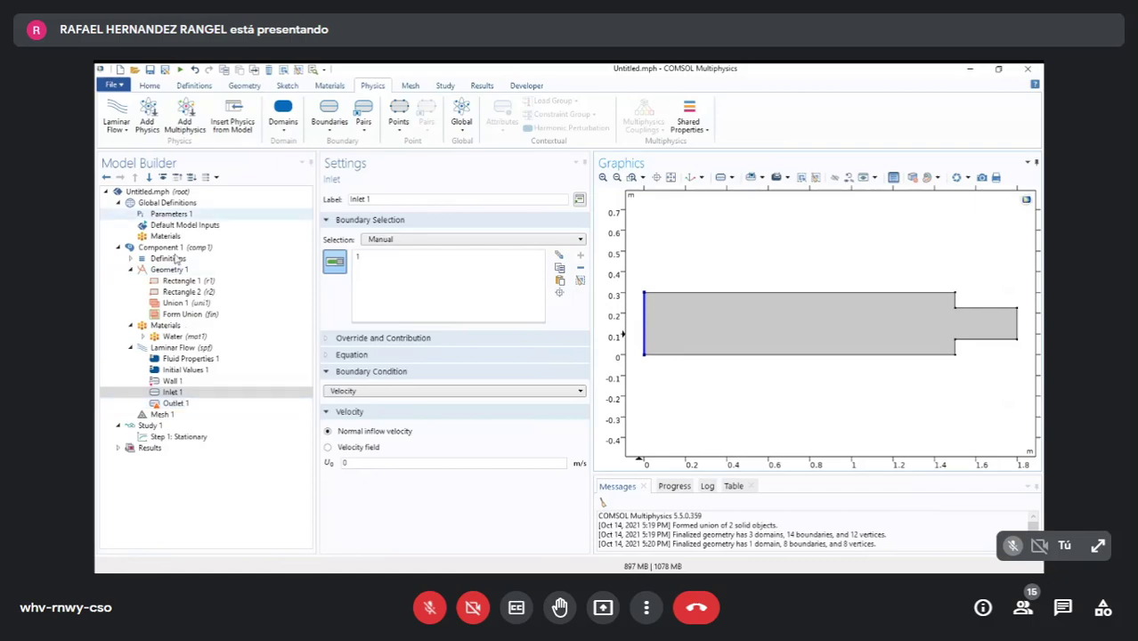
- Set the normal inflow velocity of Inlet 1 to the parameter v0
{"action": "left_click", "coordinate": [172, 392]}
{"action": "left_click", "coordinate": [401, 463]}
{"action": "key", "text": "BackSpace"}
{"action": "type", "text": "v0"}
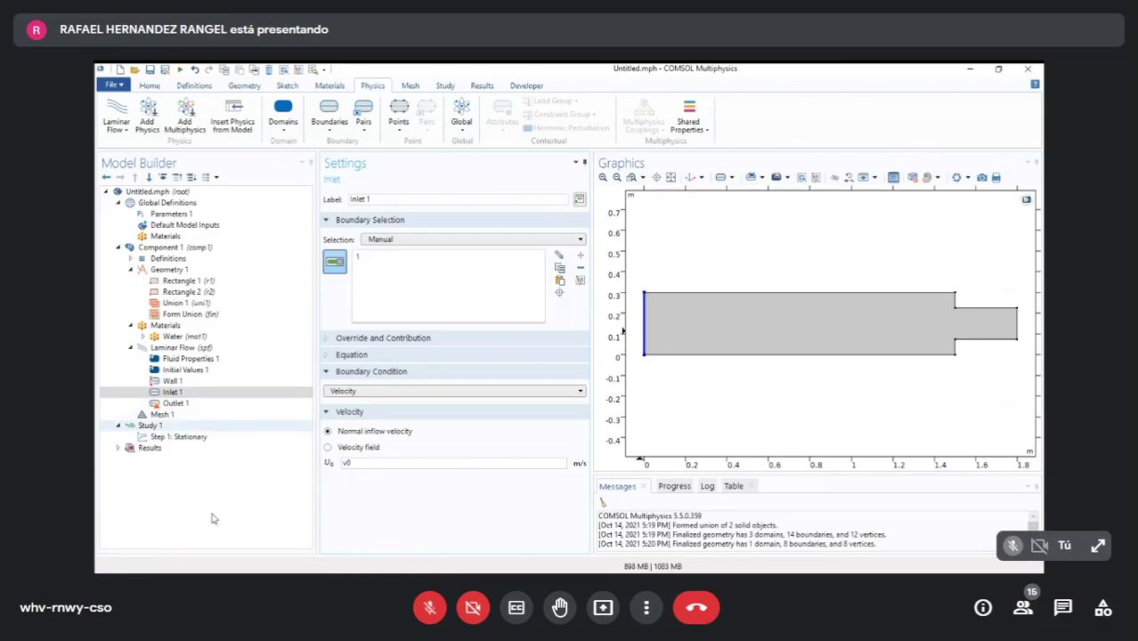
- Assign the right end edge of the narrow channel section, boundary 8, to Outlet 1 and keep the Pressure boundary condition
{"action": "left_click", "coordinate": [175, 403]}
{"action": "left_click", "coordinate": [1016, 334]}
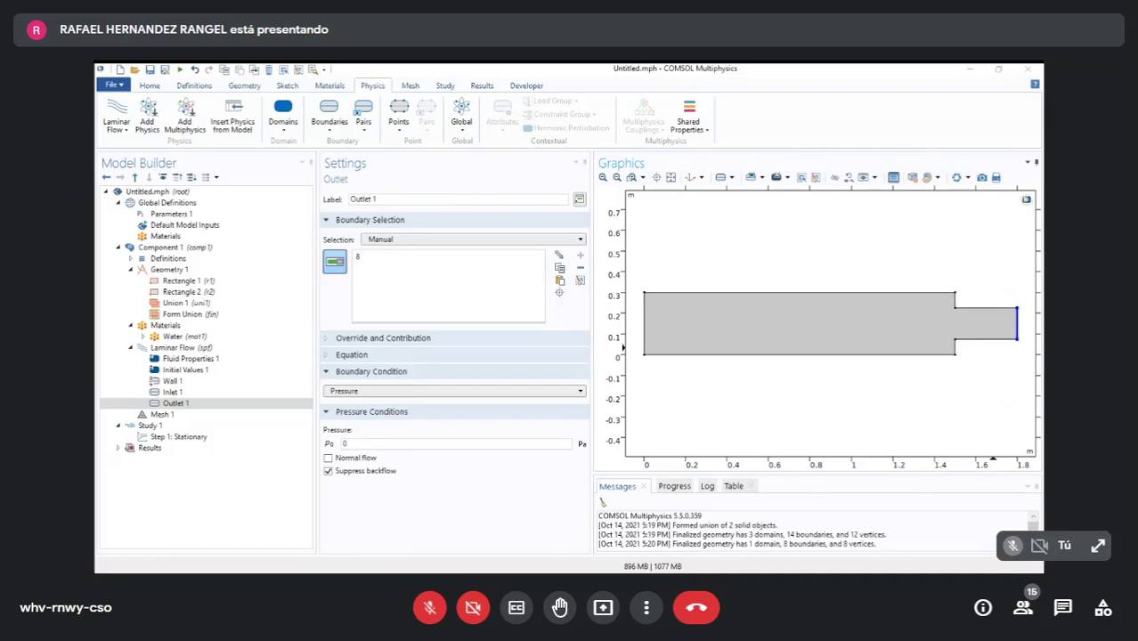
{"action": "left_click", "coordinate": [434, 392]}
{"action": "left_click", "coordinate": [520, 477]}
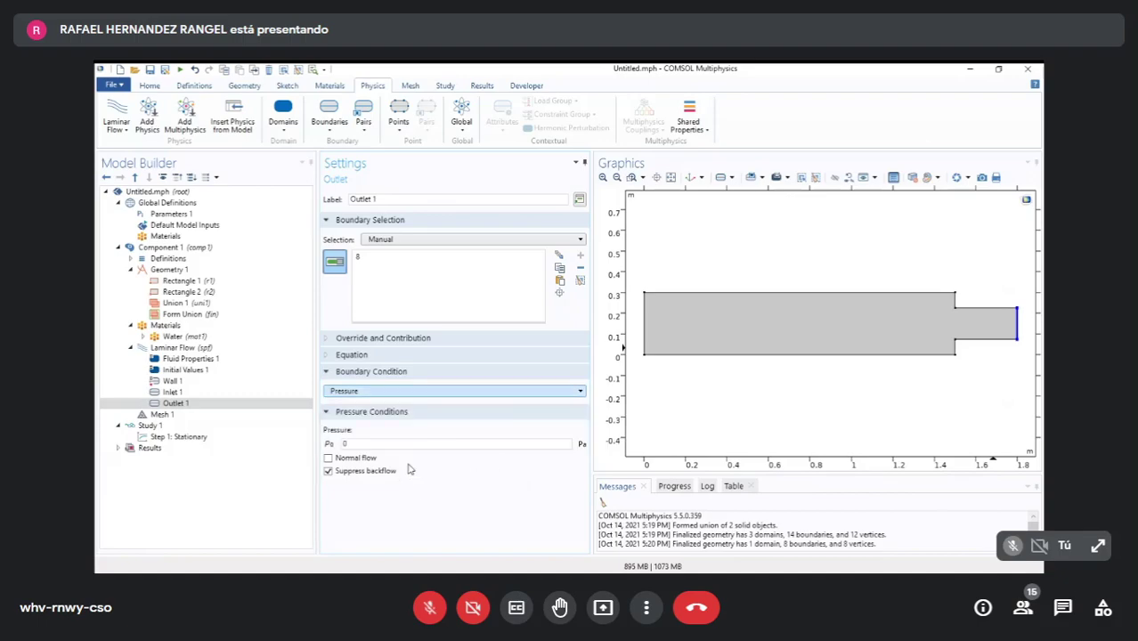
{"action": "left_click", "coordinate": [440, 391]}
{"action": "left_click", "coordinate": [441, 484]}
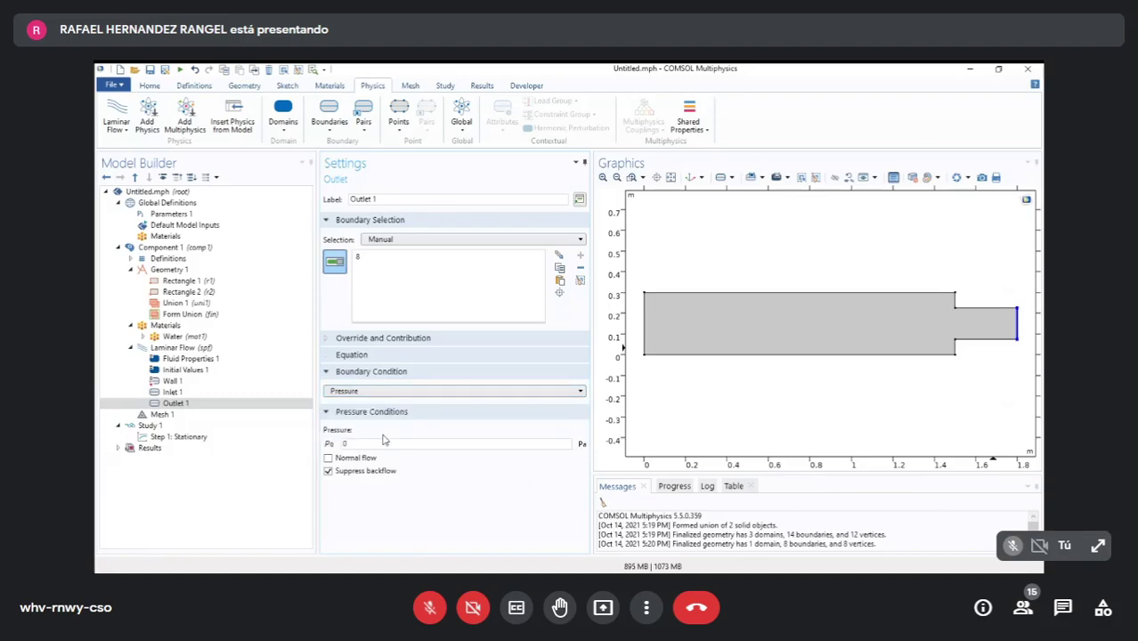
- Review the equation behind the Outlet 1 pressure condition and the boundary condition settings of Wall 1
{"action": "left_click", "coordinate": [381, 356]}
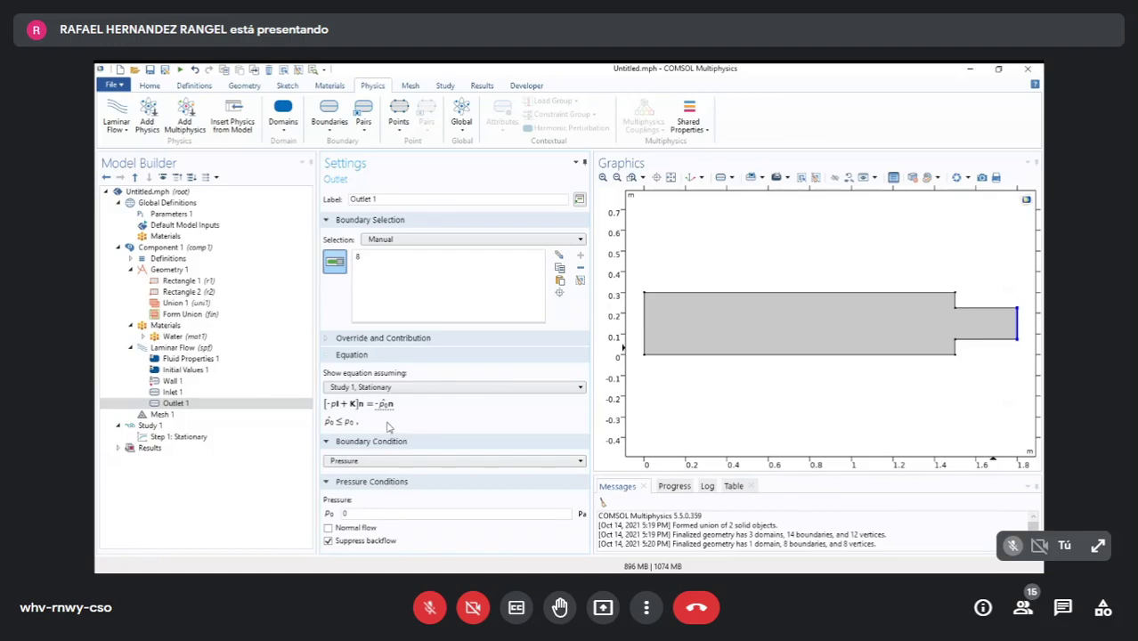
{"action": "left_click", "coordinate": [386, 338]}
{"action": "left_click", "coordinate": [386, 339]}
{"action": "left_click", "coordinate": [385, 355]}
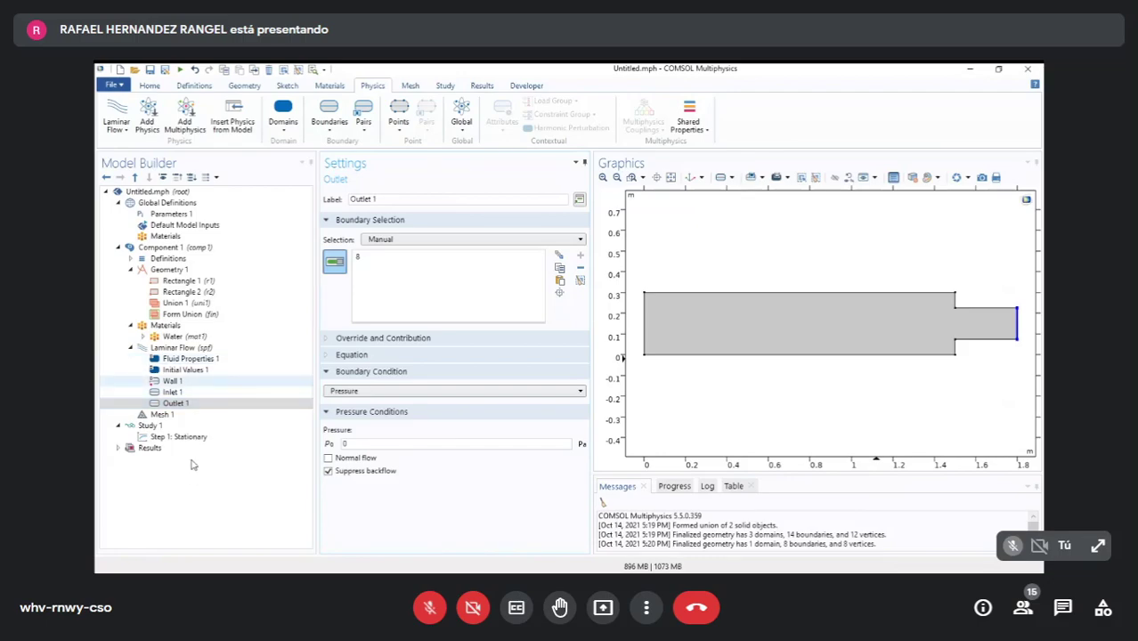
{"action": "left_click", "coordinate": [172, 381]}
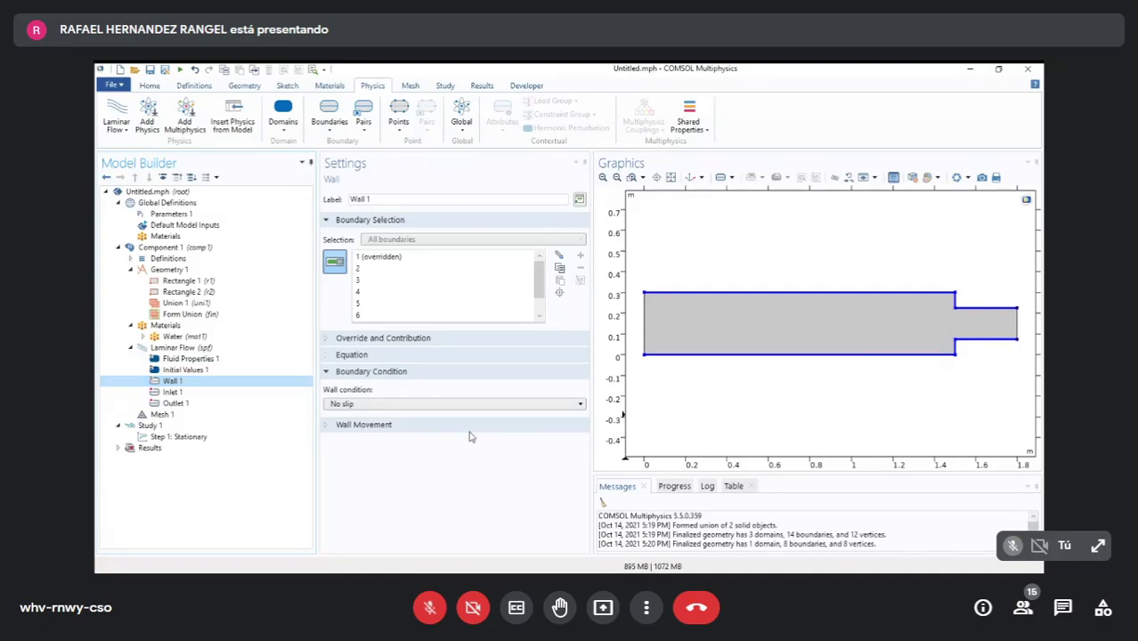
- Set the element size of the physics-controlled Mesh 1 to Fine and build the mesh
{"action": "left_click", "coordinate": [174, 414]}
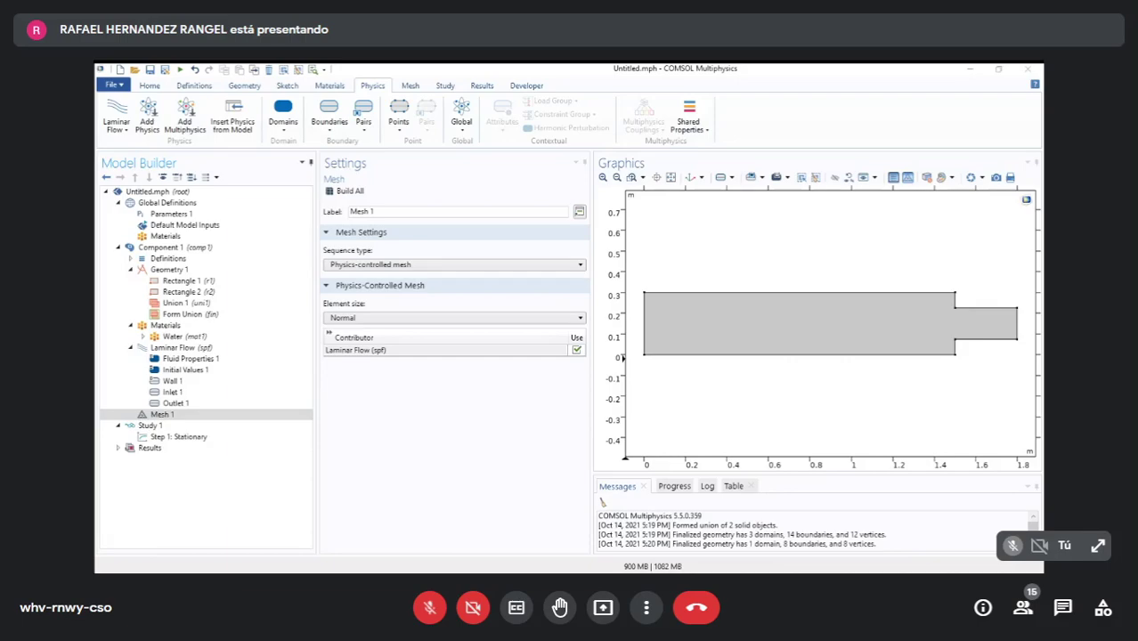
{"action": "left_click", "coordinate": [969, 70]}
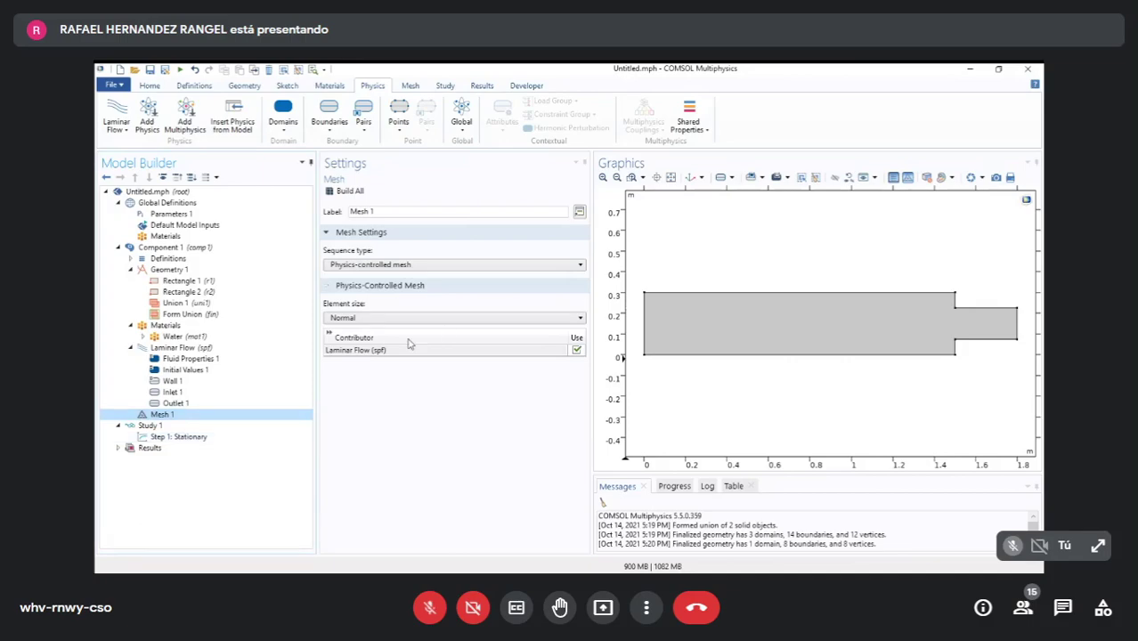
{"action": "left_click", "coordinate": [543, 265]}
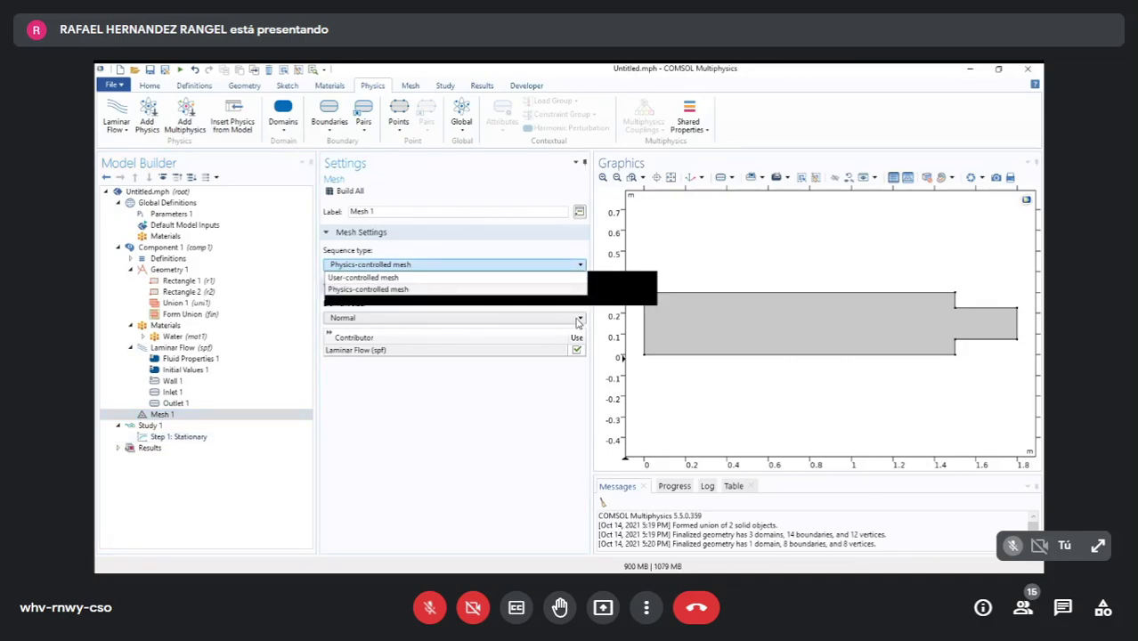
{"action": "left_click", "coordinate": [450, 353]}
{"action": "left_click", "coordinate": [495, 319]}
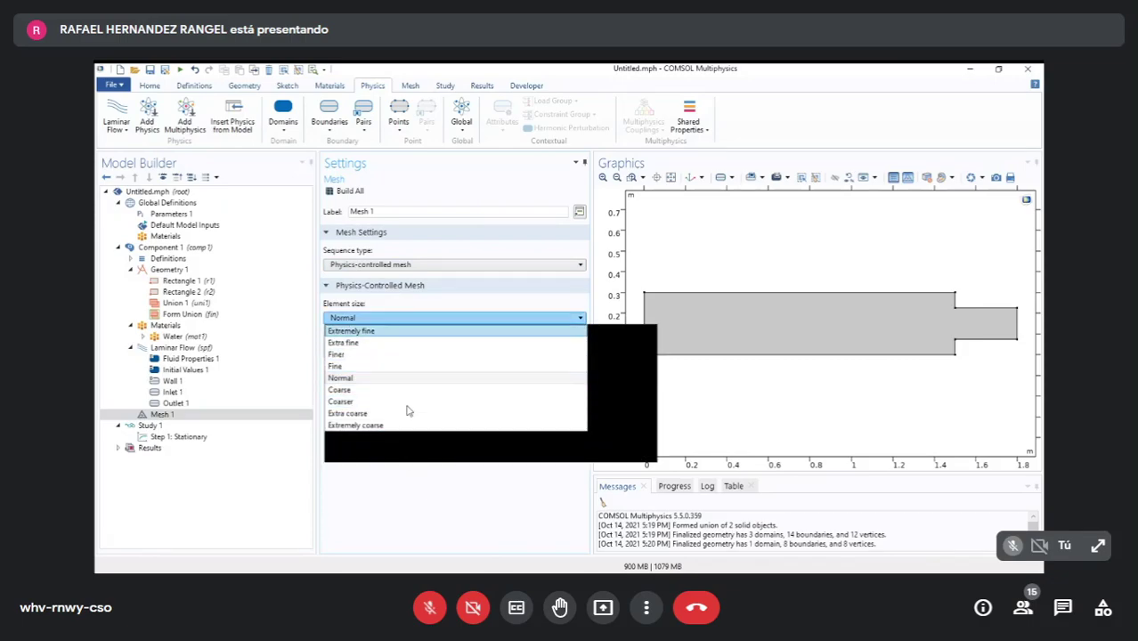
{"action": "left_click", "coordinate": [406, 366]}
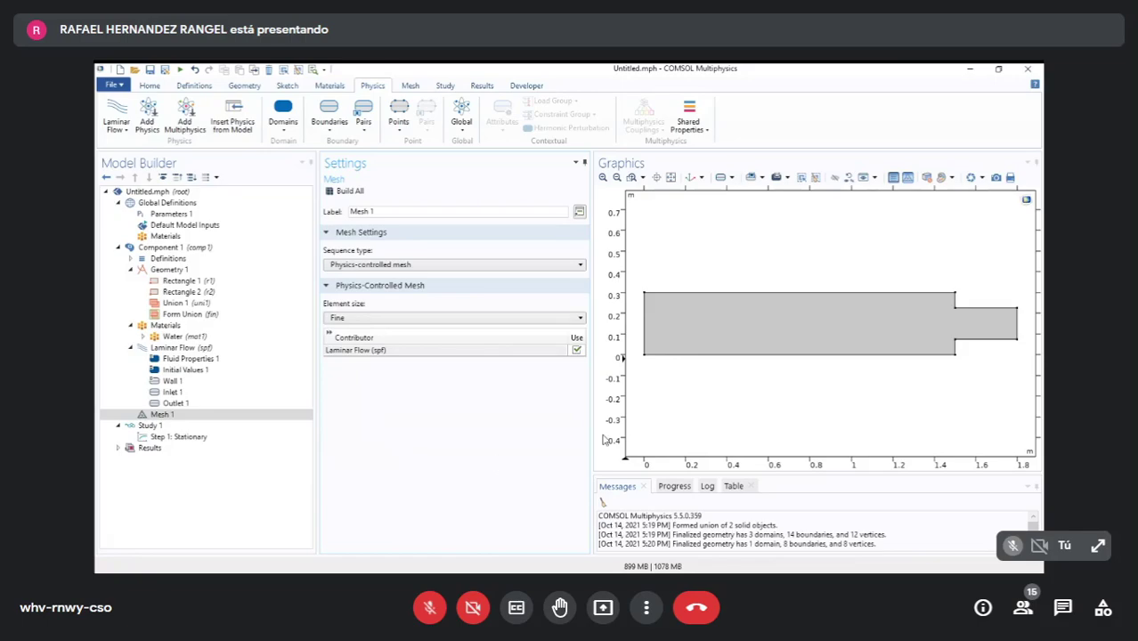
{"action": "left_click", "coordinate": [347, 191]}
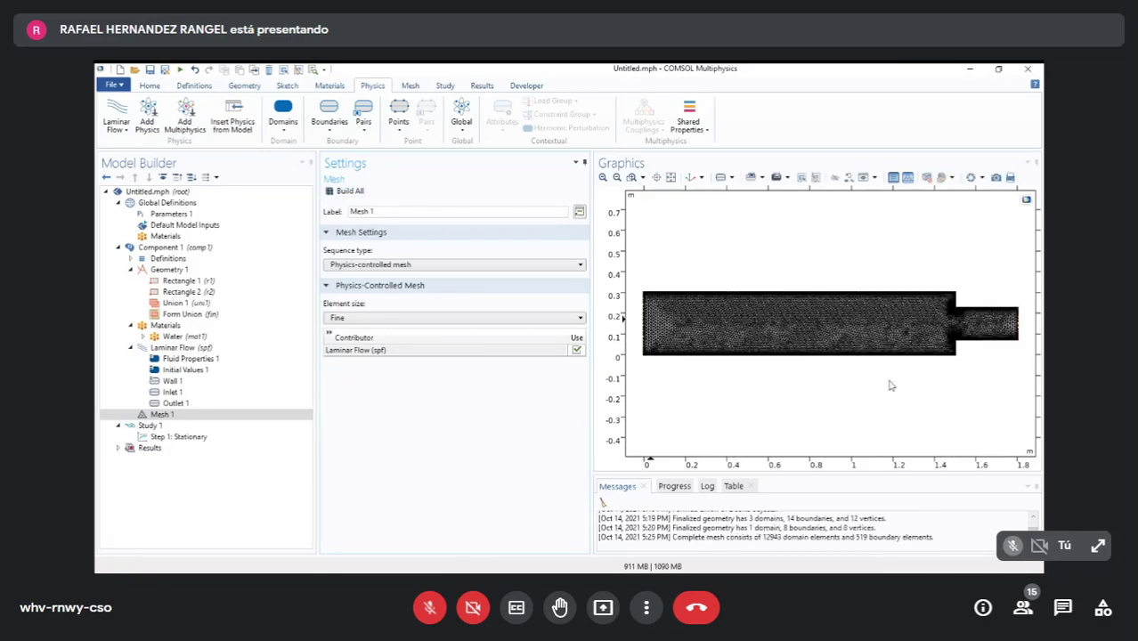
- Change the Mesh 1 element size to Extra fine and rebuild the mesh
{"action": "left_click", "coordinate": [570, 318]}
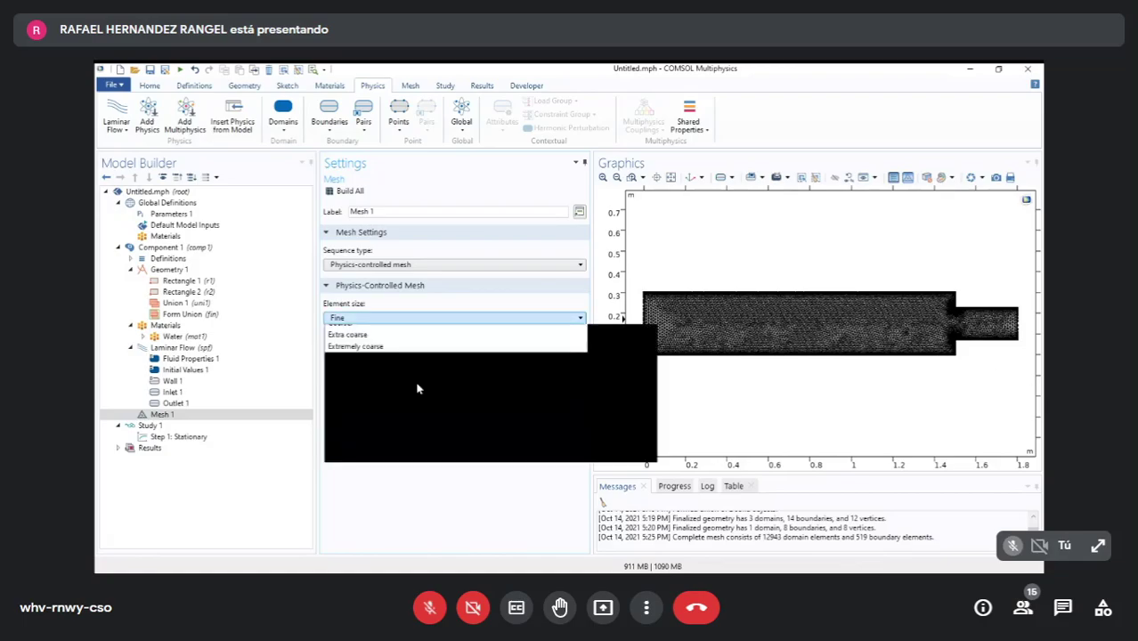
{"action": "left_click", "coordinate": [557, 483]}
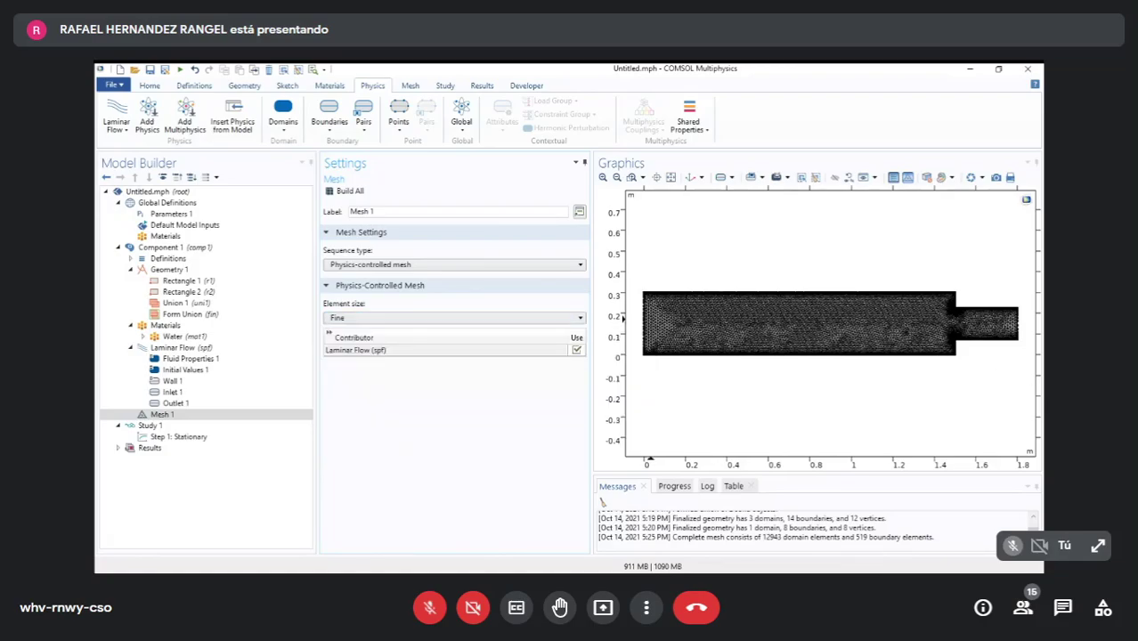
{"action": "double_click", "coordinate": [771, 537]}
{"action": "left_click", "coordinate": [422, 377]}
{"action": "key", "text": "alt+Down"}
{"action": "key", "text": "Up"}
{"action": "key", "text": "Up"}
{"action": "key", "text": "Return"}
{"action": "key", "text": "F8"}
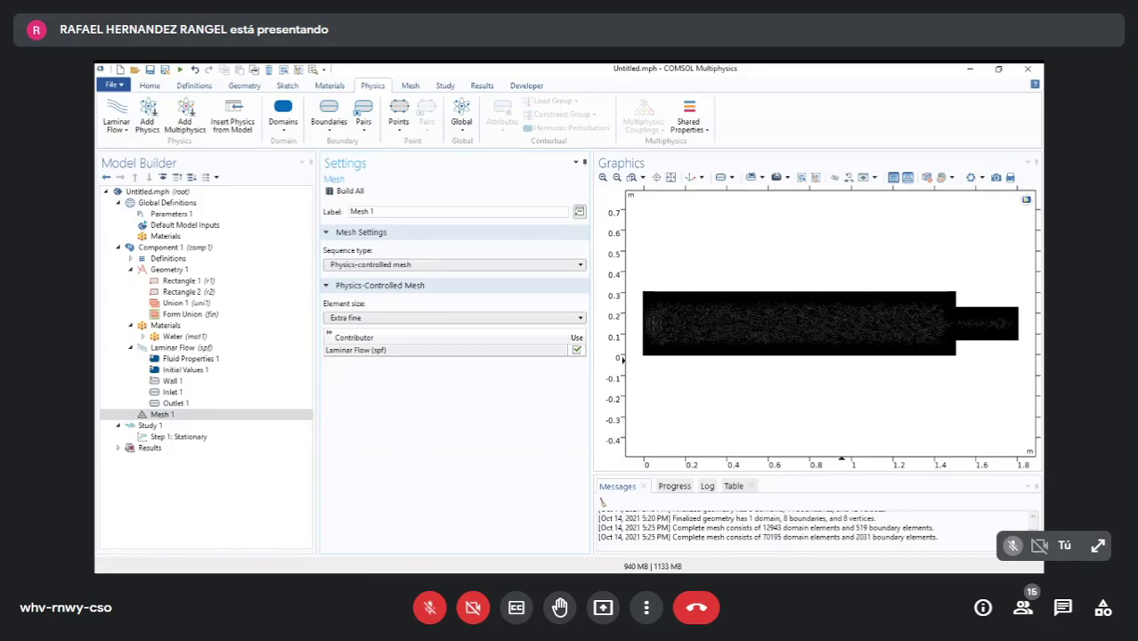
- Return the Mesh 1 element size to Fine, rebuild the mesh and check the mesh messages
{"action": "left_click", "coordinate": [481, 318]}
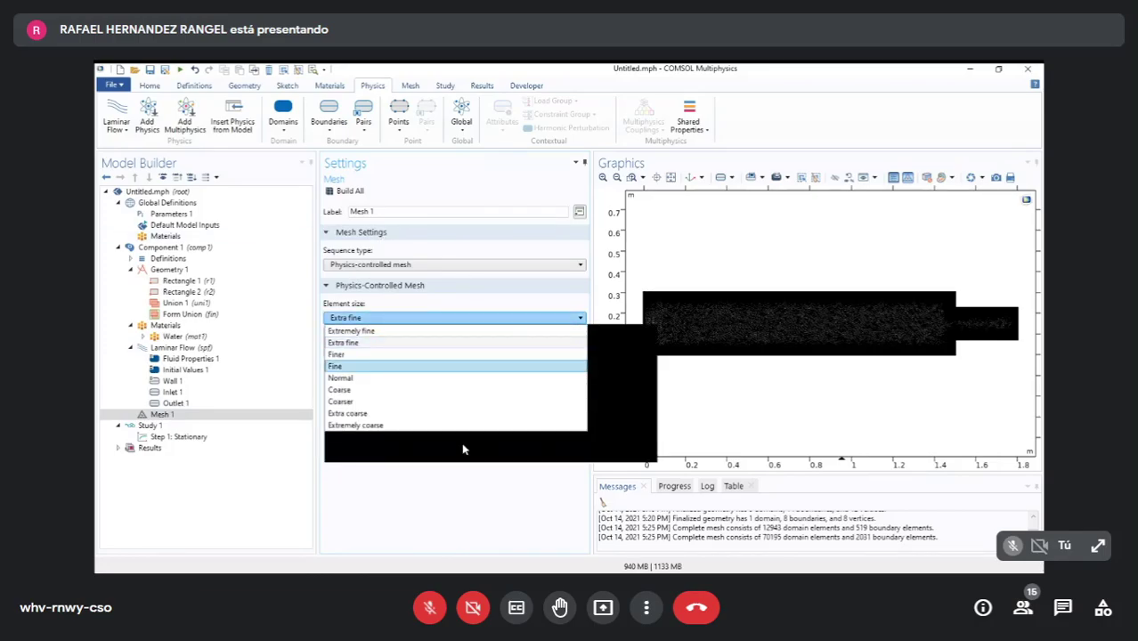
{"action": "key", "text": "Return"}
{"action": "key", "text": "F8"}
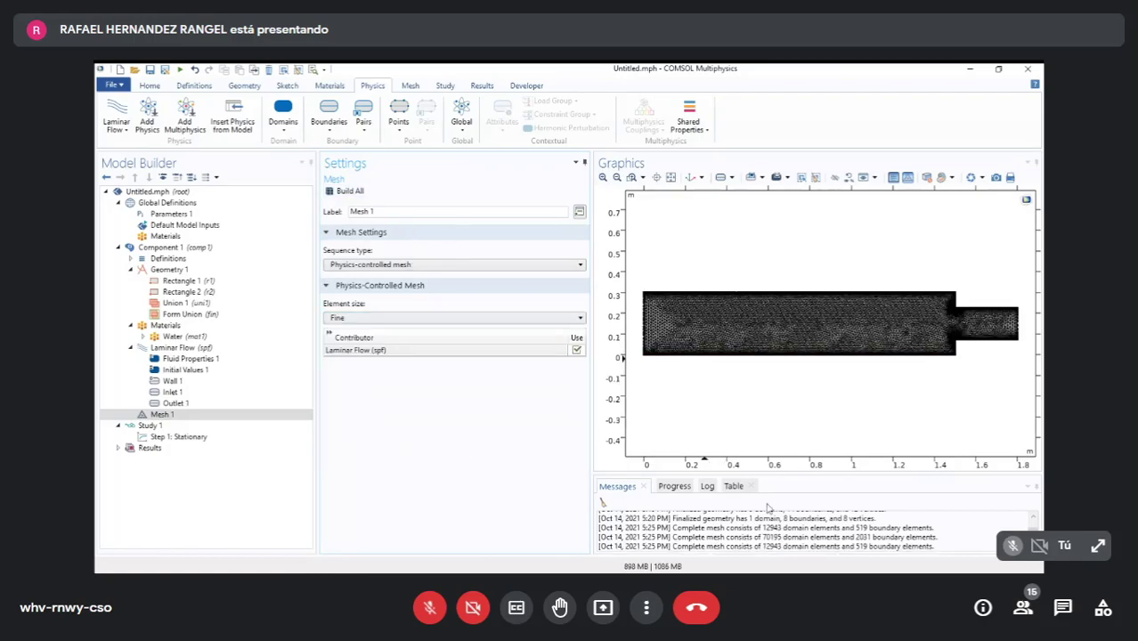
{"action": "scroll", "coordinate": [683, 527], "scroll_direction": "down", "scroll_amount": 1}
{"action": "scroll", "coordinate": [1020, 537], "scroll_direction": "up", "scroll_amount": 3}
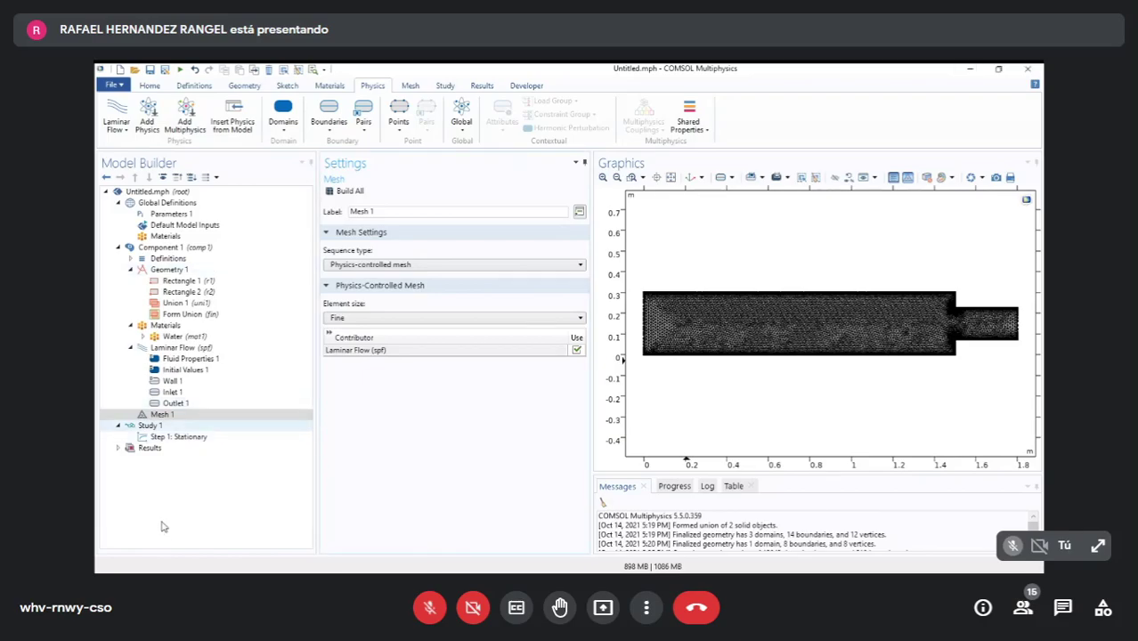
- Compute the stationary Study 1 and view the resulting pressure contour and velocity magnitude plots
{"action": "left_click", "coordinate": [149, 426]}
{"action": "left_click", "coordinate": [168, 438]}
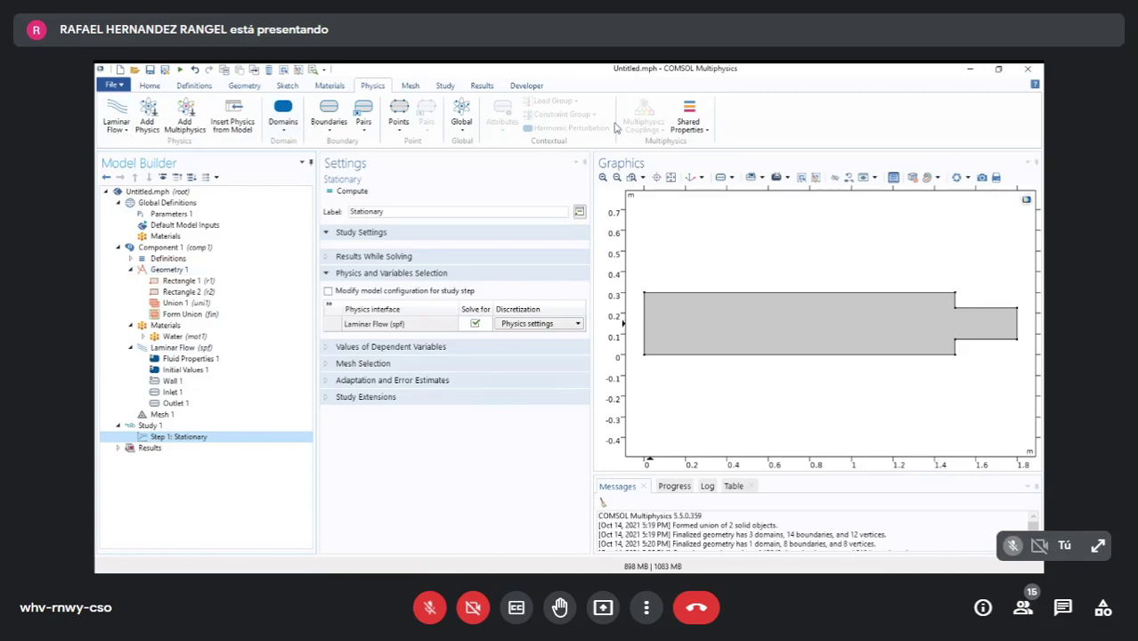
{"action": "left_click", "coordinate": [445, 86]}
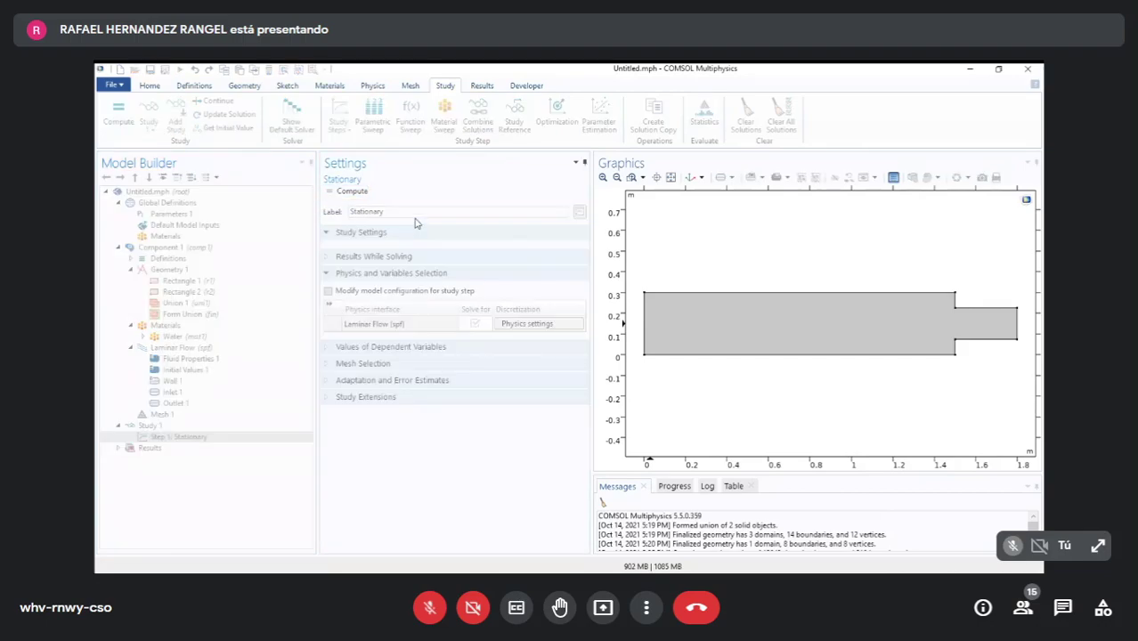
{"action": "key", "text": "F8"}
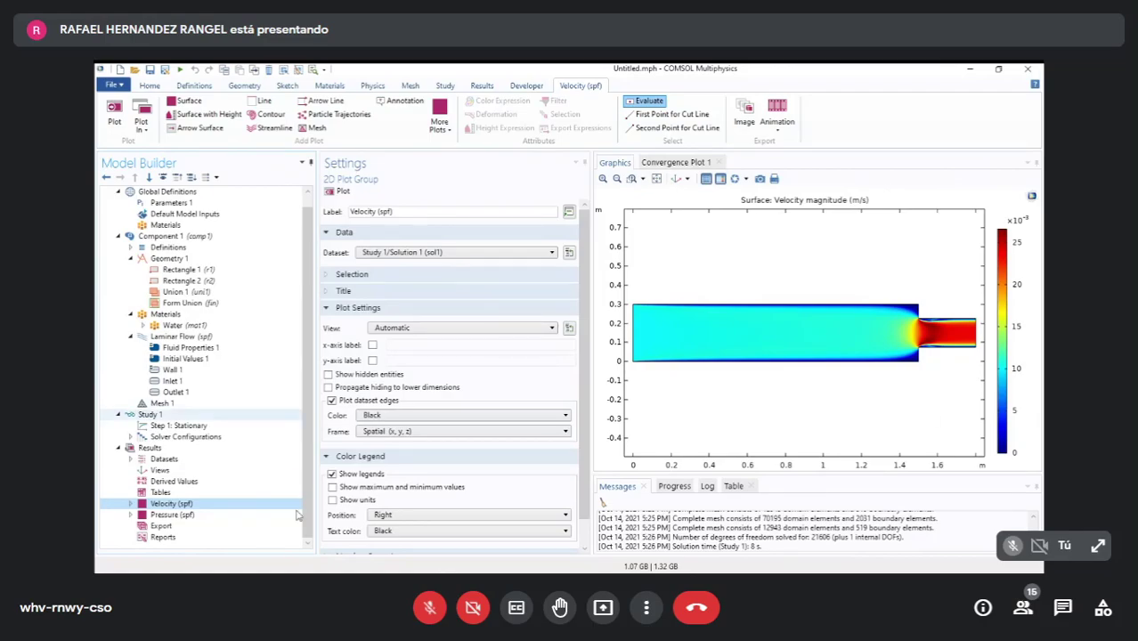
{"action": "left_click", "coordinate": [172, 515]}
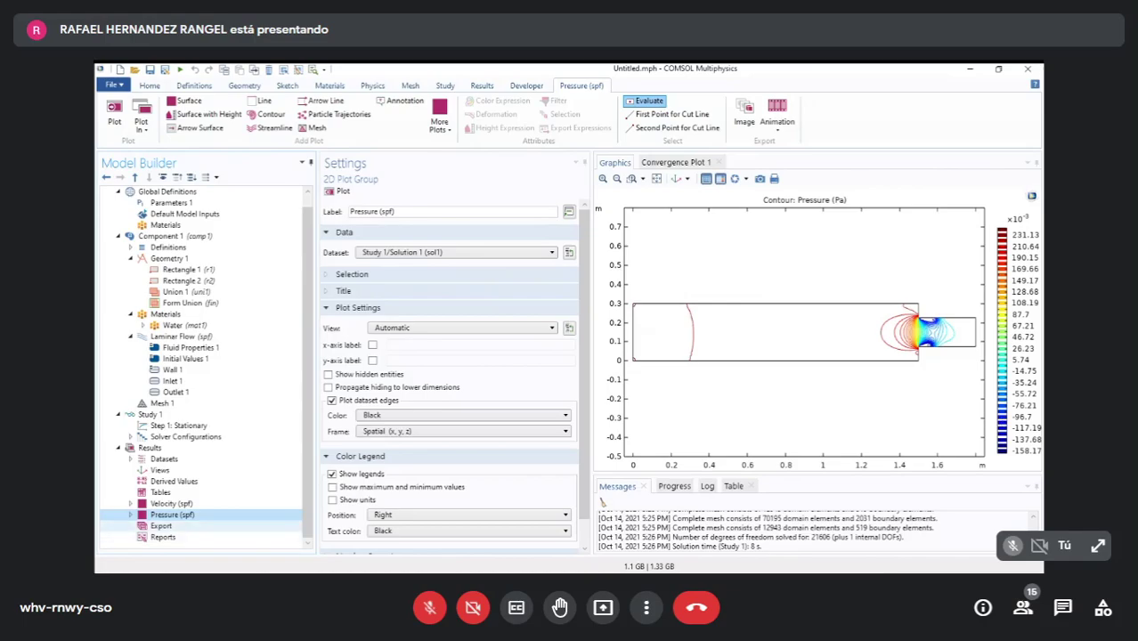
{"action": "left_click", "coordinate": [171, 503]}
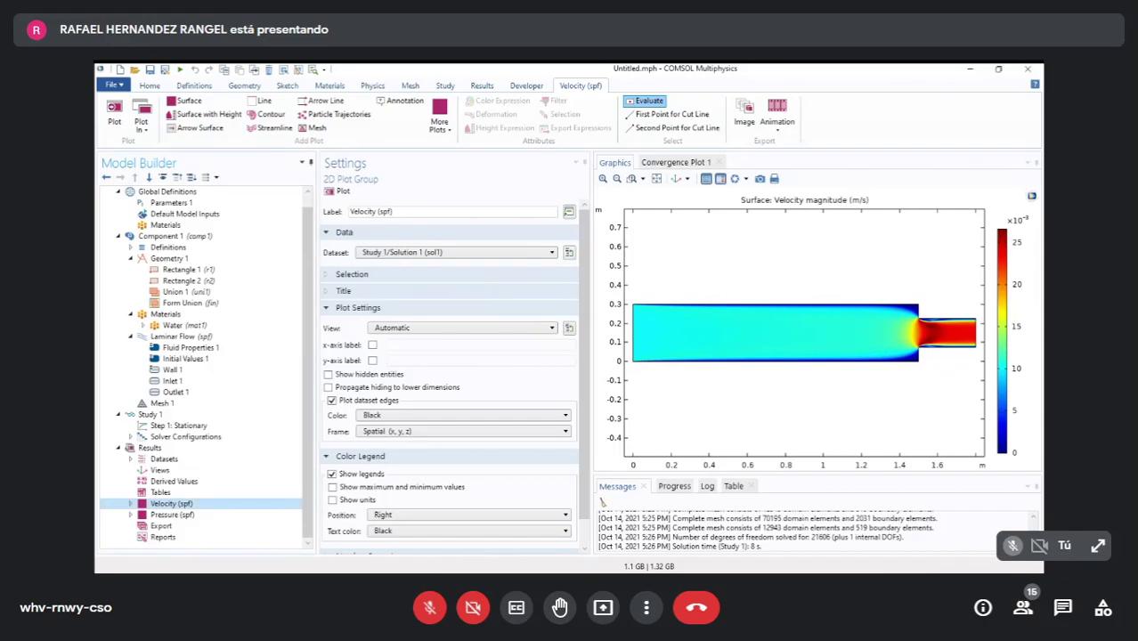
- Set the compressibility of the Laminar Flow physics to Compressible flow (Ma<0.3) and collapse the Physical Model section
{"action": "left_click", "coordinate": [178, 337]}
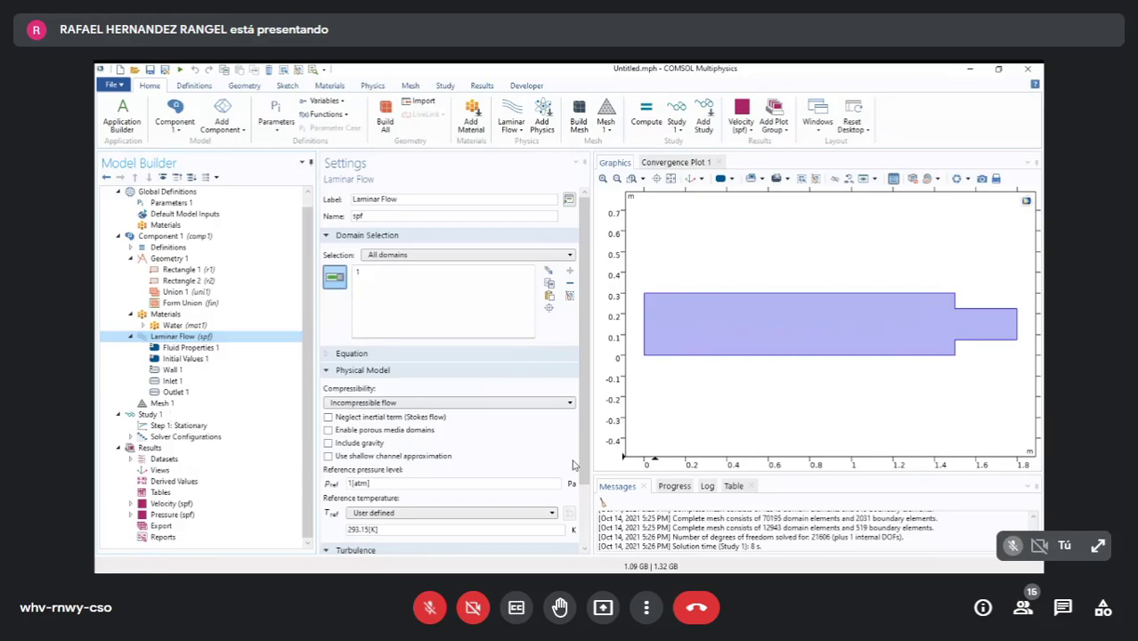
{"action": "scroll", "coordinate": [576, 474], "scroll_direction": "down", "scroll_amount": 2}
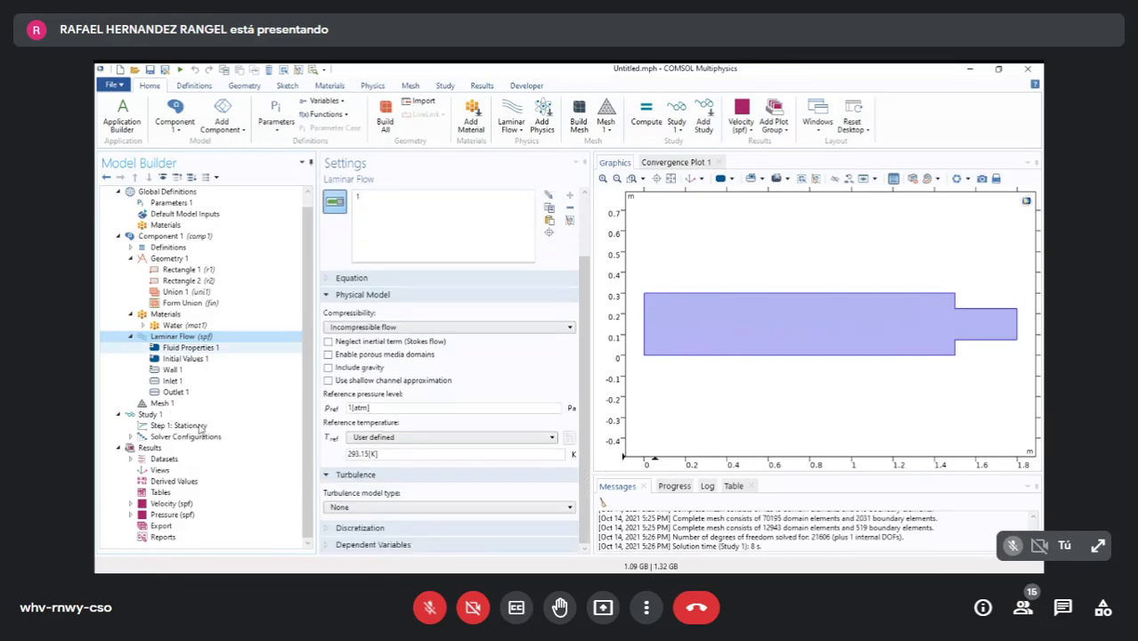
{"action": "key", "text": "Tab"}
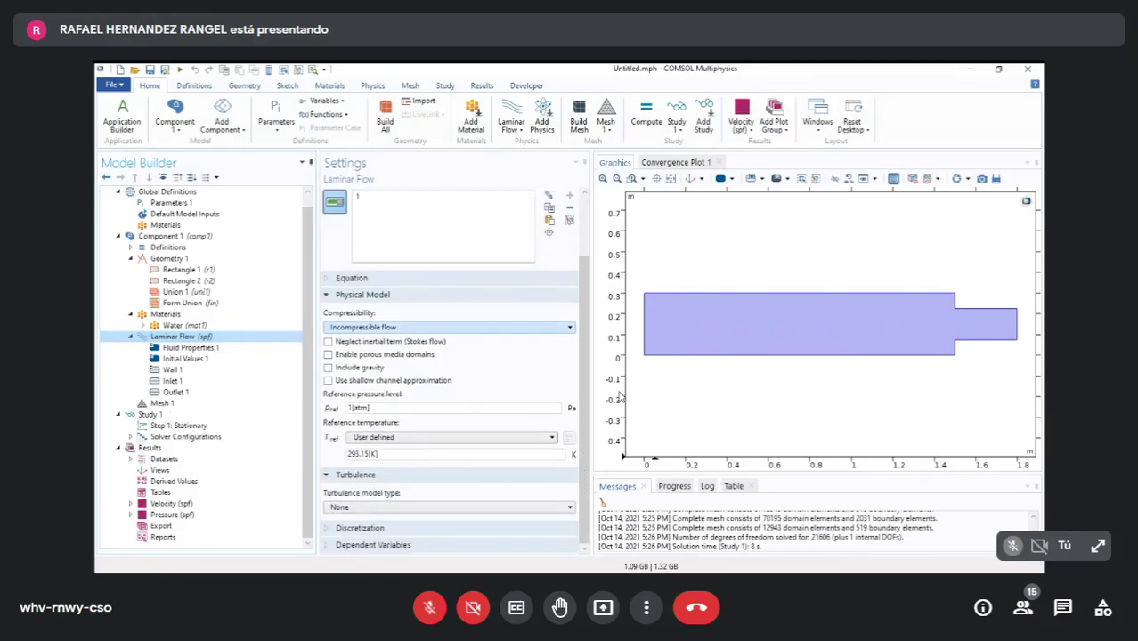
{"action": "key", "text": "alt+Down"}
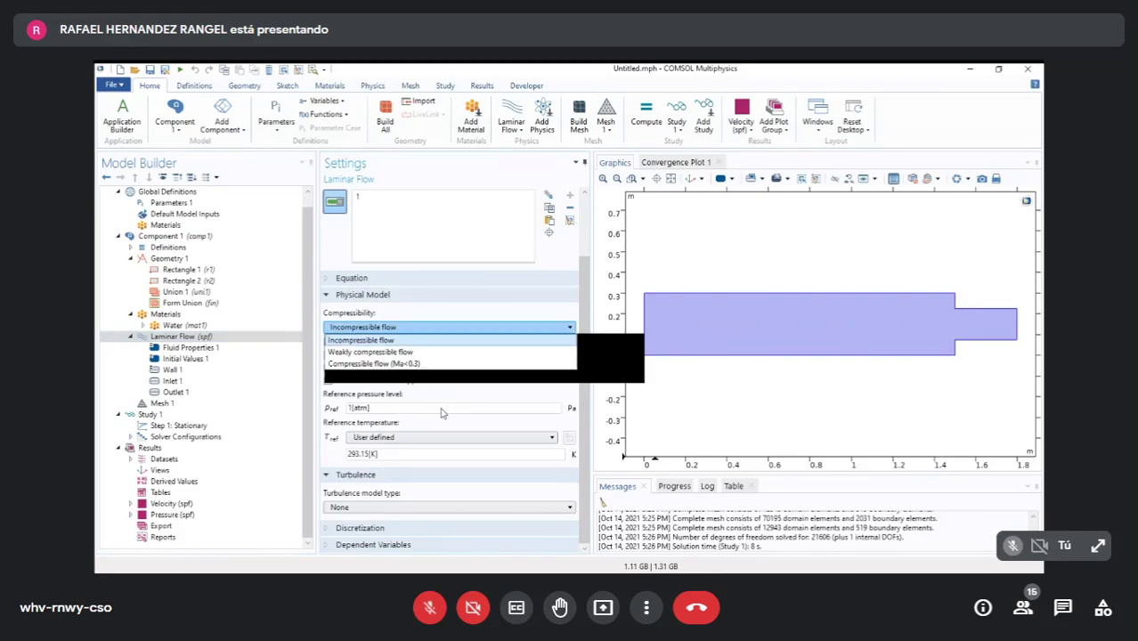
{"action": "key", "text": "Escape"}
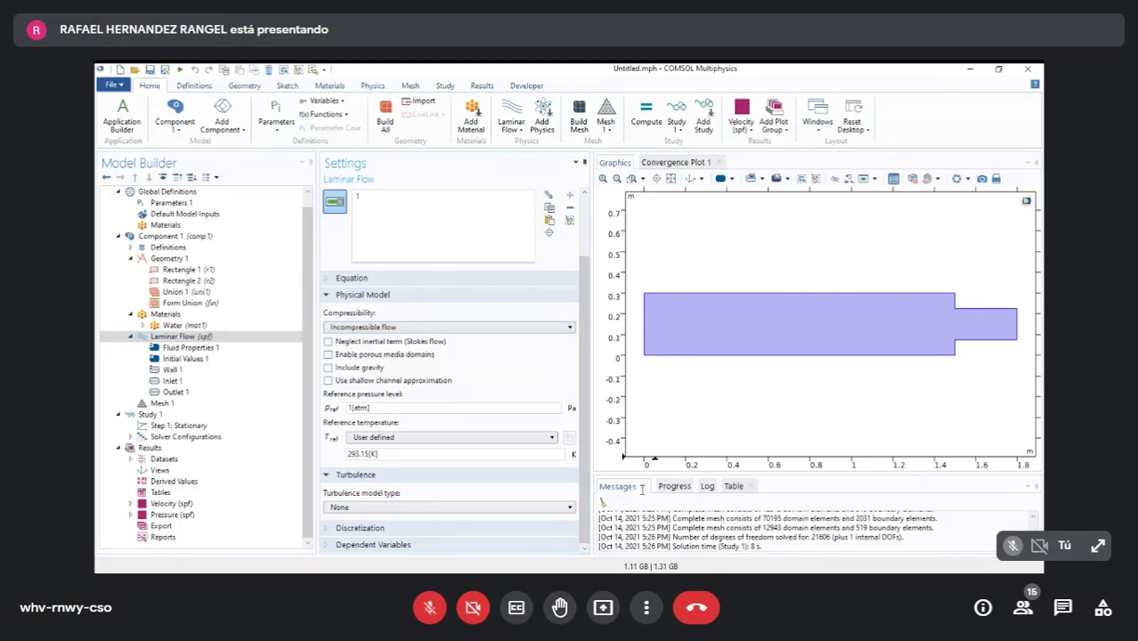
{"action": "key", "text": "Down"}
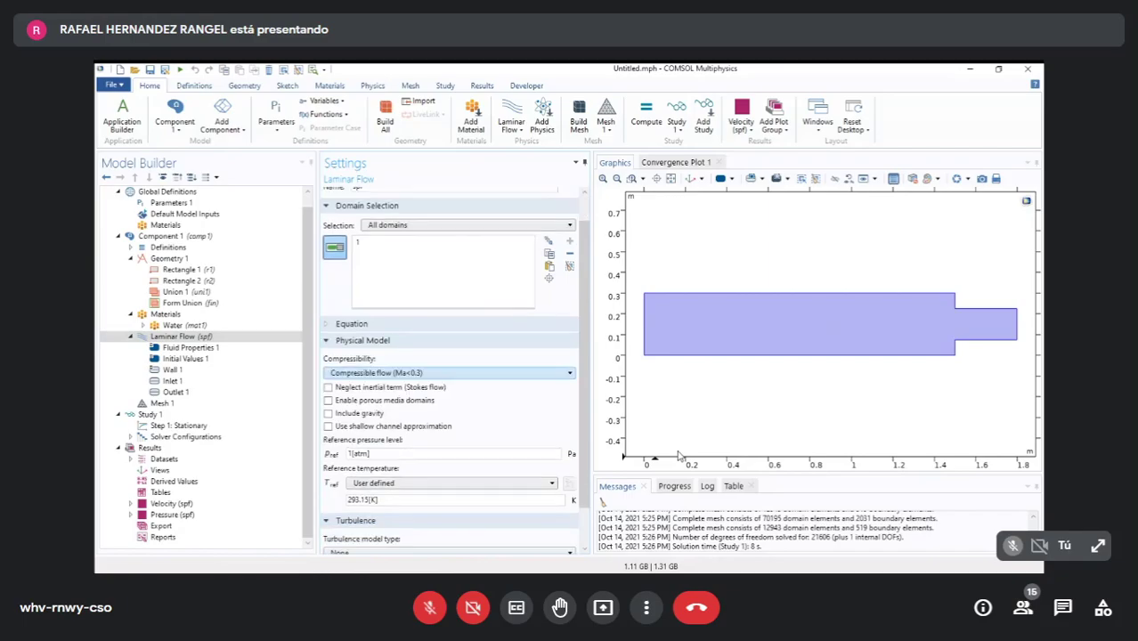
{"action": "key", "text": "Down"}
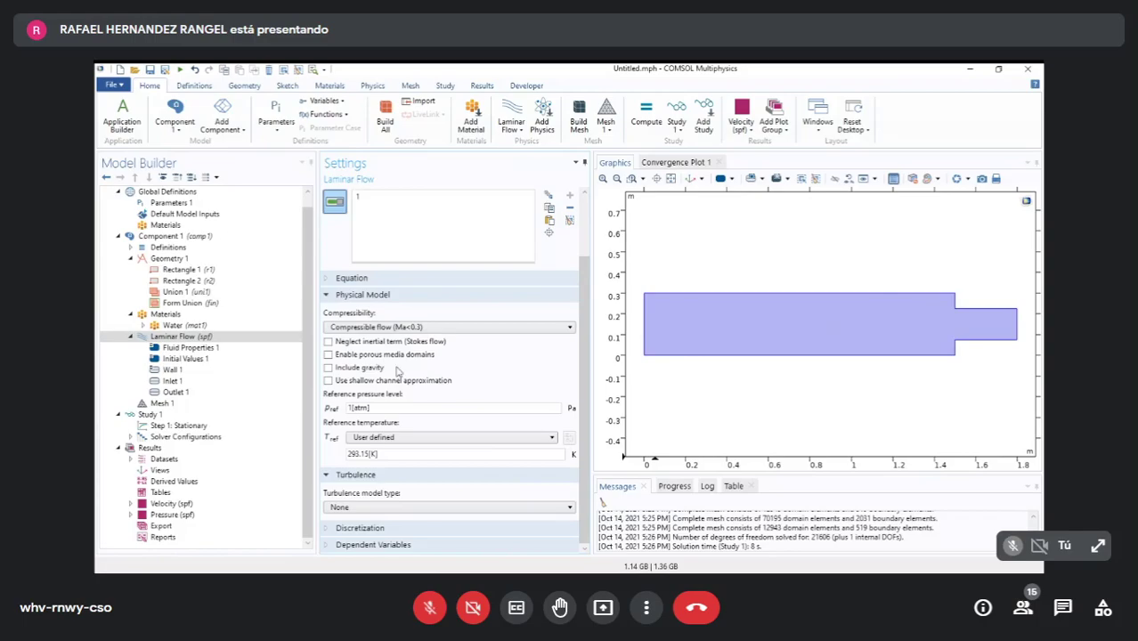
{"action": "left_click", "coordinate": [385, 295]}
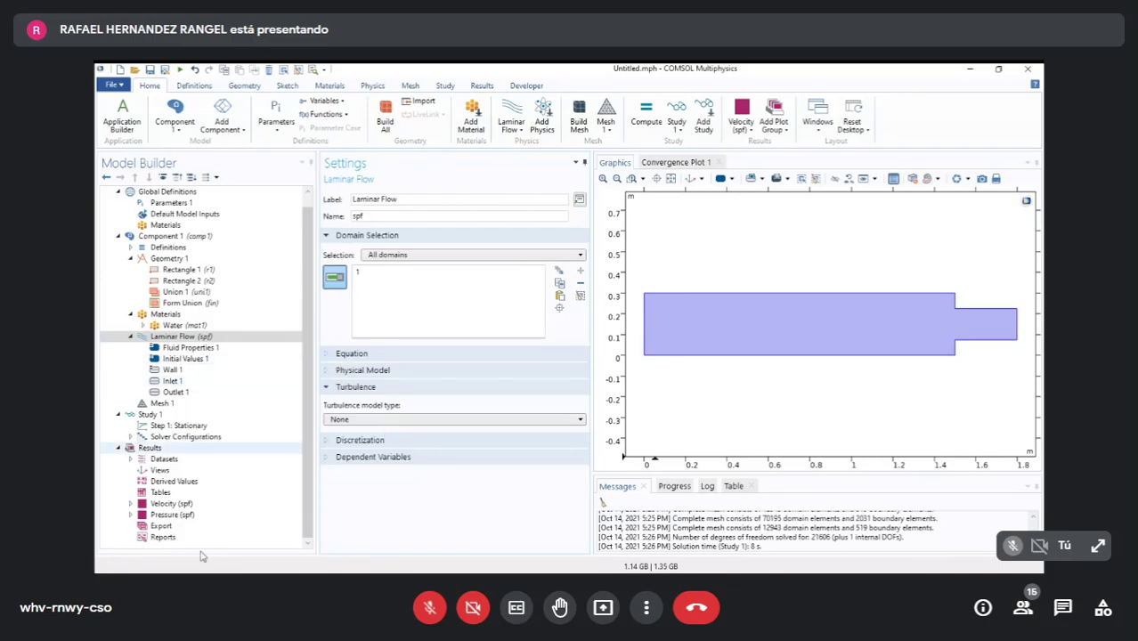
- Add a Cut Line 2D dataset across the wide channel section from point (1, 0) to (1, 0.3) m and plot it
{"action": "left_click", "coordinate": [171, 503]}
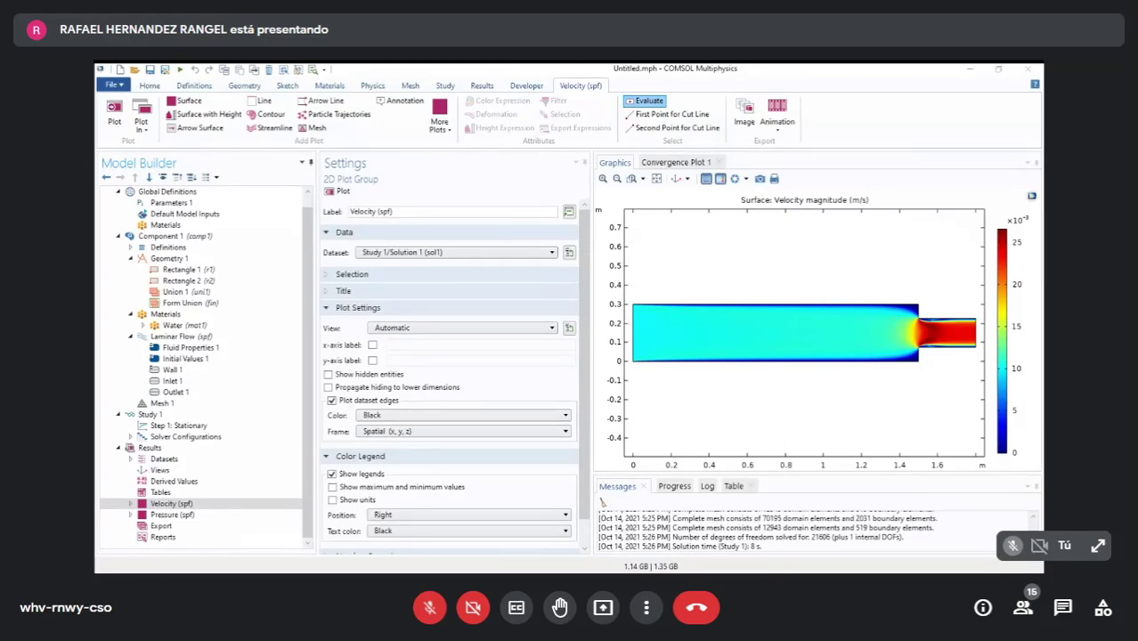
{"action": "left_click", "coordinate": [969, 70]}
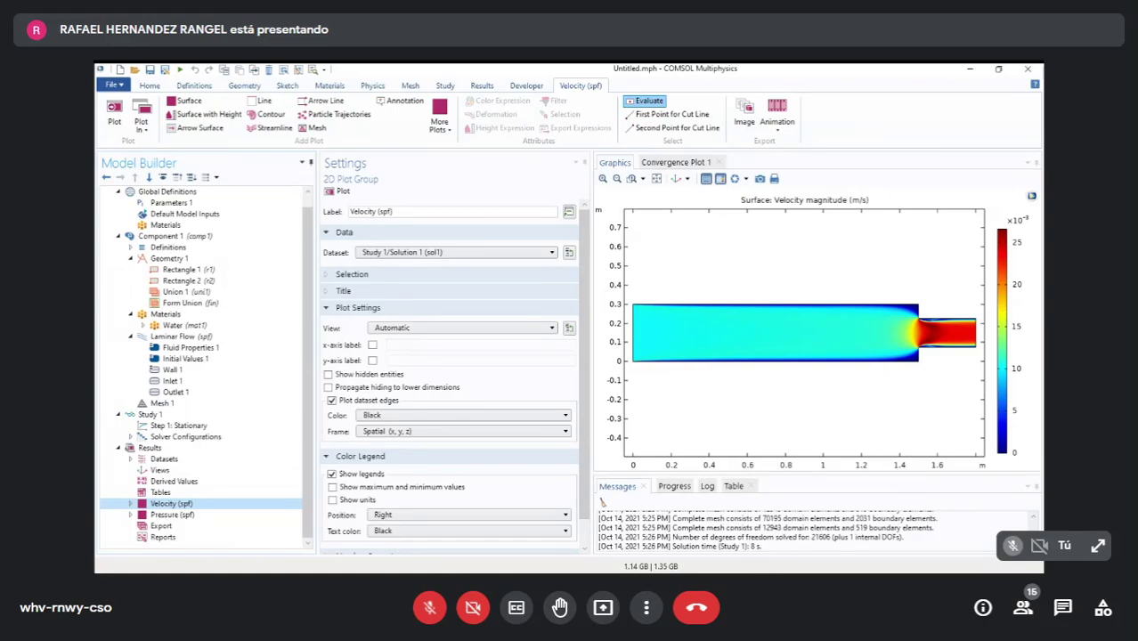
{"action": "left_click", "coordinate": [131, 459]}
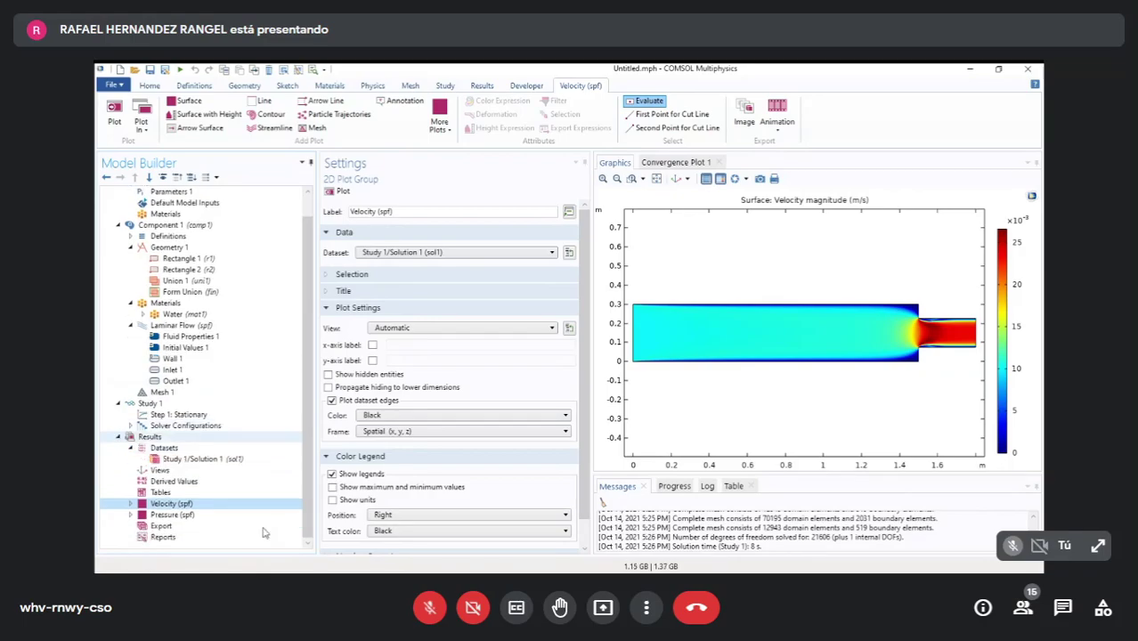
{"action": "left_click", "coordinate": [165, 448]}
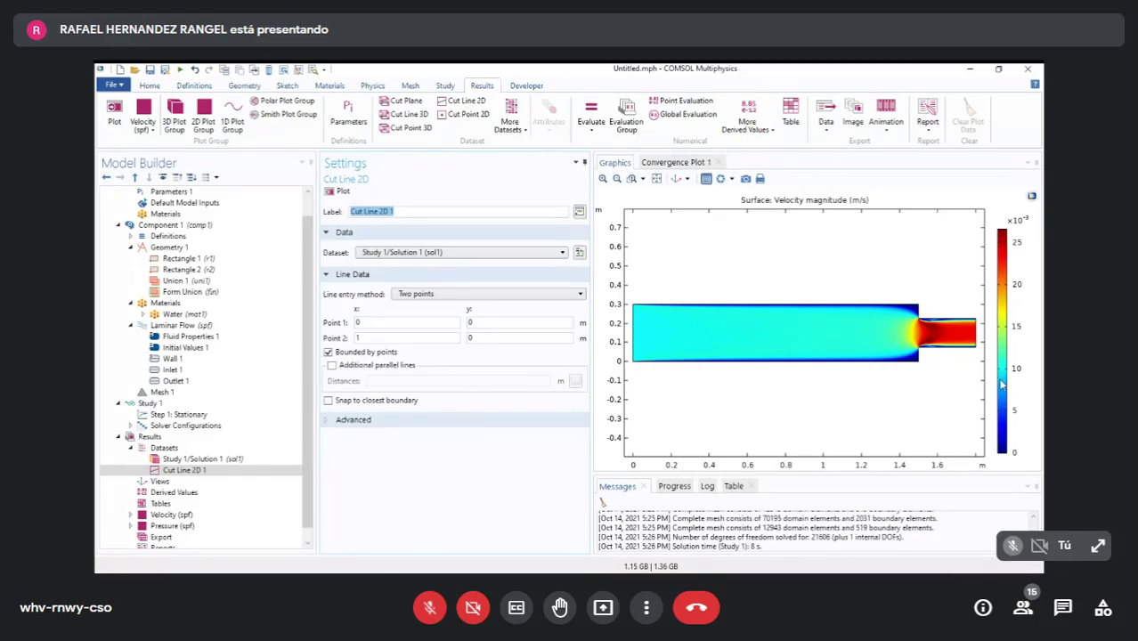
{"action": "left_click", "coordinate": [501, 388]}
{"action": "type", "text": "1"}
{"action": "left_click", "coordinate": [475, 338]}
{"action": "type", "text": ".3"}
{"action": "left_click", "coordinate": [337, 191]}
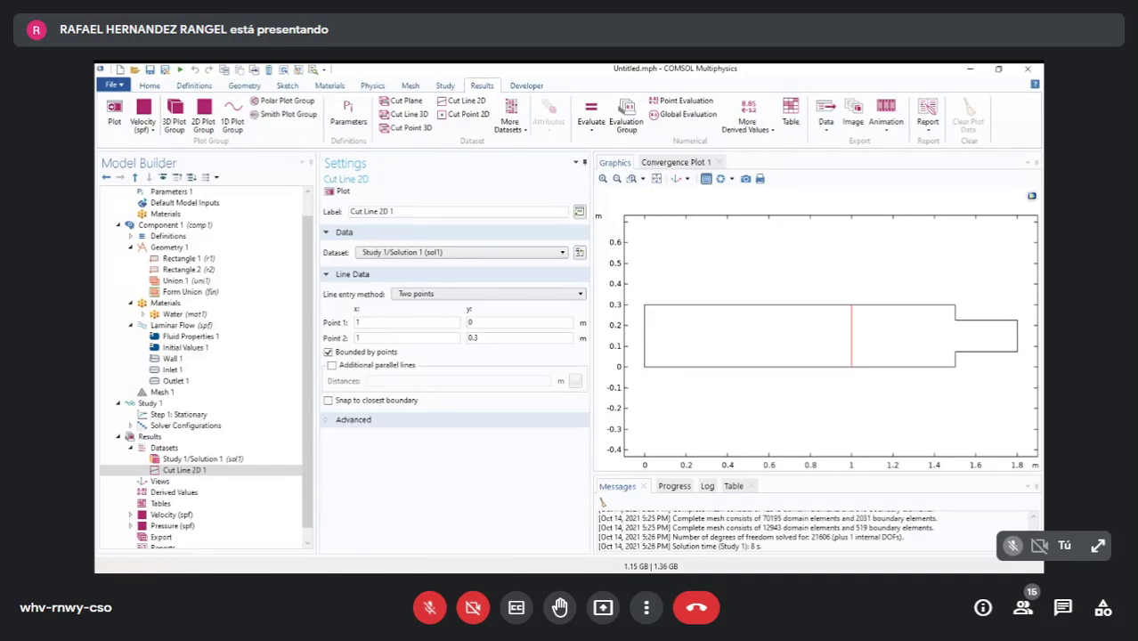
- Add a 1D plot group to the results and set its dataset to Cut Line 2D 1
{"action": "scroll", "coordinate": [262, 516], "scroll_direction": "down", "scroll_amount": 1}
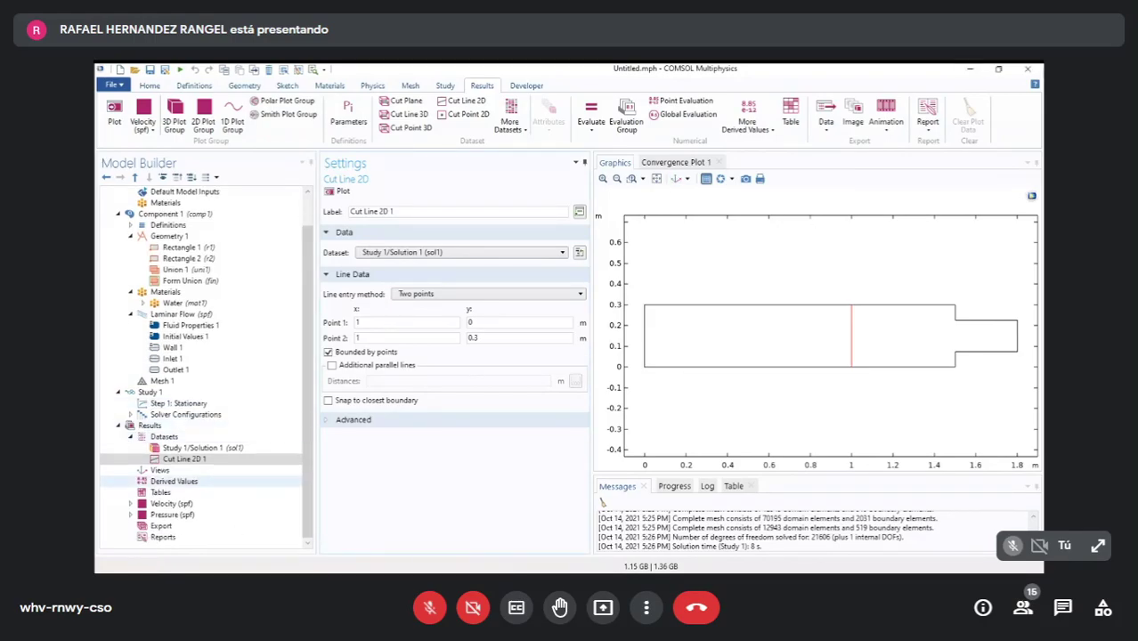
{"action": "left_click", "coordinate": [149, 426]}
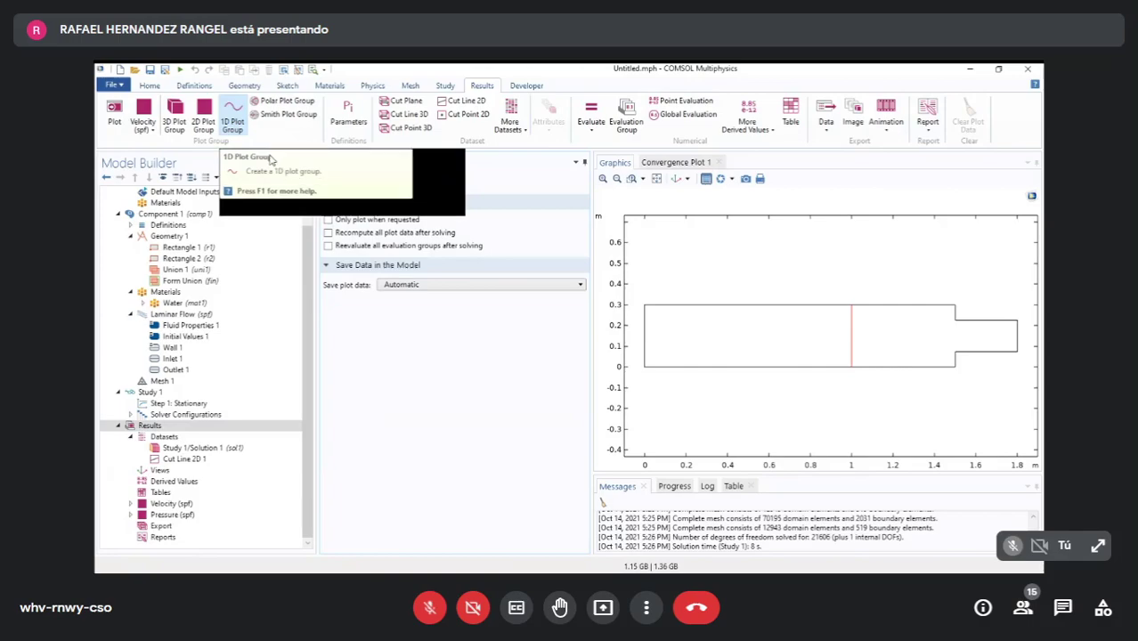
{"action": "left_click", "coordinate": [233, 122]}
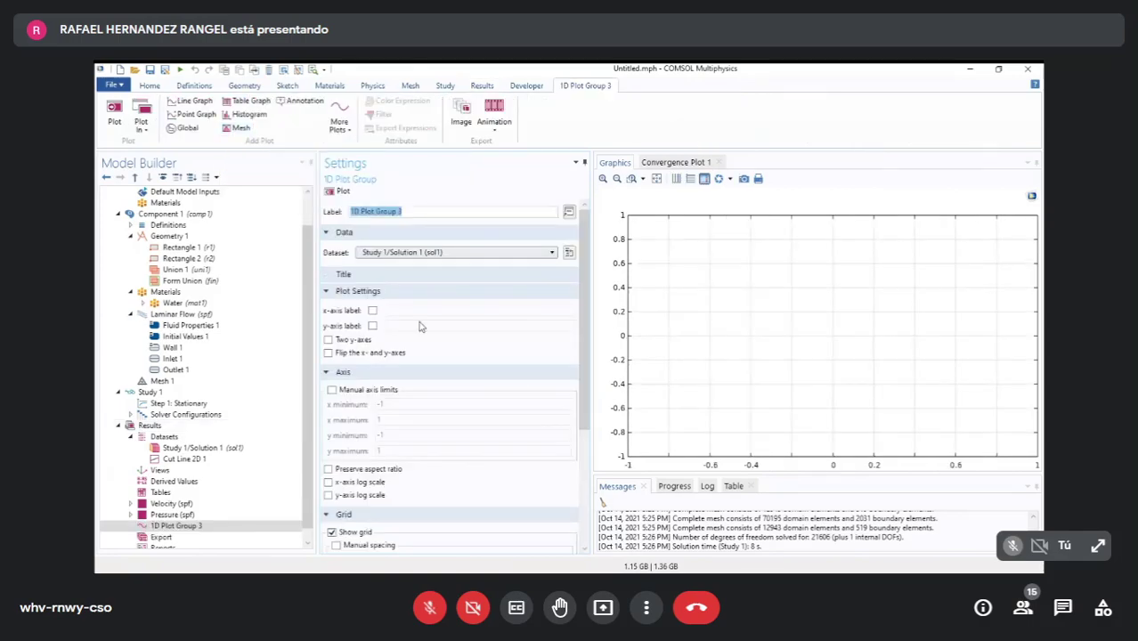
{"action": "left_click", "coordinate": [481, 253]}
{"action": "left_click", "coordinate": [491, 299]}
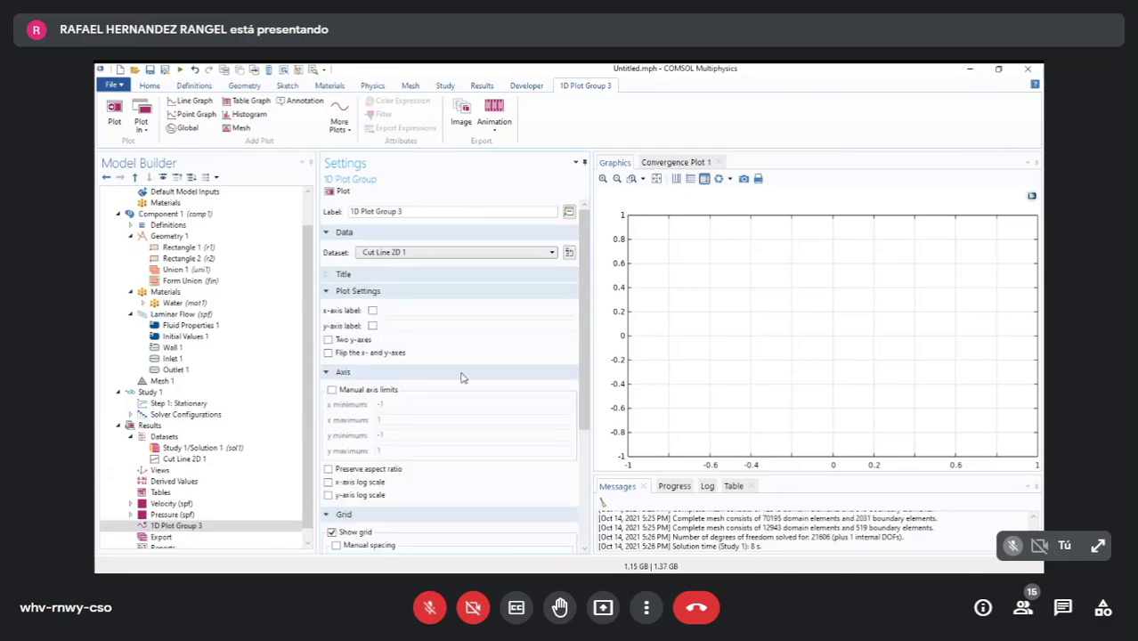
- Add a line graph of the velocity magnitude (spf.U) against arc length to 1D Plot Group 3 and plot it
{"action": "scroll", "coordinate": [272, 364], "scroll_direction": "down", "scroll_amount": 2}
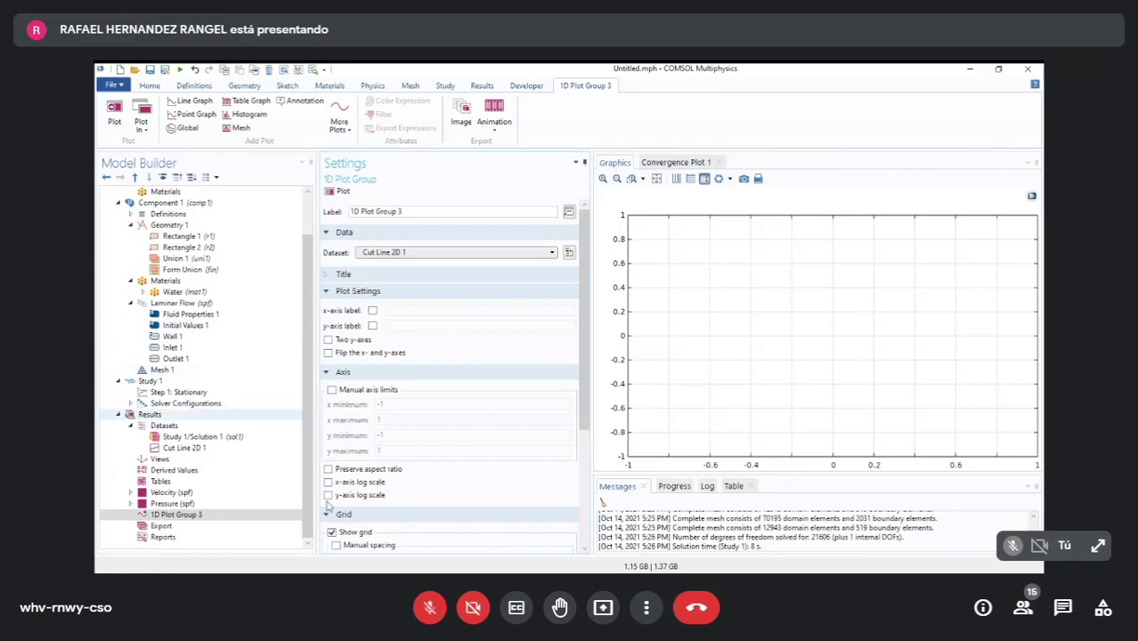
{"action": "left_click", "coordinate": [176, 515]}
{"action": "right_click", "coordinate": [176, 515]}
{"action": "left_click", "coordinate": [258, 216]}
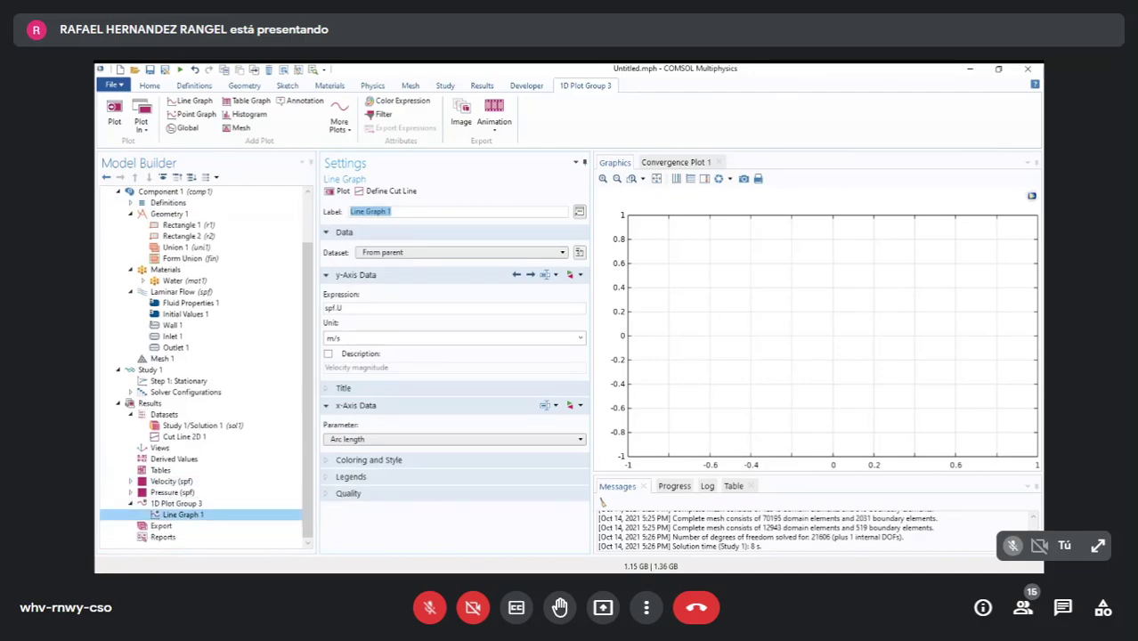
{"action": "left_click", "coordinate": [176, 504]}
{"action": "left_click", "coordinate": [184, 514]}
{"action": "left_click", "coordinate": [177, 504]}
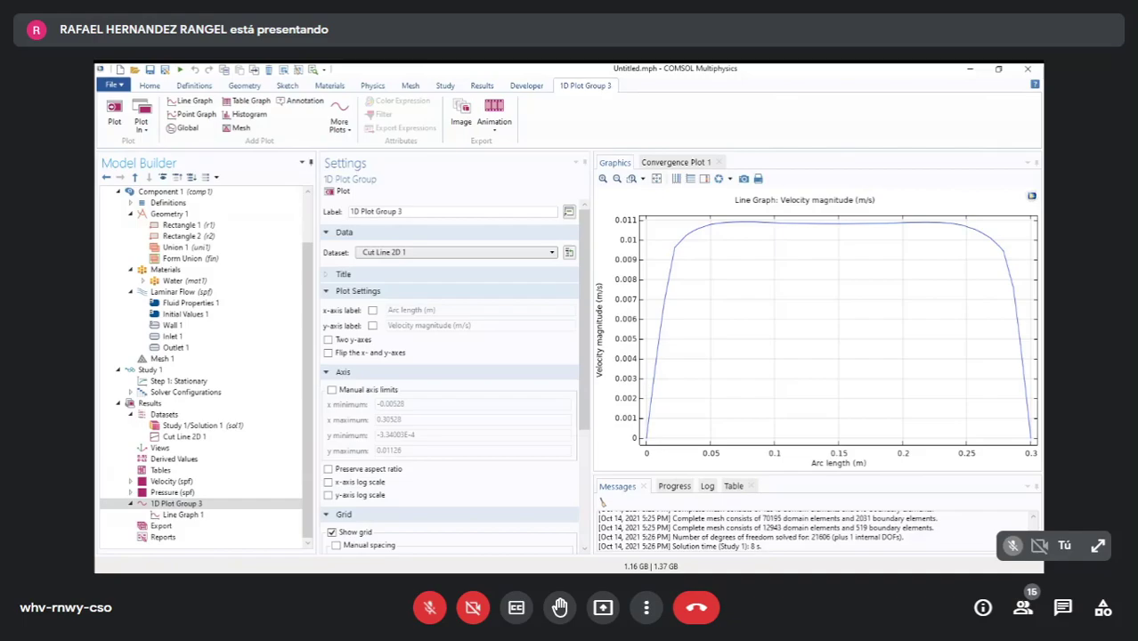
{"action": "left_click", "coordinate": [183, 515]}
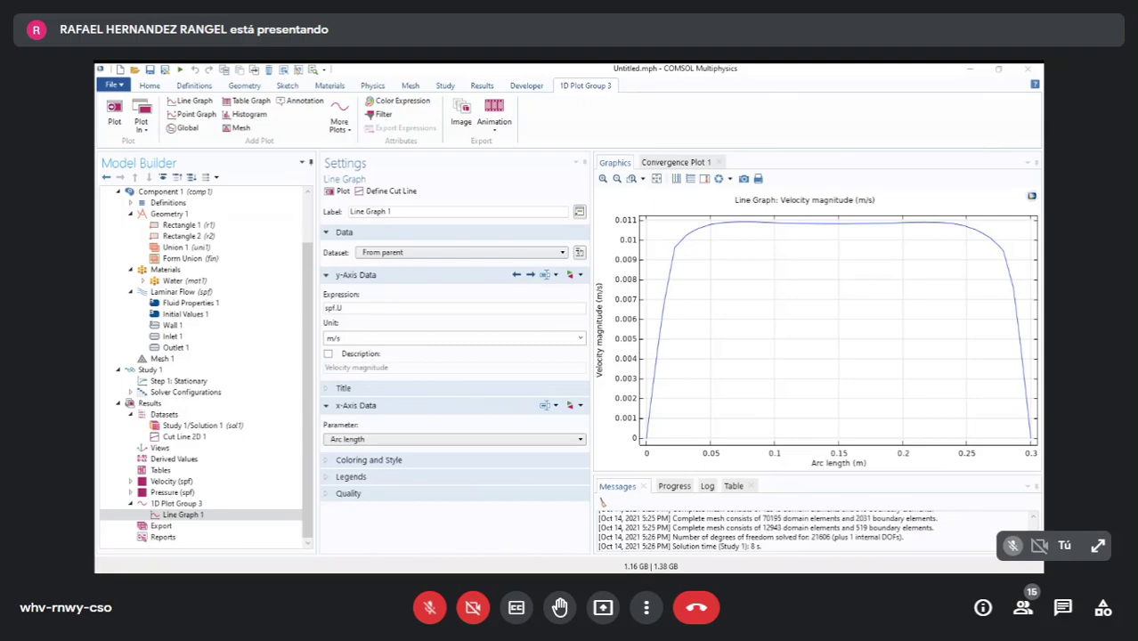
{"action": "left_click", "coordinate": [587, 217]}
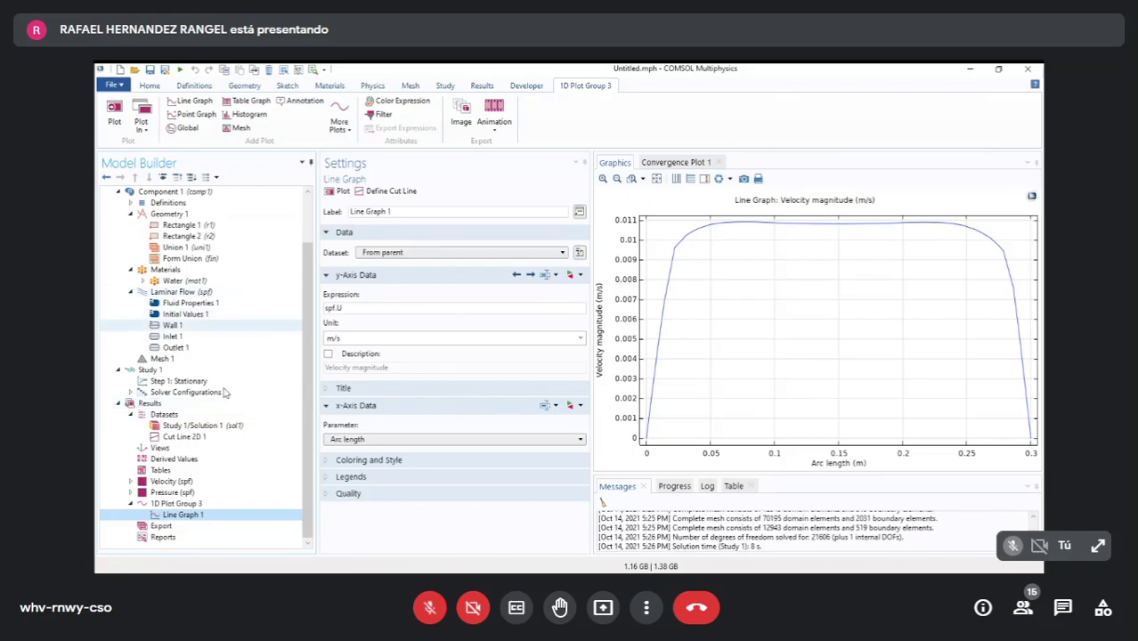
- Set the inlet velocity parameter v0 to 0.005 [m/s]
{"action": "scroll", "coordinate": [191, 383], "scroll_direction": "up", "scroll_amount": 2}
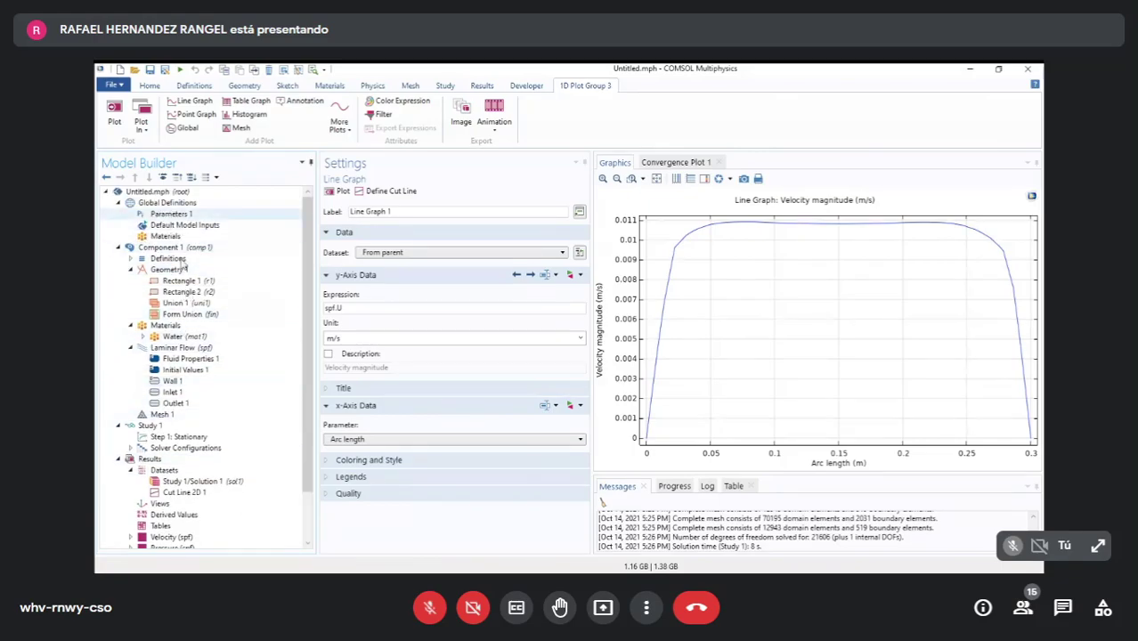
{"action": "left_click", "coordinate": [169, 214]}
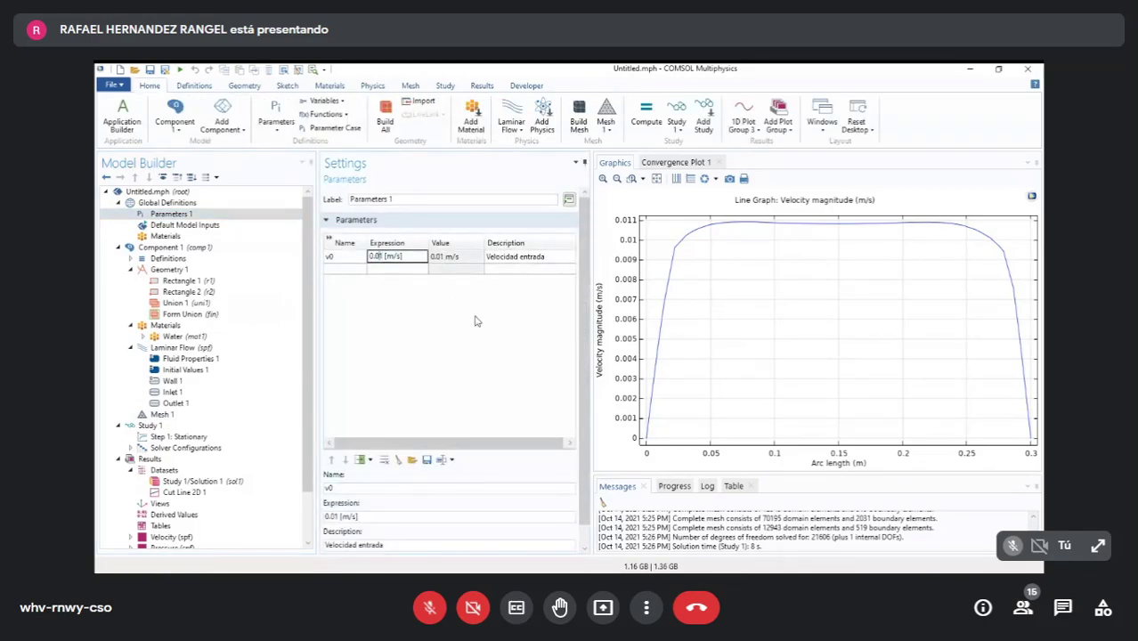
{"action": "type", "text": "0"}
{"action": "key", "text": "Delete"}
{"action": "type", "text": "5"}
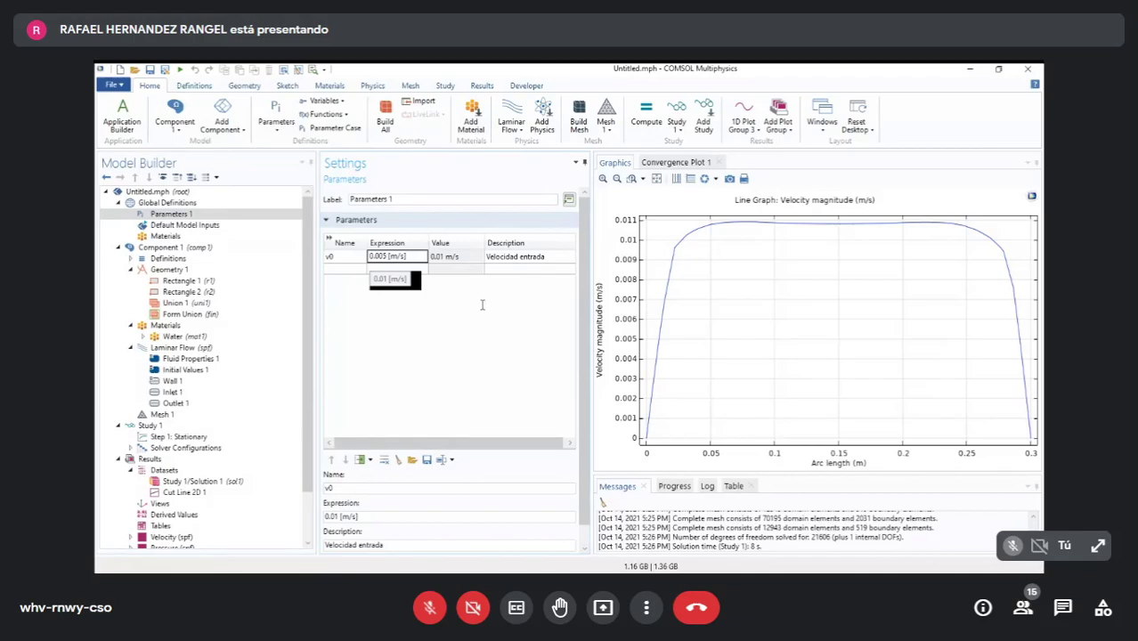
{"action": "key", "text": "Return"}
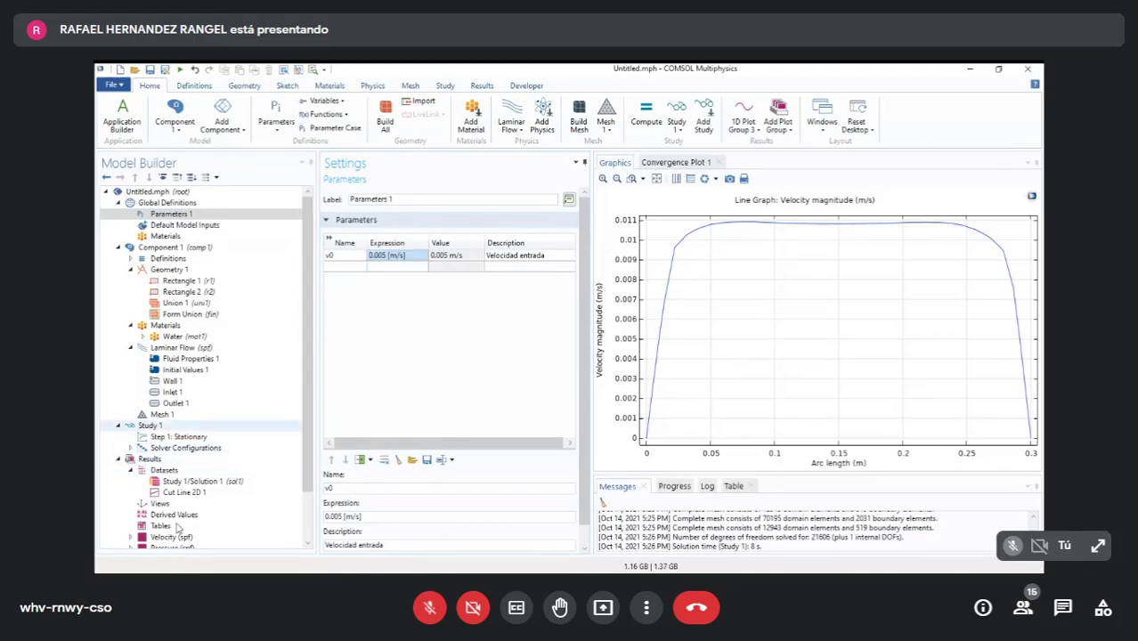
- Recompute Study 1 for the reduced inlet velocity and view the velocity line graph along the cut line
{"action": "left_click", "coordinate": [150, 425]}
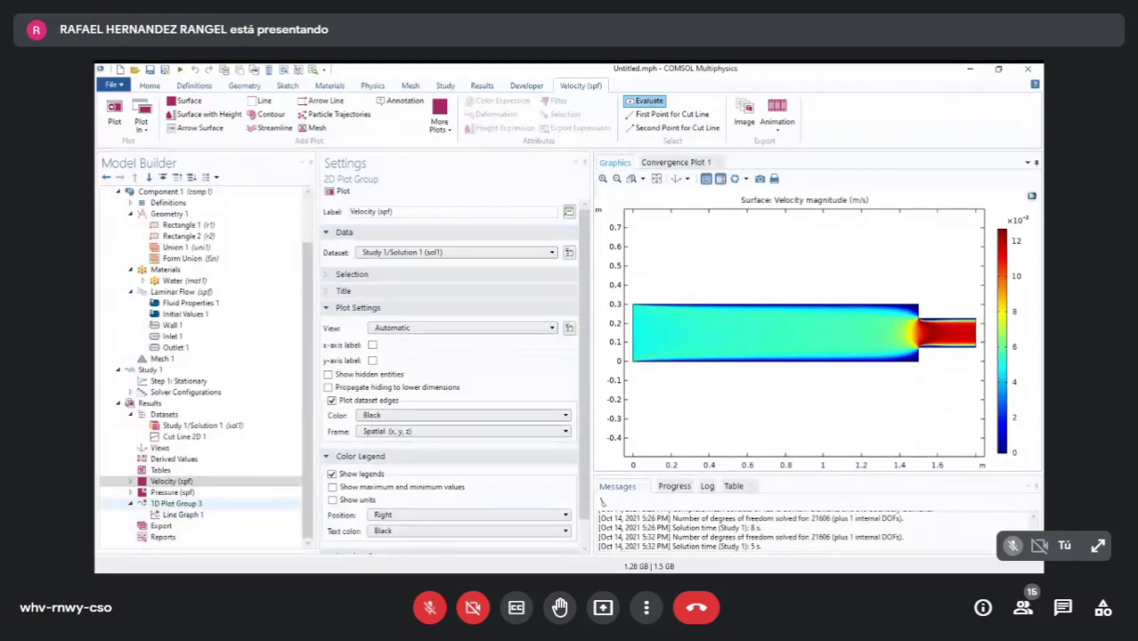
{"action": "left_click", "coordinate": [176, 504]}
{"action": "left_click", "coordinate": [183, 515]}
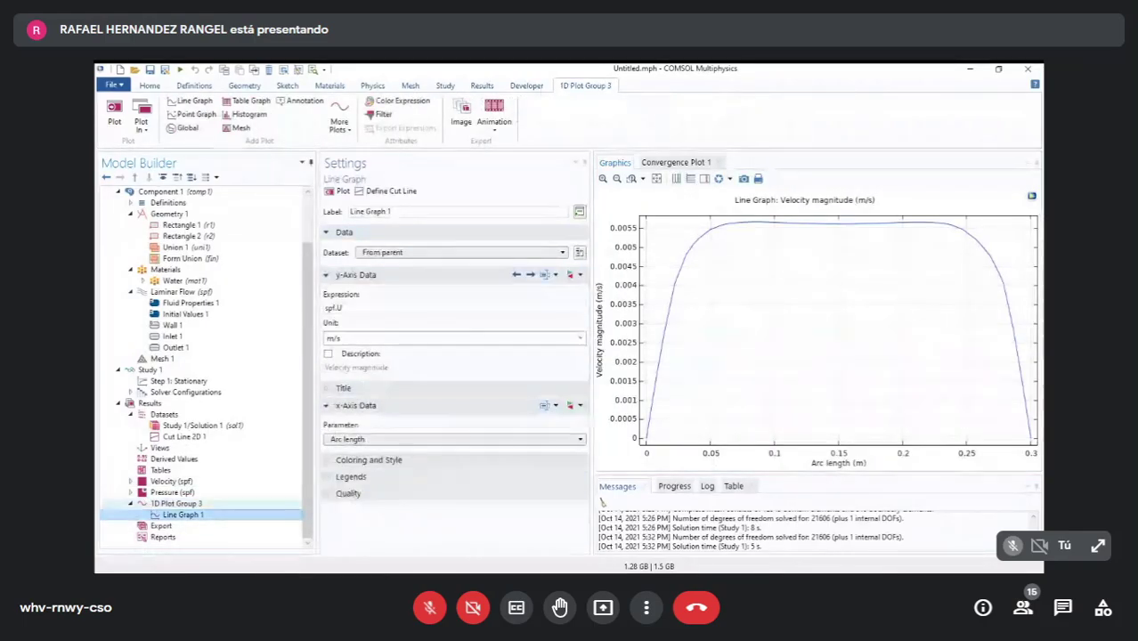
{"action": "left_click", "coordinate": [177, 504]}
- Set the inlet velocity parameter v0 back to 0.01 [m/s]
{"action": "scroll", "coordinate": [178, 392], "scroll_direction": "up", "scroll_amount": 3}
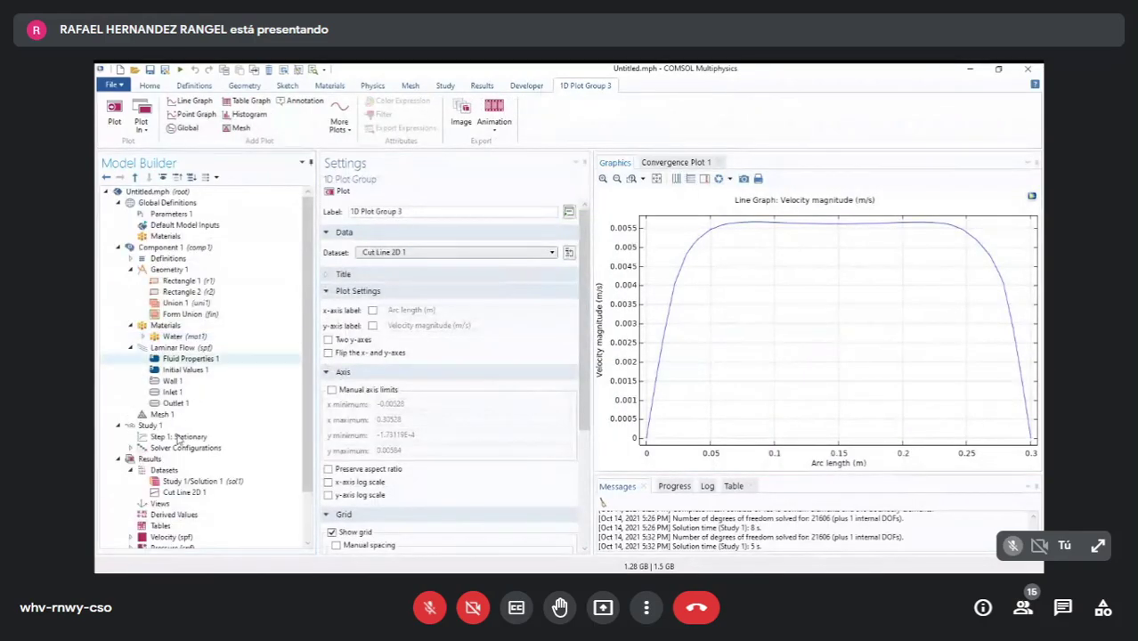
{"action": "left_click", "coordinate": [171, 214]}
{"action": "left_click", "coordinate": [391, 256]}
{"action": "key", "text": "BackSpace"}
{"action": "key", "text": "BackSpace"}
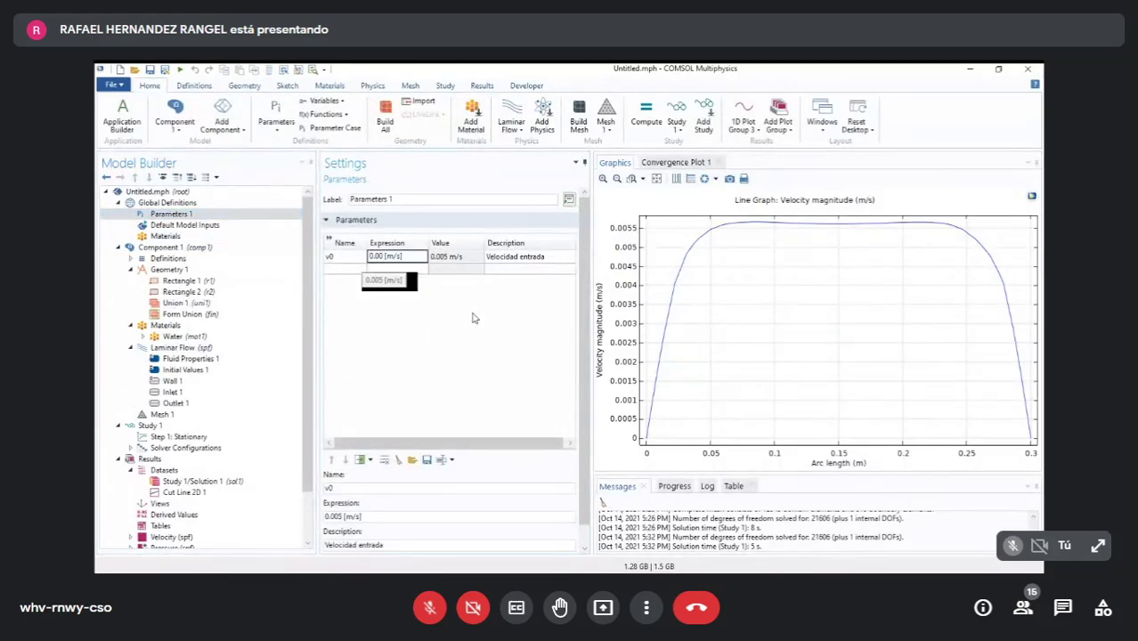
{"action": "type", "text": "1"}
{"action": "left_click", "coordinate": [479, 397]}
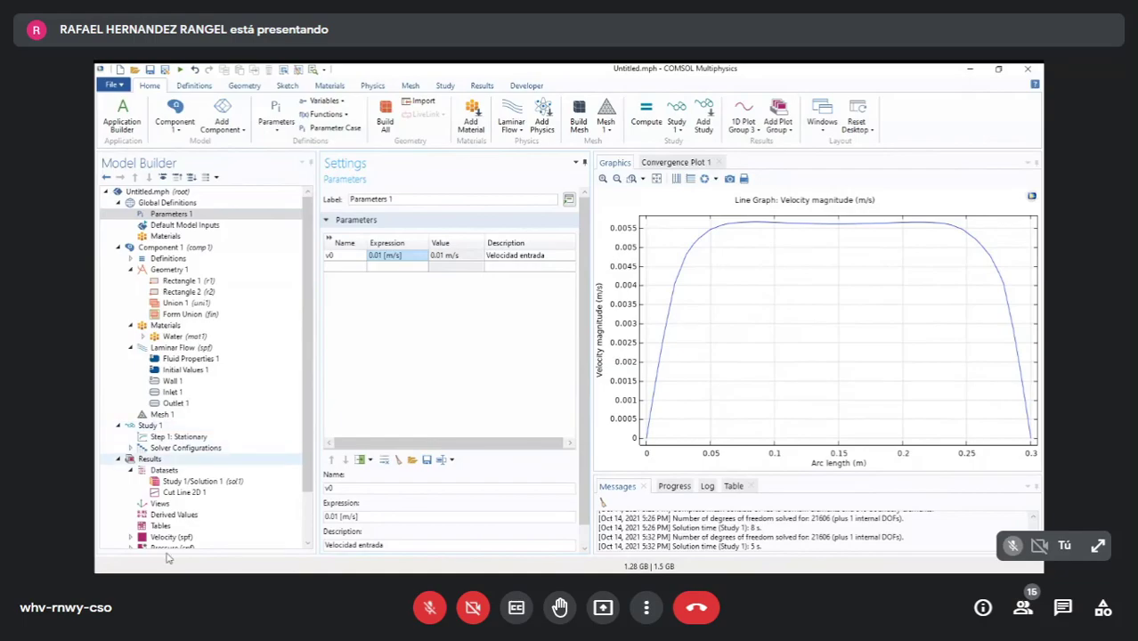
- Recompute Study 1 with the restored inlet velocity and display the updated Line Graph 1
{"action": "left_click", "coordinate": [150, 426]}
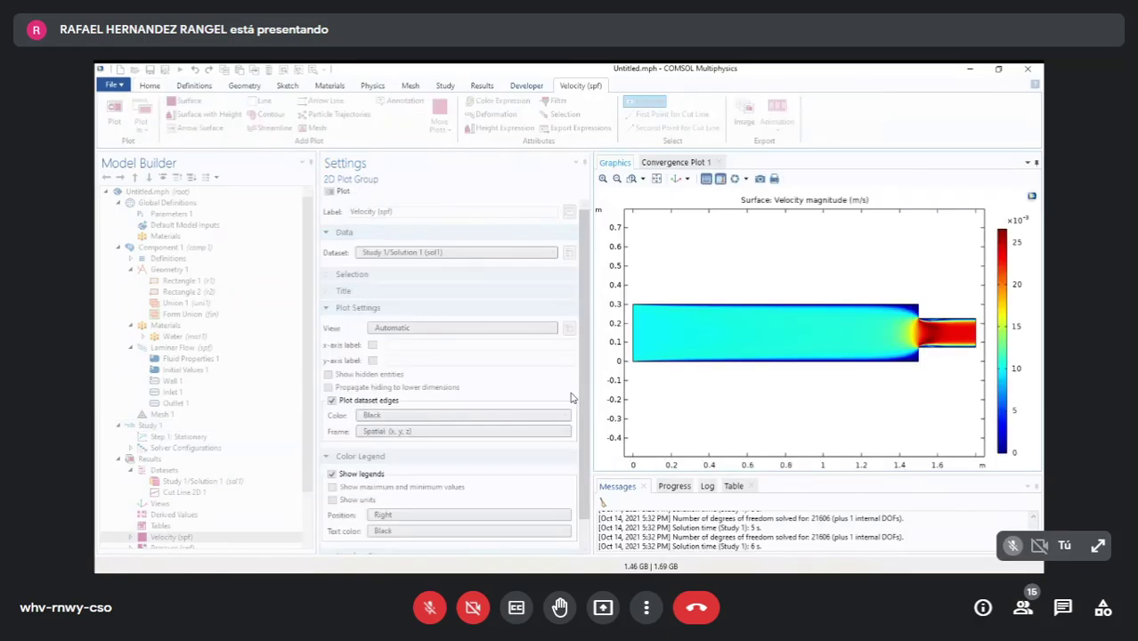
{"action": "scroll", "coordinate": [214, 470], "scroll_direction": "down", "scroll_amount": 2}
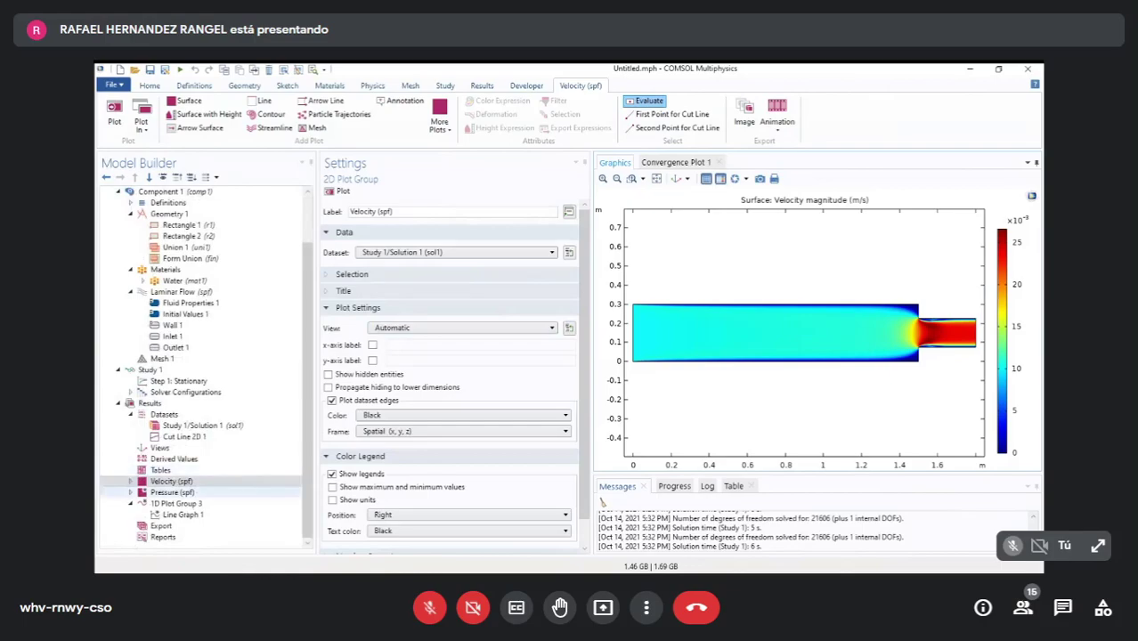
{"action": "left_click", "coordinate": [183, 514]}
{"action": "left_click", "coordinate": [177, 504]}
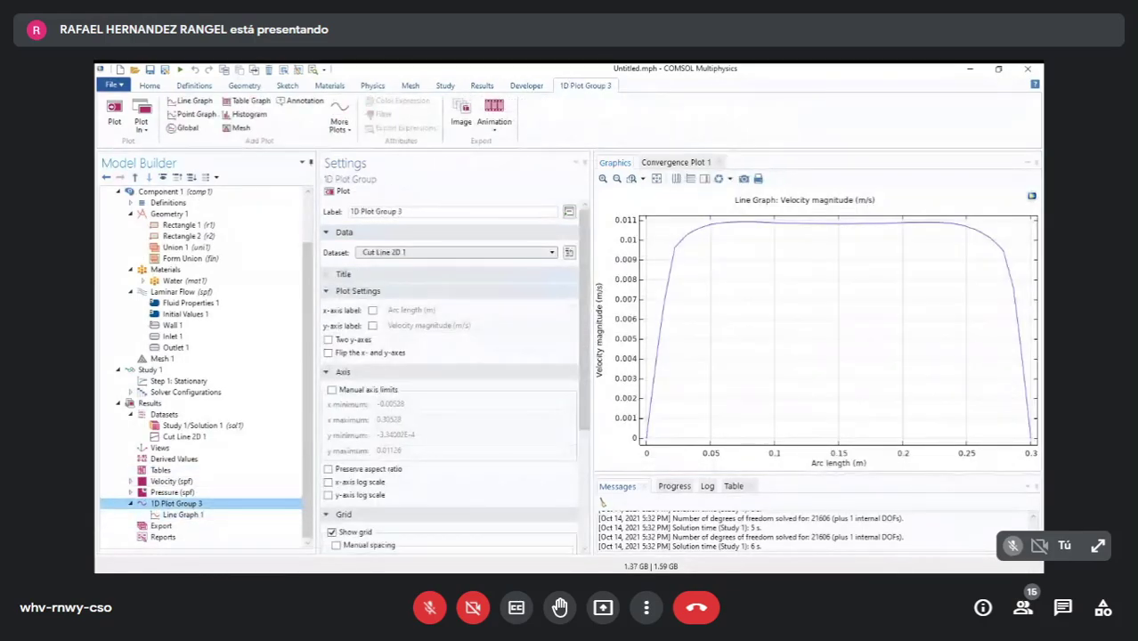
{"action": "left_click", "coordinate": [184, 515]}
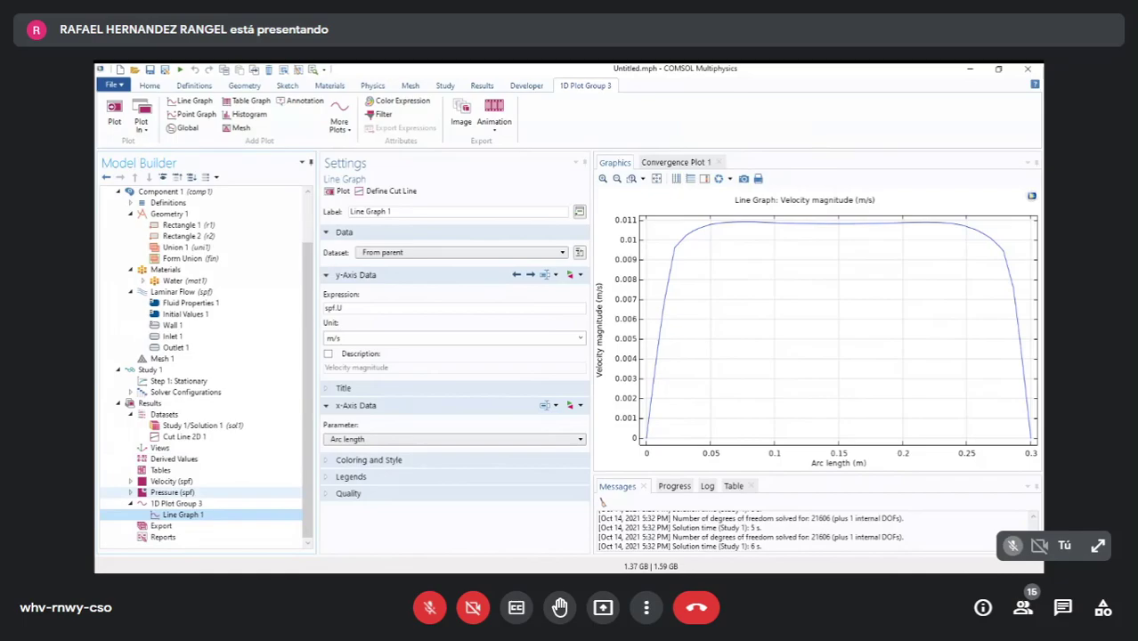
- Check the velocity surface plot, move both points of Cut Line 2D 1 to x = 1.4 m, and plot the velocity profile there
{"action": "left_click", "coordinate": [184, 437]}
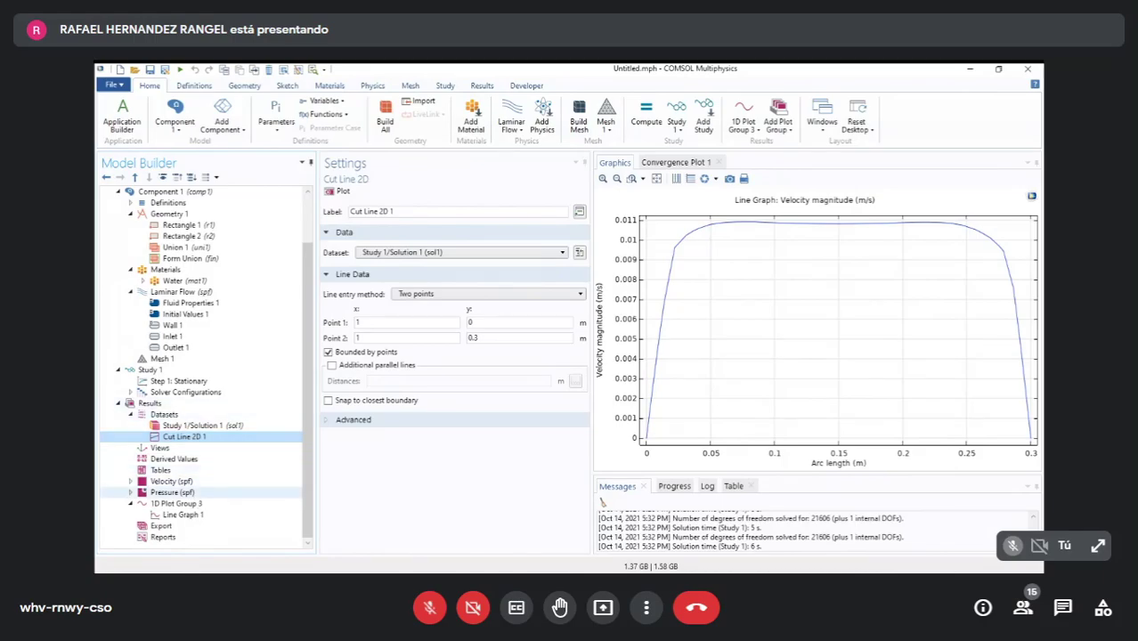
{"action": "left_click", "coordinate": [171, 481]}
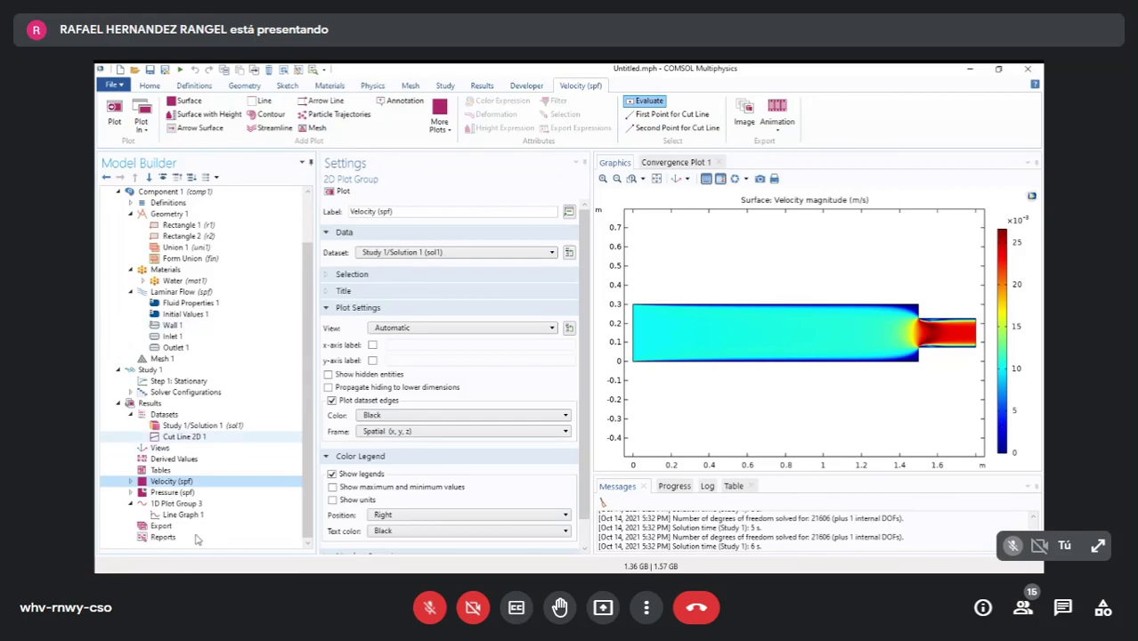
{"action": "left_click", "coordinate": [185, 436]}
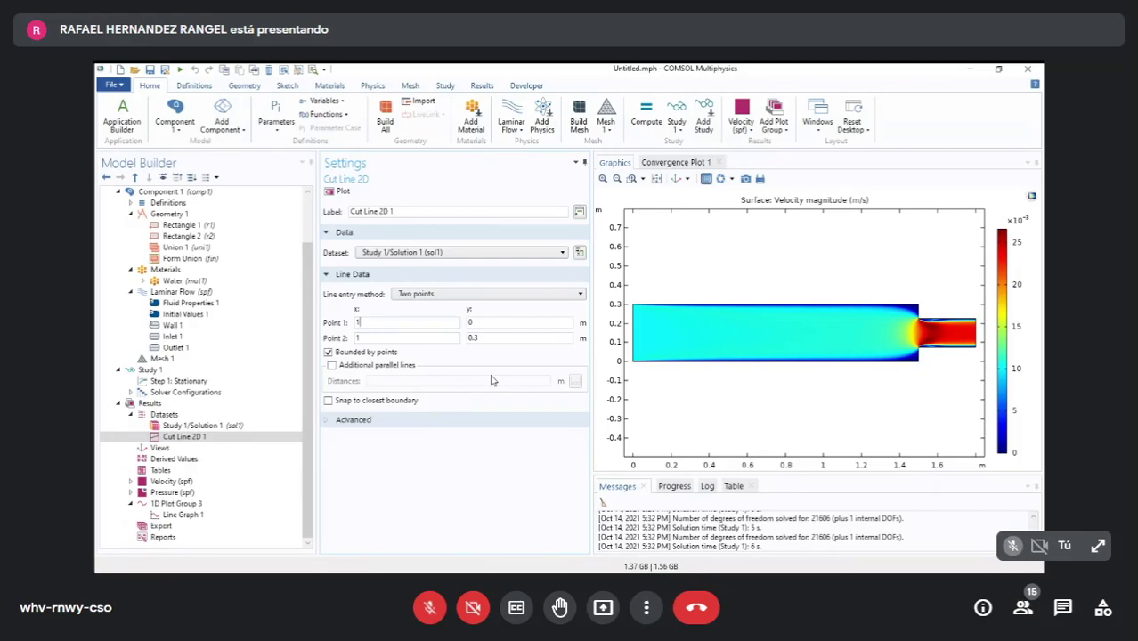
{"action": "type", "text": "4"}
{"action": "key", "text": "Tab"}
{"action": "type", "text": ".4"}
{"action": "left_click", "coordinate": [175, 503]}
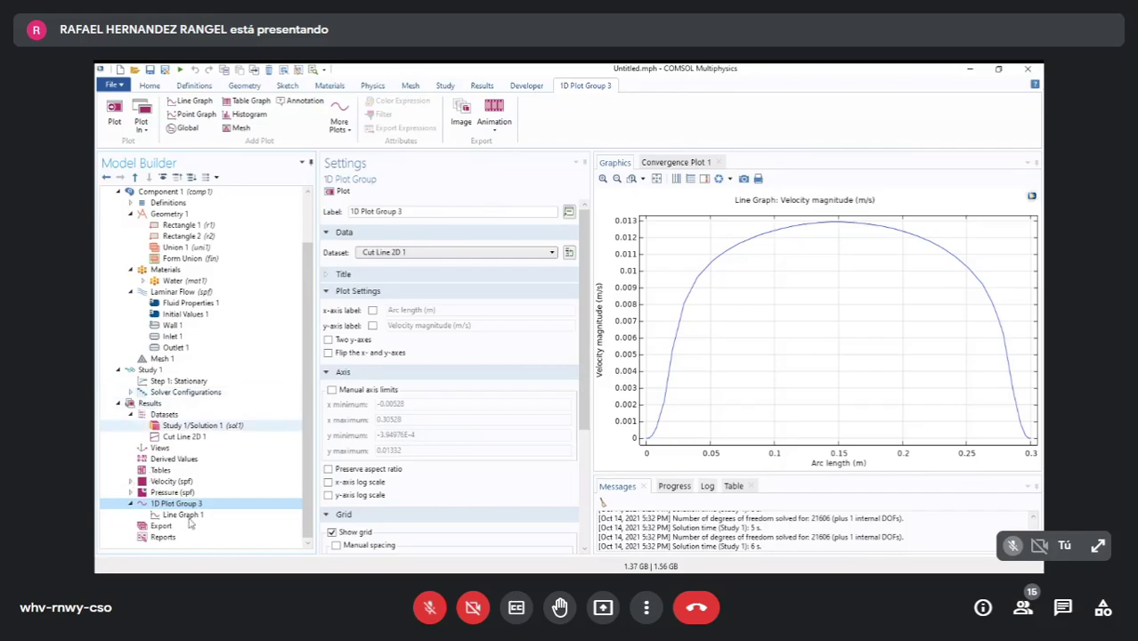
- Review the Cut Line 2D 1 coordinates and the axis, grid and legend settings of 1D Plot Group 3
{"action": "left_click", "coordinate": [168, 415]}
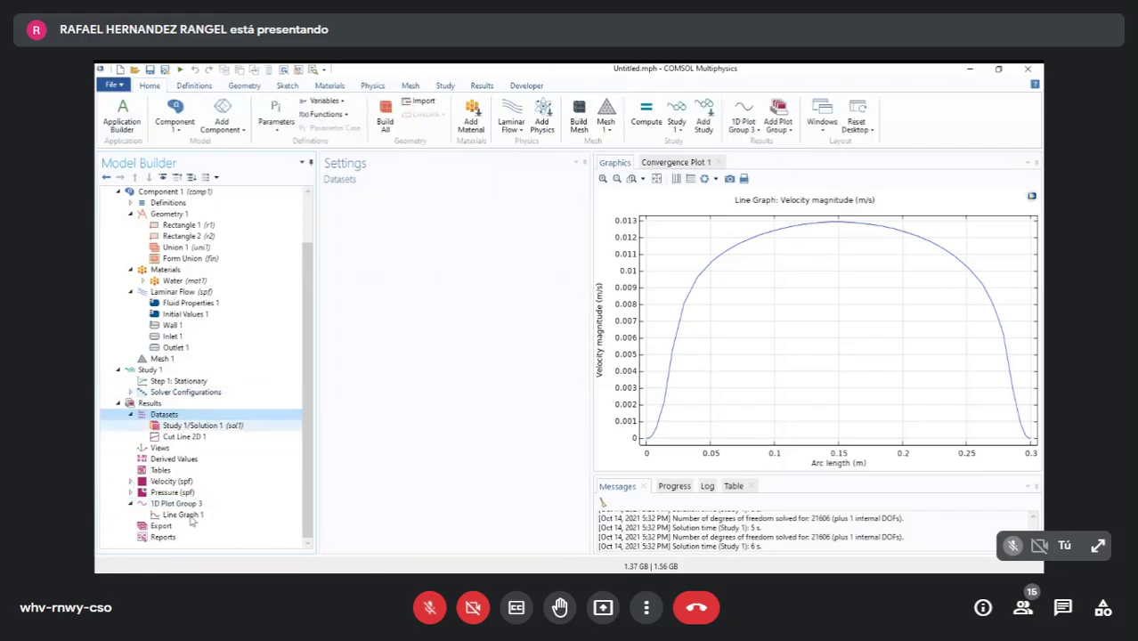
{"action": "left_click", "coordinate": [182, 504]}
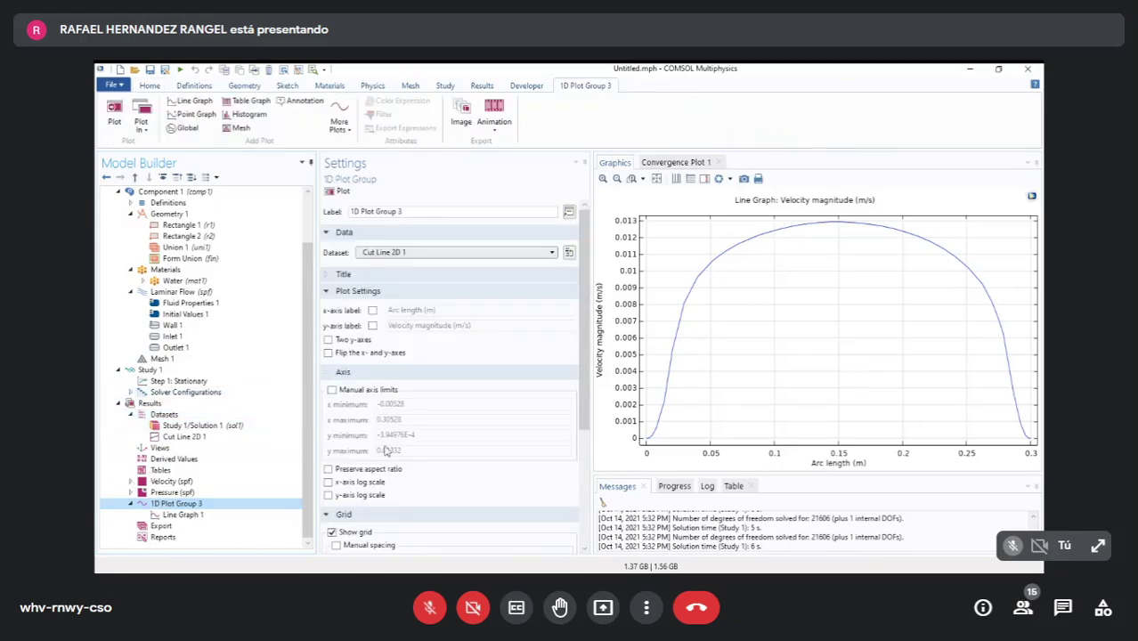
{"action": "left_click", "coordinate": [183, 436]}
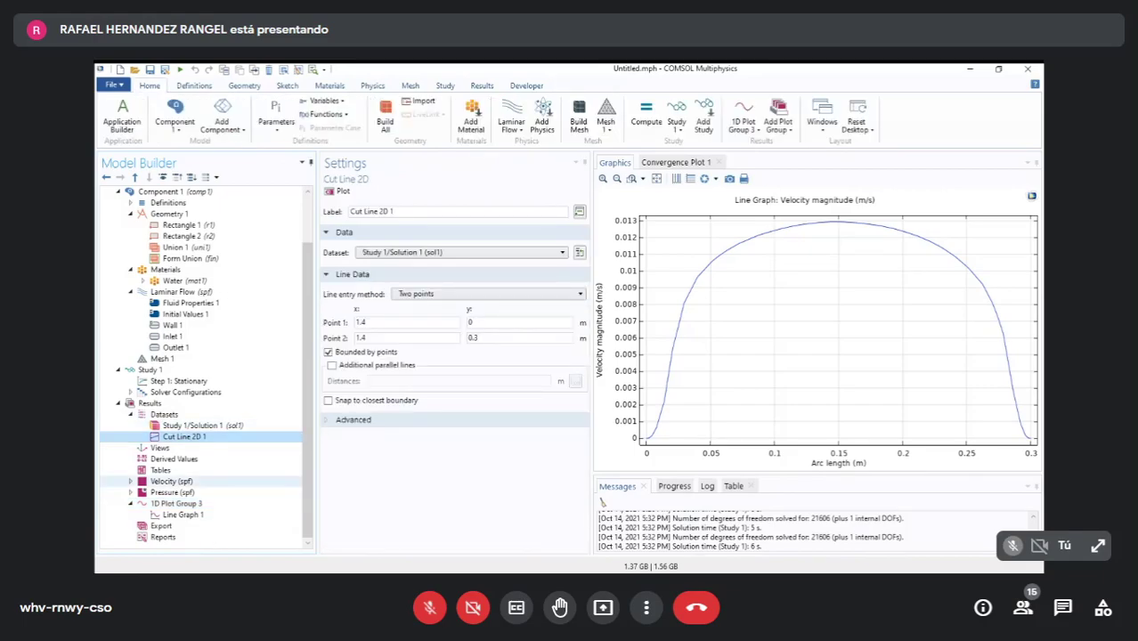
{"action": "left_click", "coordinate": [176, 504]}
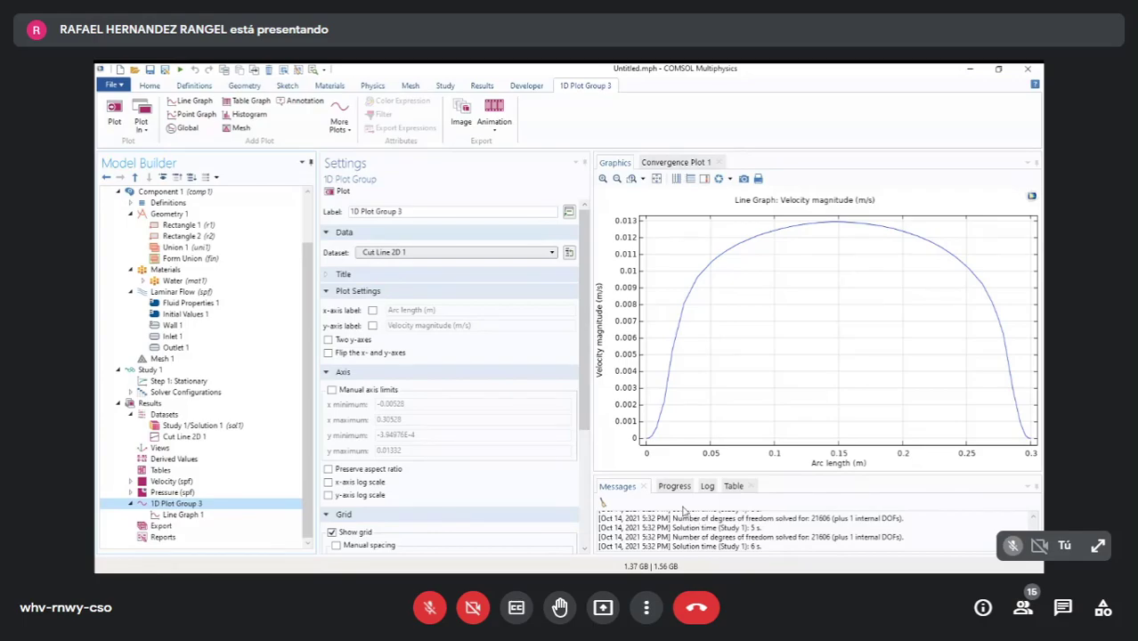
{"action": "scroll", "coordinate": [450, 374], "scroll_direction": "down", "scroll_amount": 3}
{"action": "scroll", "coordinate": [563, 419], "scroll_direction": "down", "scroll_amount": 2}
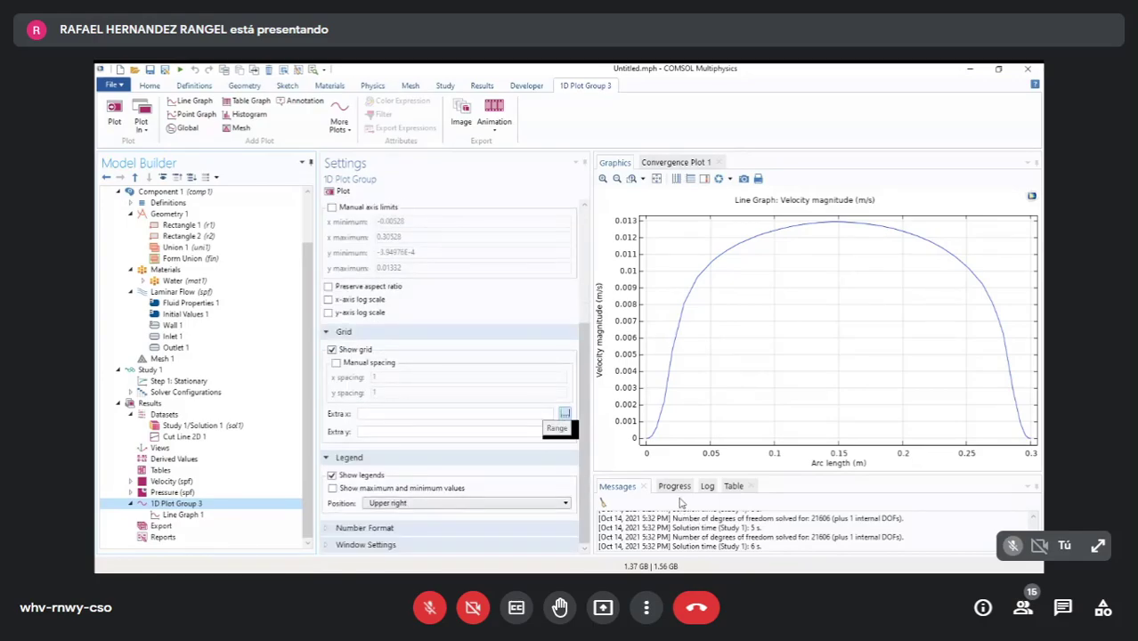
{"action": "scroll", "coordinate": [563, 417], "scroll_direction": "up", "scroll_amount": 5}
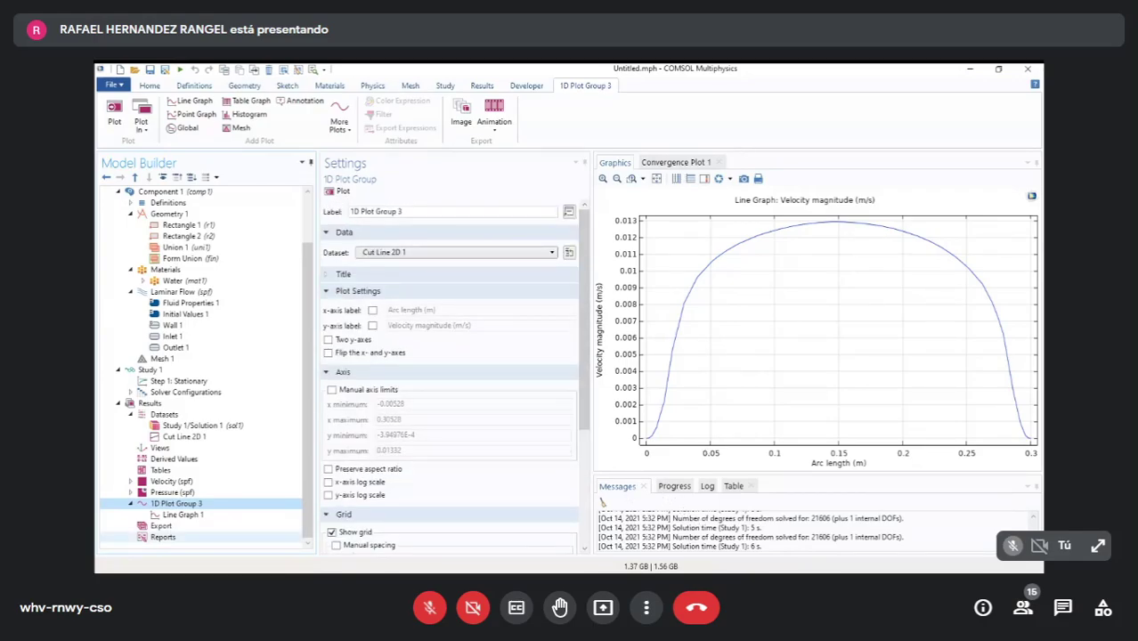
- Replace the y-axis expression of Line Graph 1 with p (Pressure, Pa) from Laminar Flow's velocity and pressure quantities, and plot it
{"action": "left_click", "coordinate": [183, 514]}
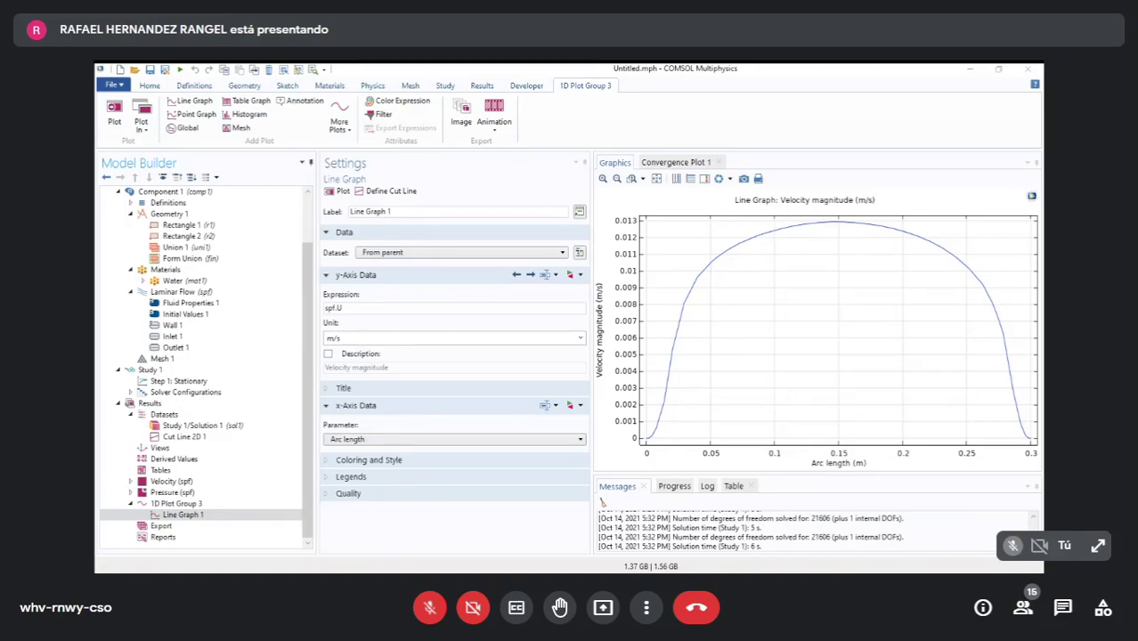
{"action": "left_click", "coordinate": [970, 68]}
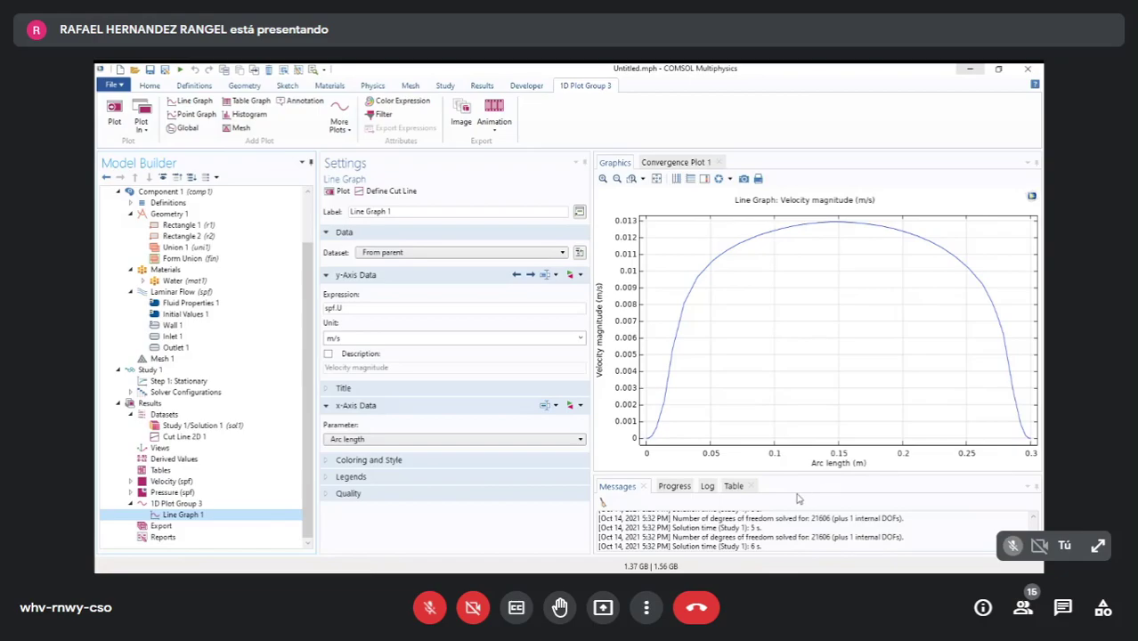
{"action": "left_click", "coordinate": [571, 275]}
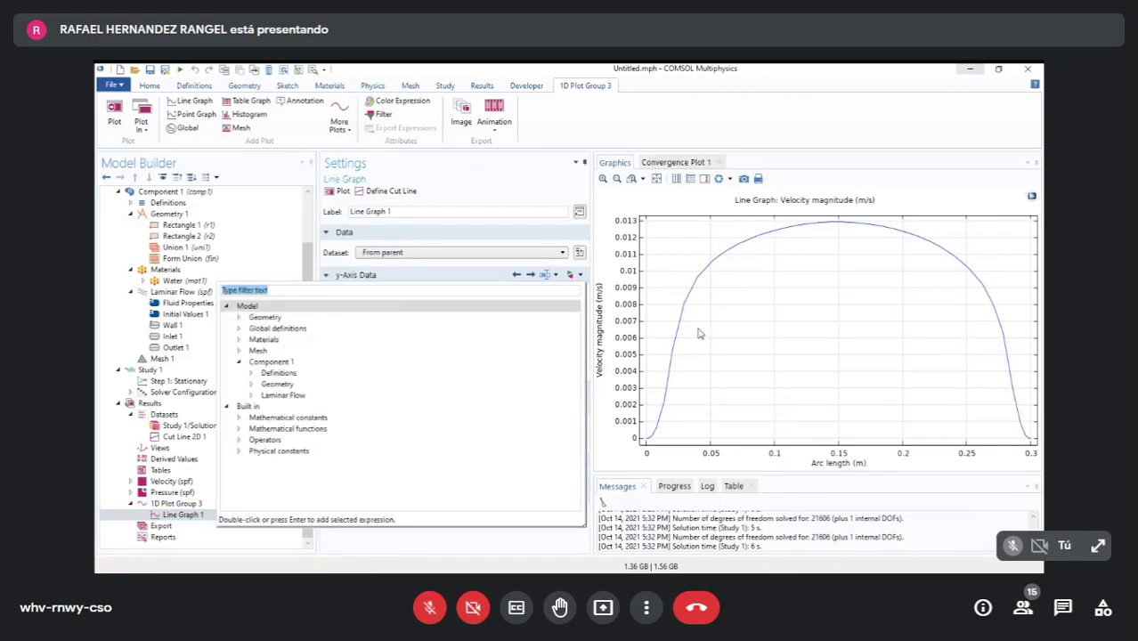
{"action": "left_click", "coordinate": [736, 337]}
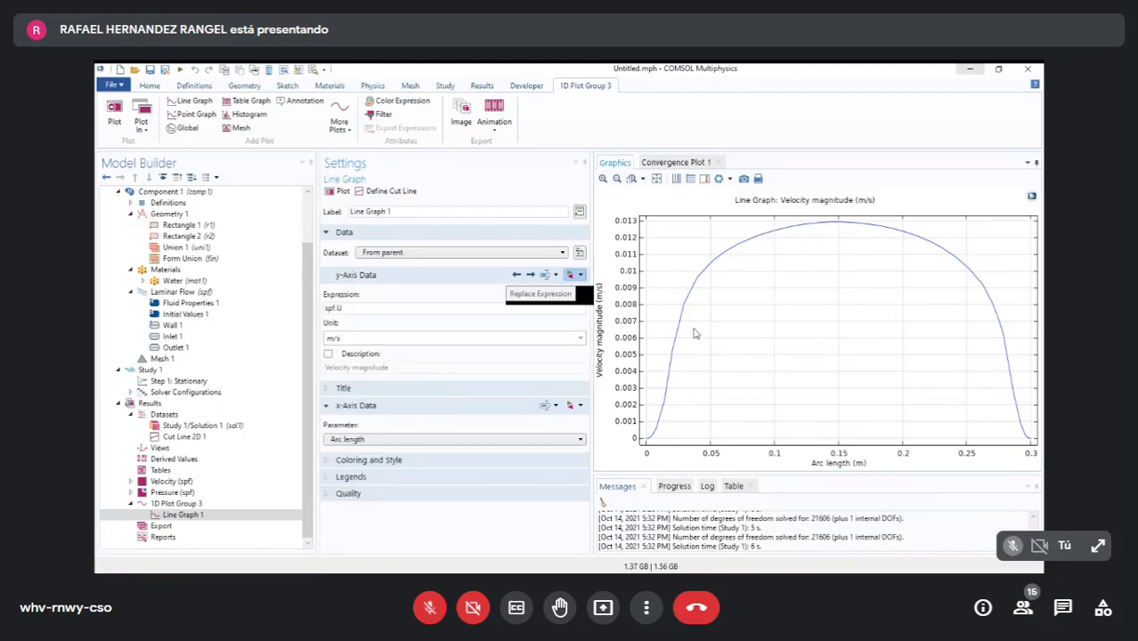
{"action": "left_click", "coordinate": [571, 275]}
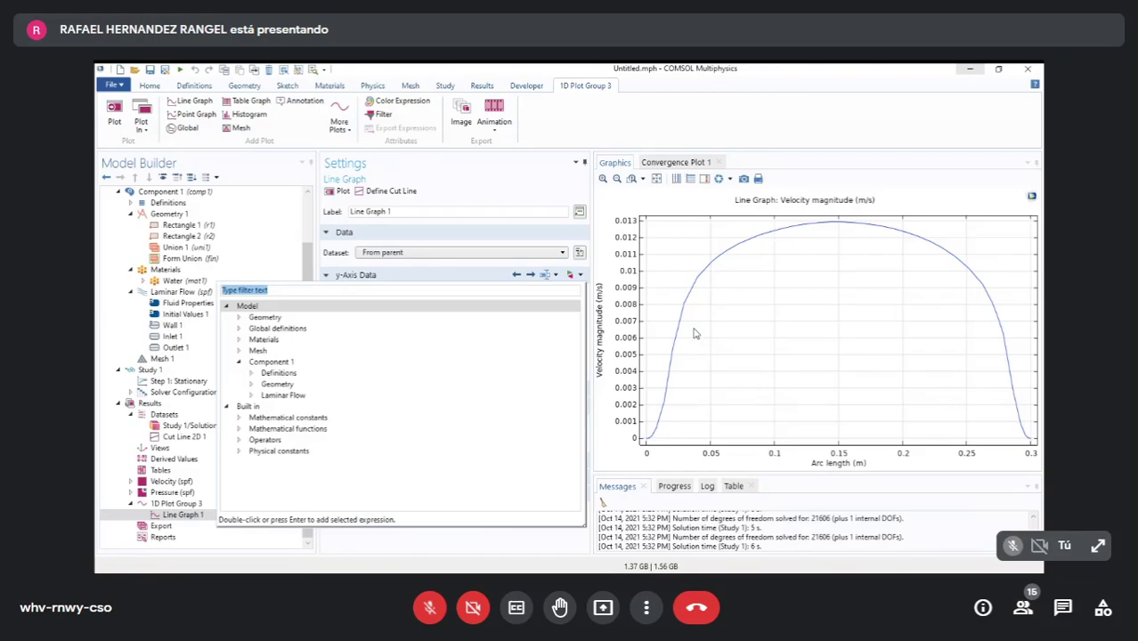
{"action": "double_click", "coordinate": [282, 394]}
{"action": "key", "text": "Down"}
{"action": "key", "text": "Down"}
{"action": "key", "text": "Down"}
{"action": "key", "text": "Down"}
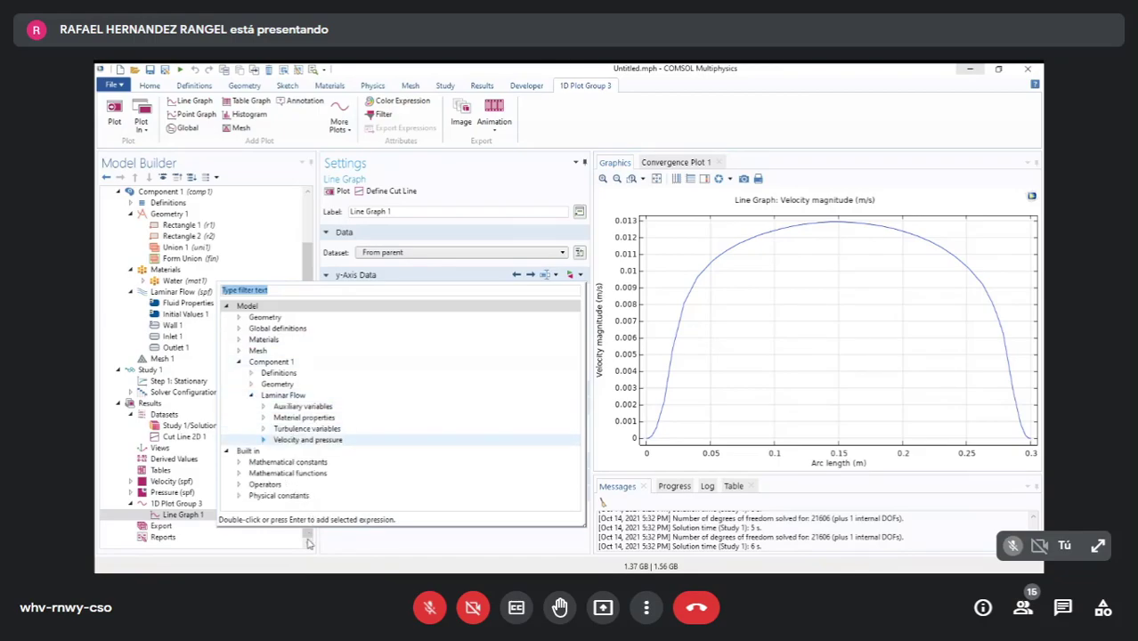
{"action": "key", "text": "Right"}
{"action": "key", "text": "Down"}
{"action": "key", "text": "Down"}
{"action": "key", "text": "Down"}
{"action": "key", "text": "Down"}
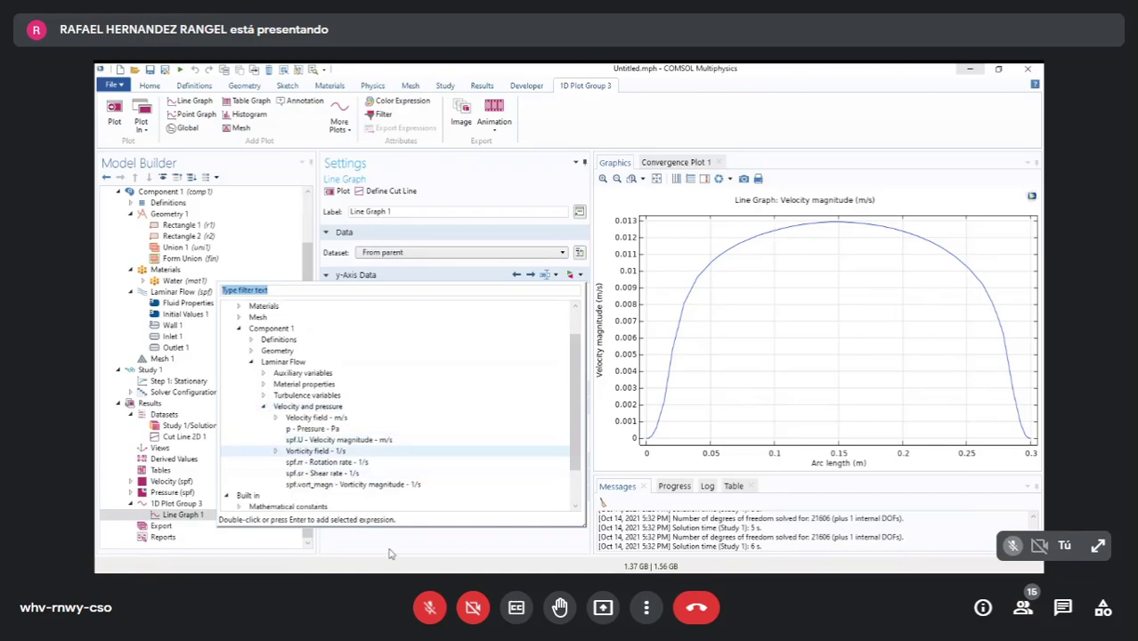
{"action": "key", "text": "Up"}
{"action": "key", "text": "Up"}
{"action": "left_click", "coordinate": [326, 430]}
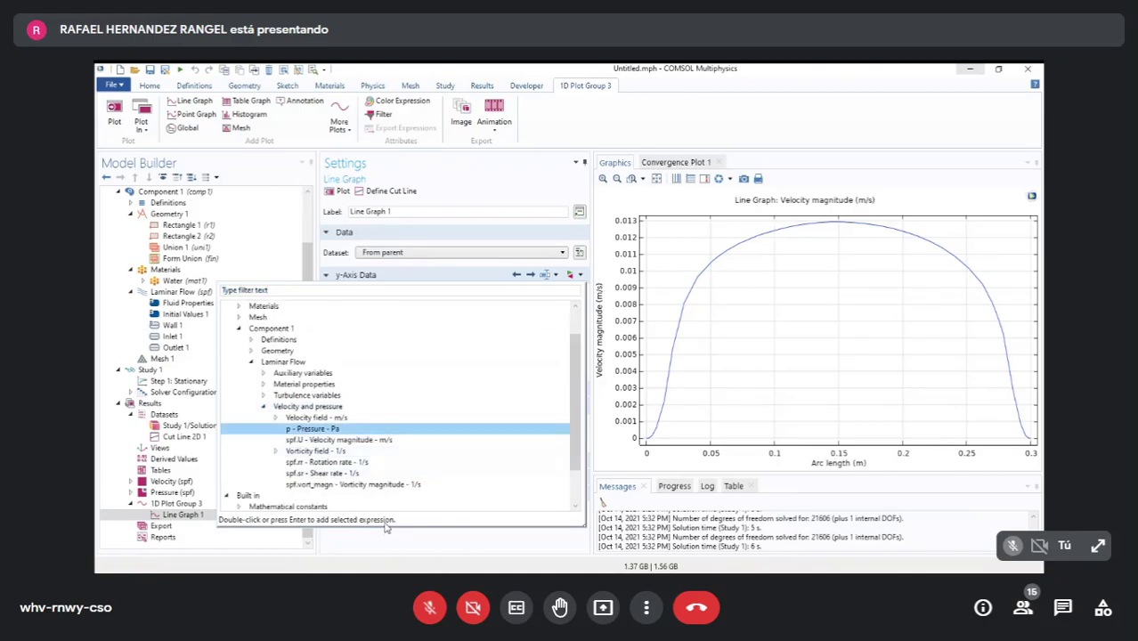
{"action": "key", "text": "Return"}
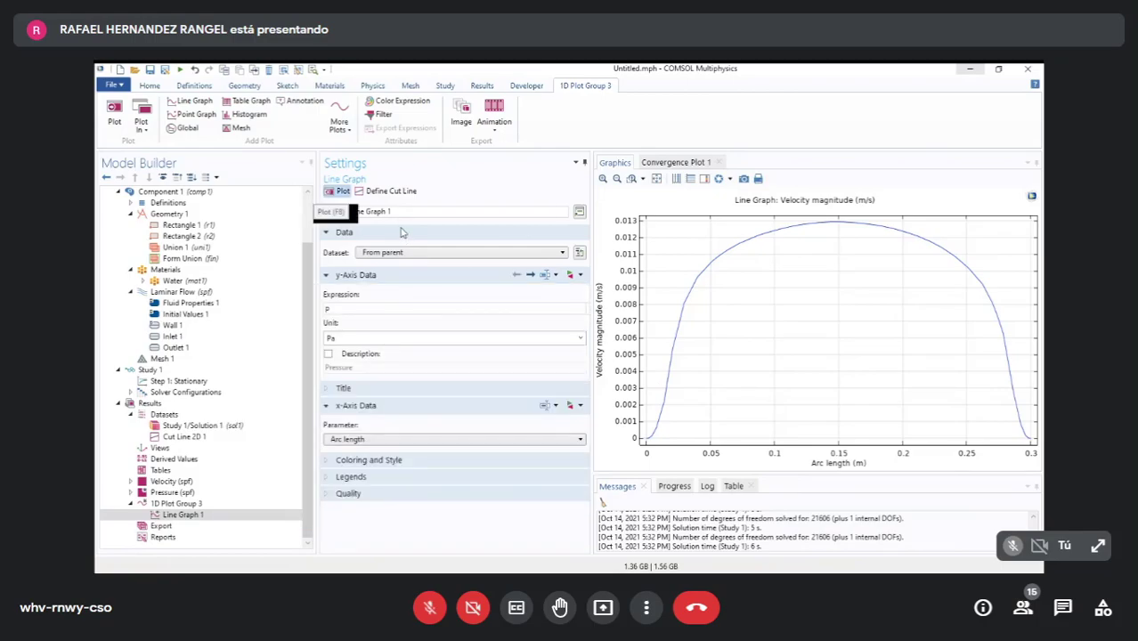
{"action": "left_click", "coordinate": [342, 191]}
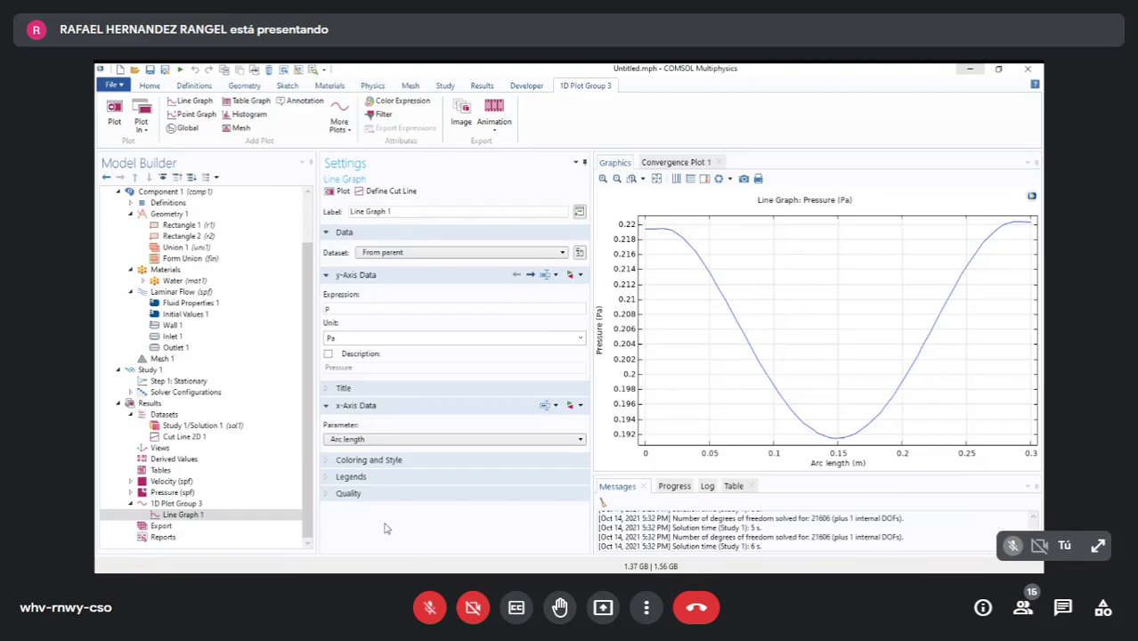
- Add a second Cut Line 2D dataset with Point 1 at x = 1.6 m, y = 0.075 m and Point 2's x at 1.6 m
{"action": "left_click", "coordinate": [172, 492]}
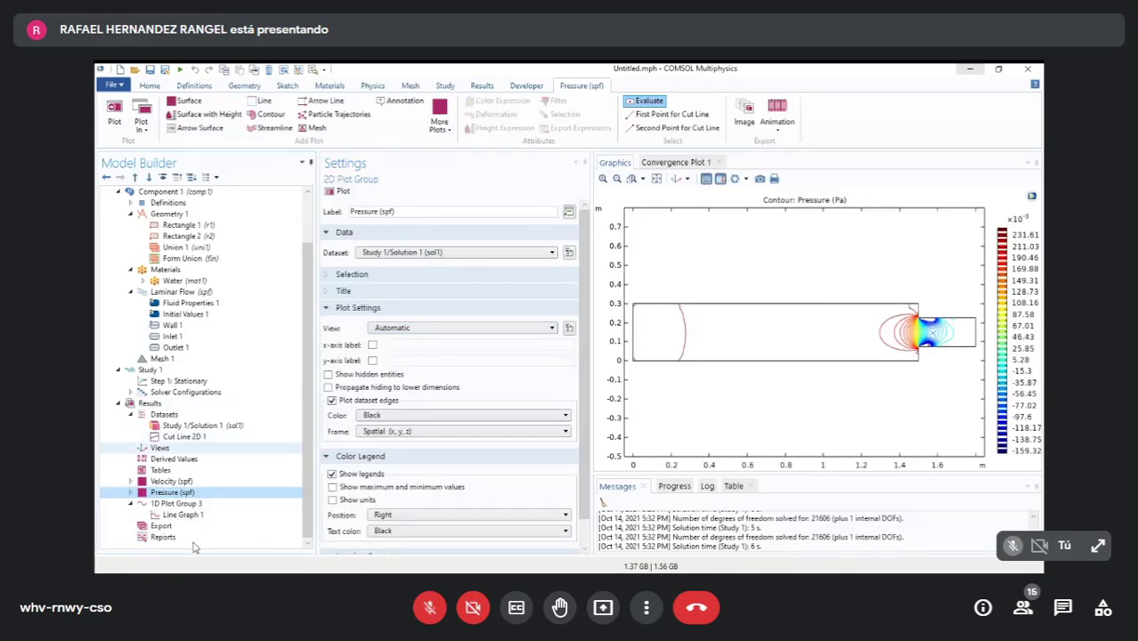
{"action": "left_click", "coordinate": [185, 436]}
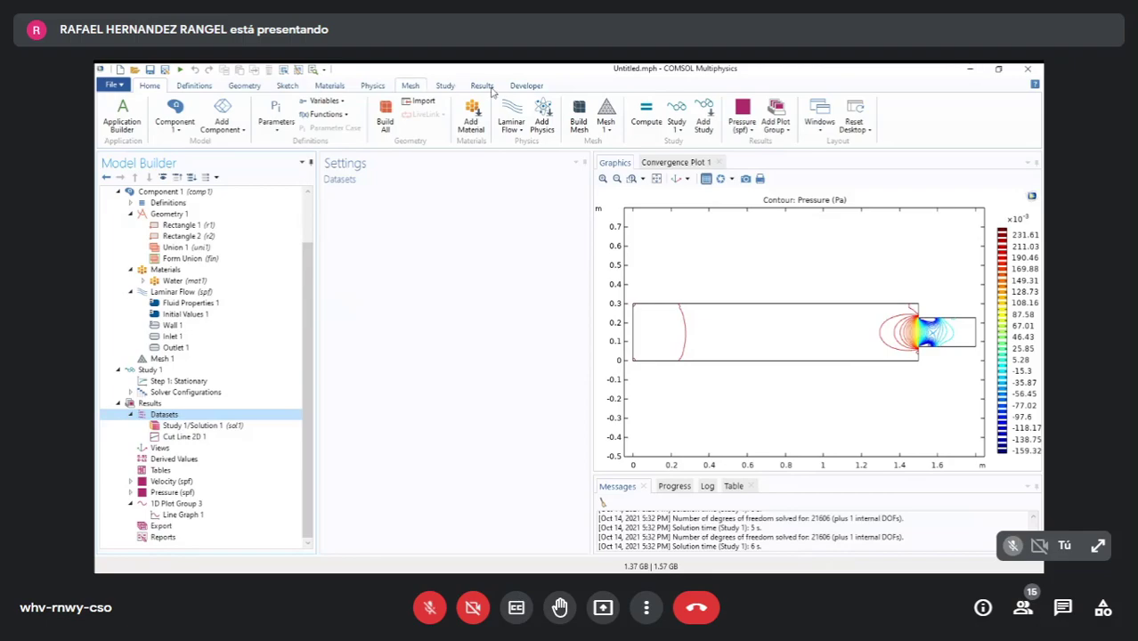
{"action": "left_click", "coordinate": [446, 85]}
{"action": "right_click", "coordinate": [181, 504]}
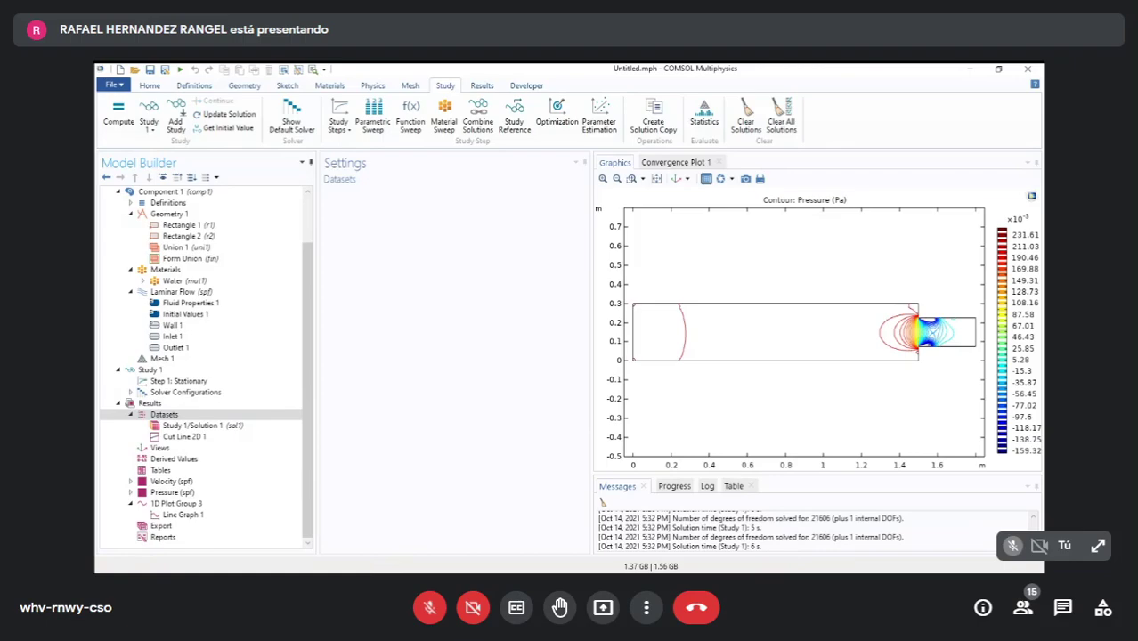
{"action": "left_click", "coordinate": [232, 228]}
{"action": "key", "text": "Tab"}
{"action": "key", "text": "Tab"}
{"action": "key", "text": "Tab"}
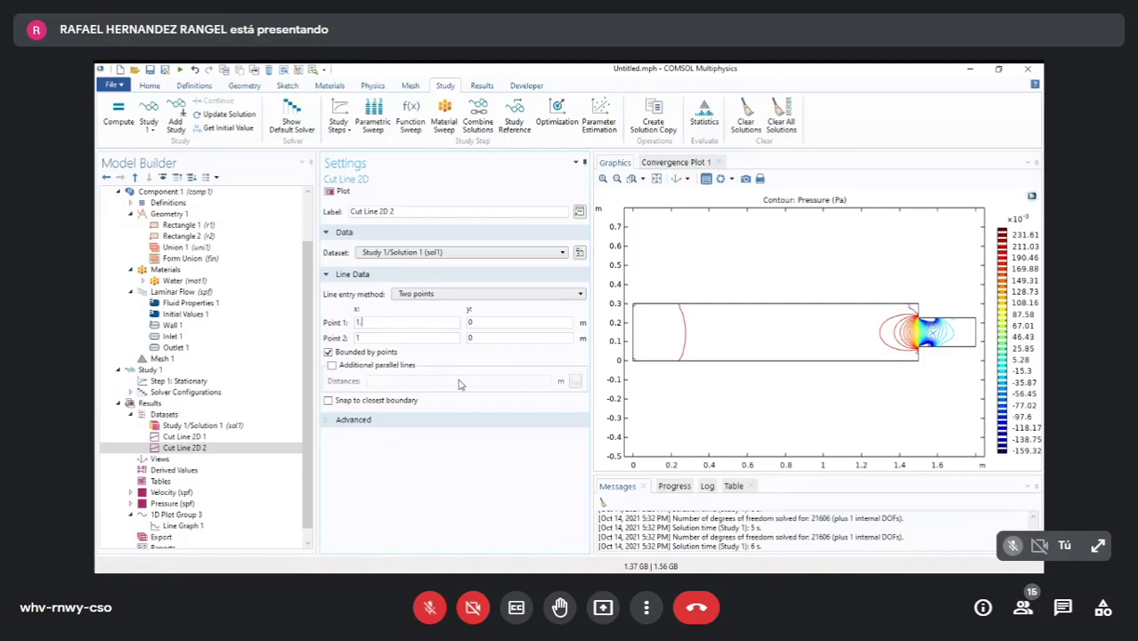
{"action": "key", "text": "Tab"}
{"action": "type", "text": "0.075"}
{"action": "type", "text": "1.6"}
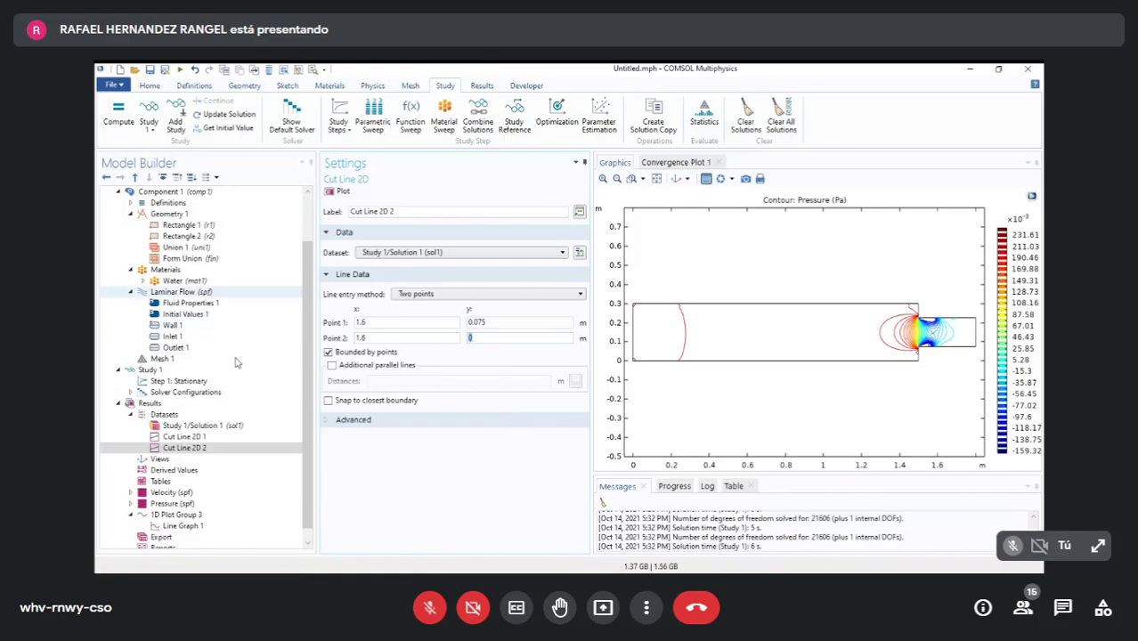
- Check Rectangle 2's height and position, set Point 2's y of the second cut line to 0.225 m, and plot the line
{"action": "left_click", "coordinate": [188, 236]}
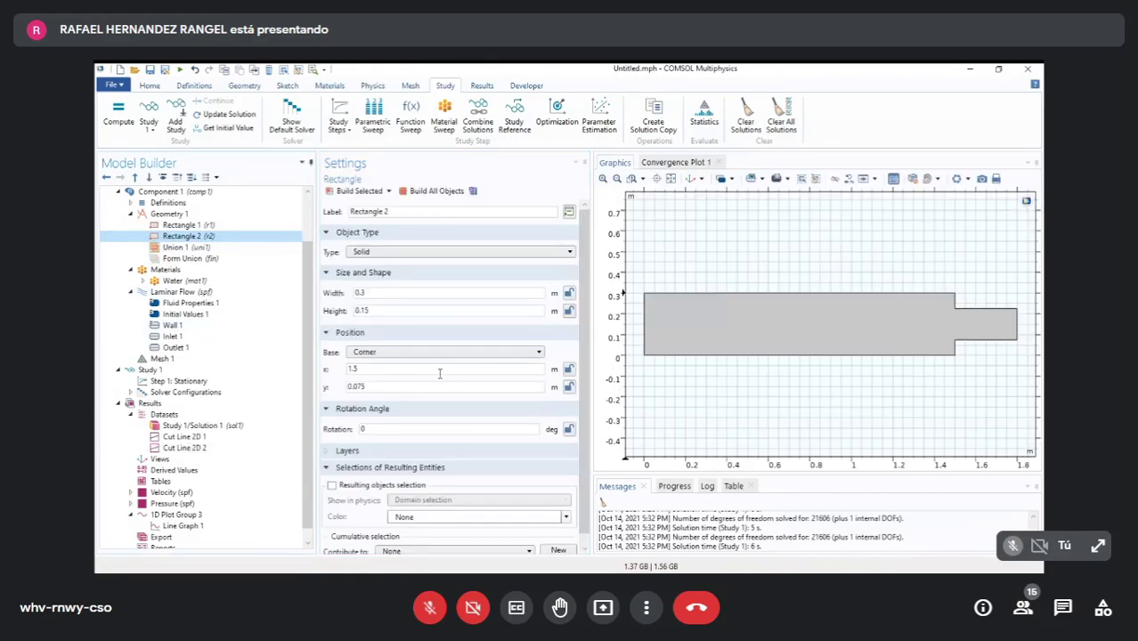
{"action": "scroll", "coordinate": [191, 405], "scroll_direction": "down", "scroll_amount": 1}
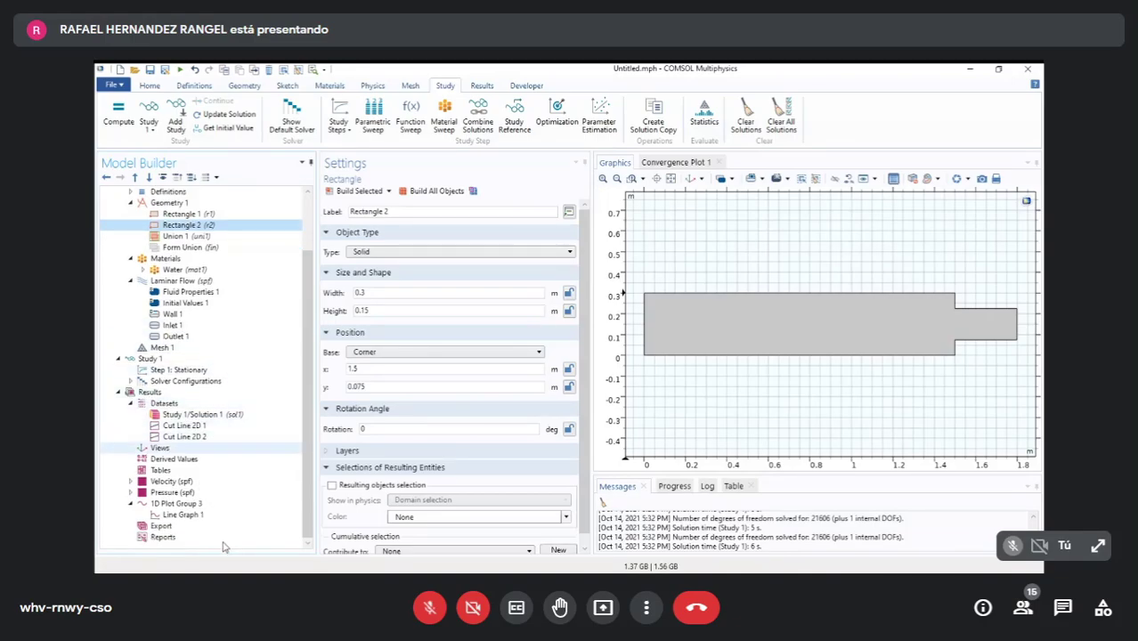
{"action": "left_click", "coordinate": [201, 437]}
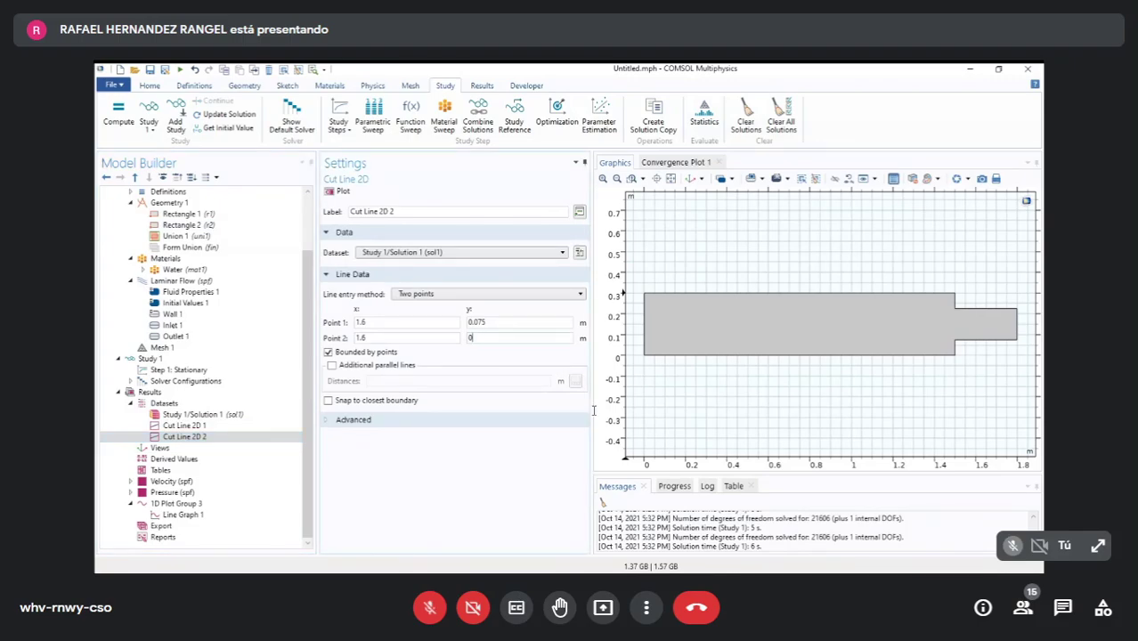
{"action": "type", "text": "0.225"}
{"action": "left_click", "coordinate": [339, 190]}
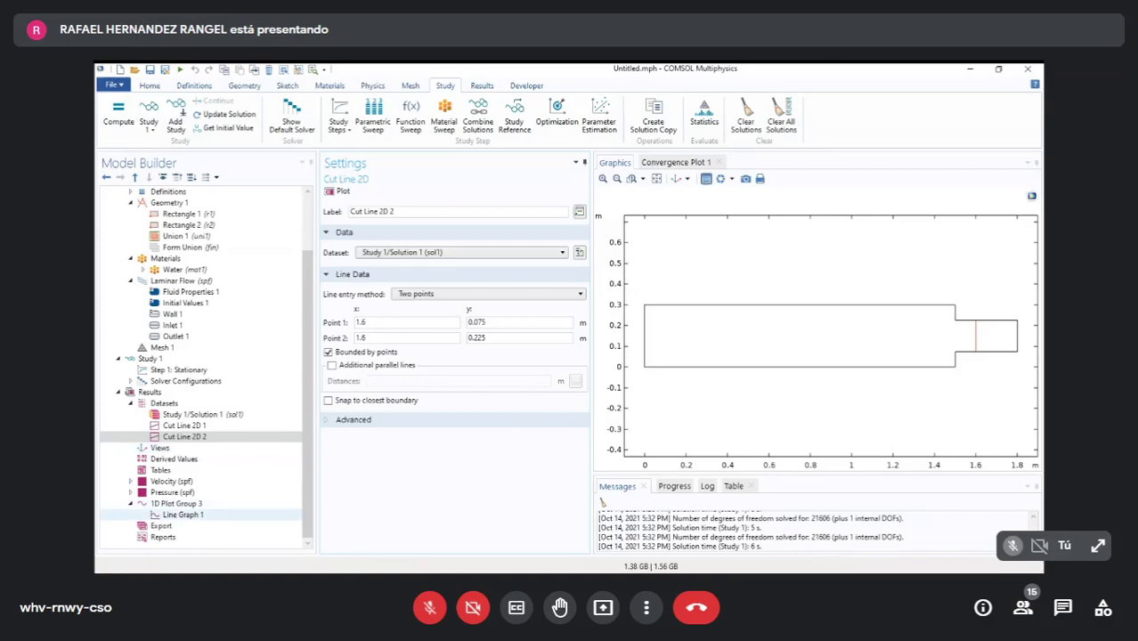
- Rename 1D Plot Group 3 as Presion
{"action": "left_click", "coordinate": [182, 515]}
{"action": "left_click", "coordinate": [175, 503]}
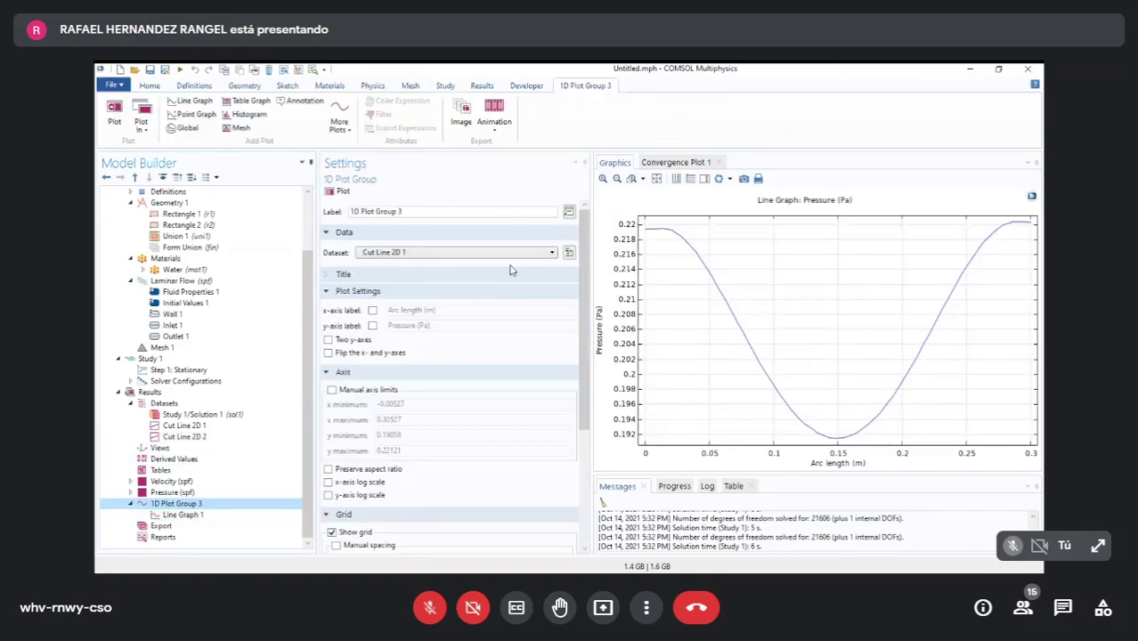
{"action": "key", "text": "ctrl+a"}
{"action": "type", "text": "Presion"}
{"action": "left_click", "coordinate": [172, 493]}
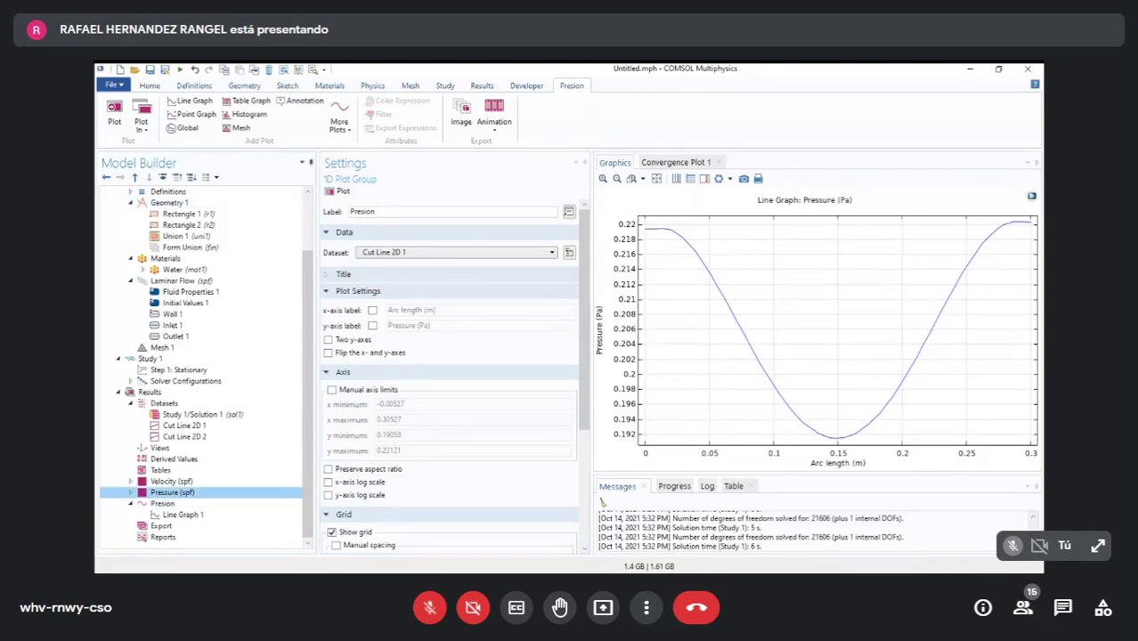
- Add a 1D plot group labelled Velocidad that uses Cut Line 2D 1 as its dataset
{"action": "left_click", "coordinate": [482, 86]}
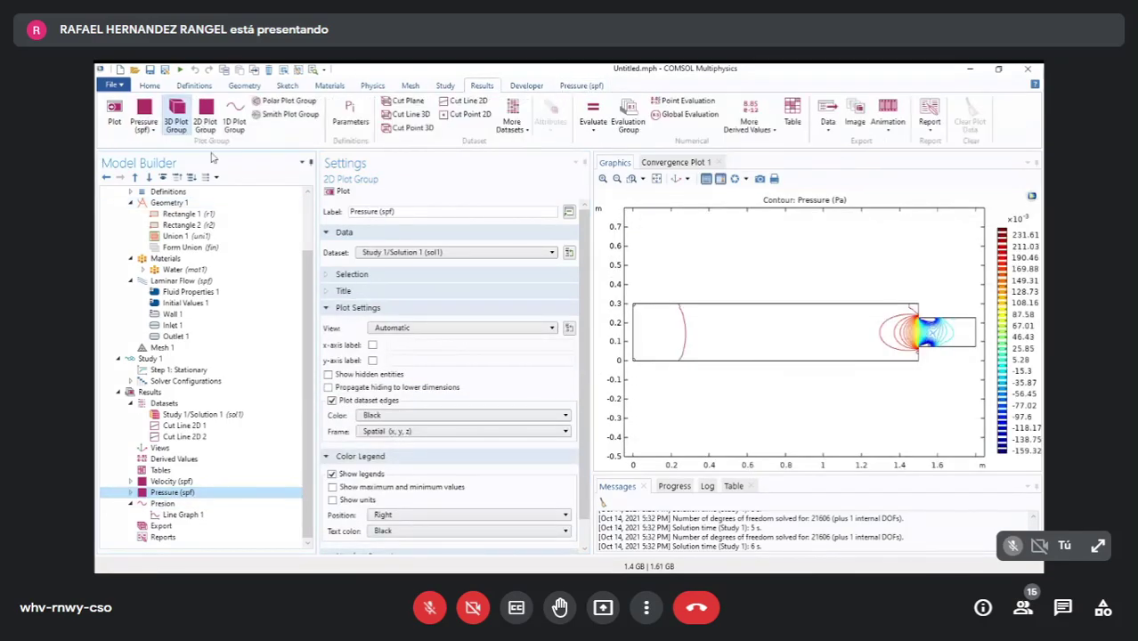
{"action": "left_click", "coordinate": [236, 116]}
{"action": "scroll", "coordinate": [209, 473], "scroll_direction": "down", "scroll_amount": 1}
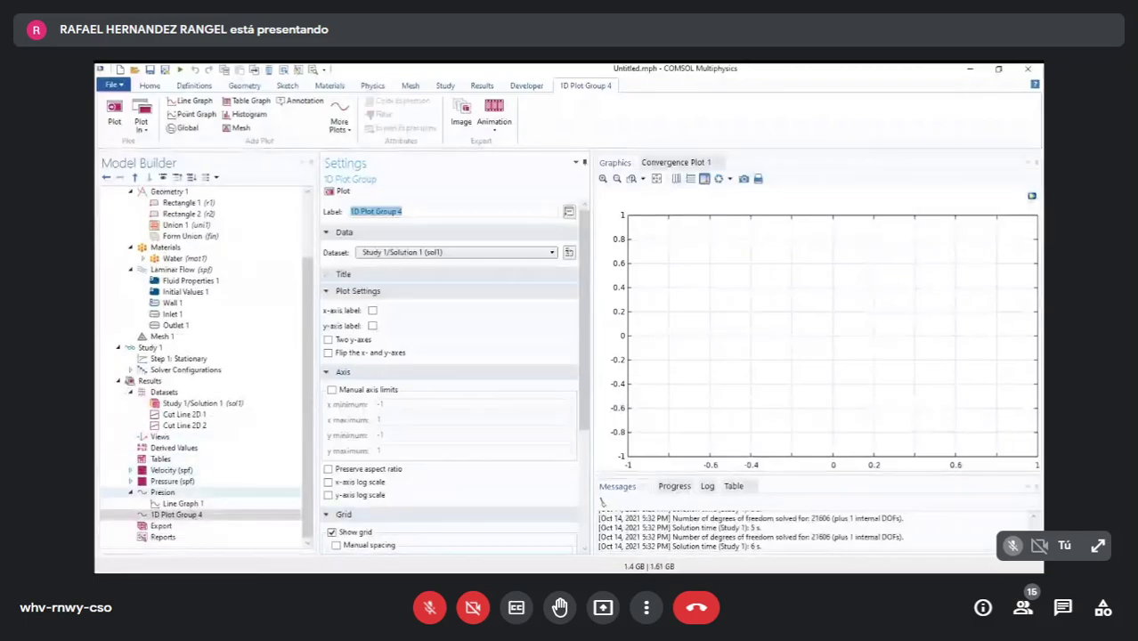
{"action": "type", "text": "Velocidad"}
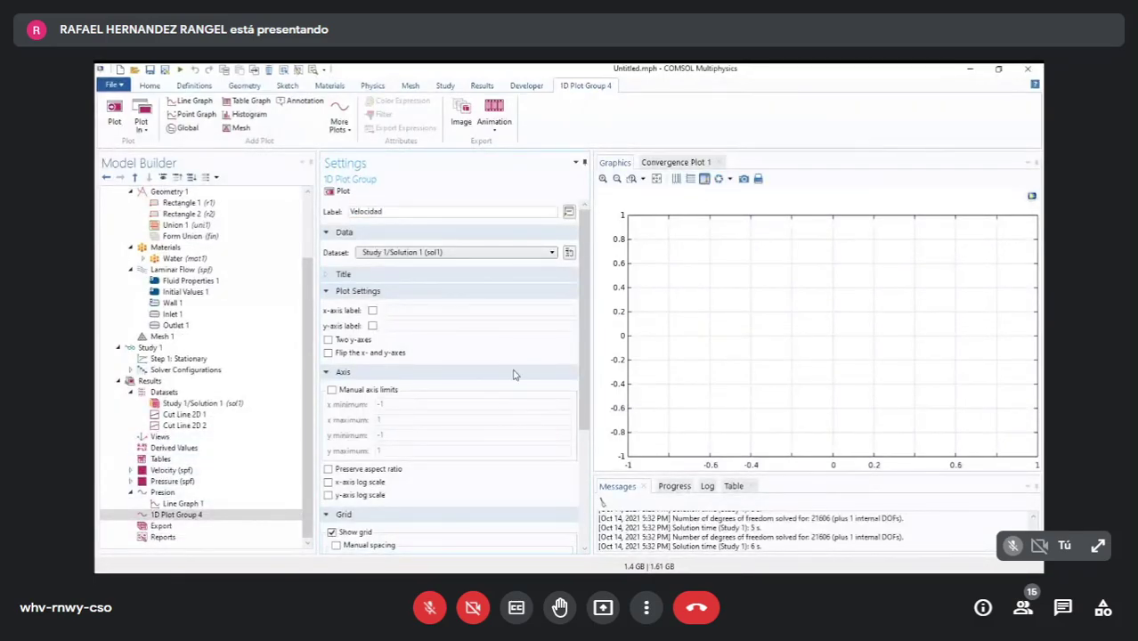
{"action": "left_click", "coordinate": [551, 252]}
{"action": "left_click", "coordinate": [514, 289]}
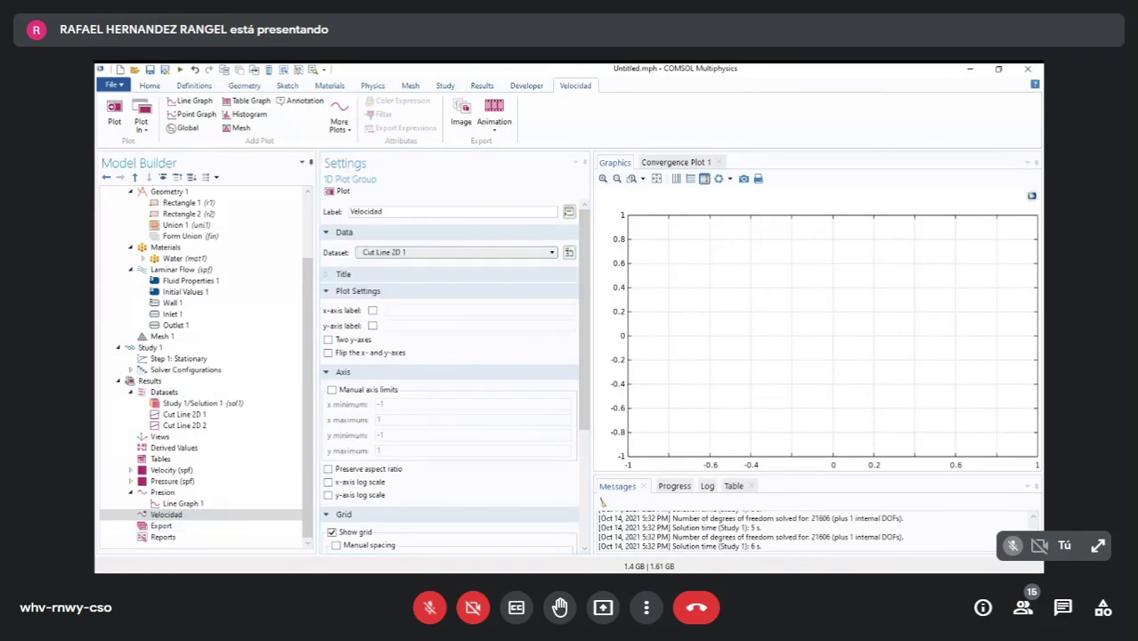
- Add a line graph of velocity magnitude (spf.U) to Velocidad, plot it, and compare it with the Presion plot
{"action": "left_click", "coordinate": [194, 102]}
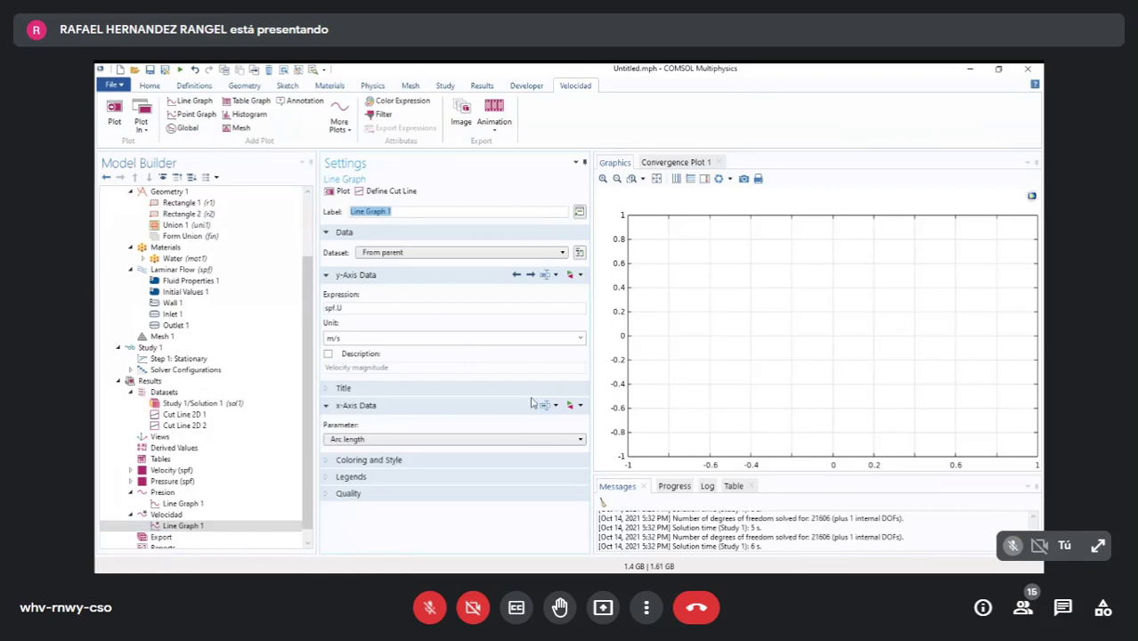
{"action": "left_click", "coordinate": [337, 191]}
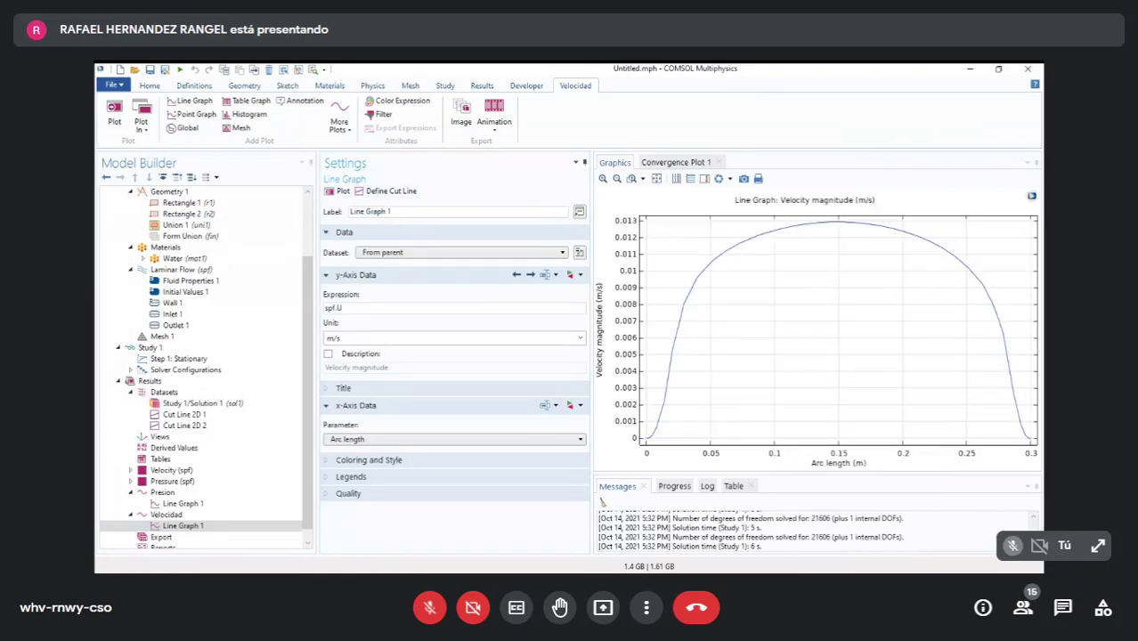
{"action": "scroll", "coordinate": [178, 481], "scroll_direction": "down", "scroll_amount": 1}
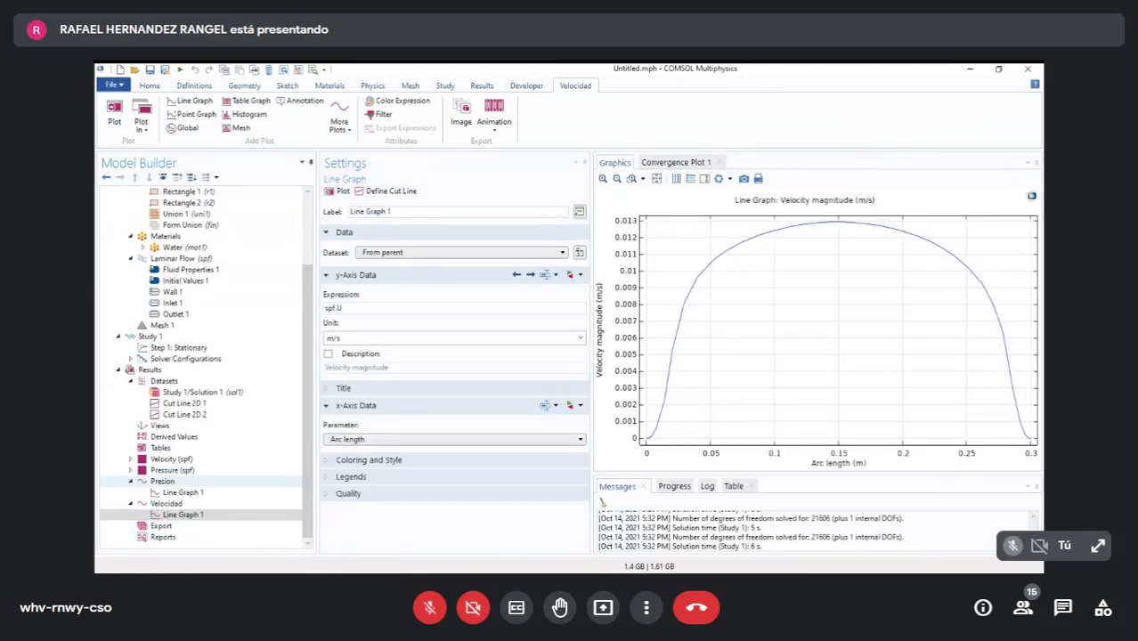
{"action": "left_click", "coordinate": [163, 482]}
{"action": "left_click", "coordinate": [167, 504]}
{"action": "left_click", "coordinate": [163, 481]}
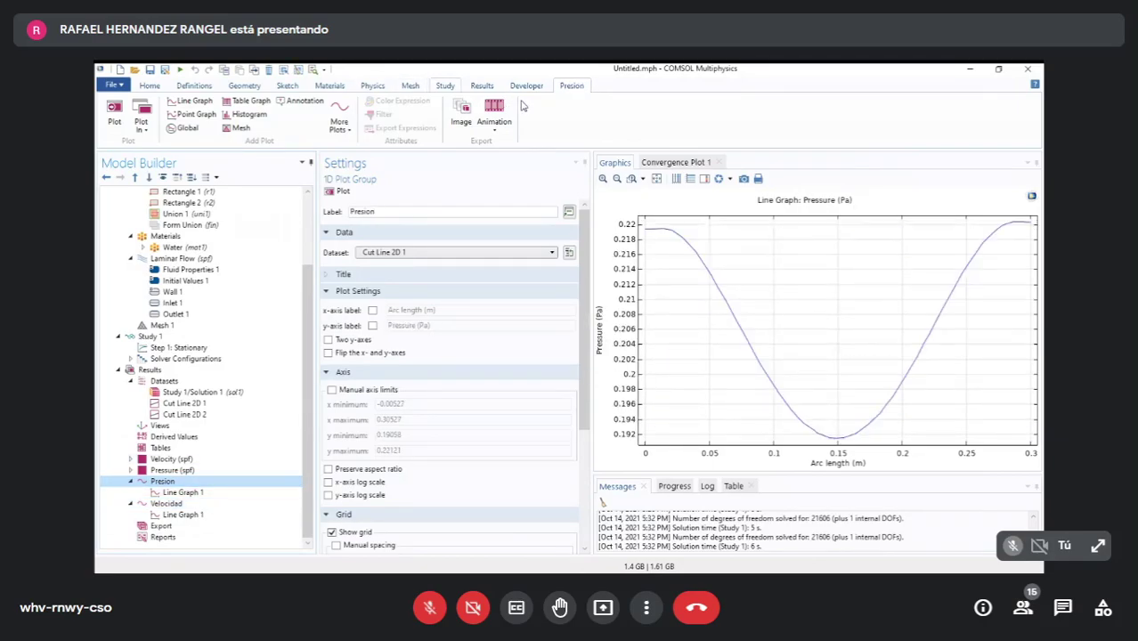
- Add another 1D plot group containing a line graph of the velocity magnitude spf.U
{"action": "scroll", "coordinate": [525, 105], "scroll_direction": "up", "scroll_amount": 3}
{"action": "scroll", "coordinate": [574, 100], "scroll_direction": "down", "scroll_amount": 1}
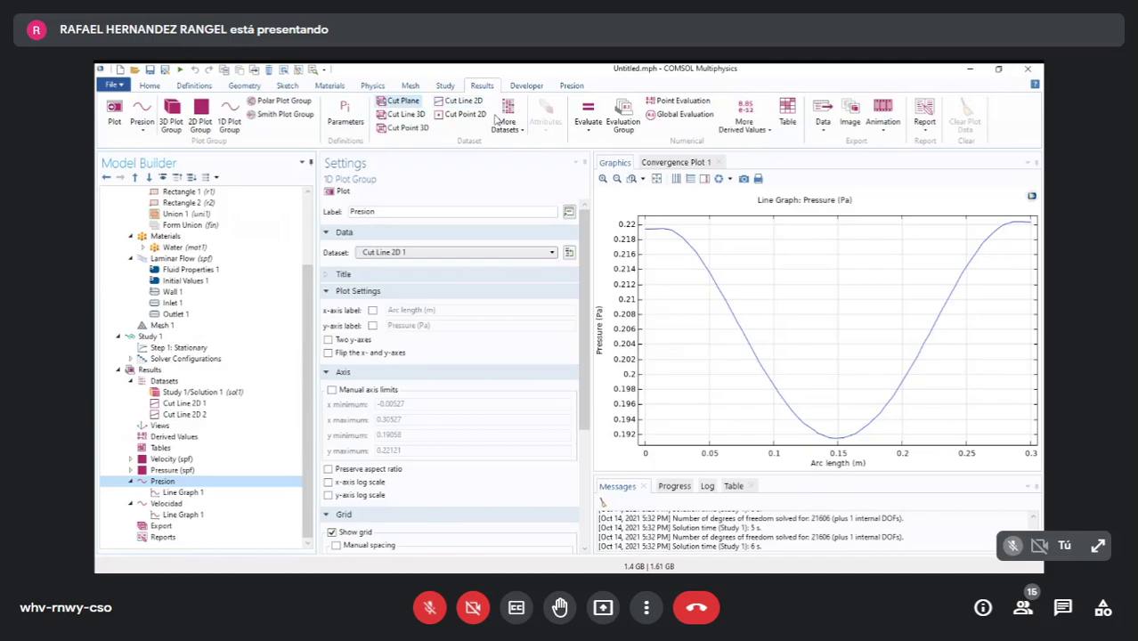
{"action": "left_click", "coordinate": [229, 118]}
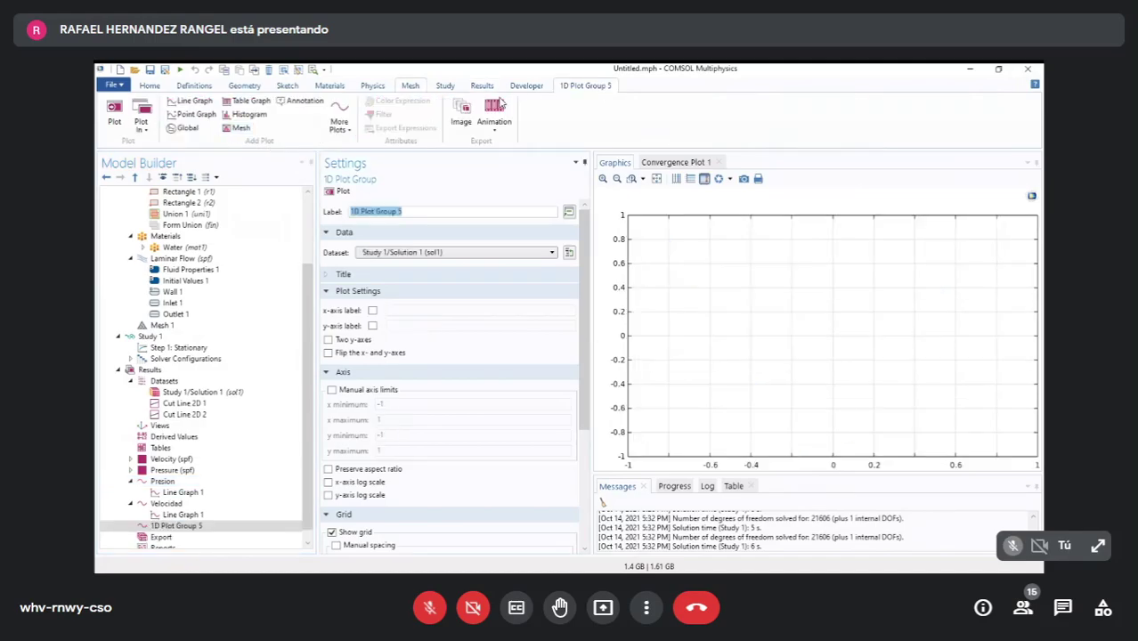
{"action": "left_click", "coordinate": [192, 101]}
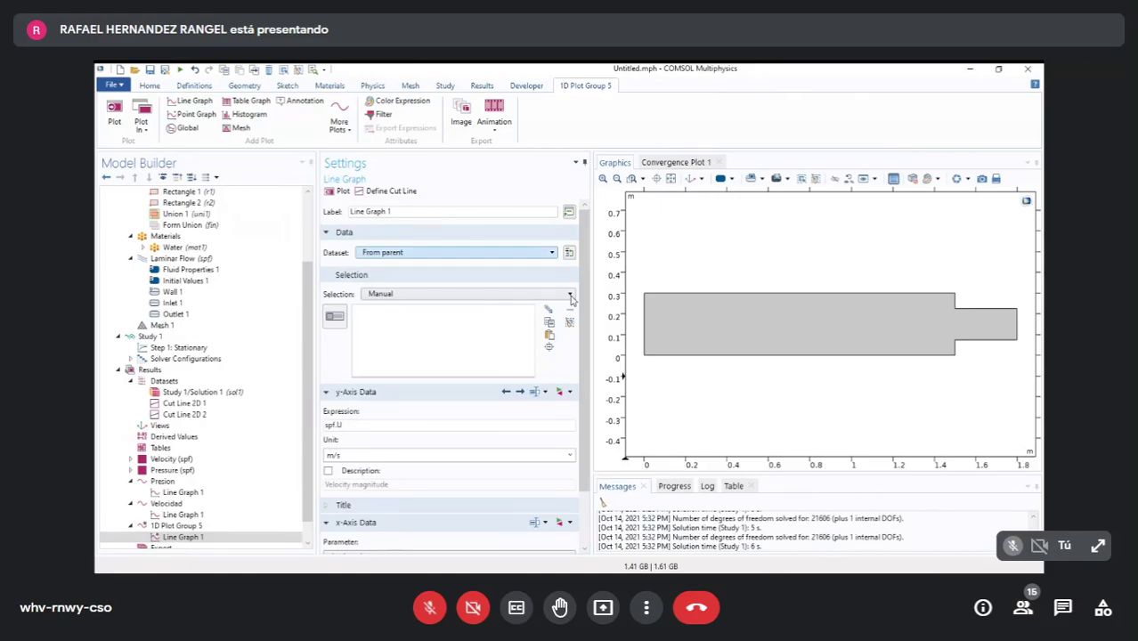
- Set the new plot group's dataset to Cut Line 2D 2 and plot its velocity line graph
{"action": "left_click", "coordinate": [551, 252]}
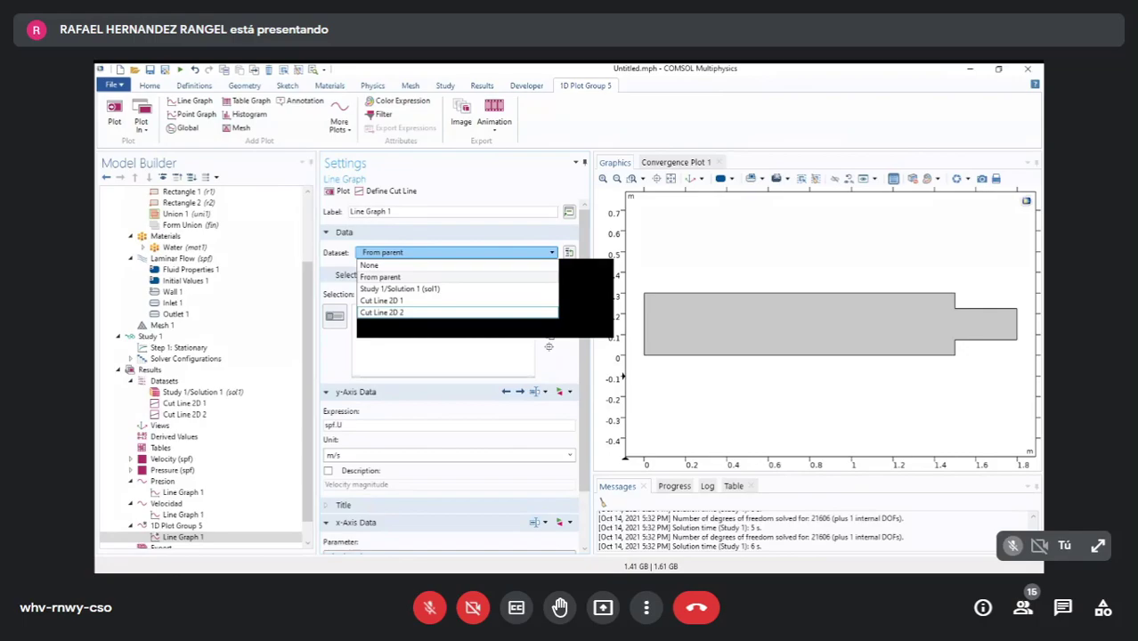
{"action": "left_click", "coordinate": [176, 525]}
{"action": "left_click", "coordinate": [542, 253]}
{"action": "left_click", "coordinate": [498, 300]}
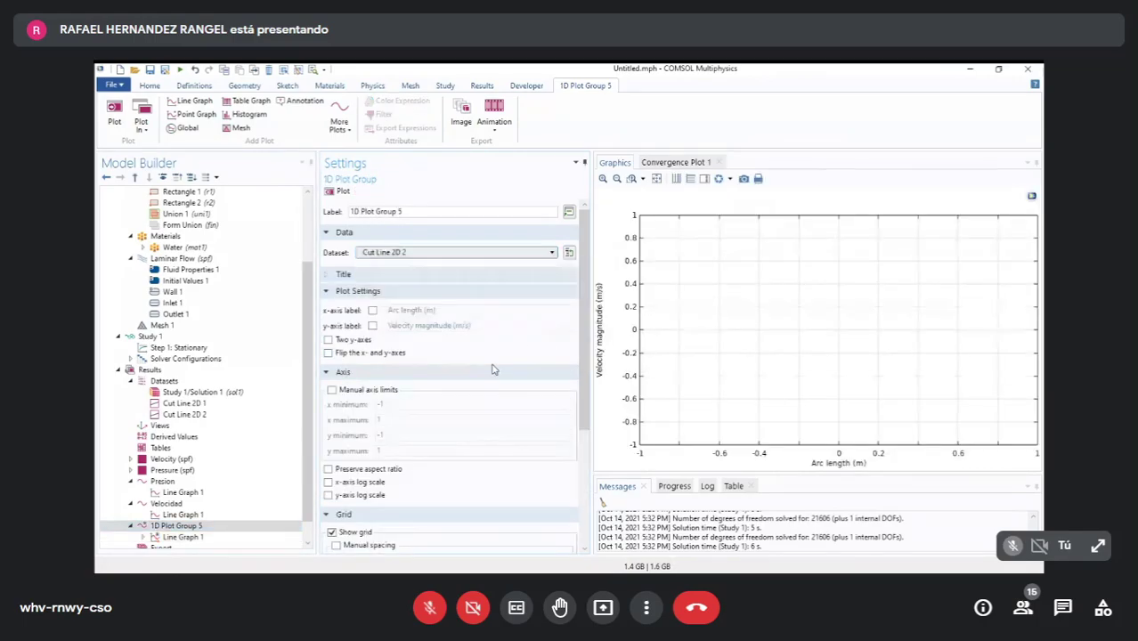
{"action": "left_click", "coordinate": [184, 537]}
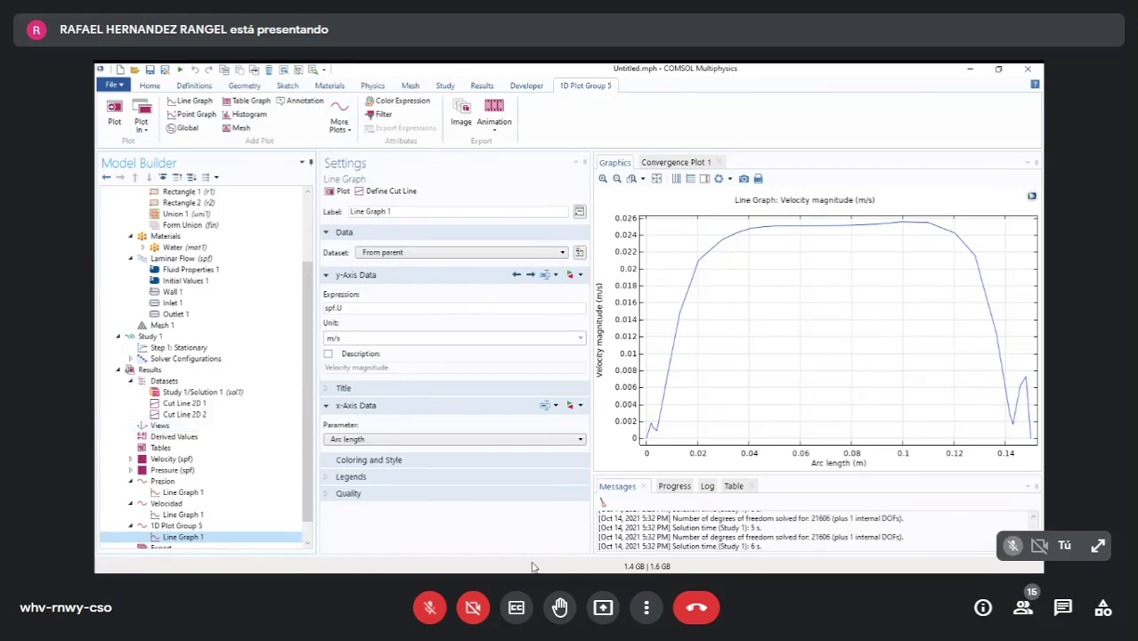
- Change the y-axis expression of 1D Plot Group 5's line graph to pressure (p) and plot it
{"action": "scroll", "coordinate": [204, 481], "scroll_direction": "down", "scroll_amount": 1}
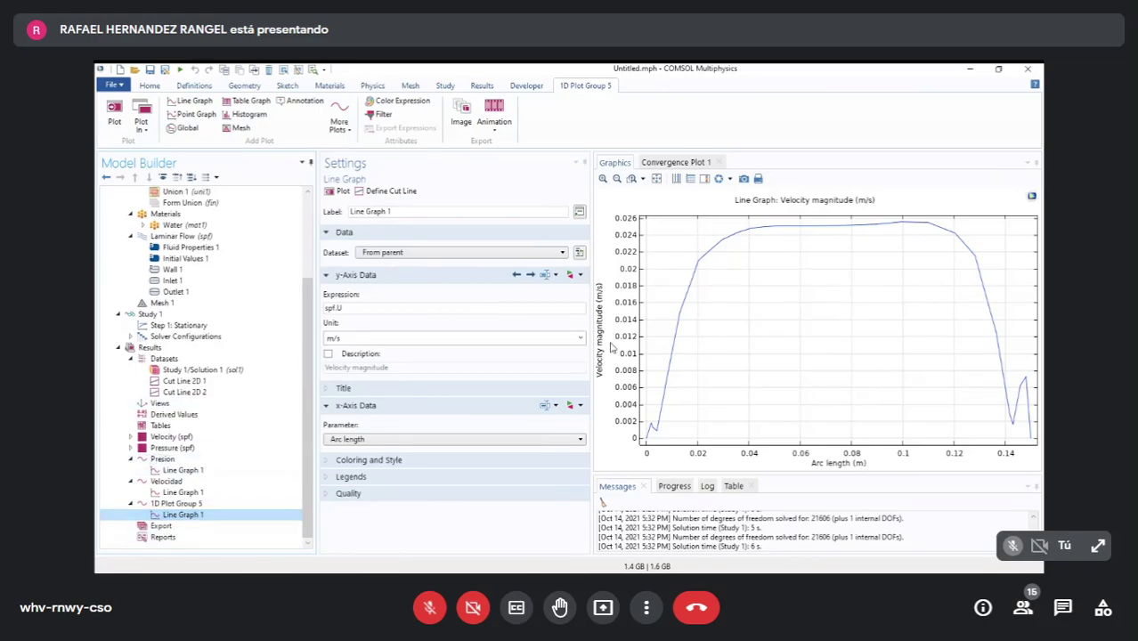
{"action": "left_click", "coordinate": [570, 275]}
{"action": "left_click", "coordinate": [251, 407]}
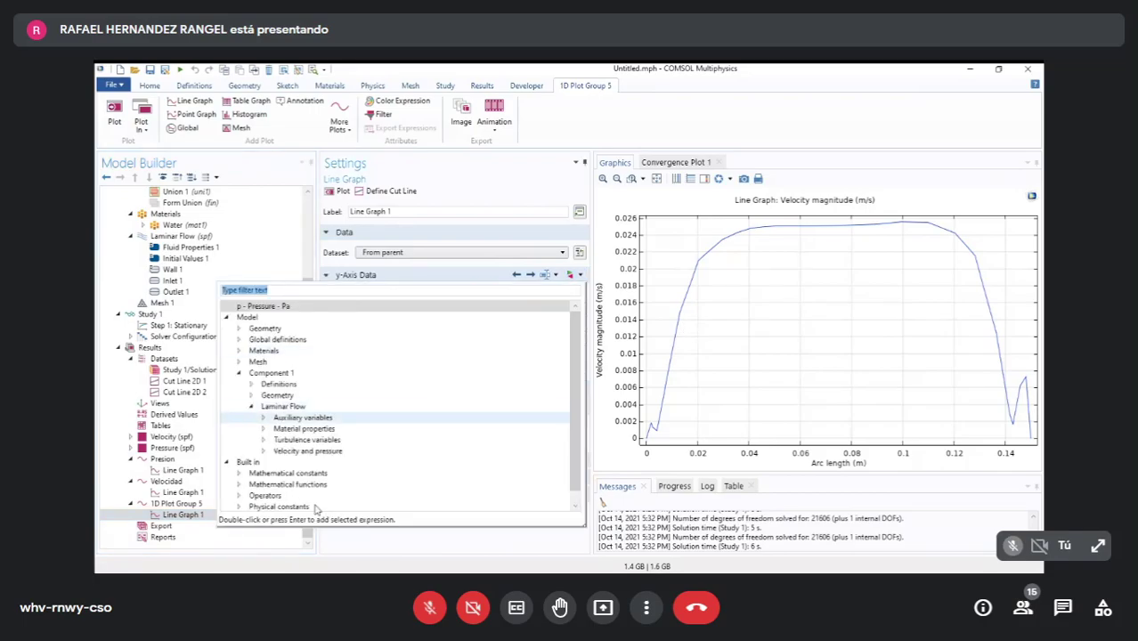
{"action": "left_click", "coordinate": [263, 451]}
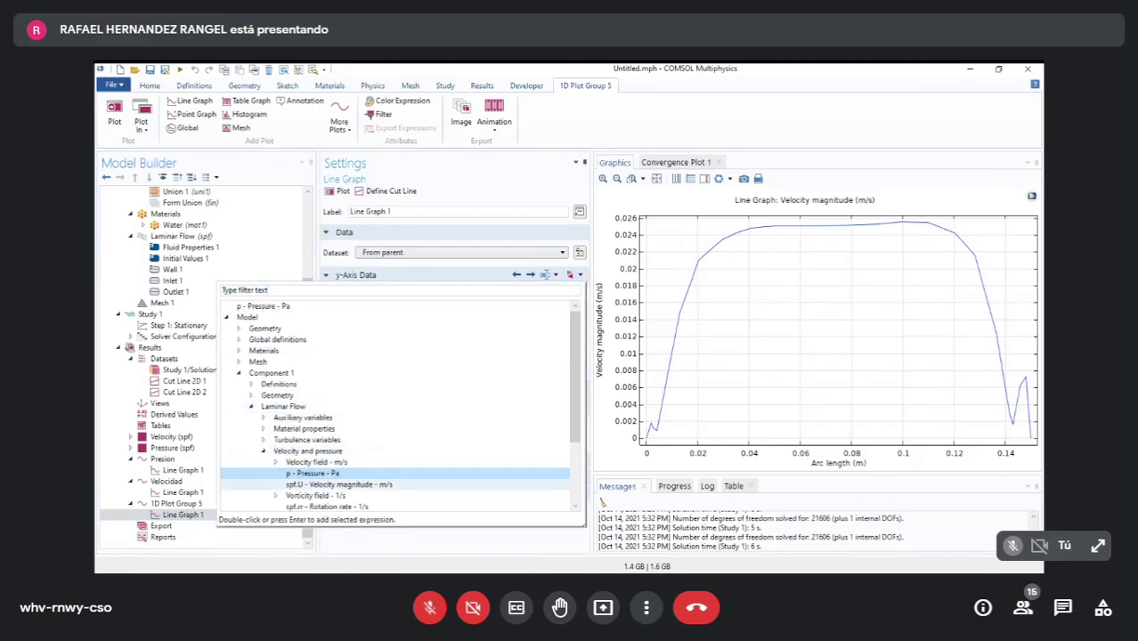
{"action": "double_click", "coordinate": [312, 473]}
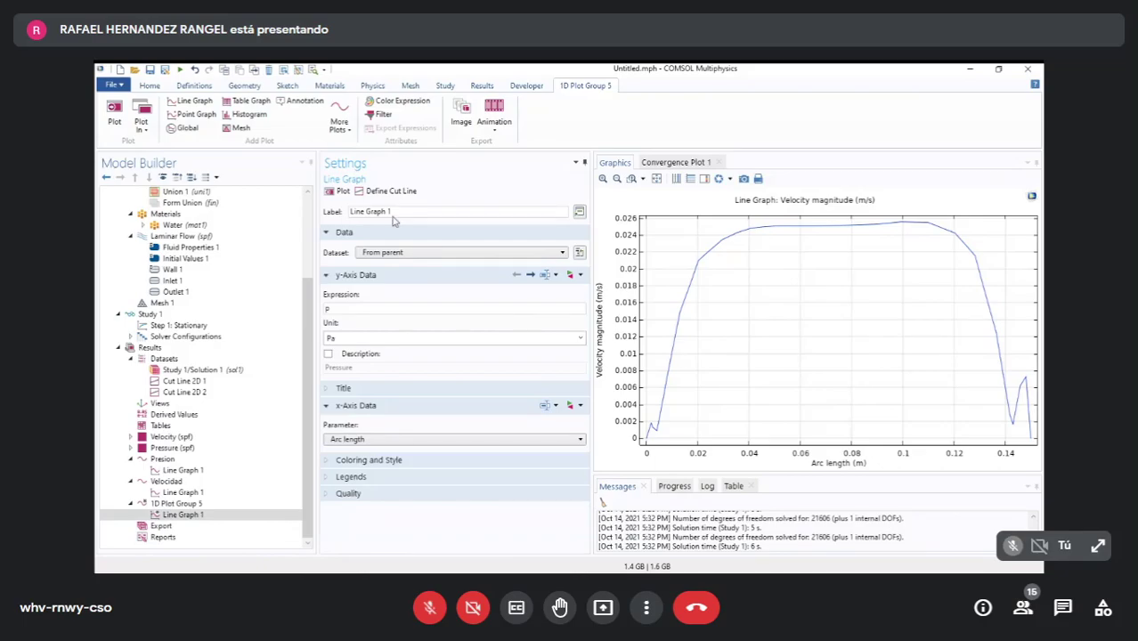
{"action": "left_click", "coordinate": [338, 190]}
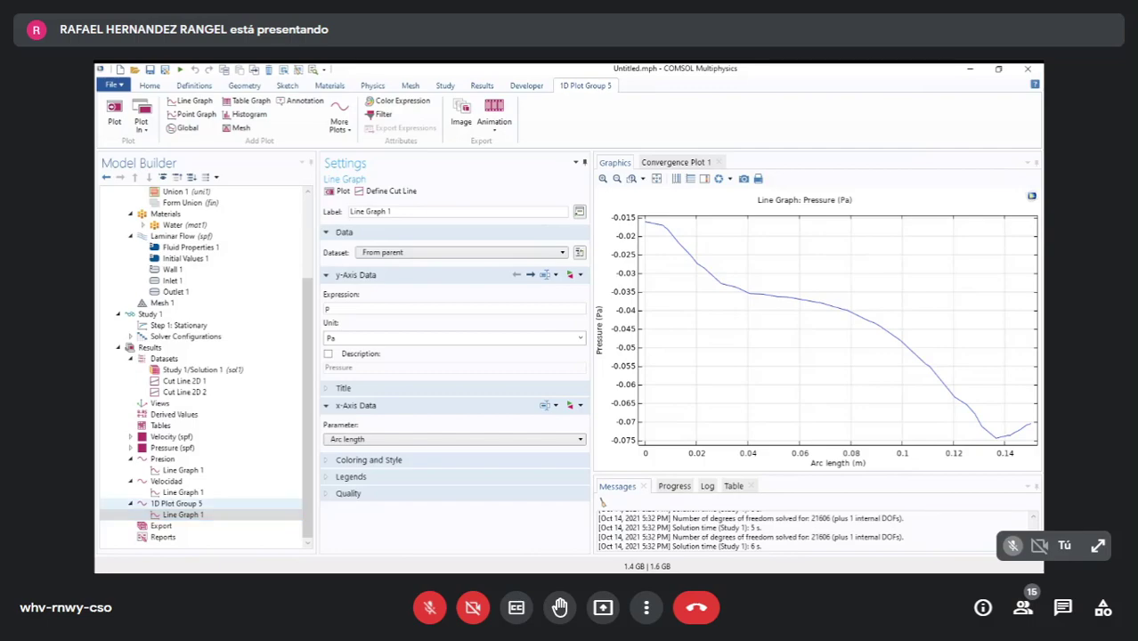
- Check the position of Cut Line 2D 2 in the channel against the Pressure (spf) contour plot
{"action": "left_click", "coordinate": [176, 504]}
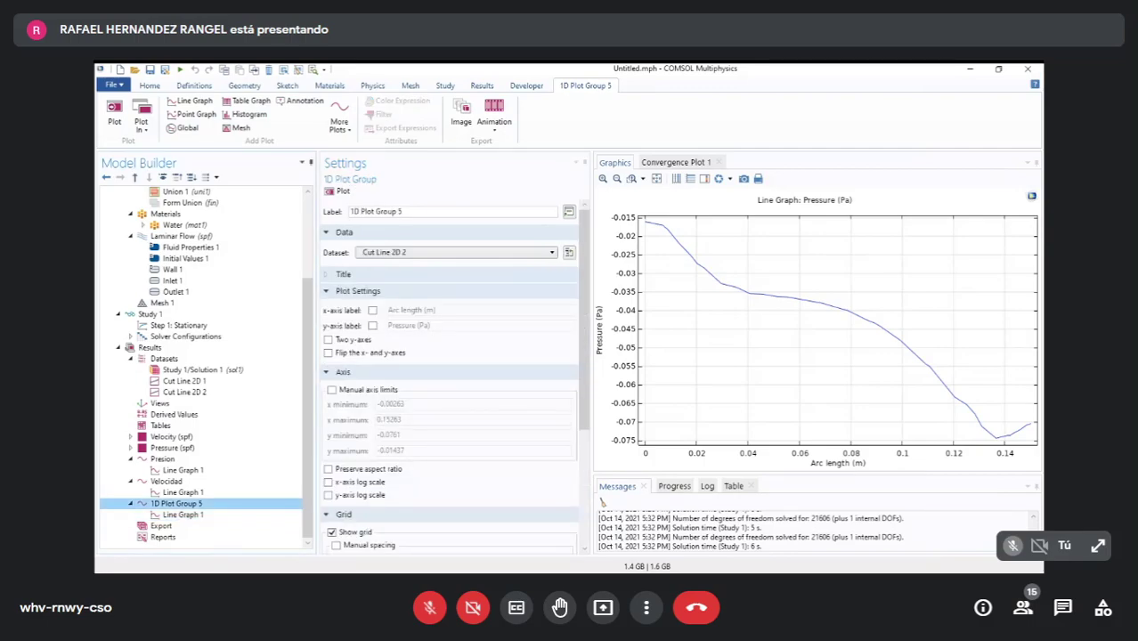
{"action": "left_click", "coordinate": [184, 391]}
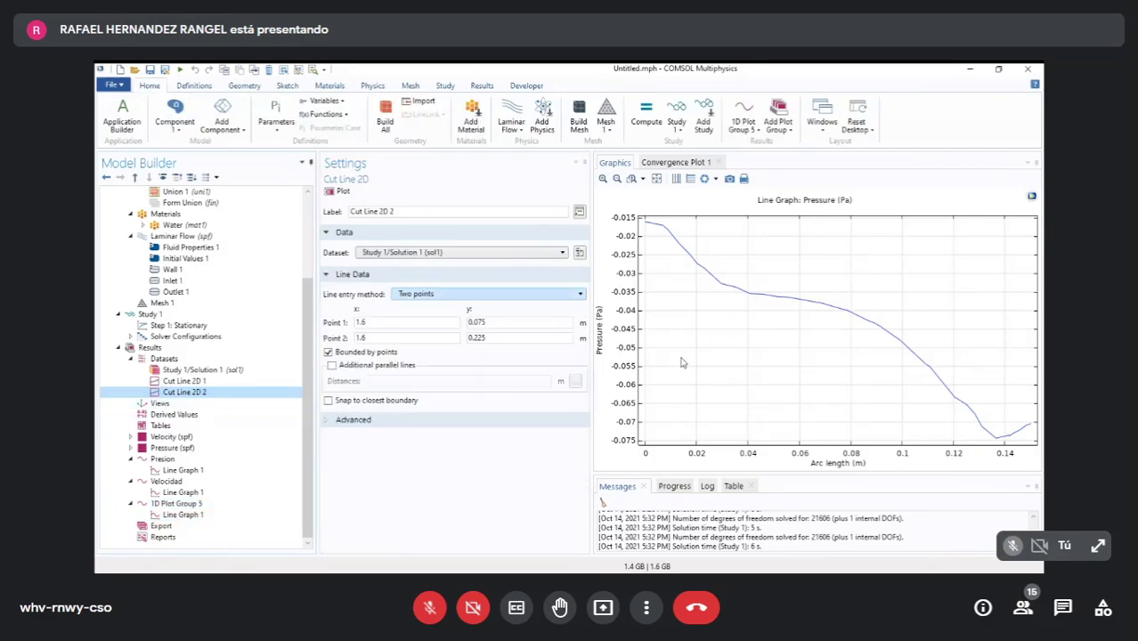
{"action": "left_click", "coordinate": [338, 192]}
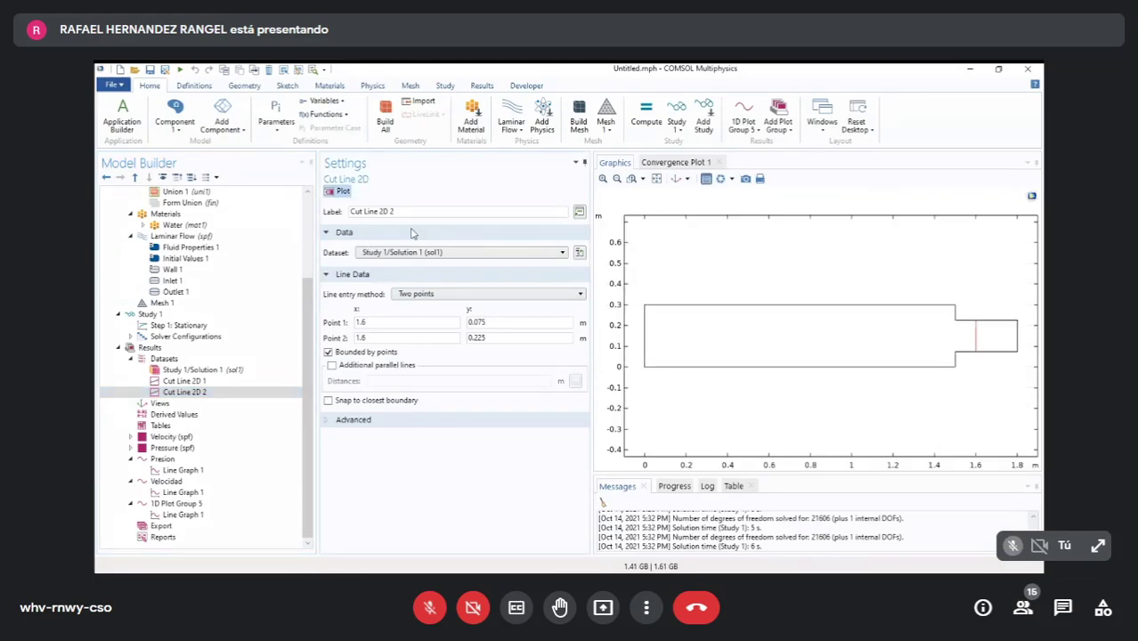
{"action": "left_click", "coordinate": [172, 448]}
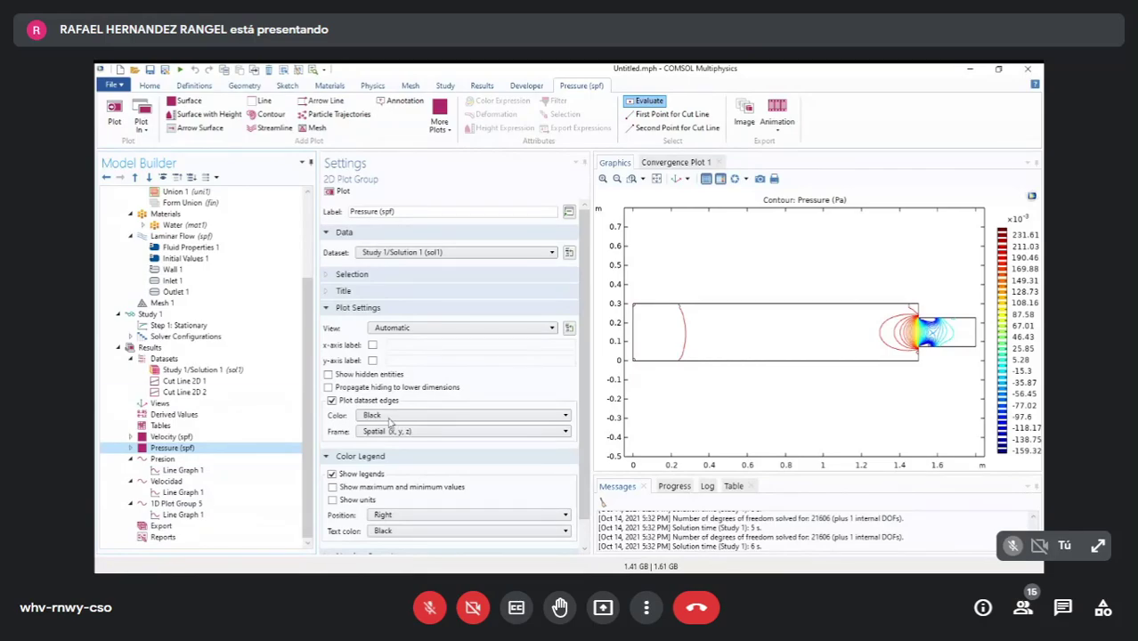
- Set the x coordinate of both Cut Line 2D 2 points to 1.7 m and view the pressure line graph
{"action": "left_click", "coordinate": [184, 392]}
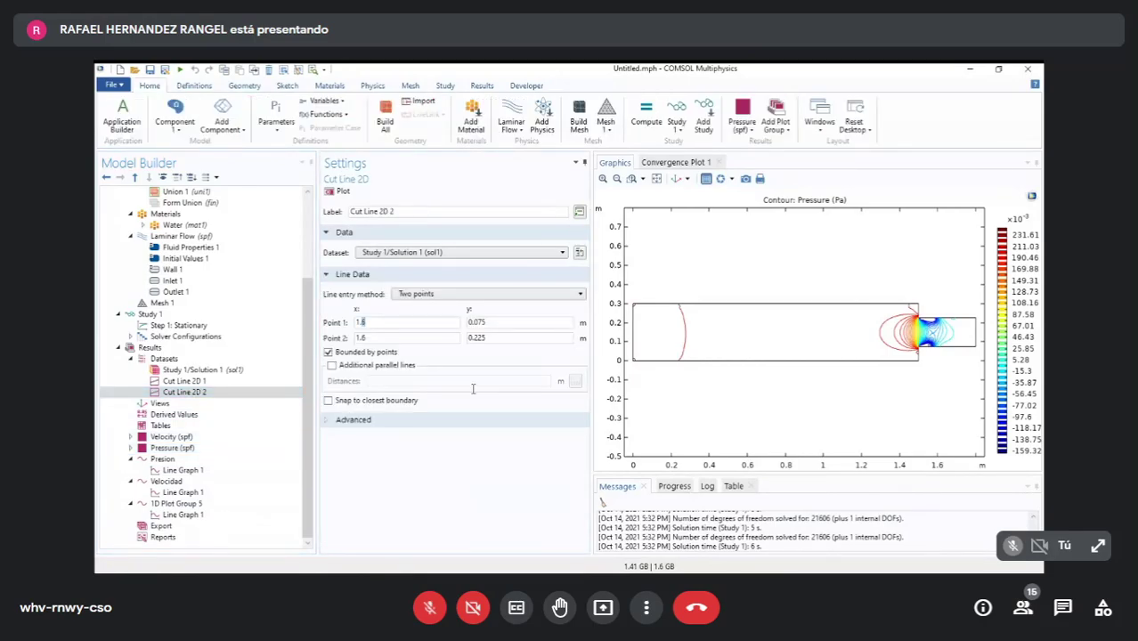
{"action": "type", "text": "7"}
{"action": "key", "text": "Tab"}
{"action": "key", "text": "Tab"}
{"action": "type", "text": "1.7"}
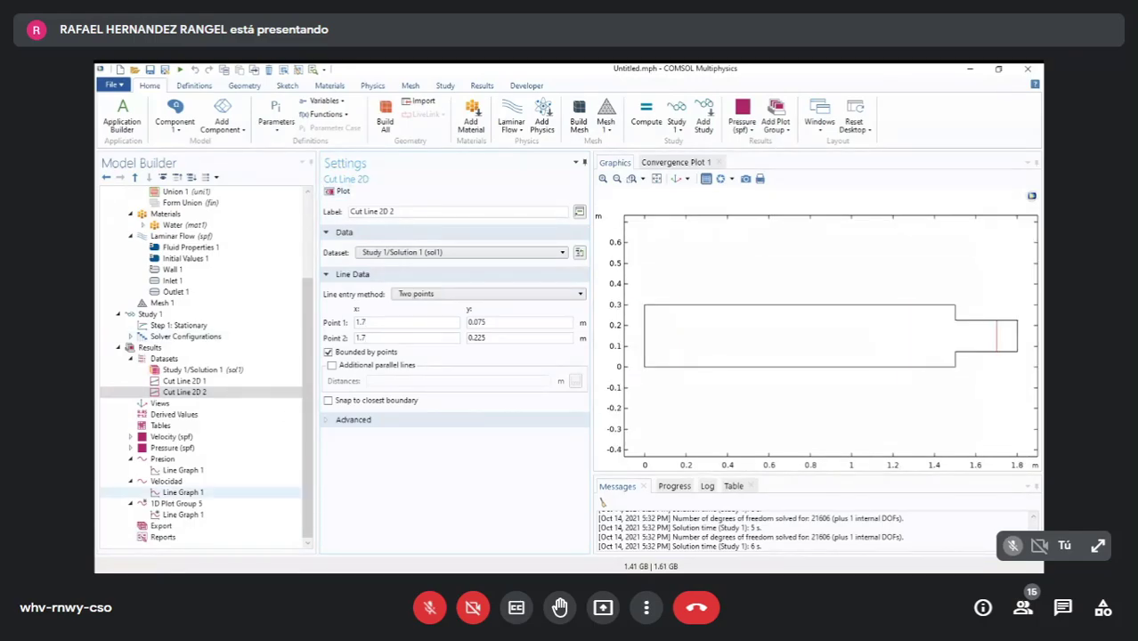
{"action": "left_click", "coordinate": [176, 503]}
{"action": "left_click", "coordinate": [184, 515]}
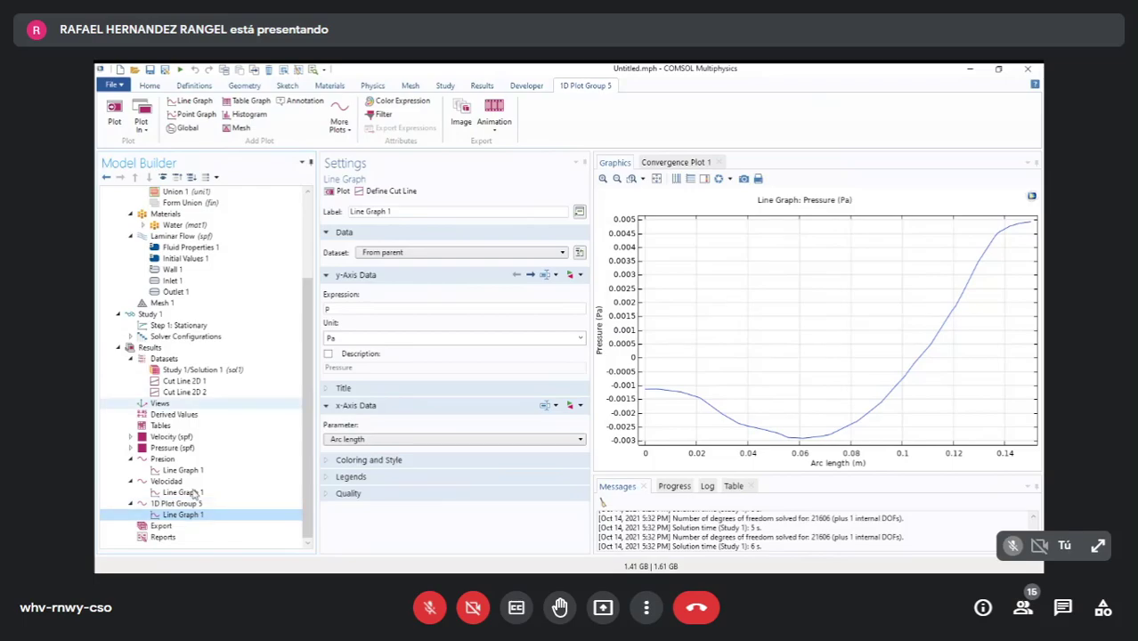
- Try Cut Line 2D 2 at x = 1.75 m in the pressure line graph, then return both points to 1.7 m
{"action": "left_click", "coordinate": [184, 392]}
{"action": "type", "text": "5"}
{"action": "left_click", "coordinate": [176, 503]}
{"action": "left_click", "coordinate": [234, 514]}
{"action": "left_click", "coordinate": [233, 504]}
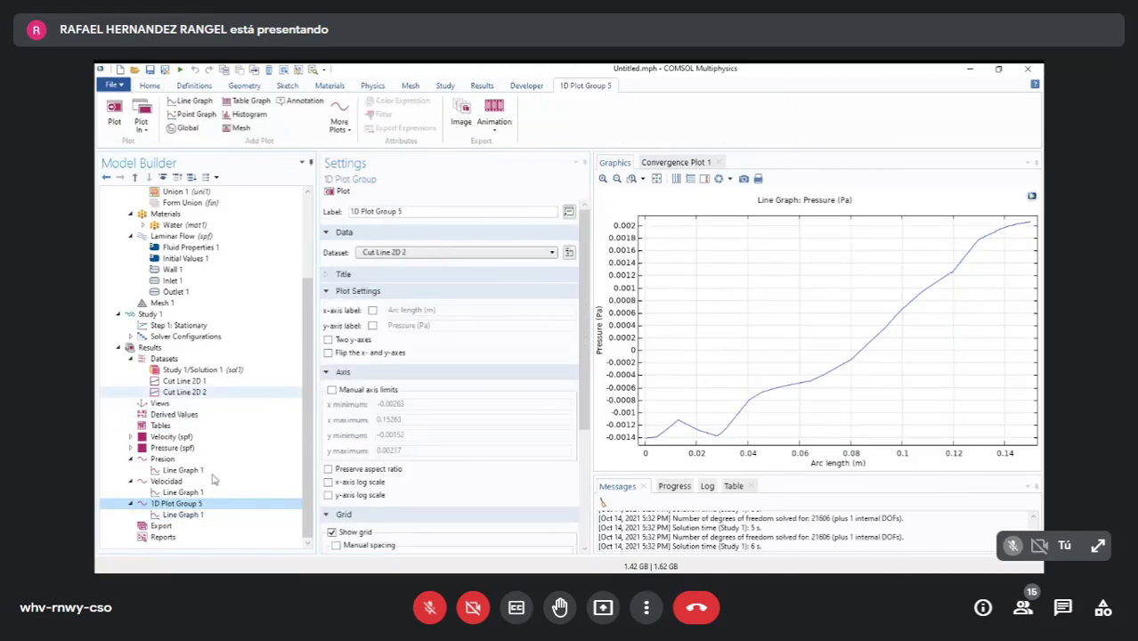
{"action": "left_click", "coordinate": [205, 392]}
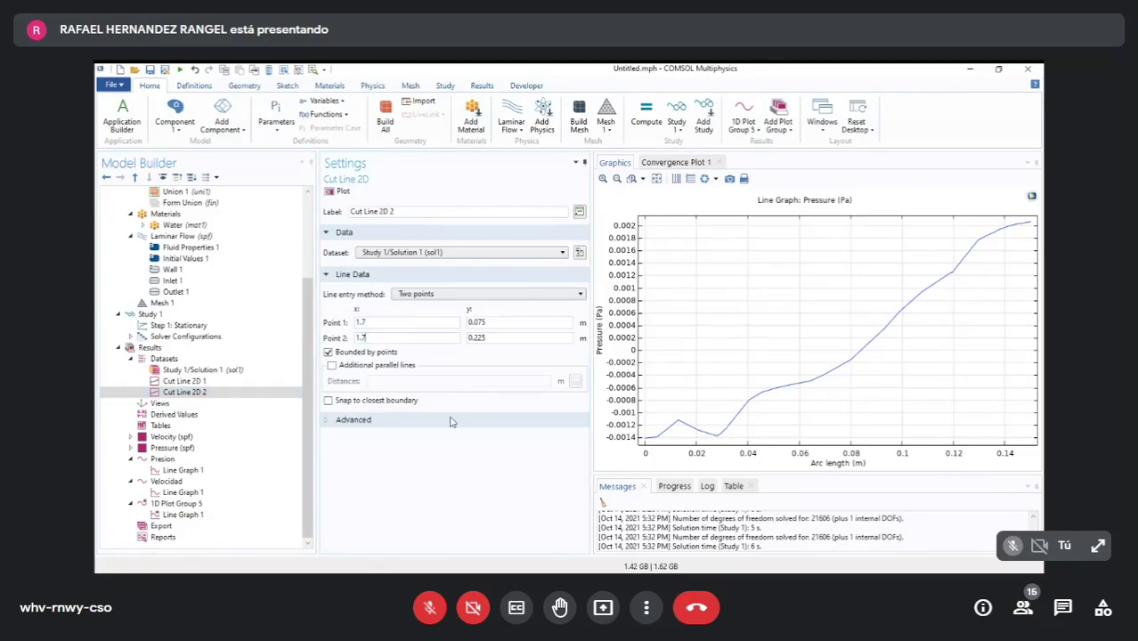
{"action": "left_click", "coordinate": [176, 503]}
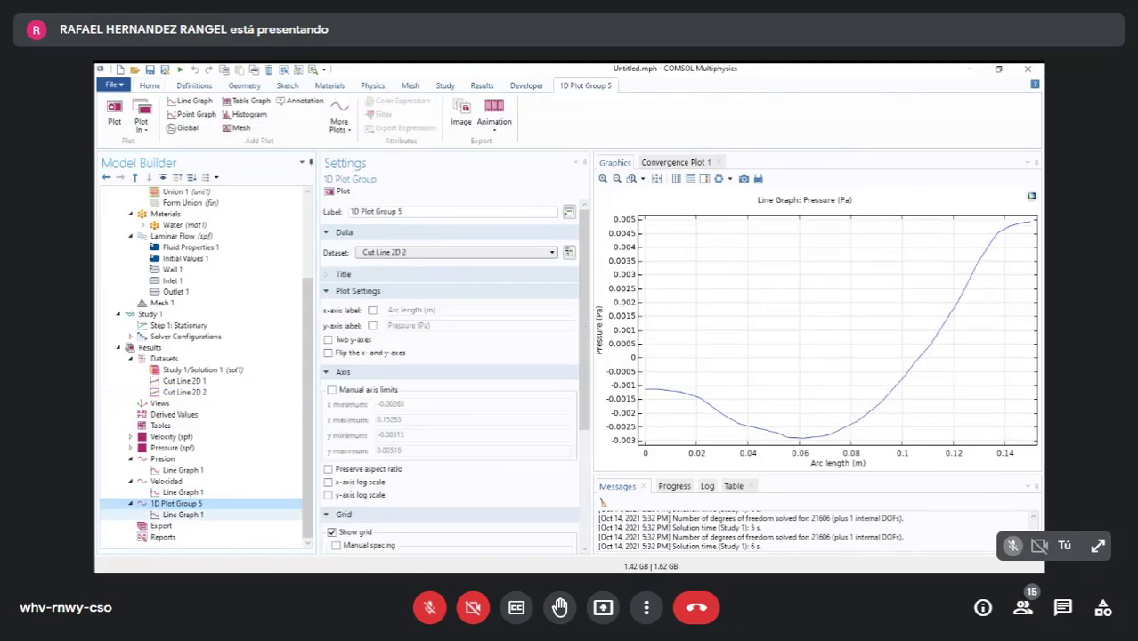
- Browse the y-axis expressions of 1D Plot Group 5's line graph to the Laminar Flow velocity and pressure variables
{"action": "left_click", "coordinate": [182, 515]}
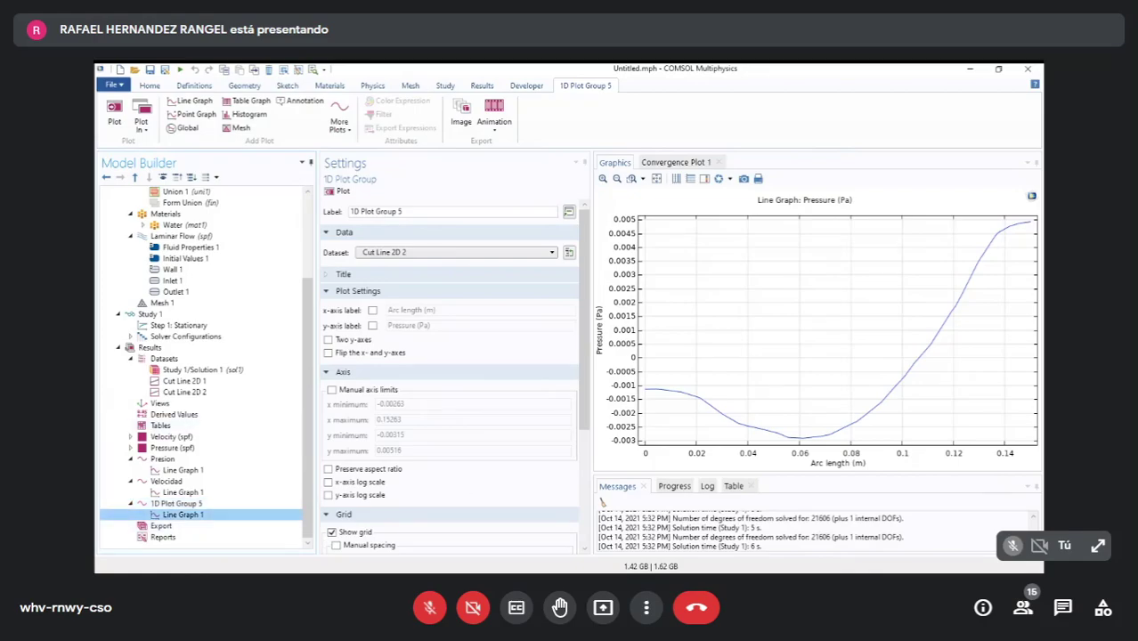
{"action": "left_click", "coordinate": [571, 274]}
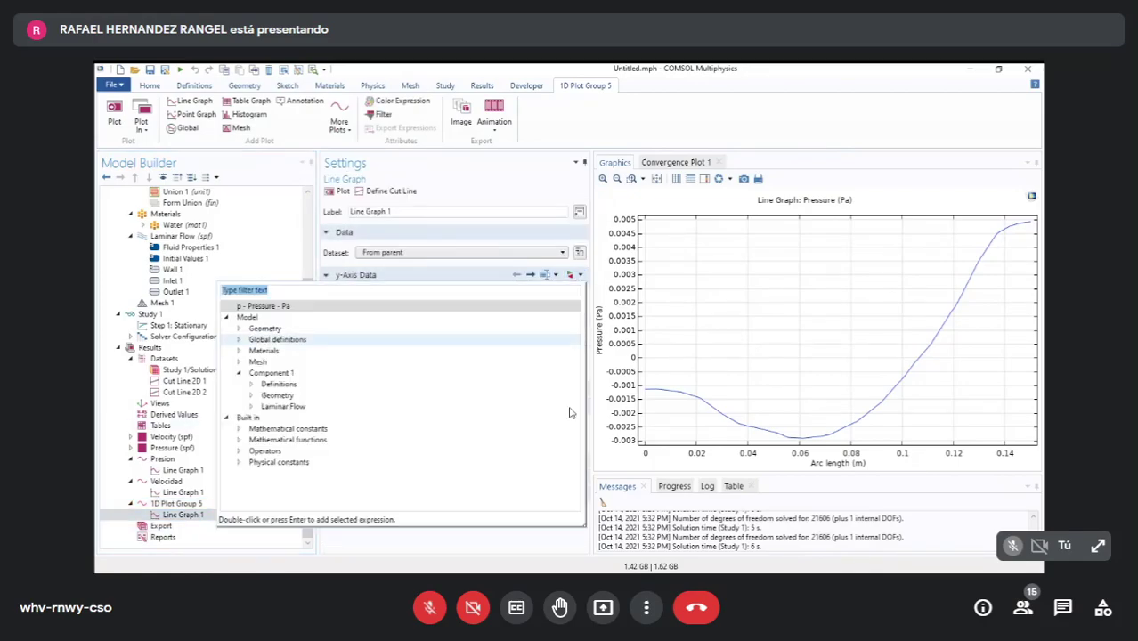
{"action": "key", "text": "Down"}
{"action": "key", "text": "Right"}
{"action": "key", "text": "Down"}
{"action": "key", "text": "Down"}
{"action": "key", "text": "Down"}
{"action": "key", "text": "Down"}
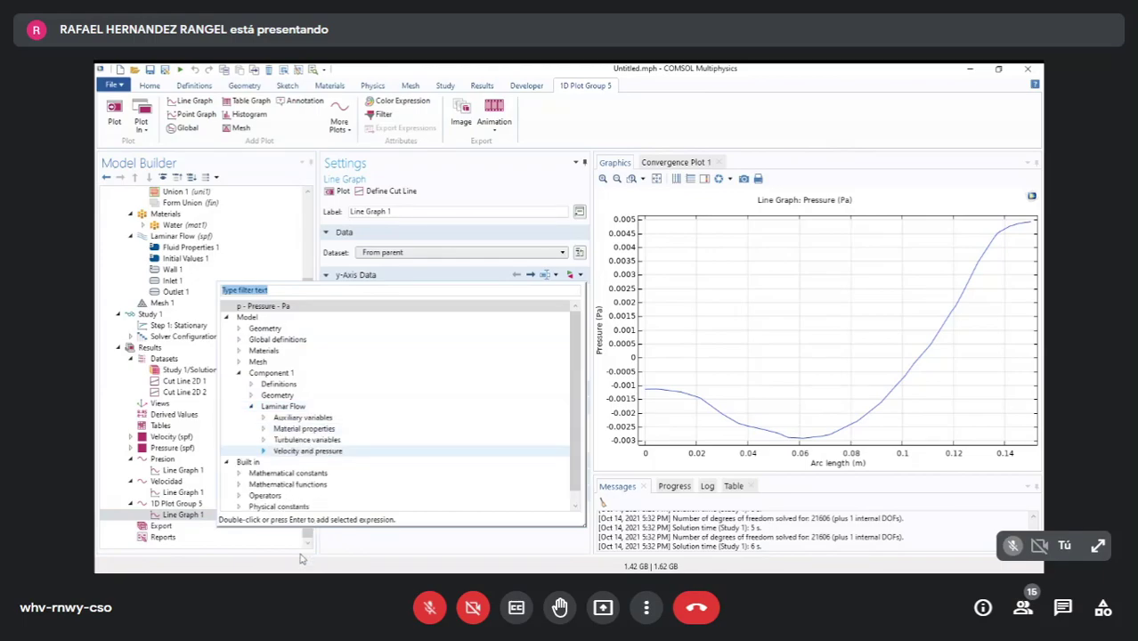
- Set the y-axis expression of the line graph in 1D Plot Group 5 to the velocity magnitude, spf.U
{"action": "key", "text": "Right"}
{"action": "key", "text": "Down"}
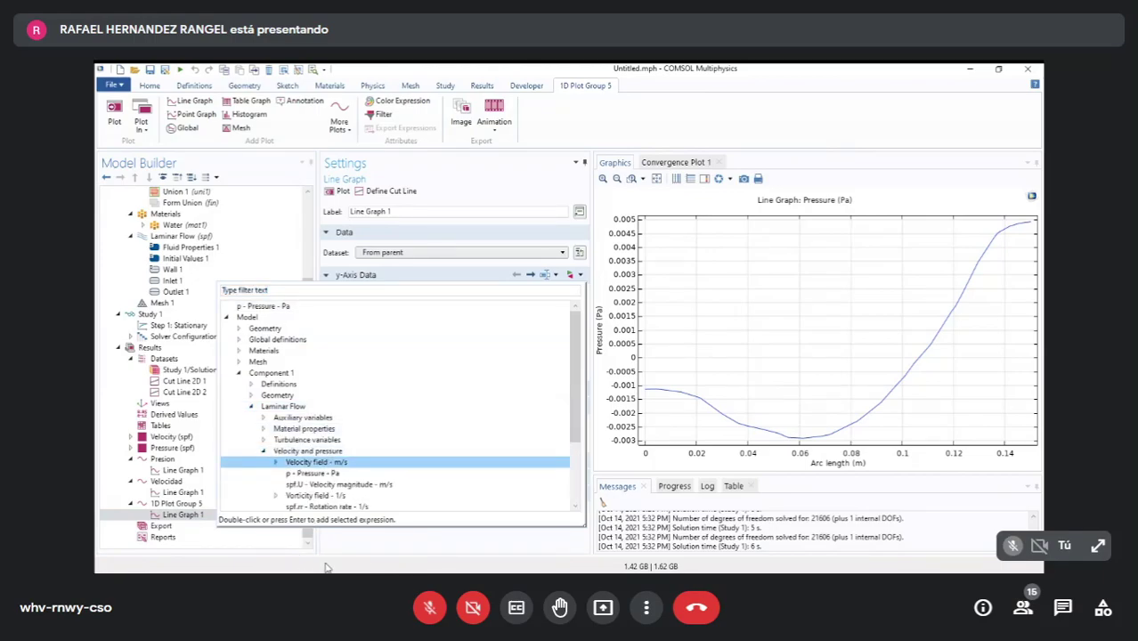
{"action": "key", "text": "Right"}
{"action": "key", "text": "Left"}
{"action": "key", "text": "Down"}
{"action": "key", "text": "Down"}
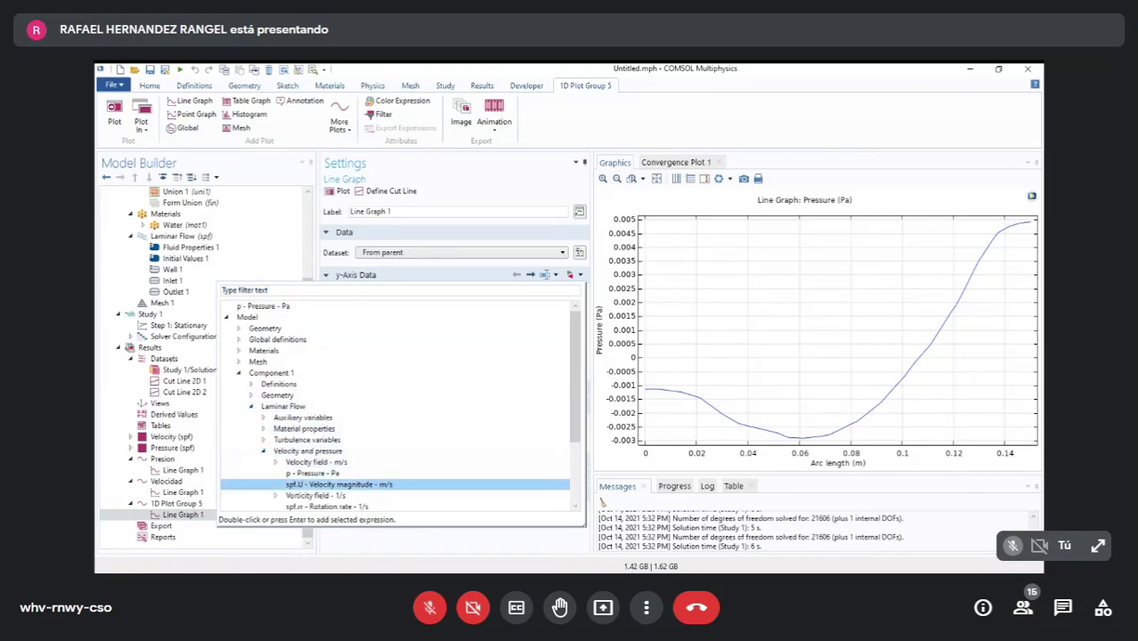
{"action": "key", "text": "Return"}
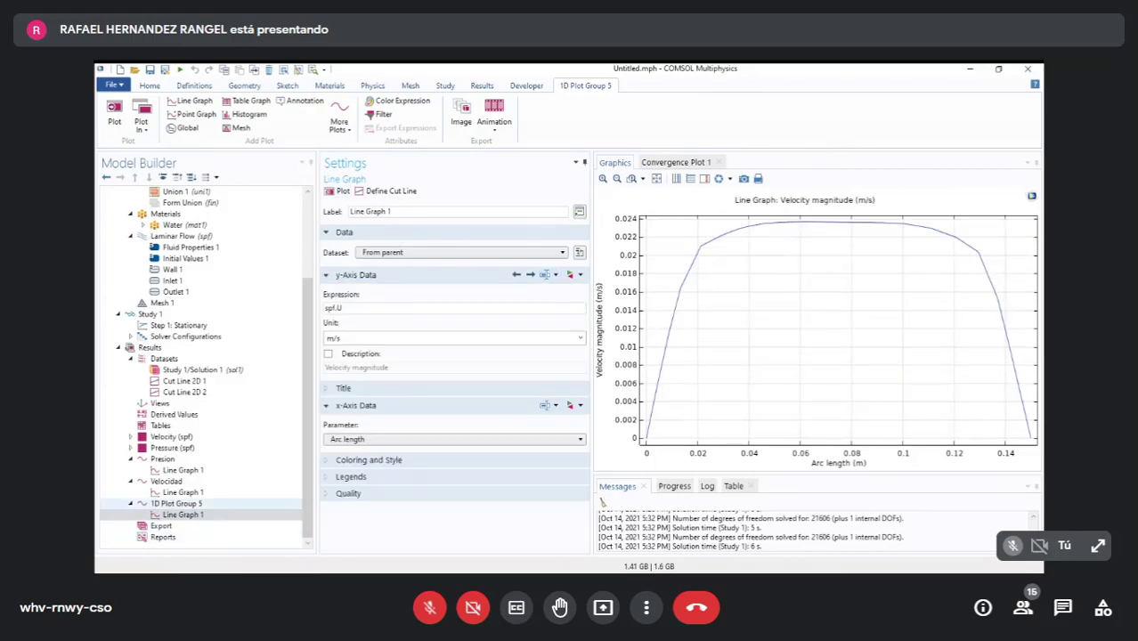
- Compare the curves of 1D Plot Group 5, Velocidad and Presion along their cut lines
{"action": "left_click", "coordinate": [176, 504]}
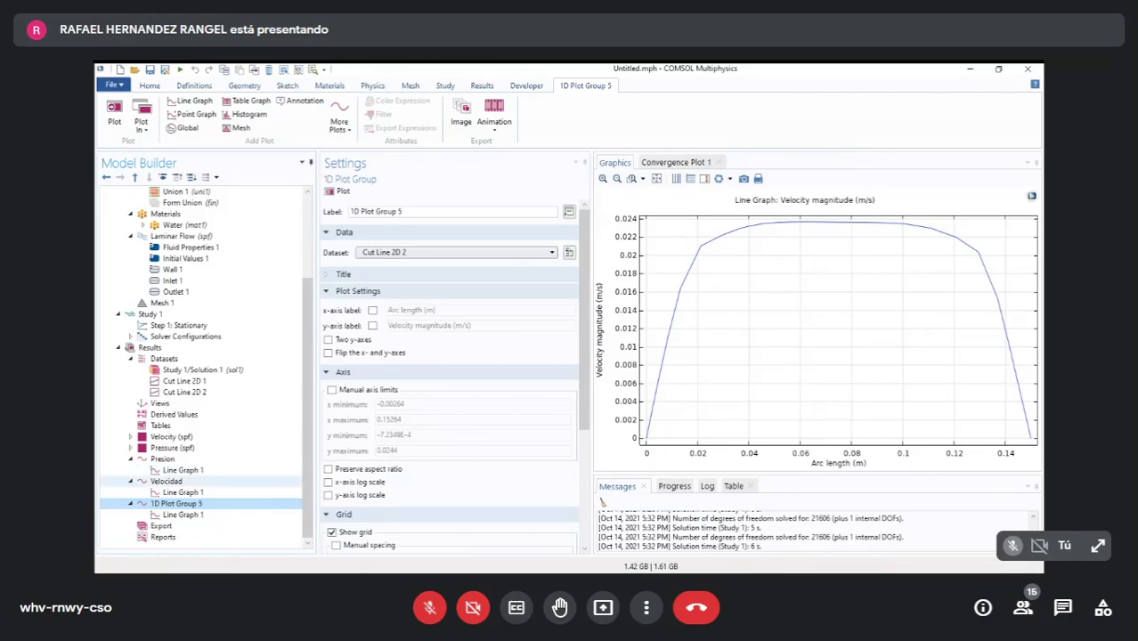
{"action": "left_click", "coordinate": [166, 482]}
{"action": "left_click", "coordinate": [162, 458]}
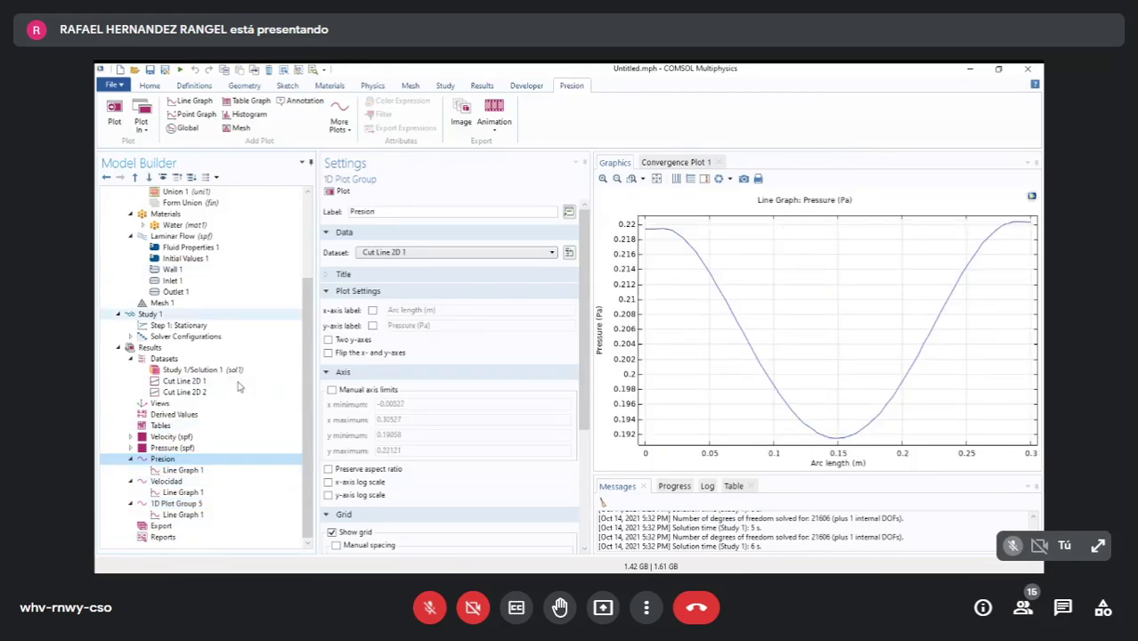
{"action": "scroll", "coordinate": [236, 414], "scroll_direction": "up", "scroll_amount": 4}
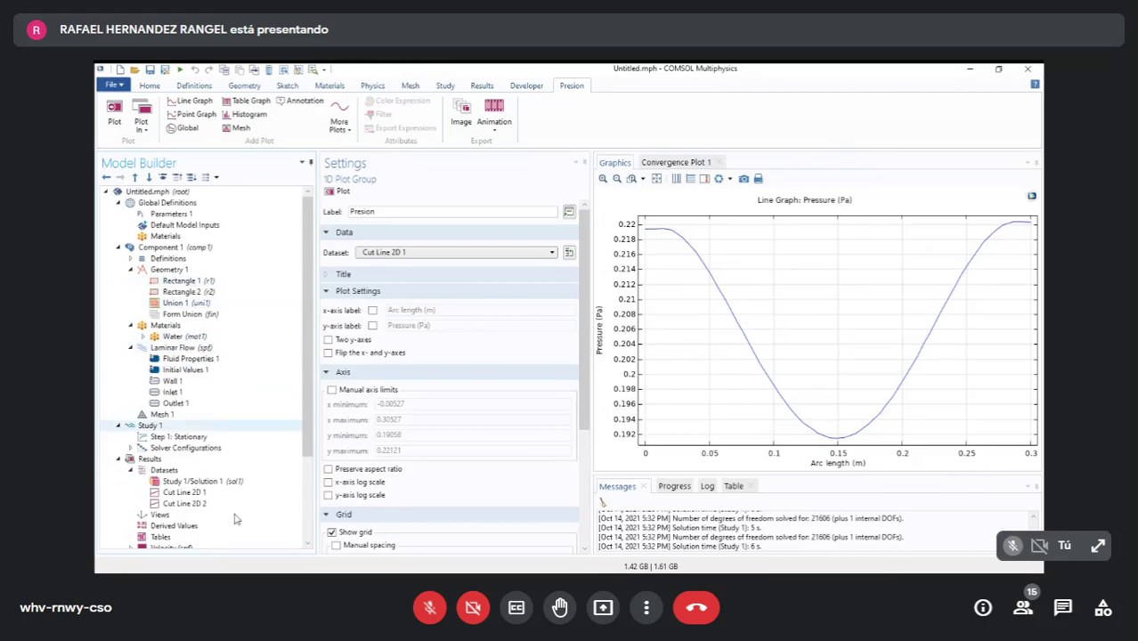
{"action": "scroll", "coordinate": [239, 546], "scroll_direction": "down", "scroll_amount": 4}
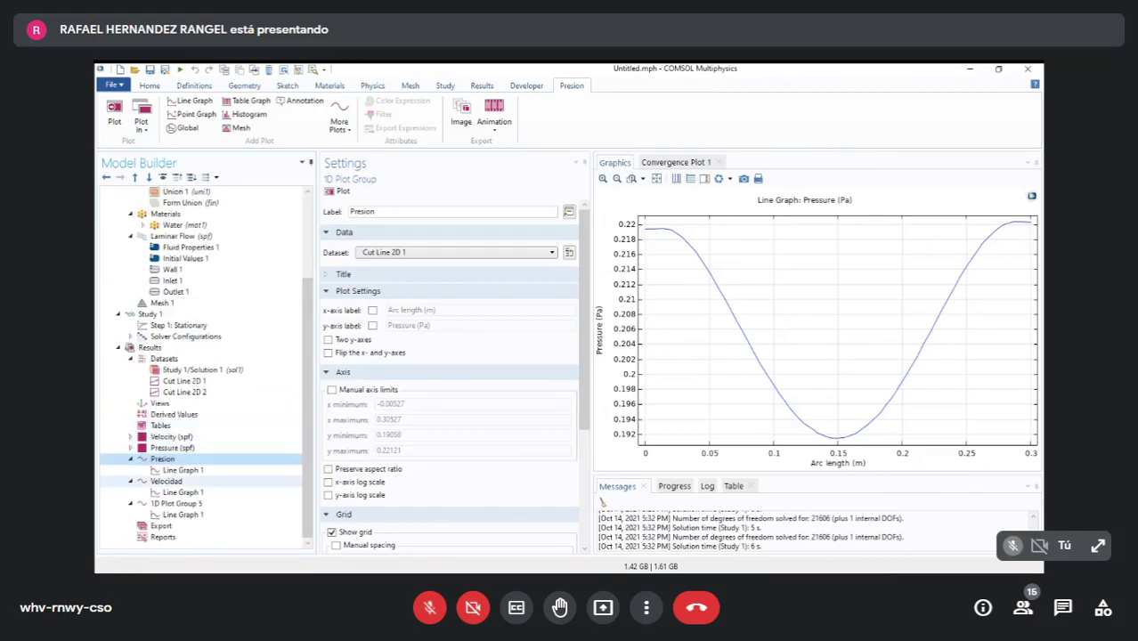
{"action": "left_click", "coordinate": [166, 481]}
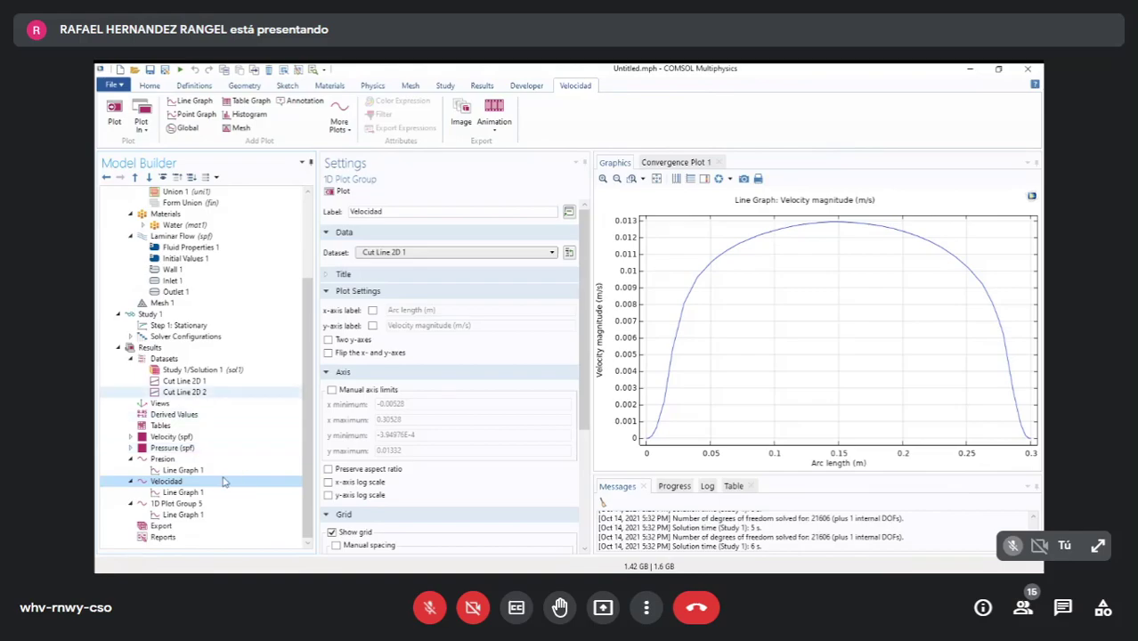
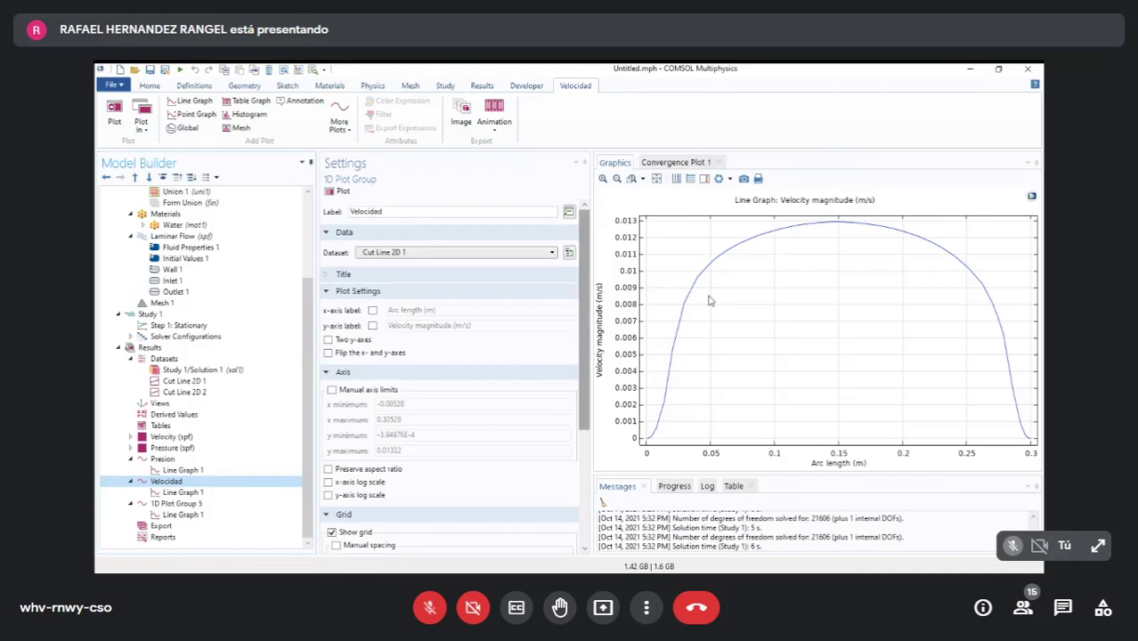
{"action": "left_click", "coordinate": [162, 459]}
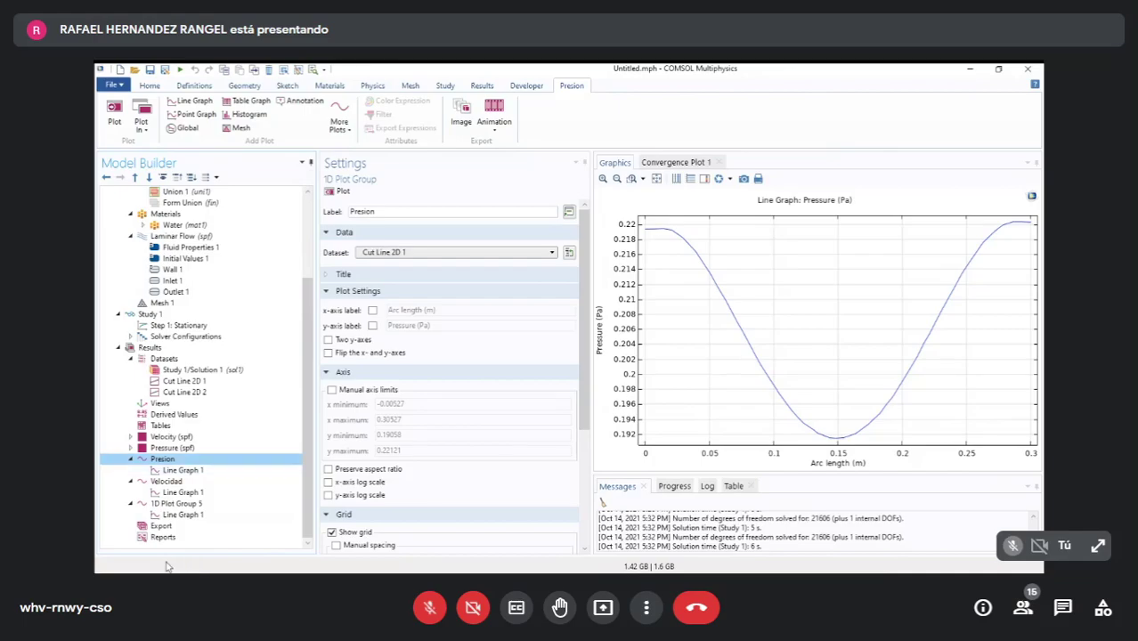
- Delete 1D Plot Group 5 and the Velocidad plot group from the results
{"action": "left_click", "coordinate": [183, 470]}
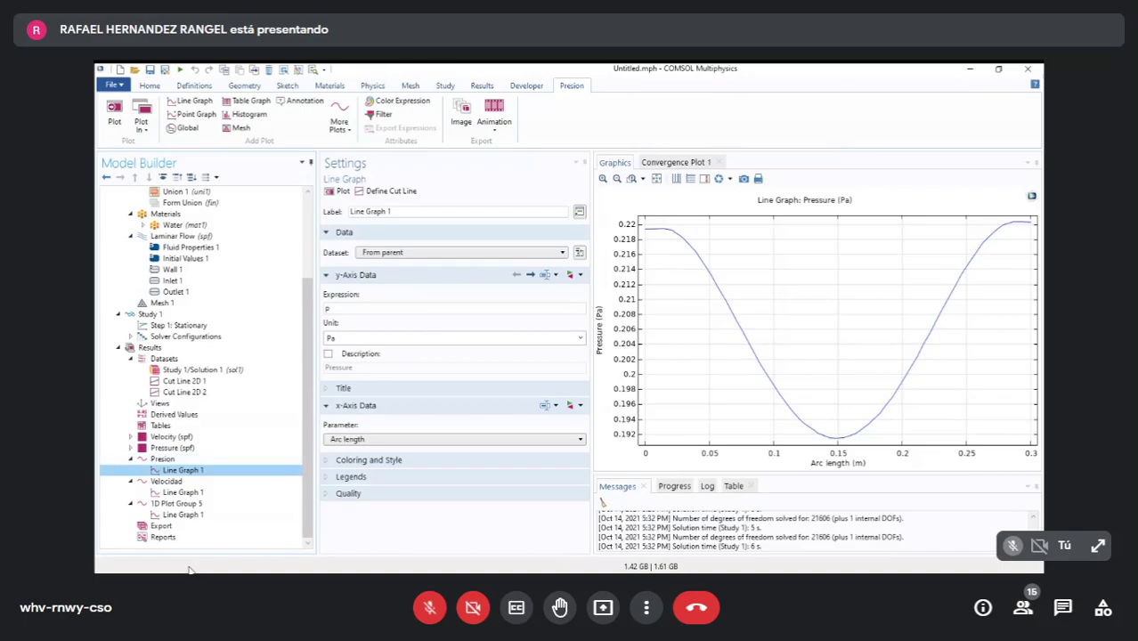
{"action": "key", "text": "Down"}
{"action": "key", "text": "Down"}
{"action": "key", "text": "Down"}
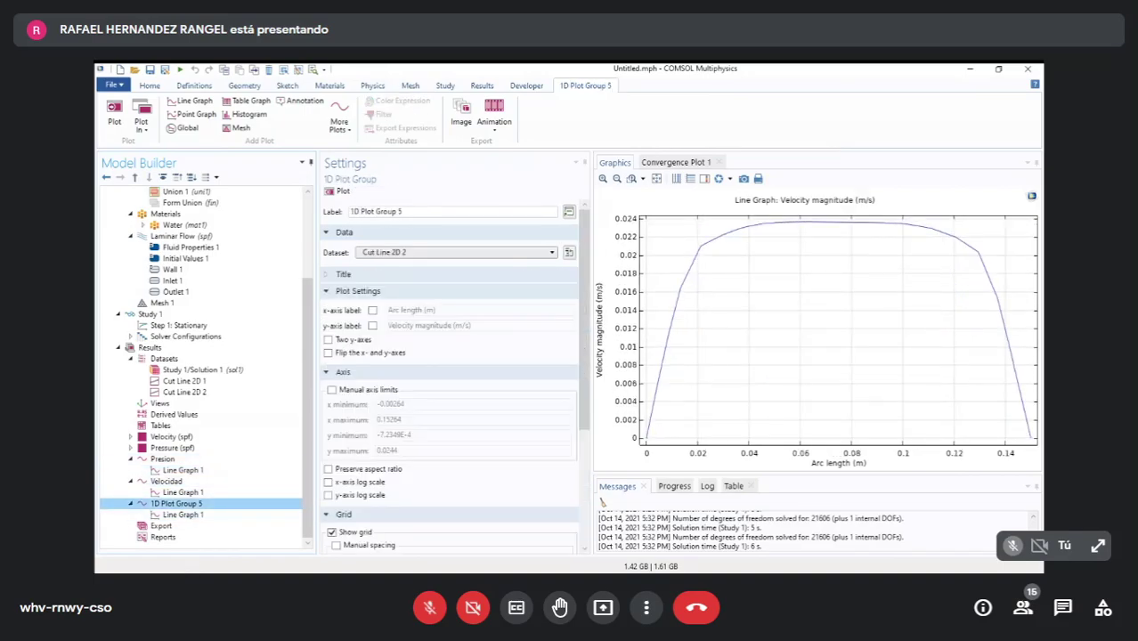
{"action": "key", "text": "Delete"}
{"action": "key", "text": "Return"}
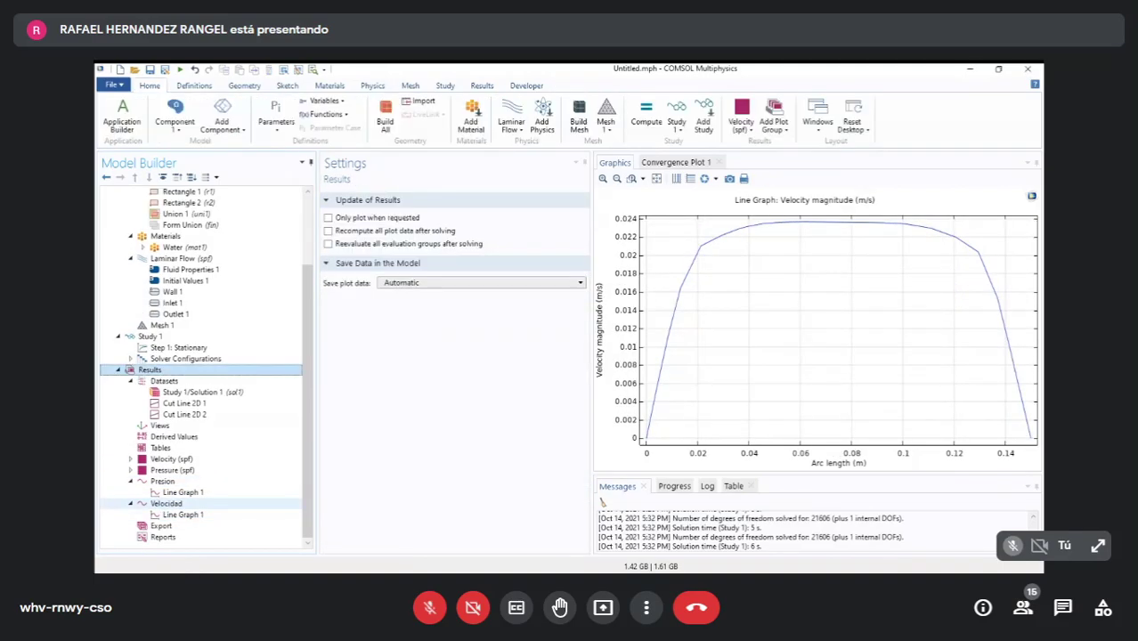
{"action": "left_click", "coordinate": [166, 504]}
{"action": "key", "text": "Delete"}
{"action": "key", "text": "Return"}
- Add a new 1D plot group to the results
{"action": "left_click", "coordinate": [166, 504]}
{"action": "left_click", "coordinate": [476, 89]}
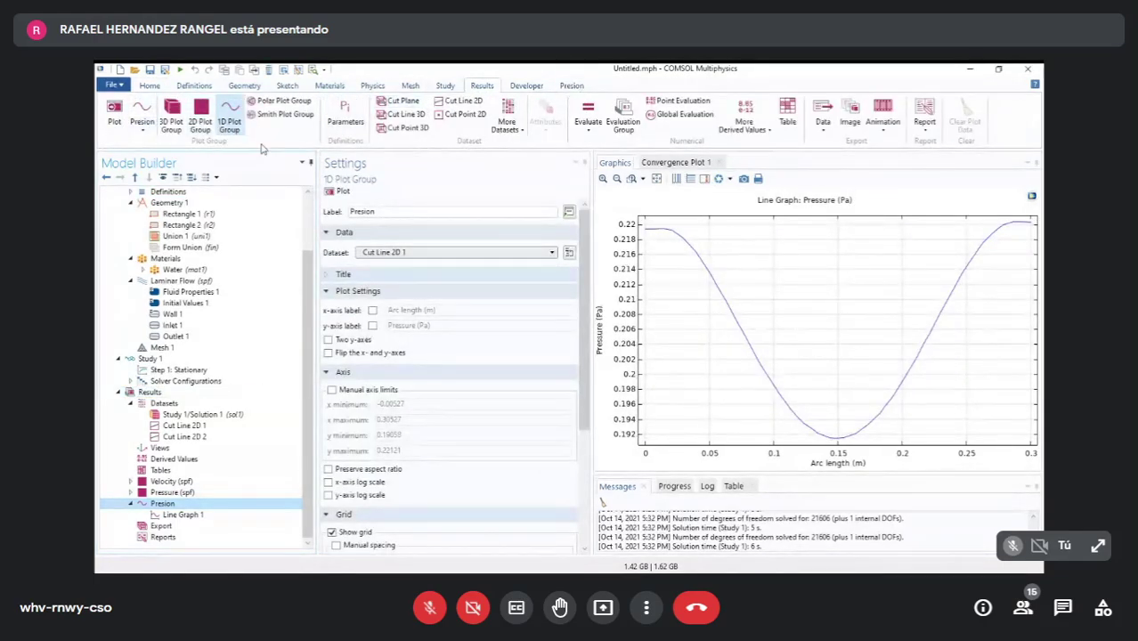
{"action": "left_click", "coordinate": [233, 116]}
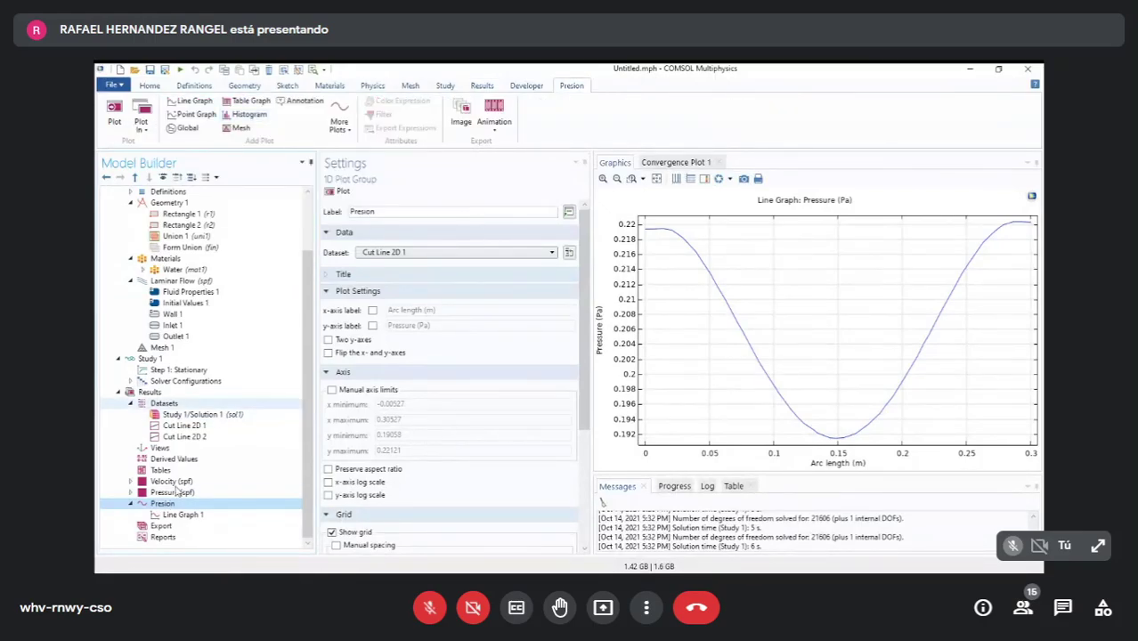
{"action": "left_click", "coordinate": [149, 392]}
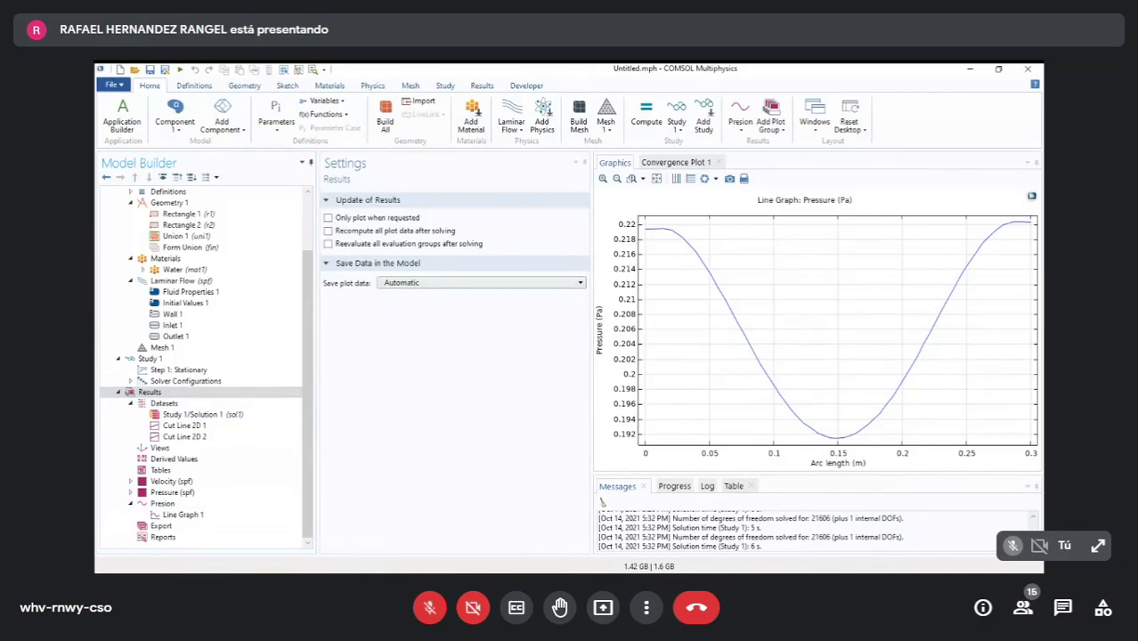
{"action": "left_click", "coordinate": [481, 85]}
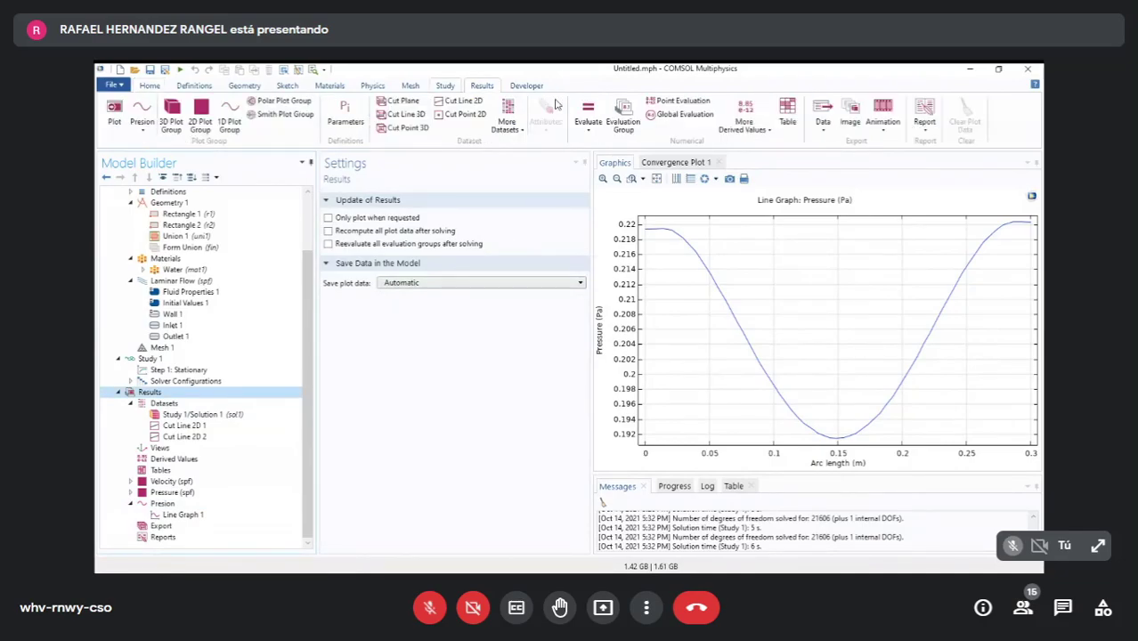
{"action": "left_click", "coordinate": [230, 117]}
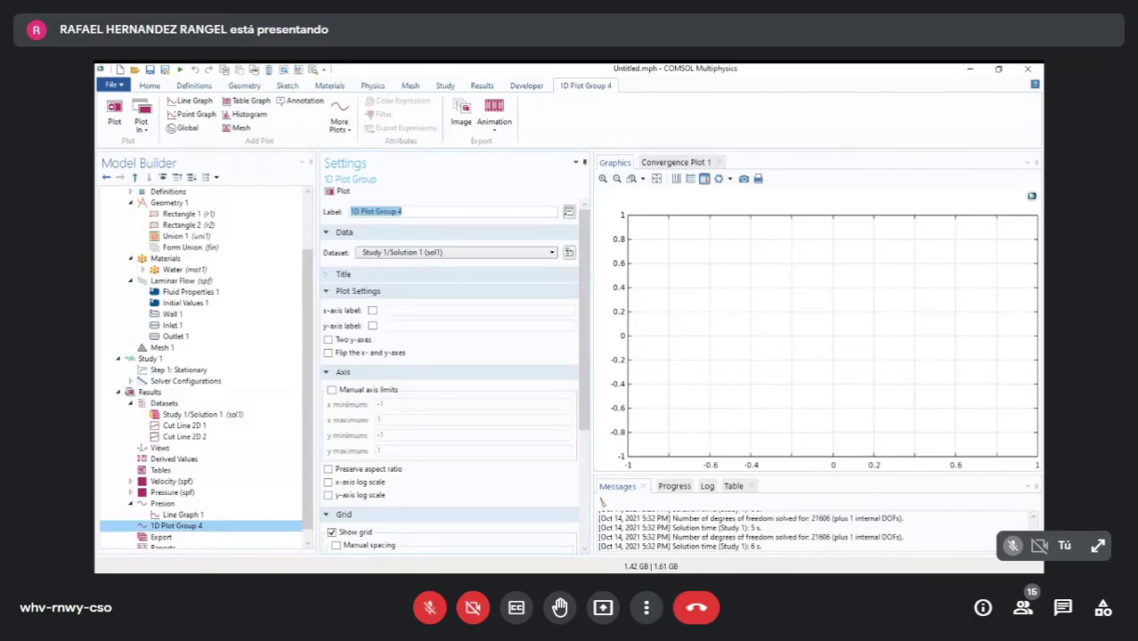
- Set the dataset of the new 1D plot group to Cut Line 2D 1
{"action": "left_click", "coordinate": [163, 504]}
{"action": "left_click", "coordinate": [176, 525]}
{"action": "left_click", "coordinate": [552, 252]}
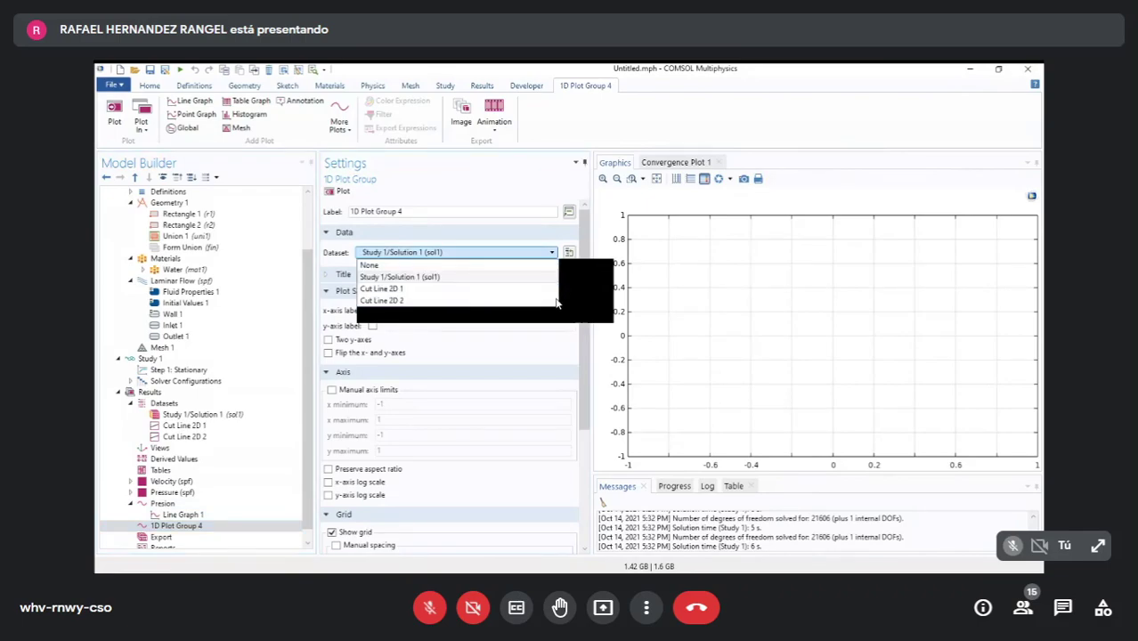
{"action": "left_click", "coordinate": [486, 290]}
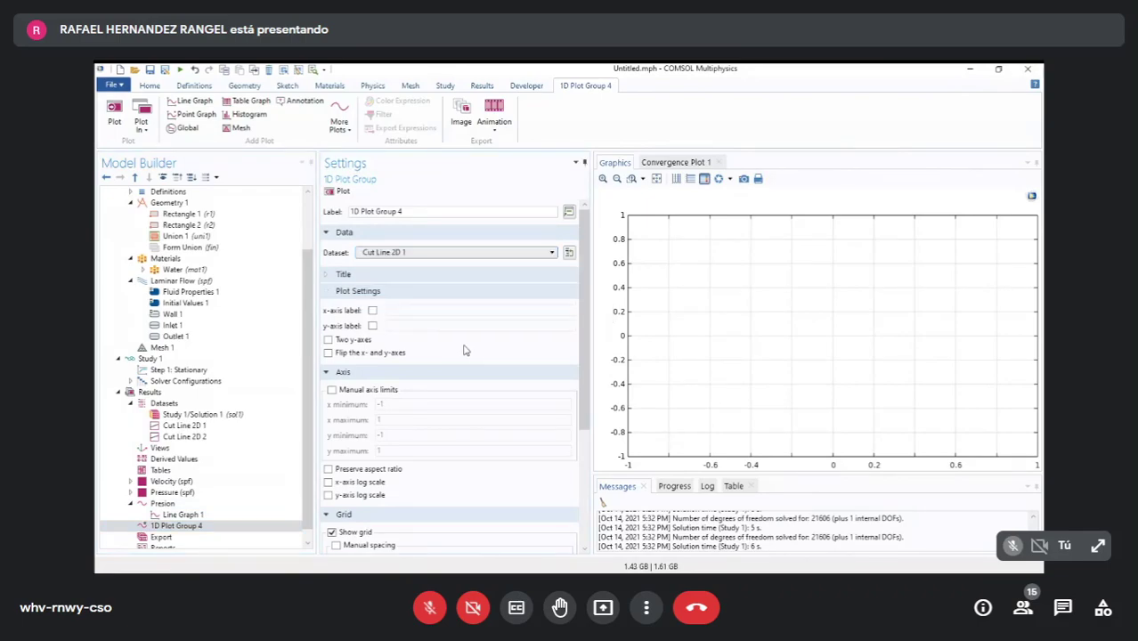
- Add a line graph of the velocity magnitude spf.U to the new 1D plot group and plot it
{"action": "left_click", "coordinate": [176, 525]}
{"action": "left_click", "coordinate": [192, 101]}
{"action": "left_click", "coordinate": [516, 367]}
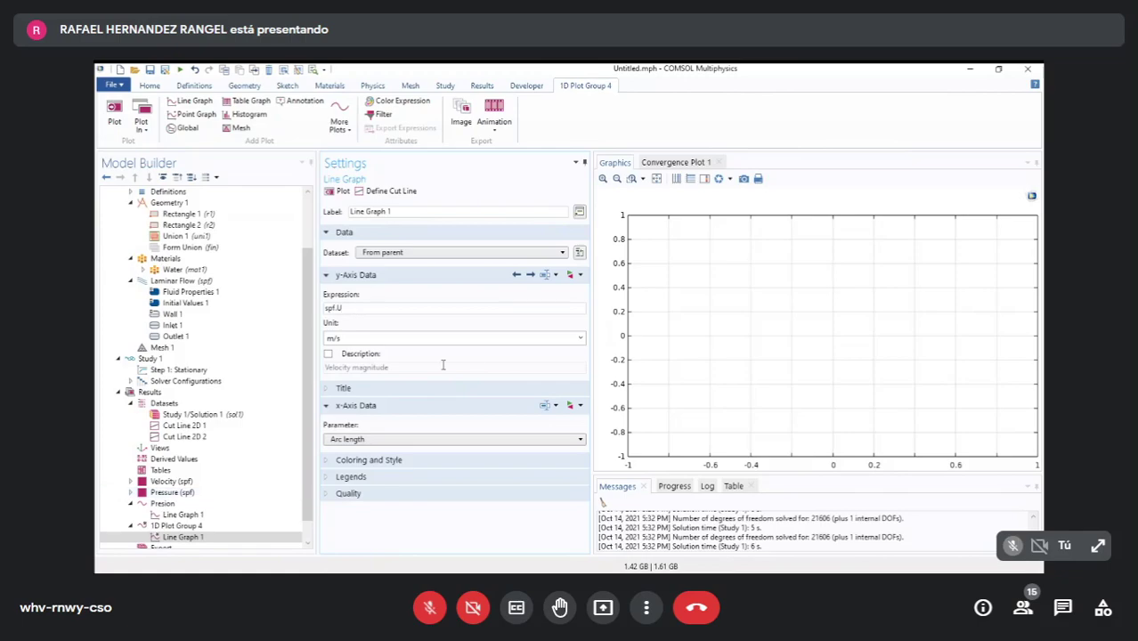
{"action": "left_click", "coordinate": [338, 192]}
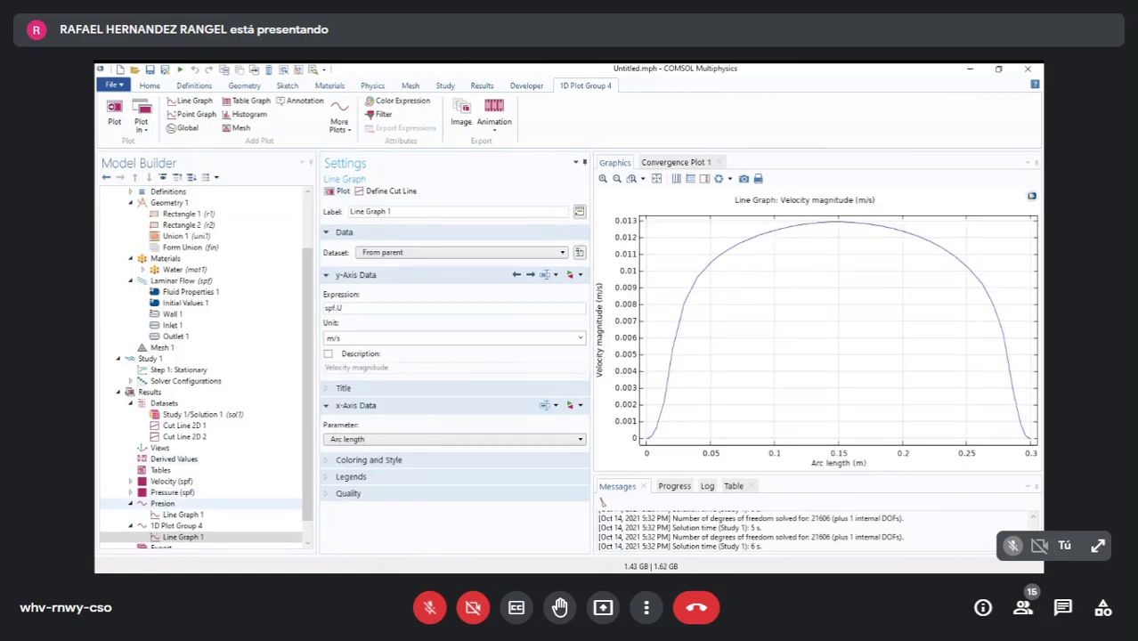
- Label the new 1D plot group "velocidad" and review its title, axis, grid and legend settings
{"action": "left_click", "coordinate": [178, 526]}
{"action": "type", "text": "velocidad"}
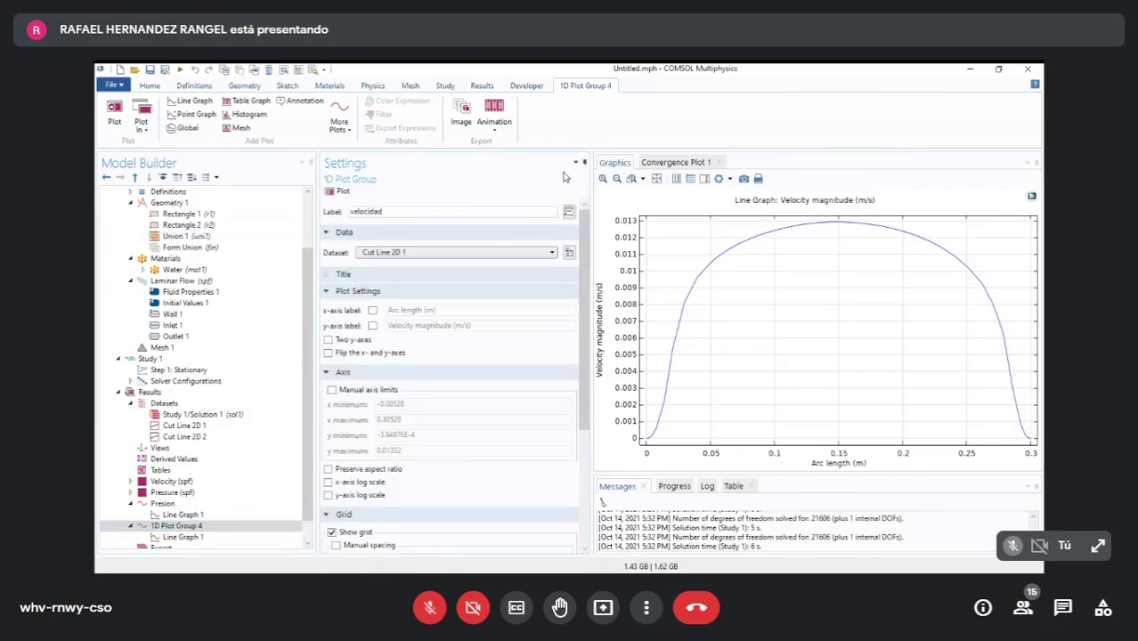
{"action": "left_click", "coordinate": [392, 275]}
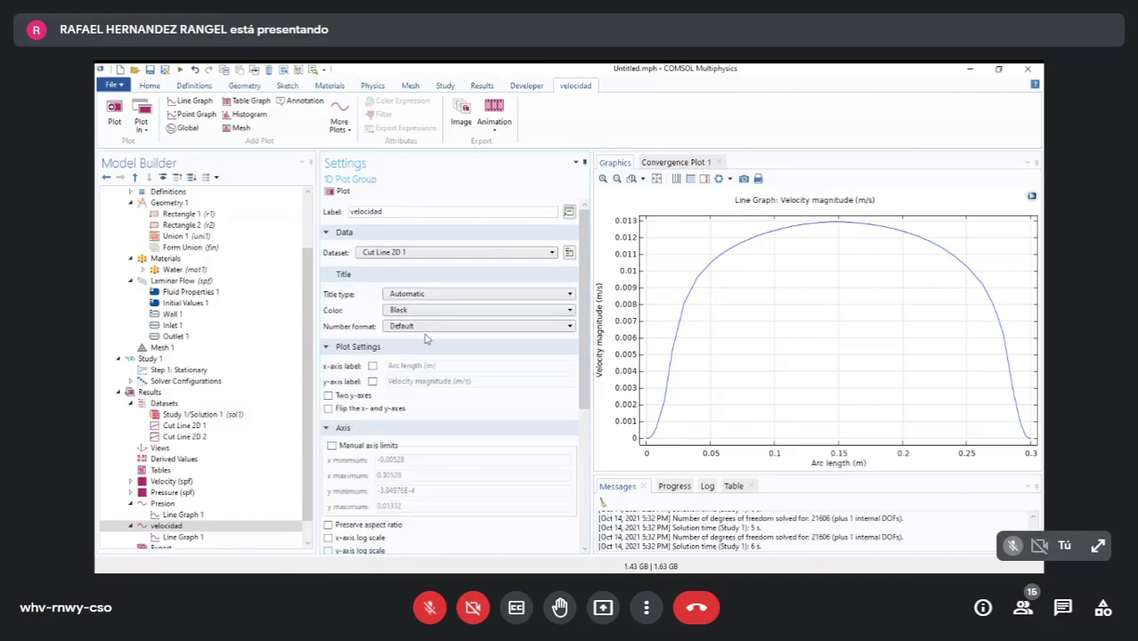
{"action": "left_click", "coordinate": [383, 275]}
{"action": "left_click_drag", "start_coordinate": [583, 322], "coordinate": [584, 377]}
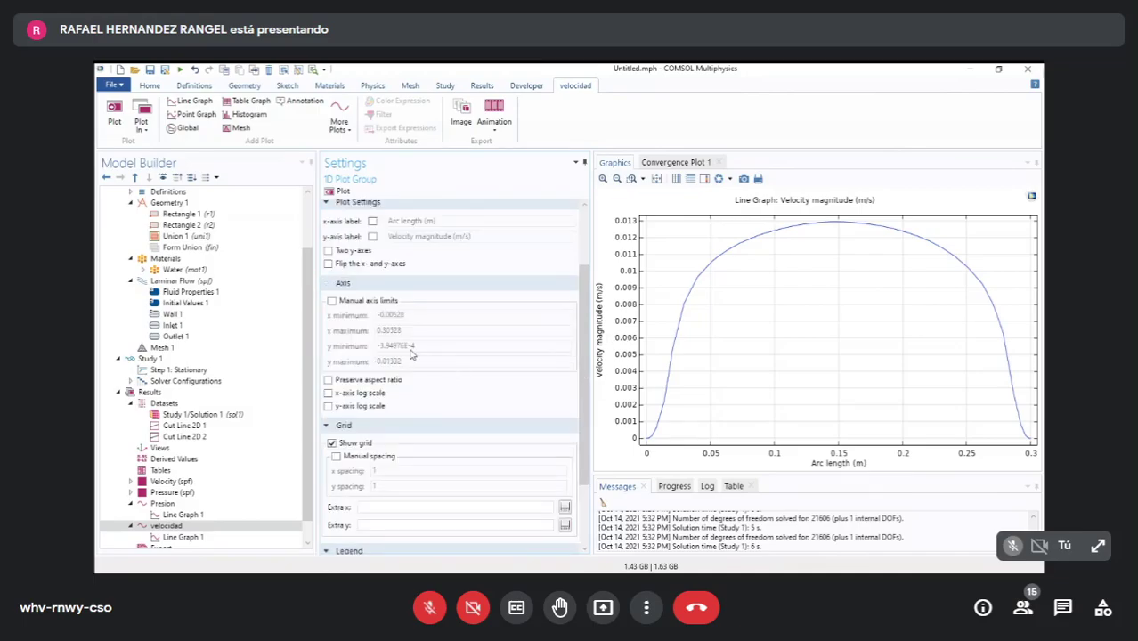
{"action": "scroll", "coordinate": [523, 383], "scroll_direction": "down", "scroll_amount": 3}
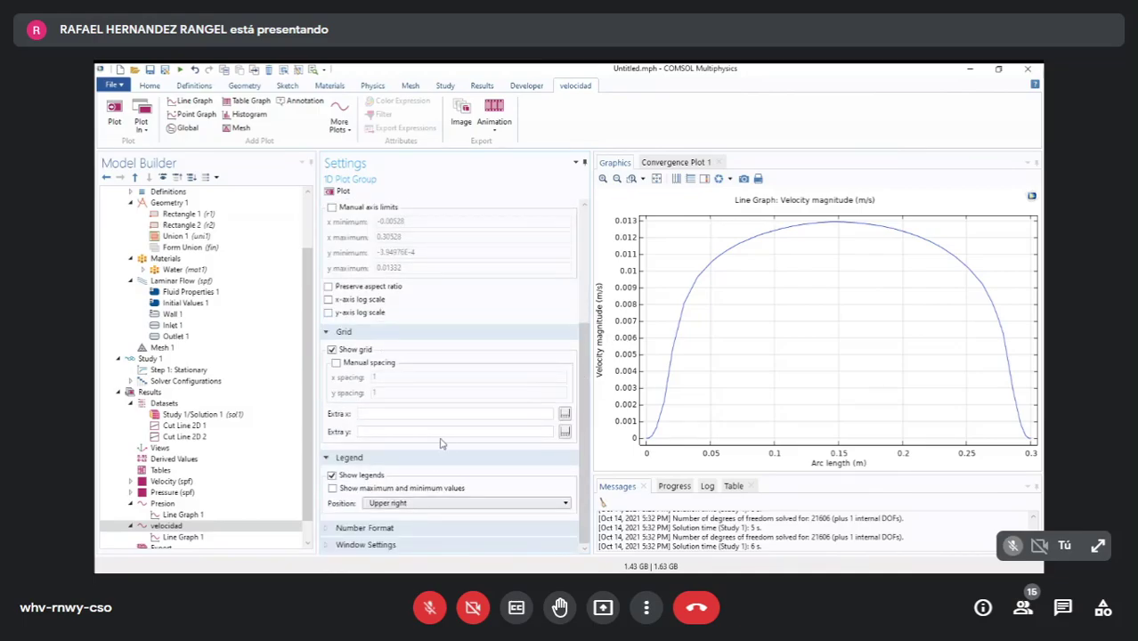
{"action": "scroll", "coordinate": [462, 427], "scroll_direction": "up", "scroll_amount": 6}
- Set the line width of the velocidad group's line graph to 2
{"action": "left_click", "coordinate": [183, 537]}
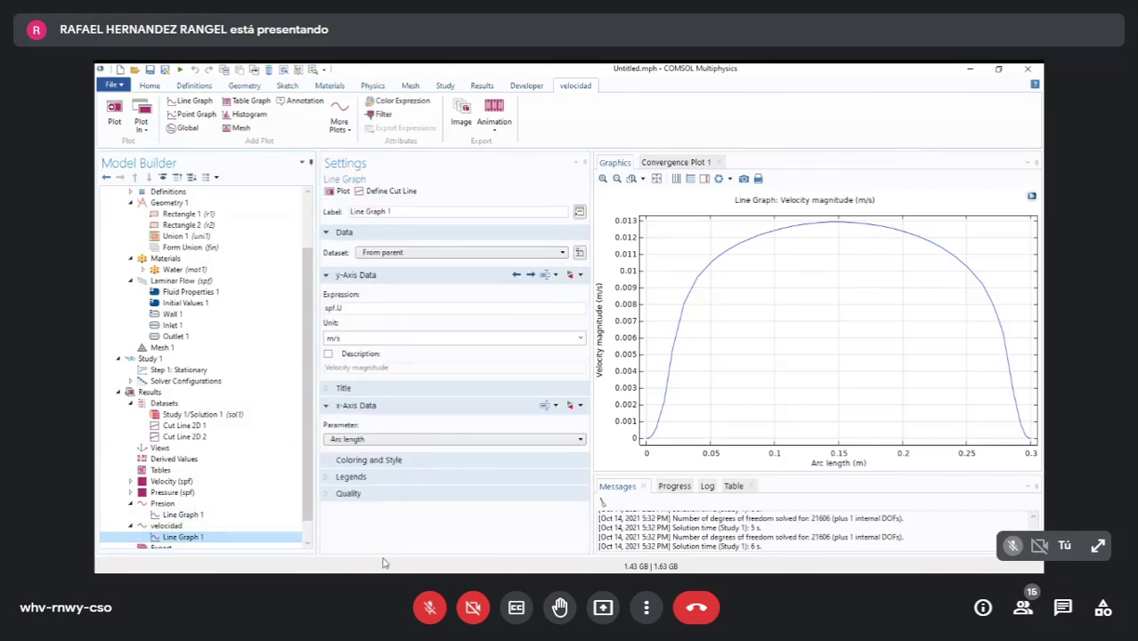
{"action": "left_click", "coordinate": [369, 459]}
{"action": "scroll", "coordinate": [494, 541], "scroll_direction": "down", "scroll_amount": 1}
{"action": "type", "text": "2"}
- Try the Dotted and Dashed line styles on the velocity curve and settle on the Cycle style
{"action": "left_click", "coordinate": [381, 440]}
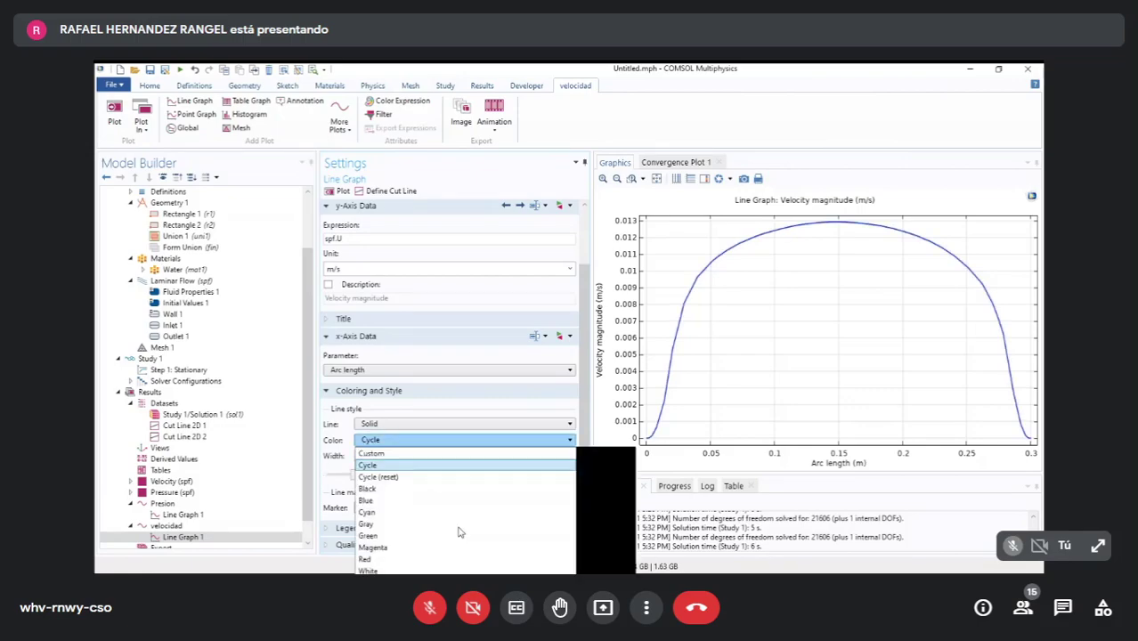
{"action": "left_click", "coordinate": [388, 425]}
{"action": "left_click", "coordinate": [389, 424]}
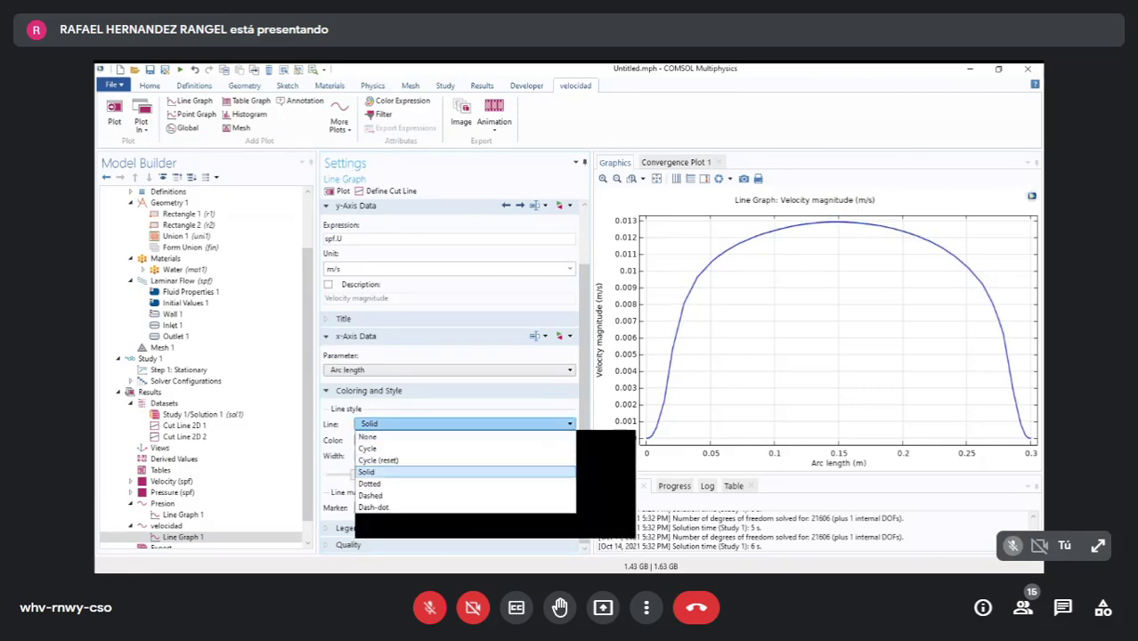
{"action": "left_click", "coordinate": [369, 484]}
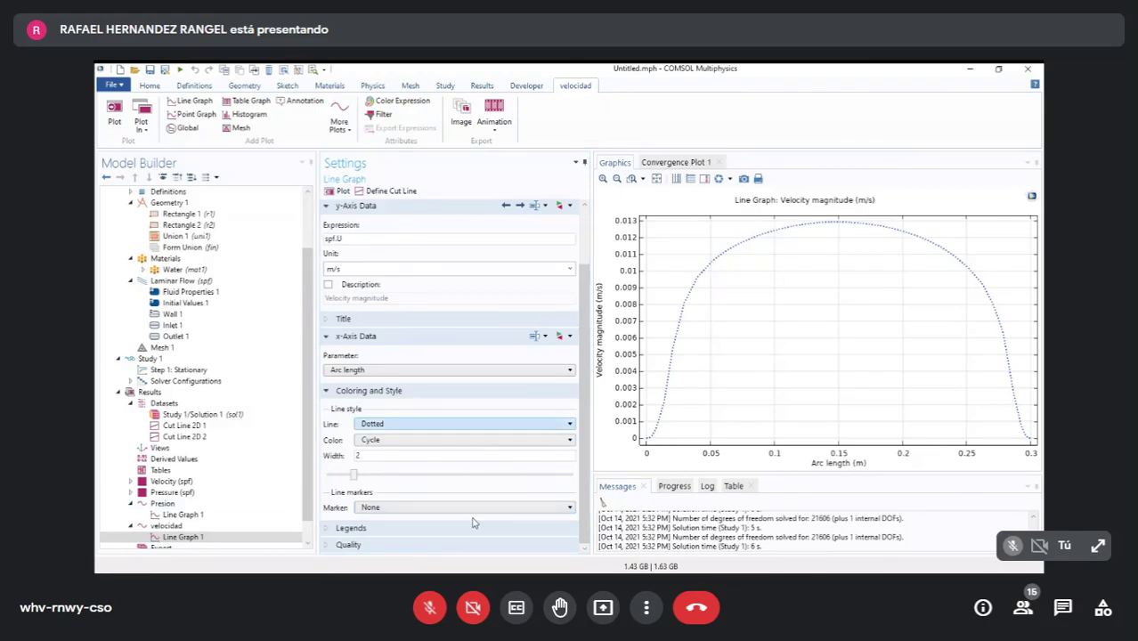
{"action": "left_click", "coordinate": [396, 425]}
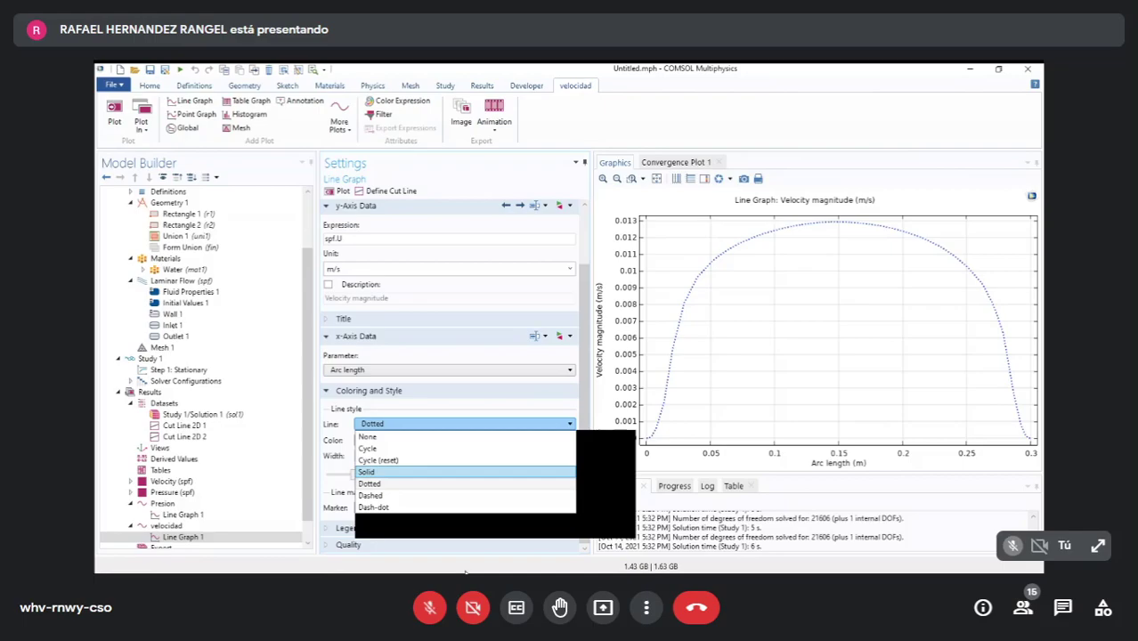
{"action": "left_click", "coordinate": [418, 495]}
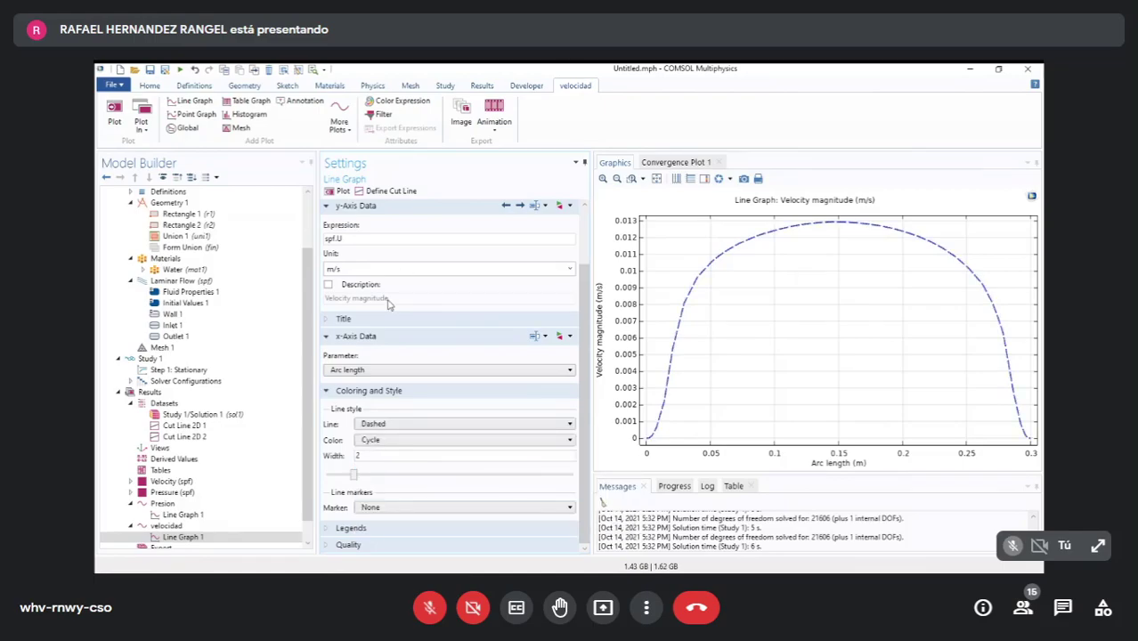
{"action": "left_click", "coordinate": [450, 424]}
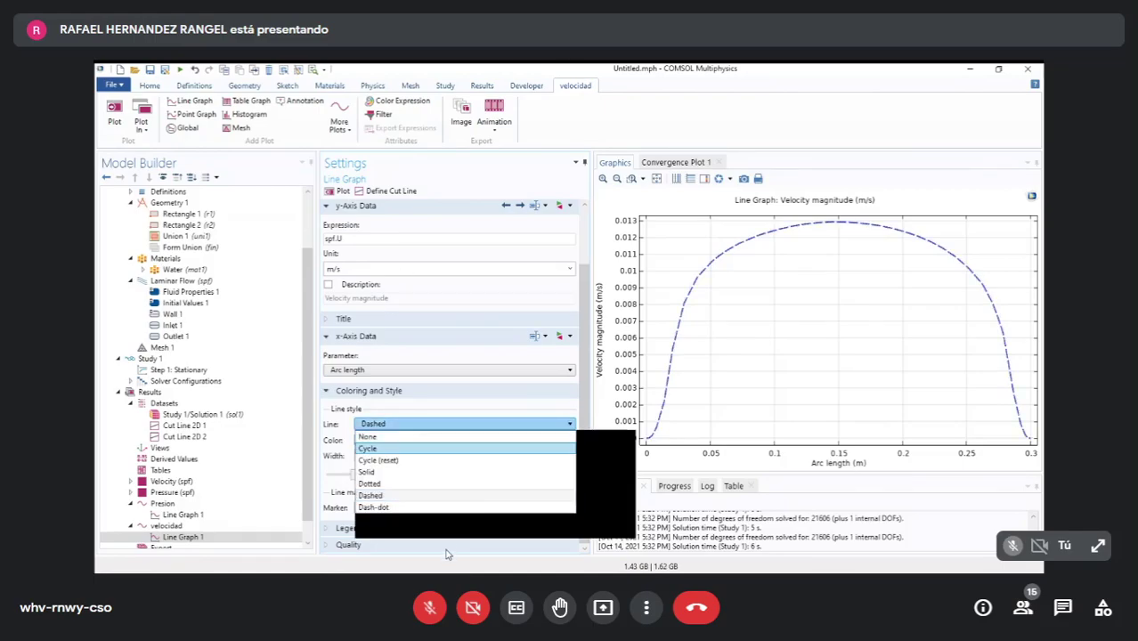
{"action": "left_click", "coordinate": [447, 448]}
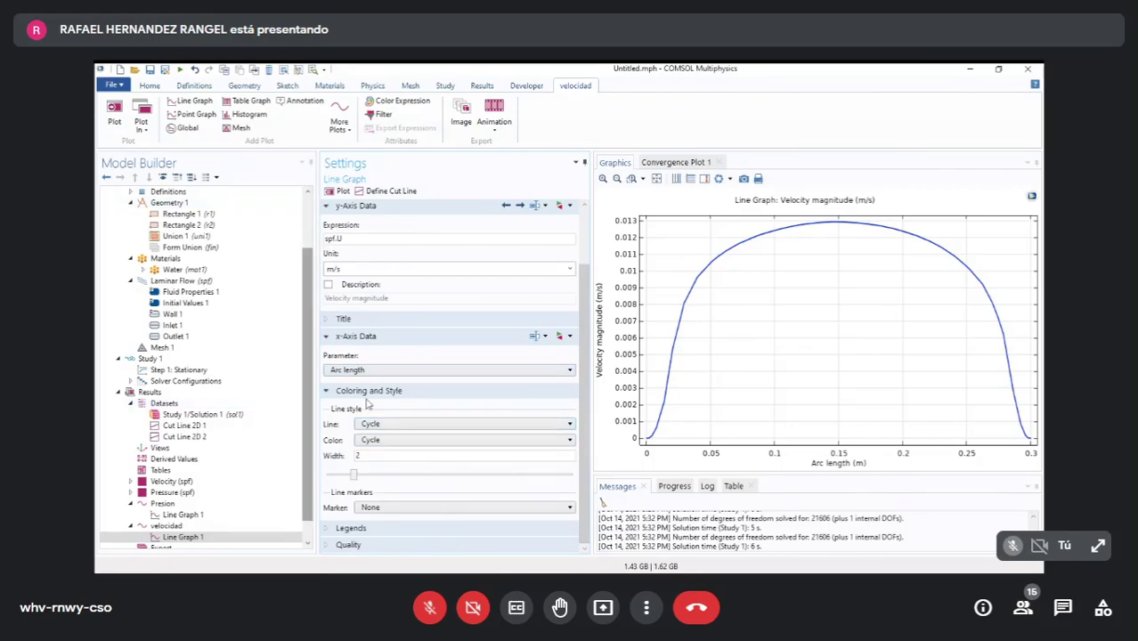
- Turn on the legend for the velocity magnitude line graph
{"action": "left_click", "coordinate": [356, 528]}
{"action": "scroll", "coordinate": [384, 523], "scroll_direction": "down", "scroll_amount": 3}
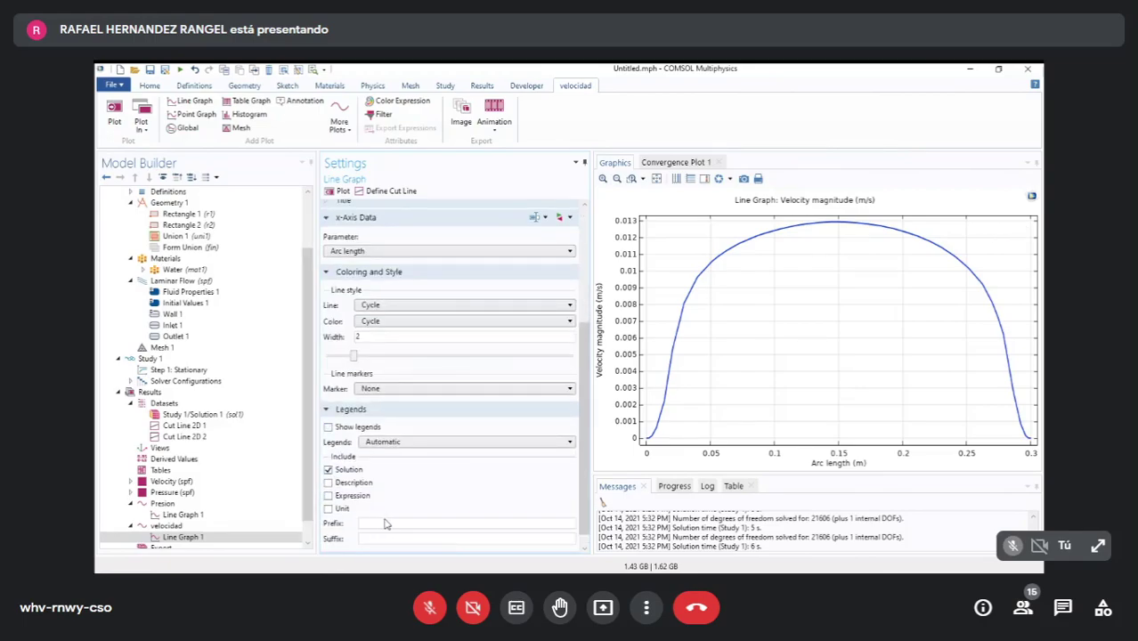
{"action": "scroll", "coordinate": [415, 523], "scroll_direction": "down", "scroll_amount": 1}
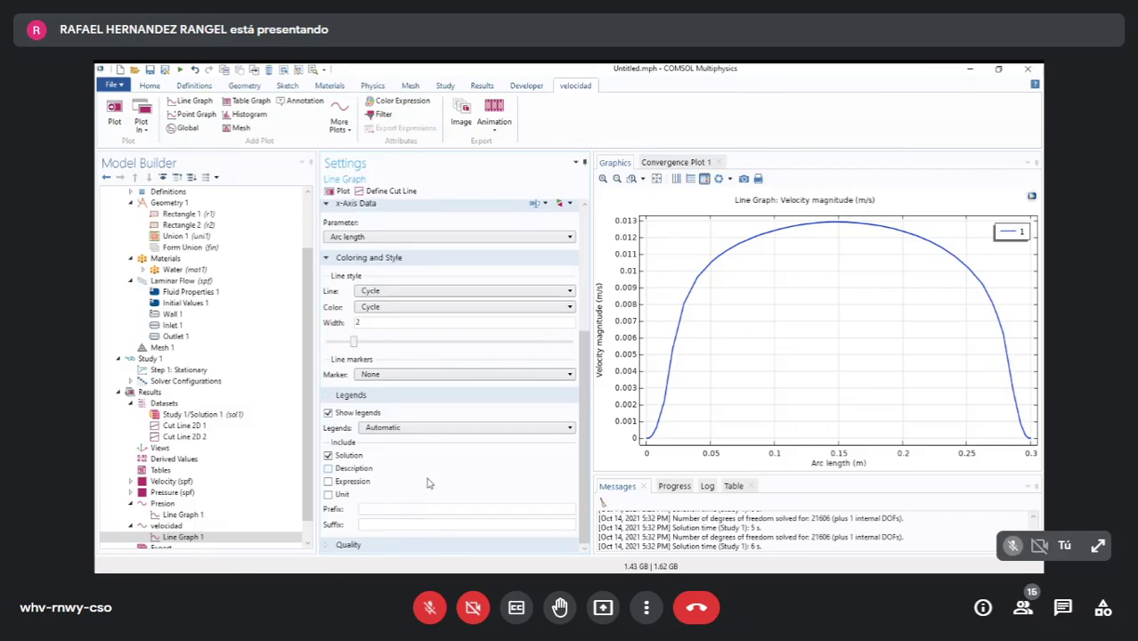
{"action": "scroll", "coordinate": [419, 472], "scroll_direction": "up", "scroll_amount": 3}
{"action": "scroll", "coordinate": [412, 462], "scroll_direction": "down", "scroll_amount": 2}
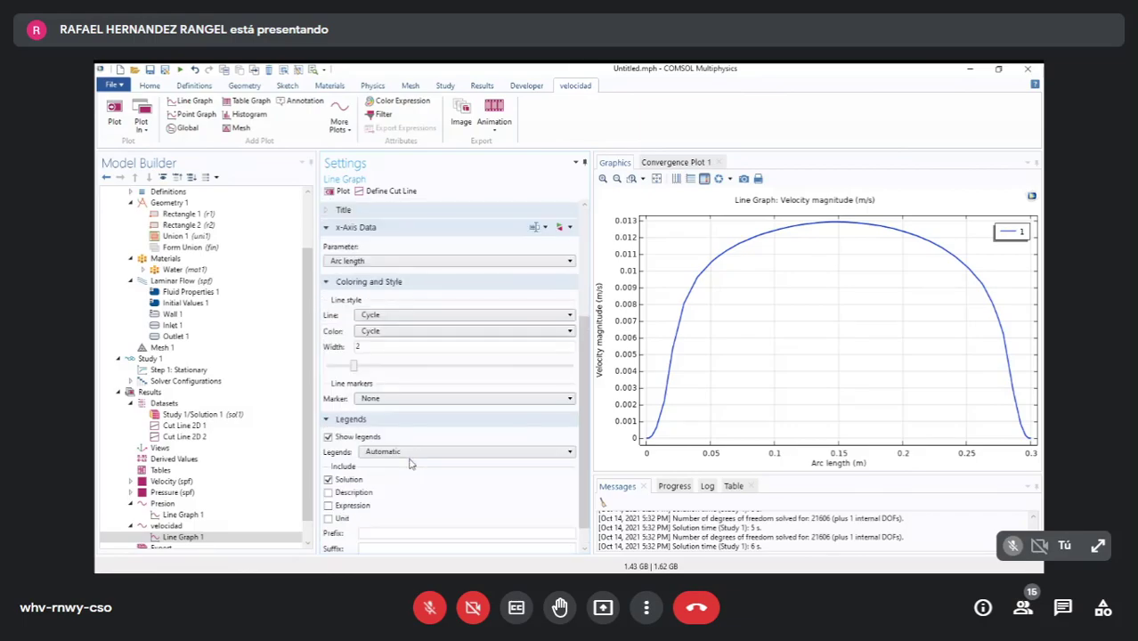
{"action": "scroll", "coordinate": [411, 462], "scroll_direction": "up", "scroll_amount": 3}
{"action": "scroll", "coordinate": [411, 463], "scroll_direction": "down", "scroll_amount": 4}
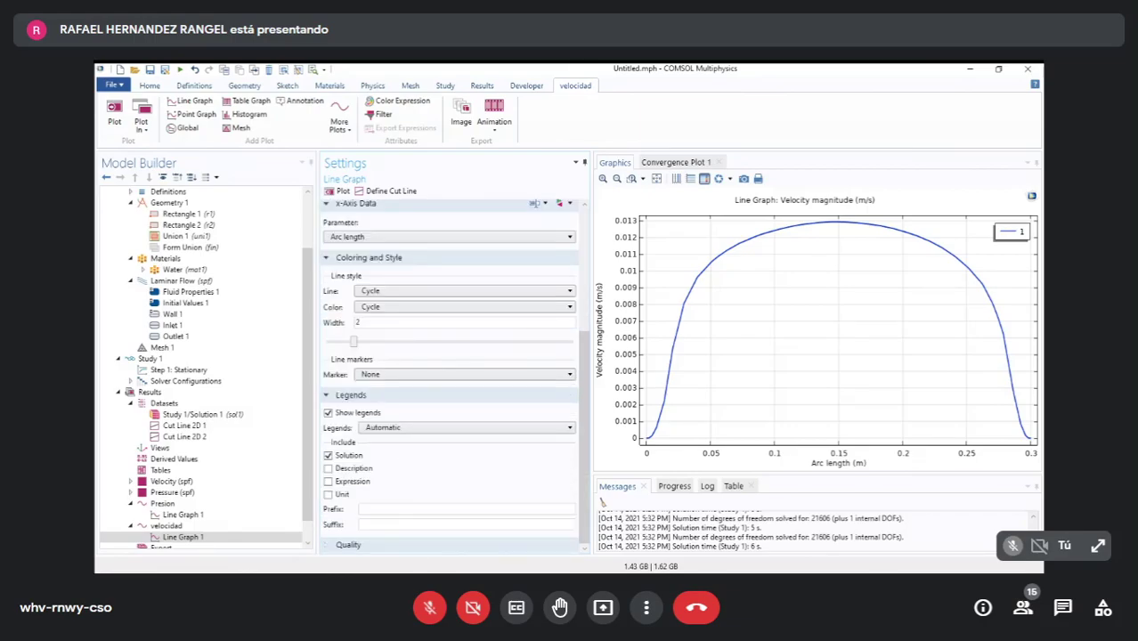
{"action": "scroll", "coordinate": [450, 374], "scroll_direction": "down", "scroll_amount": 3}
{"action": "scroll", "coordinate": [449, 374], "scroll_direction": "up", "scroll_amount": 6}
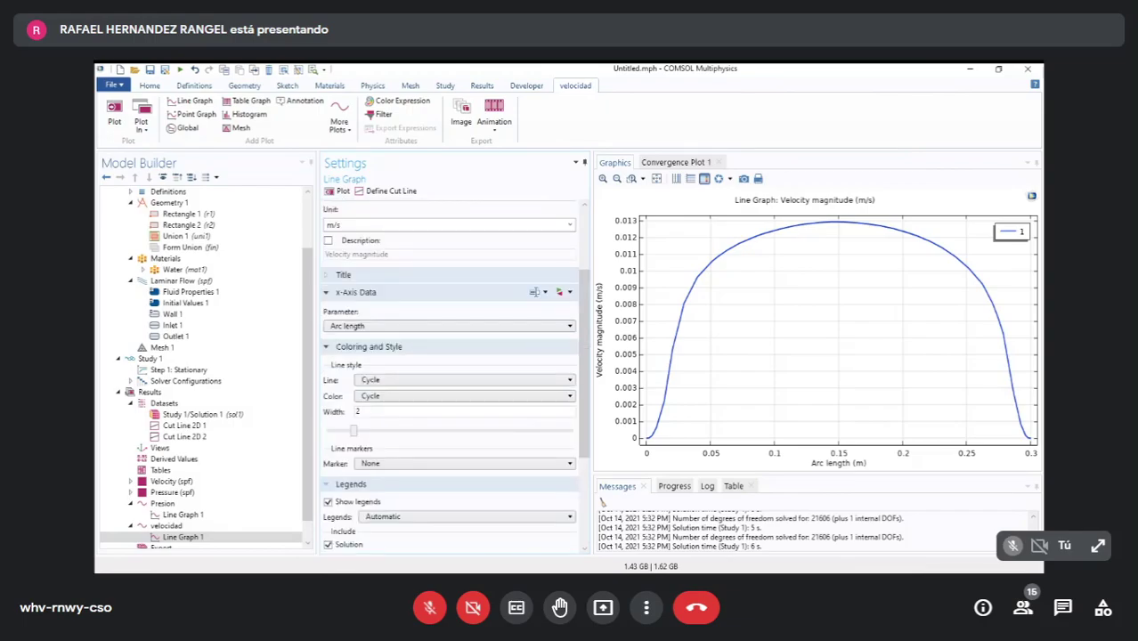
{"action": "left_click", "coordinate": [328, 503]}
{"action": "left_click", "coordinate": [328, 502]}
- Switch the velocity line graph's legends to Manual and enter "Velocidad" as the legend text
{"action": "left_click", "coordinate": [450, 516]}
{"action": "left_click", "coordinate": [449, 539]}
{"action": "scroll", "coordinate": [449, 537], "scroll_direction": "down", "scroll_amount": 4}
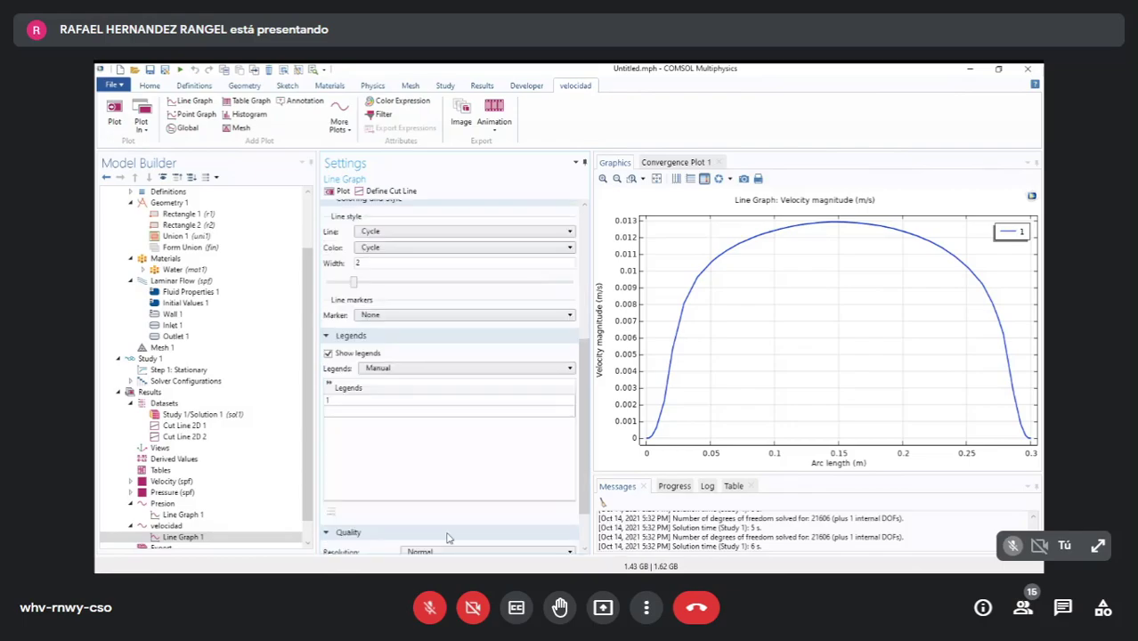
{"action": "left_click", "coordinate": [345, 401]}
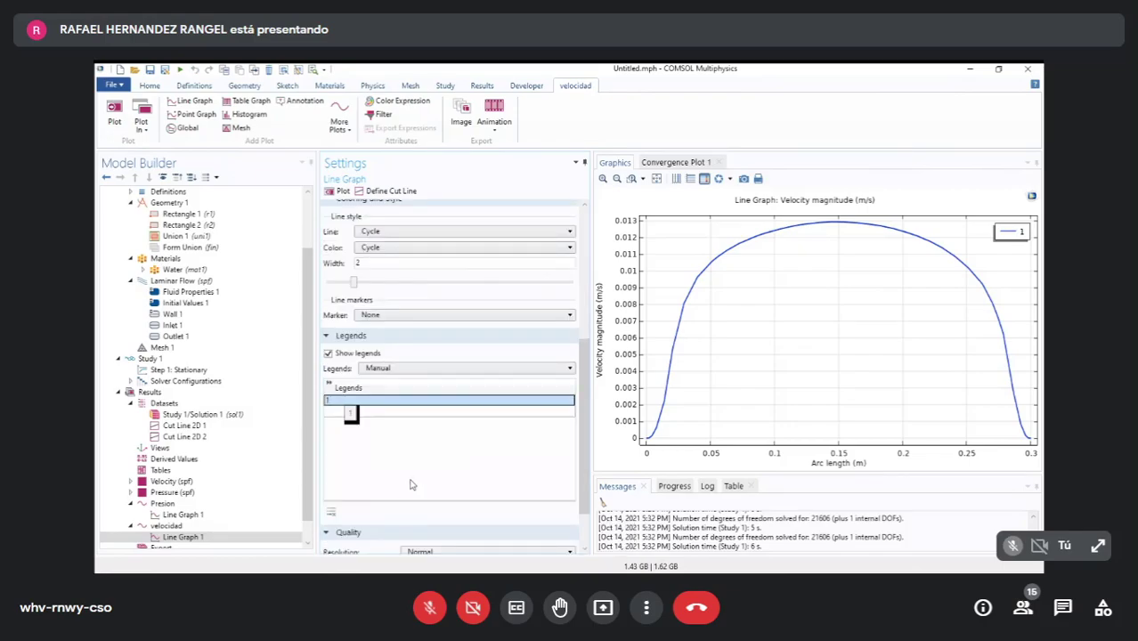
{"action": "type", "text": "Velocidad"}
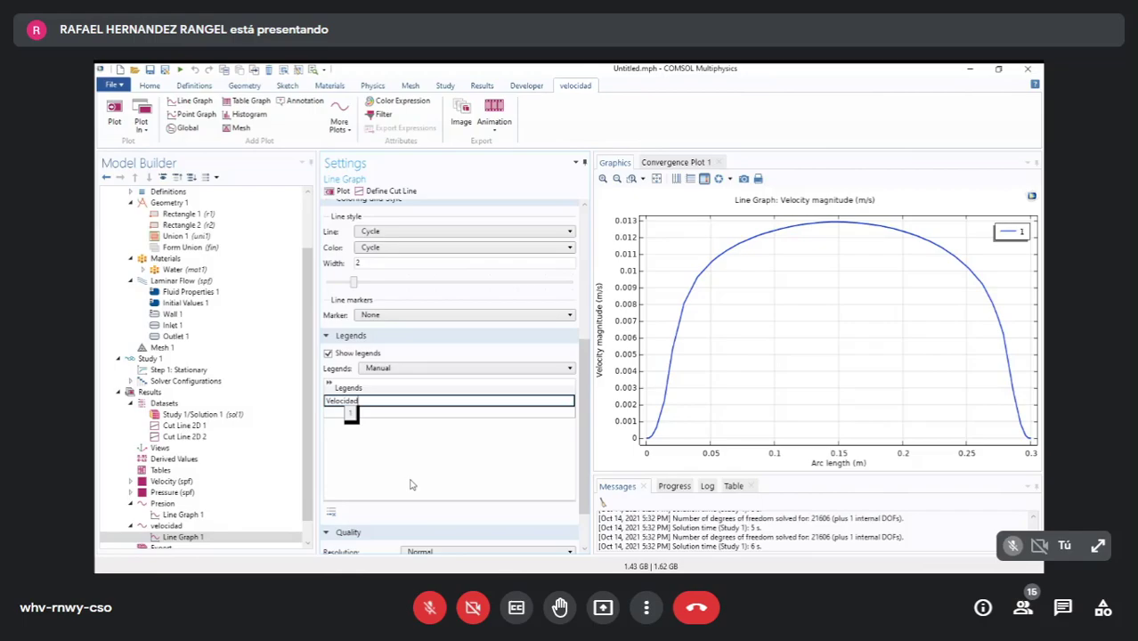
{"action": "key", "text": "Return"}
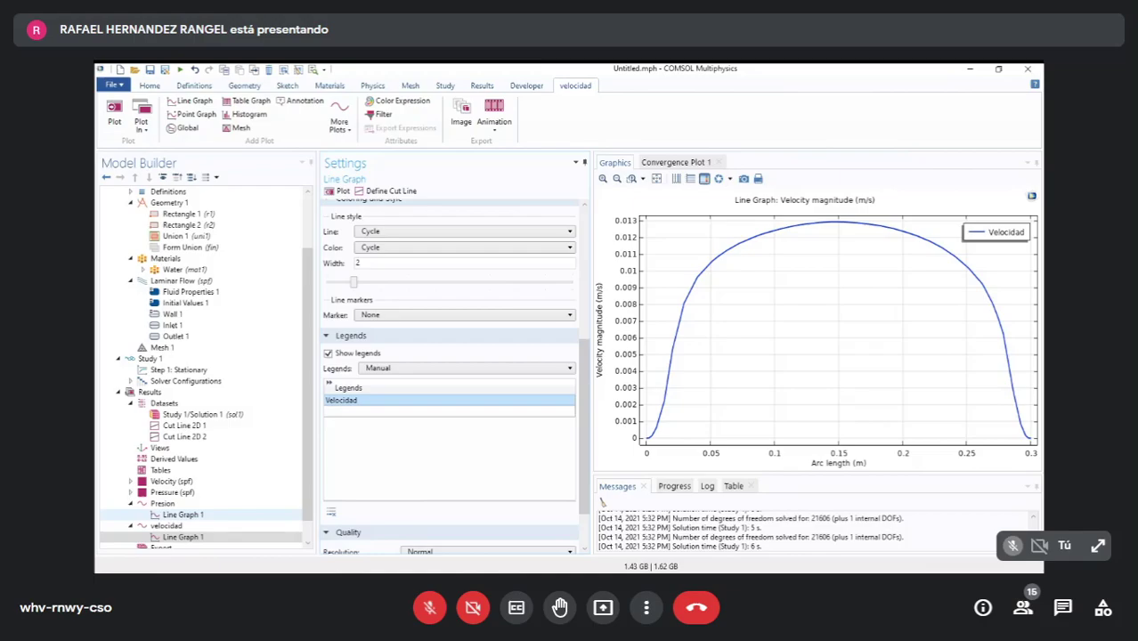
- Set the line width of the Presion group's line graph to 2 and its color to Red
{"action": "left_click", "coordinate": [183, 515]}
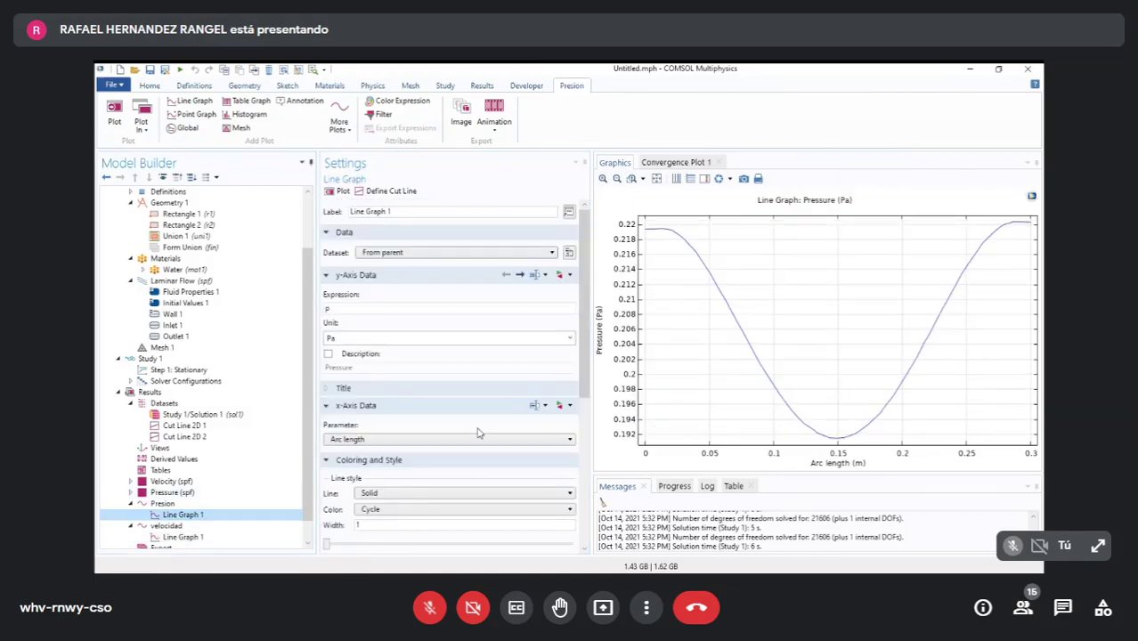
{"action": "scroll", "coordinate": [449, 374], "scroll_direction": "down", "scroll_amount": 4}
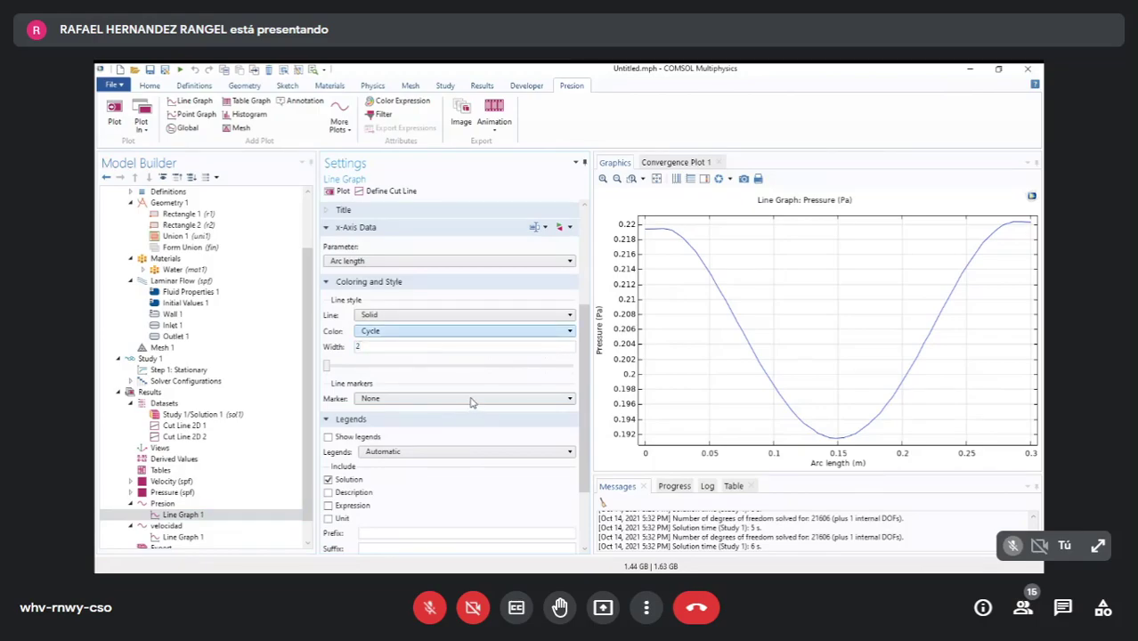
{"action": "left_click", "coordinate": [467, 330]}
{"action": "key", "text": "Down"}
{"action": "key", "text": "Down"}
{"action": "key", "text": "Down"}
{"action": "key", "text": "Down"}
{"action": "key", "text": "Down"}
{"action": "key", "text": "Down"}
{"action": "key", "text": "Down"}
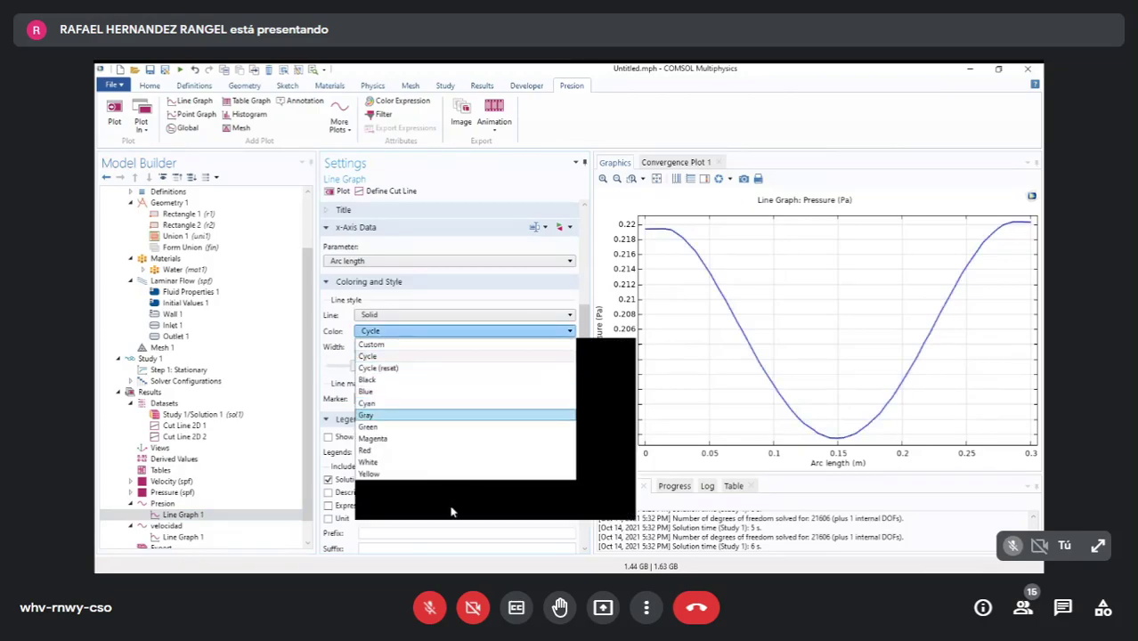
{"action": "key", "text": "Down"}
{"action": "key", "text": "Down"}
{"action": "key", "text": "Up"}
{"action": "key", "text": "Return"}
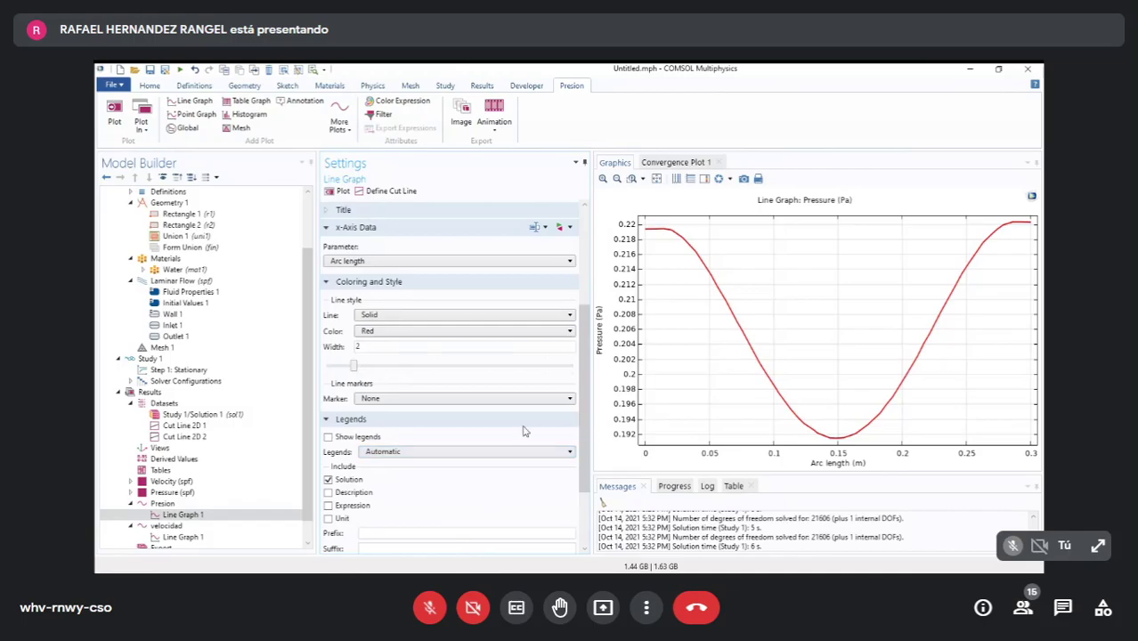
- Show the legend on the pressure line graph with a Manual entry reading "Presion"
{"action": "key", "text": "Tab"}
{"action": "key", "text": "Tab"}
{"action": "key", "text": "Tab"}
{"action": "key", "text": "Tab"}
{"action": "key", "text": "space"}
{"action": "key", "text": "Tab"}
{"action": "key", "text": "alt+Down"}
{"action": "key", "text": "Down"}
{"action": "key", "text": "Return"}
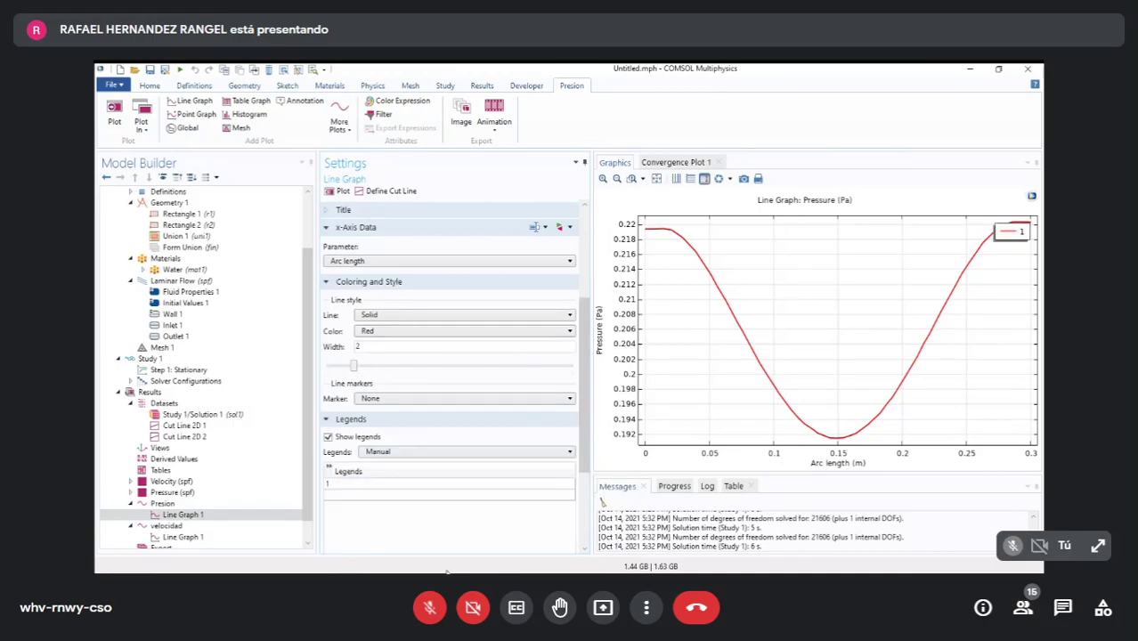
{"action": "left_click", "coordinate": [449, 483]}
{"action": "type", "text": "Presion"}
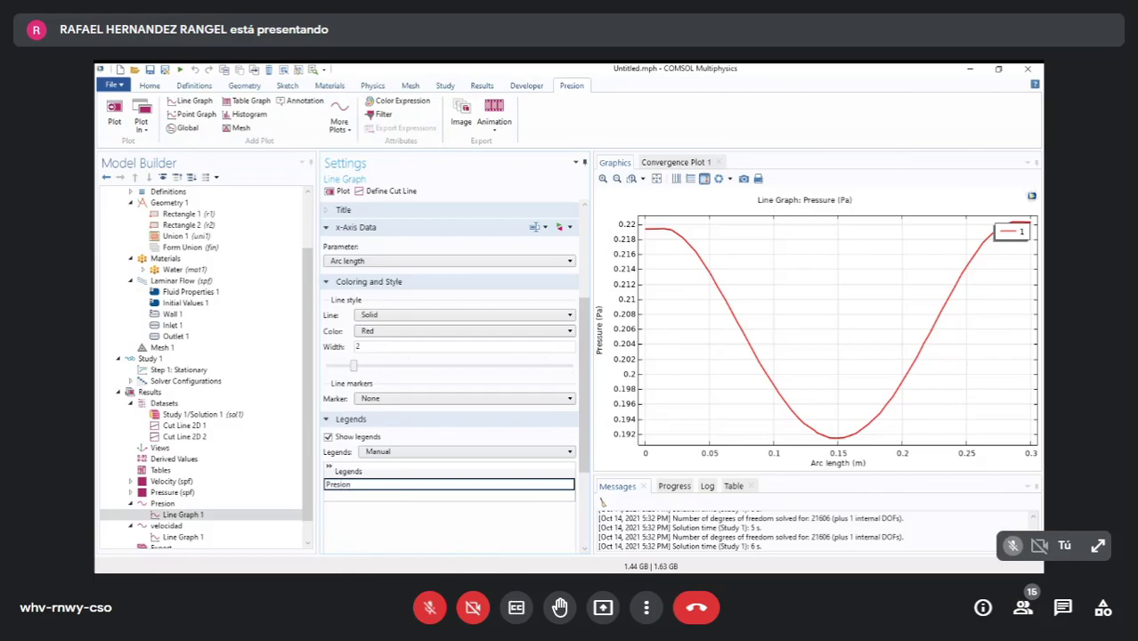
{"action": "key", "text": "Return"}
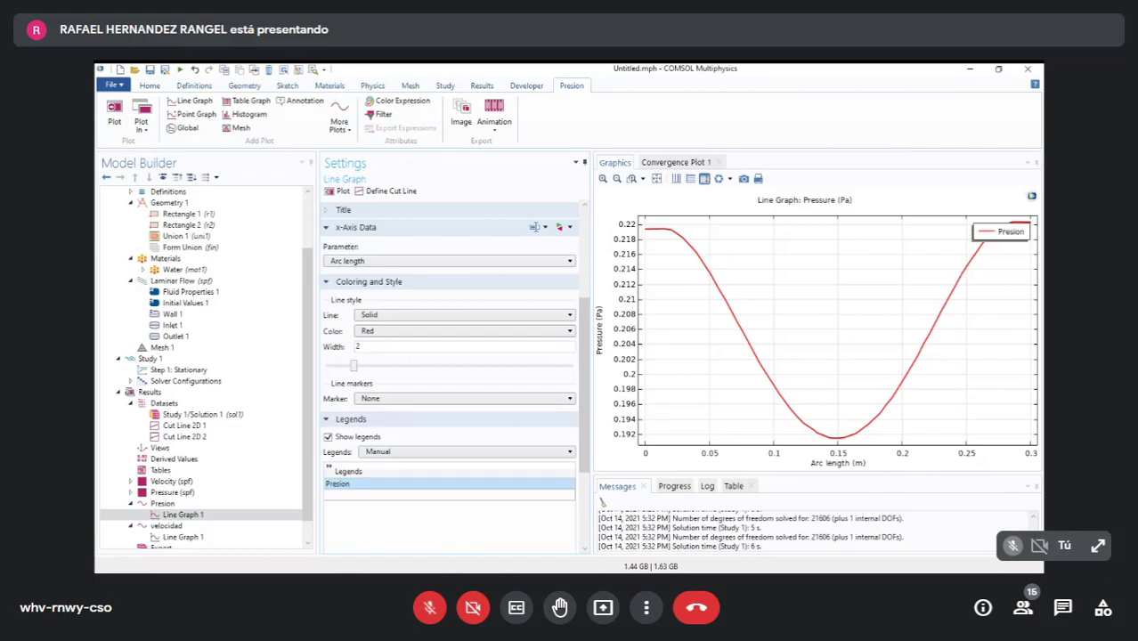
- Compare the finished Presion and velocidad line plots and review the endpoints of Cut Line 2D 1 and Cut Line 2D 2
{"action": "scroll", "coordinate": [545, 501], "scroll_direction": "up", "scroll_amount": 3}
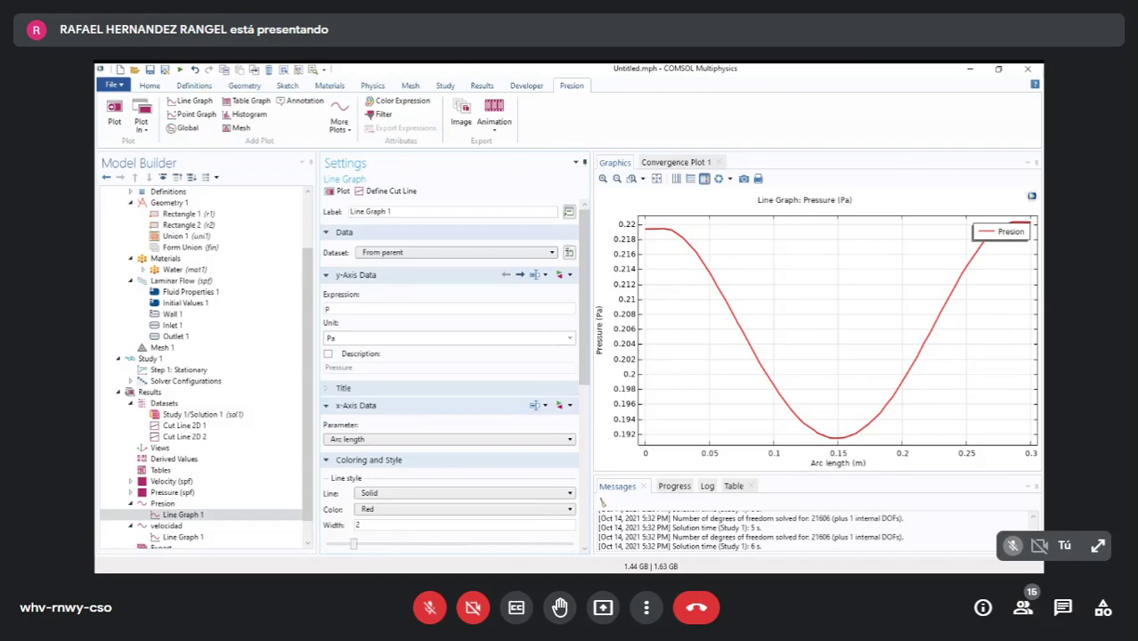
{"action": "scroll", "coordinate": [223, 492], "scroll_direction": "down", "scroll_amount": 1}
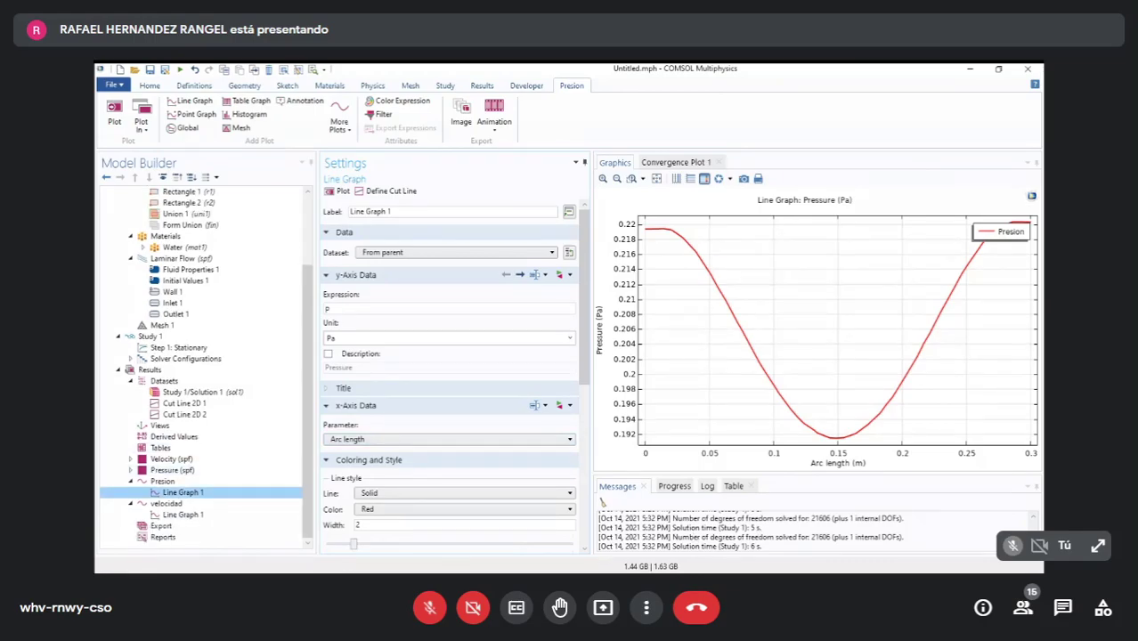
{"action": "key", "text": "Down"}
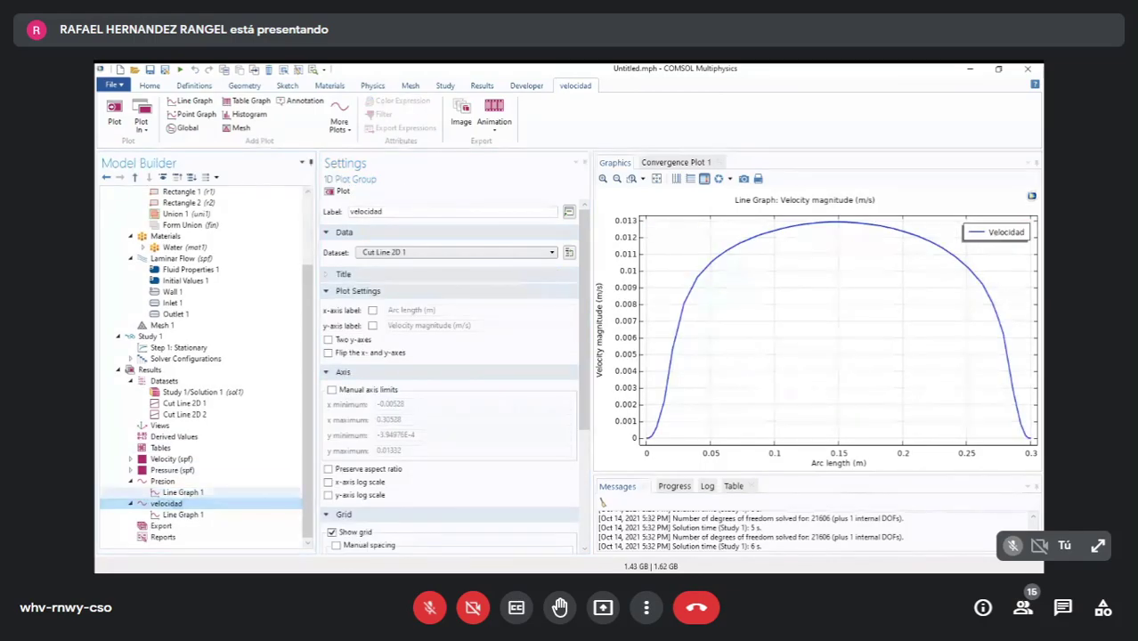
{"action": "key", "text": "Up"}
{"action": "key", "text": "Up"}
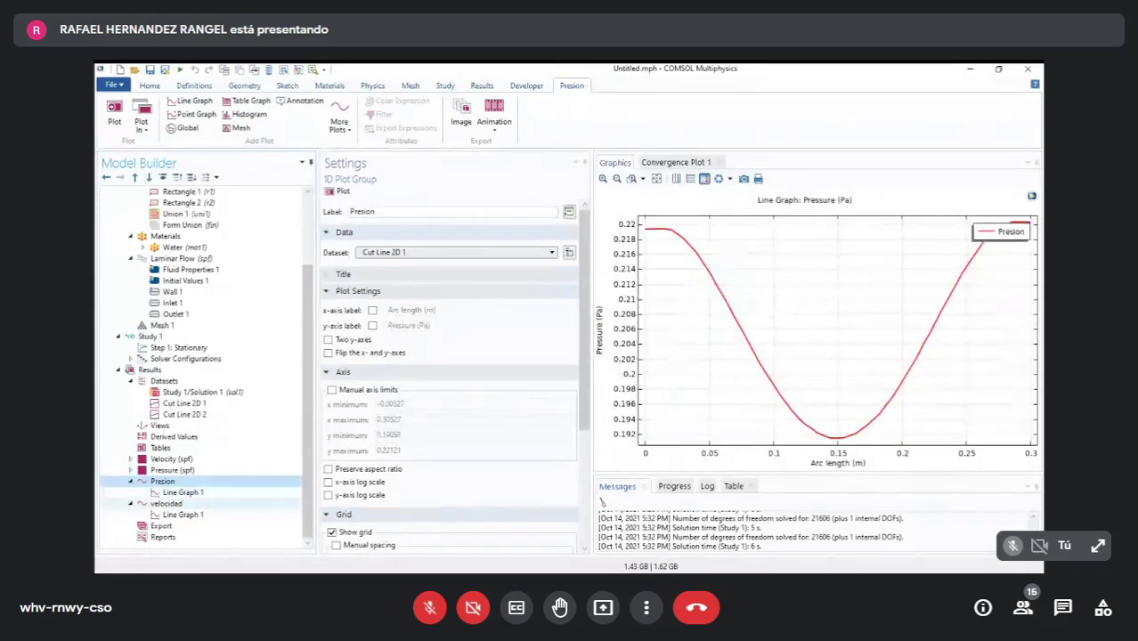
{"action": "key", "text": "Down"}
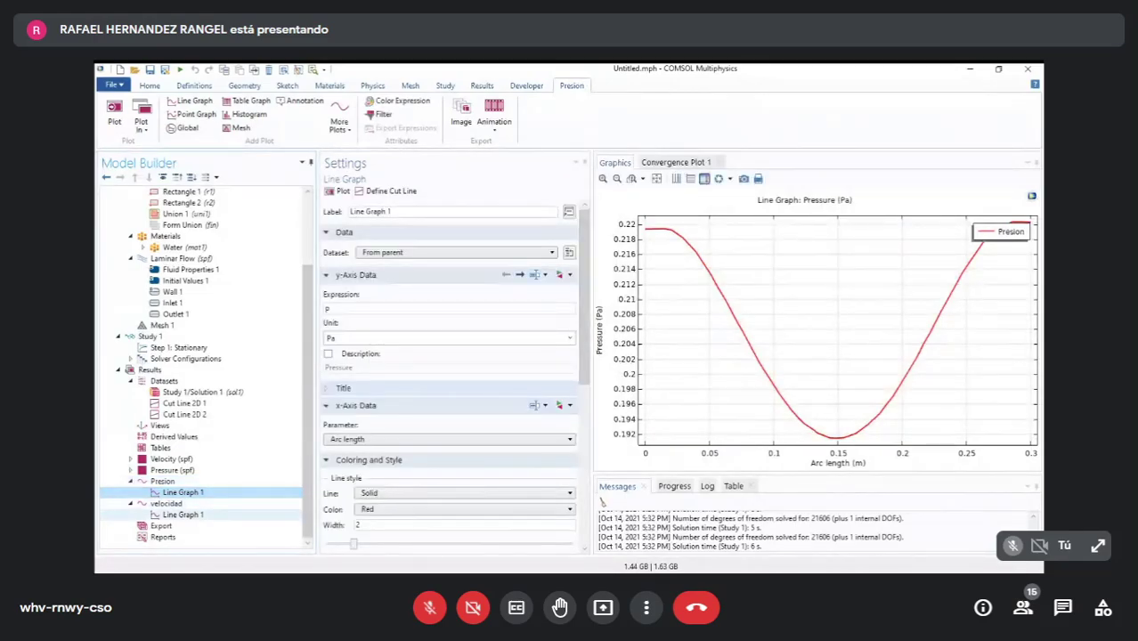
{"action": "left_click", "coordinate": [183, 515]}
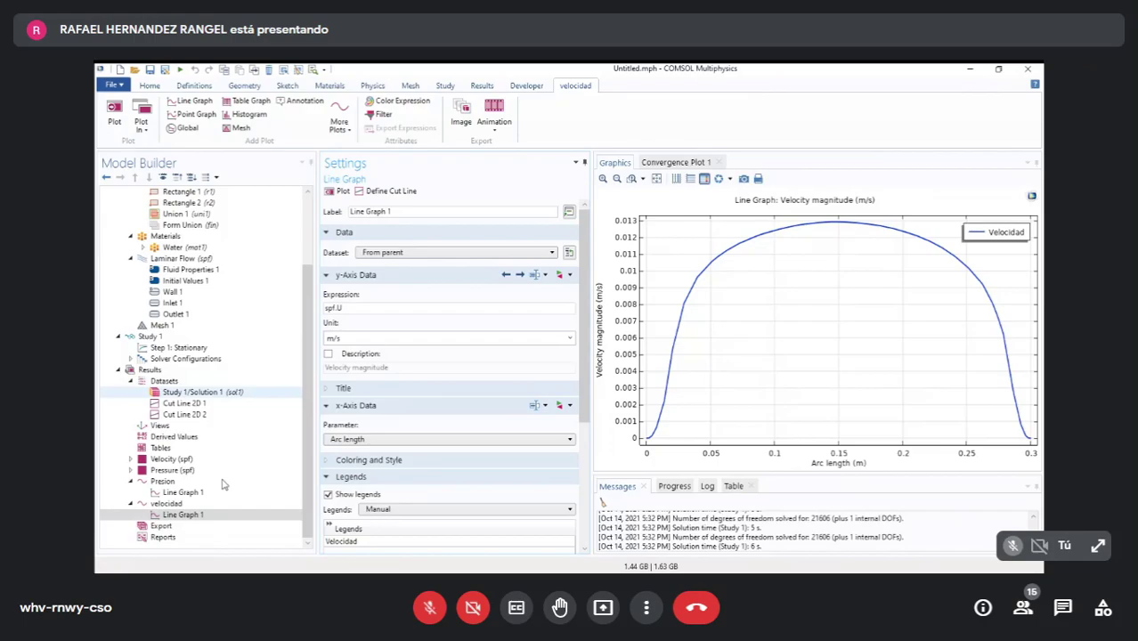
{"action": "left_click", "coordinate": [185, 403]}
{"action": "left_click", "coordinate": [185, 414]}
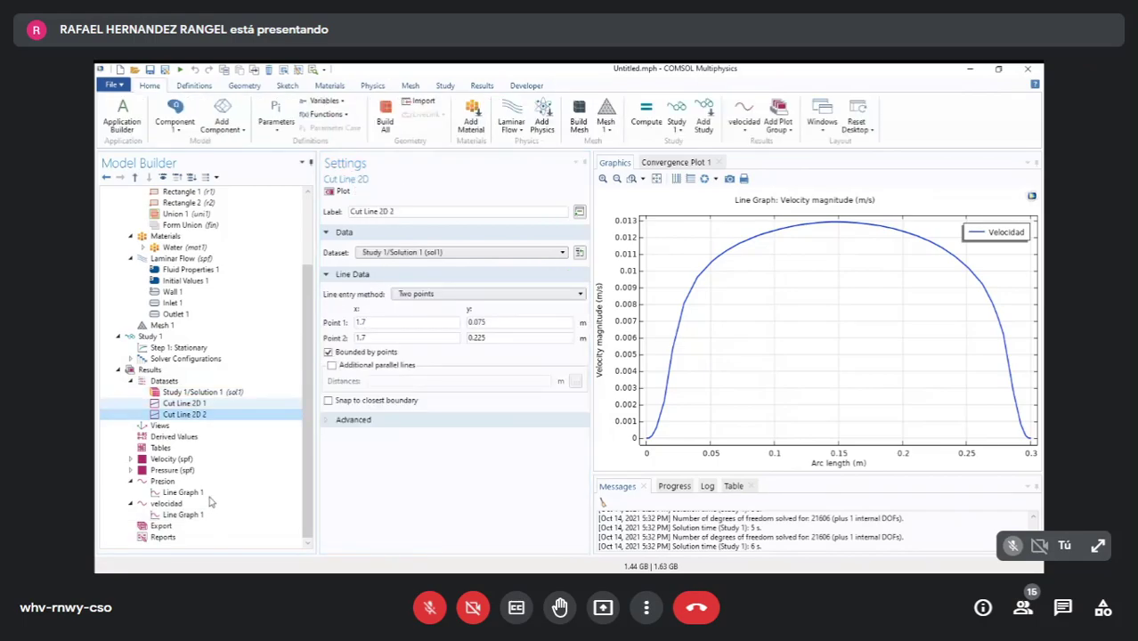
{"action": "left_click", "coordinate": [185, 403]}
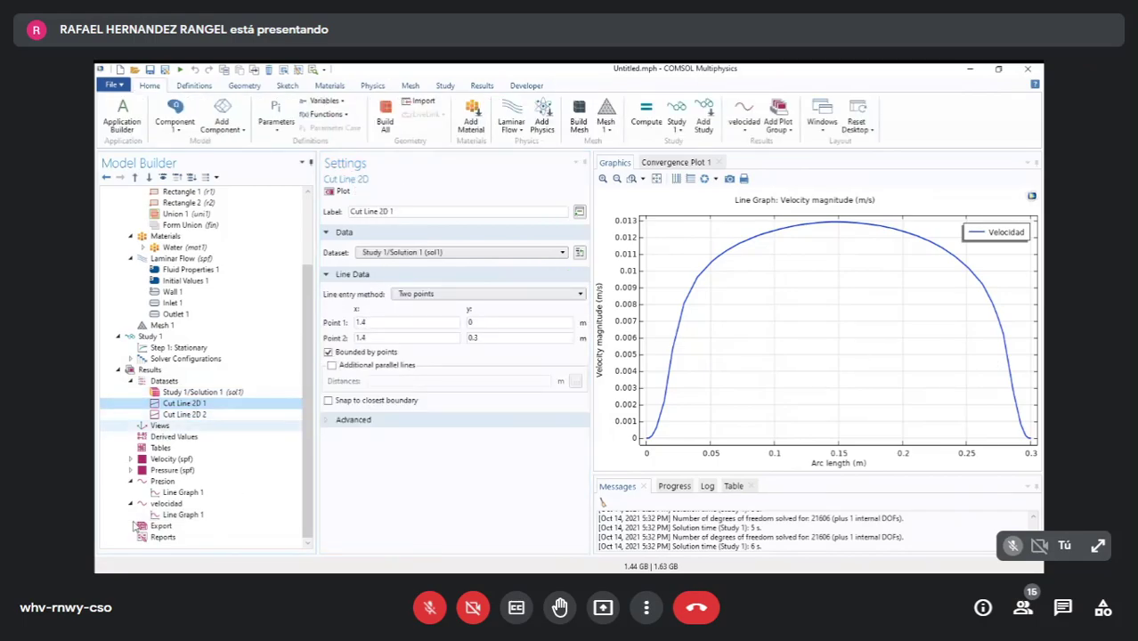
- Compare the 2D Velocity (spf) surface plot with the Pressure (spf) contour plot
{"action": "left_click", "coordinate": [171, 459]}
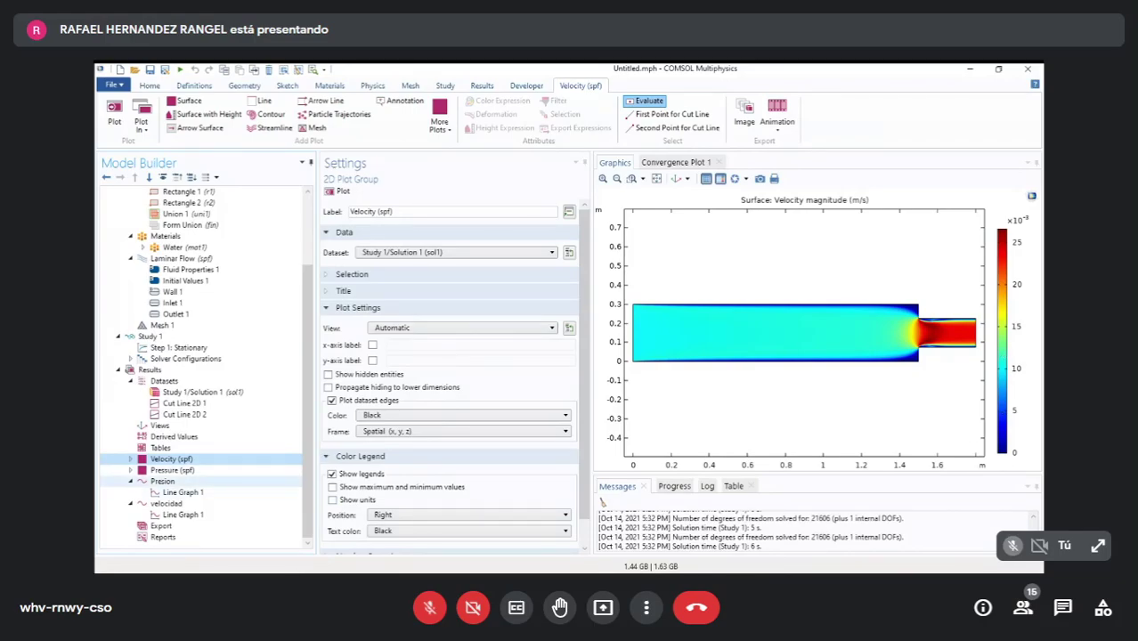
{"action": "left_click", "coordinate": [172, 470]}
{"action": "key", "text": "Up"}
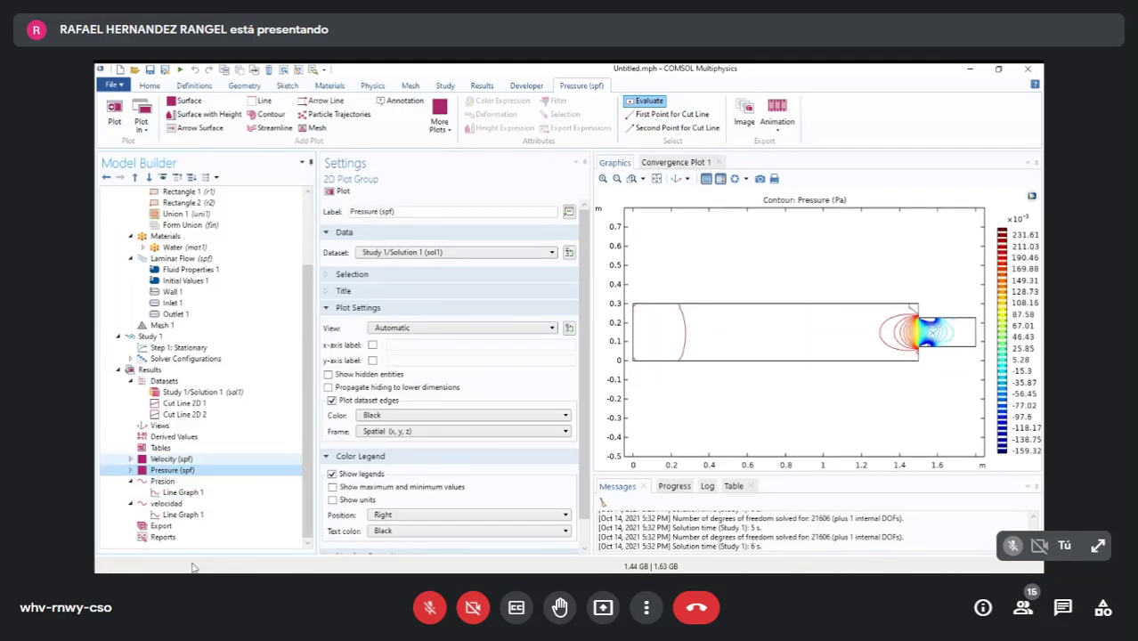
{"action": "key", "text": "Down"}
{"action": "key", "text": "Up"}
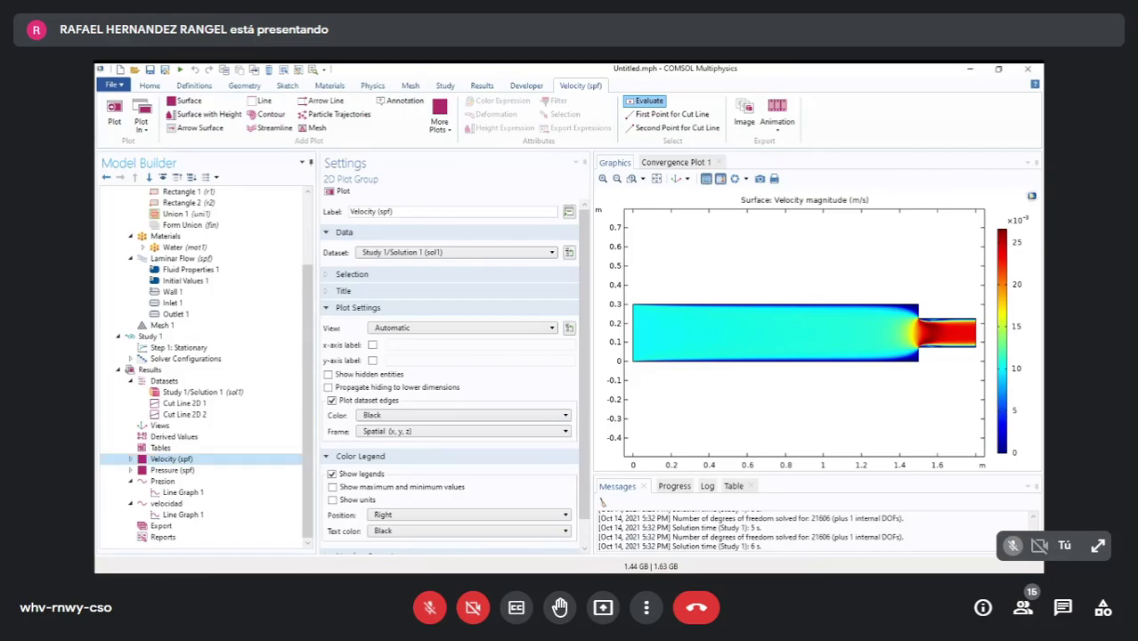
- Check the Built-in category of the material library for this model's materials, and close the library
{"action": "left_click", "coordinate": [165, 236]}
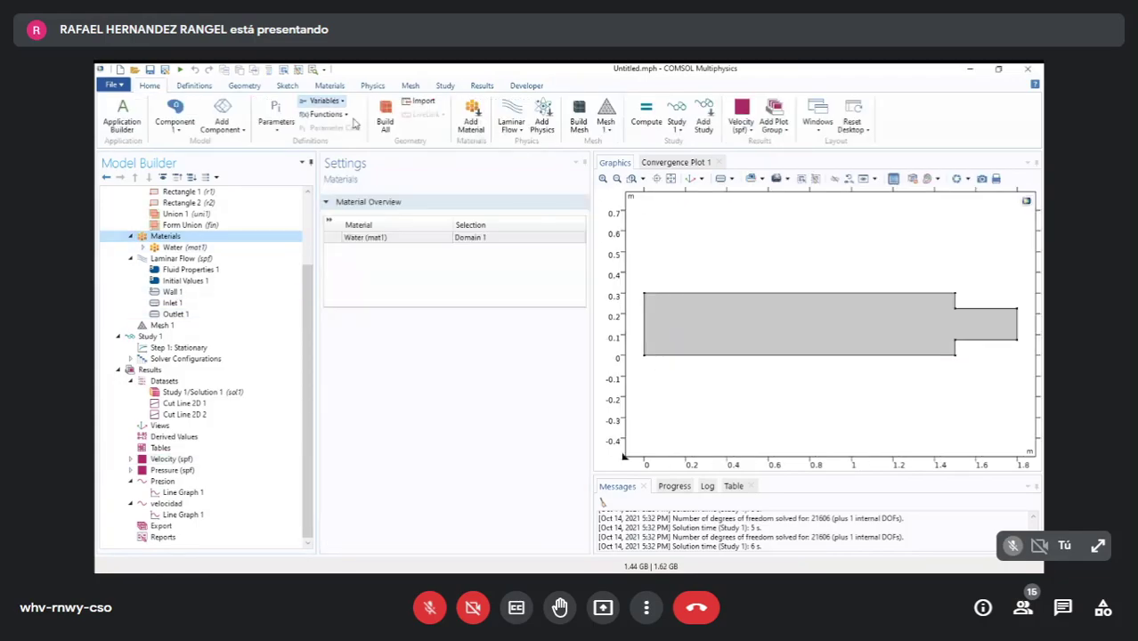
{"action": "left_click", "coordinate": [471, 120]}
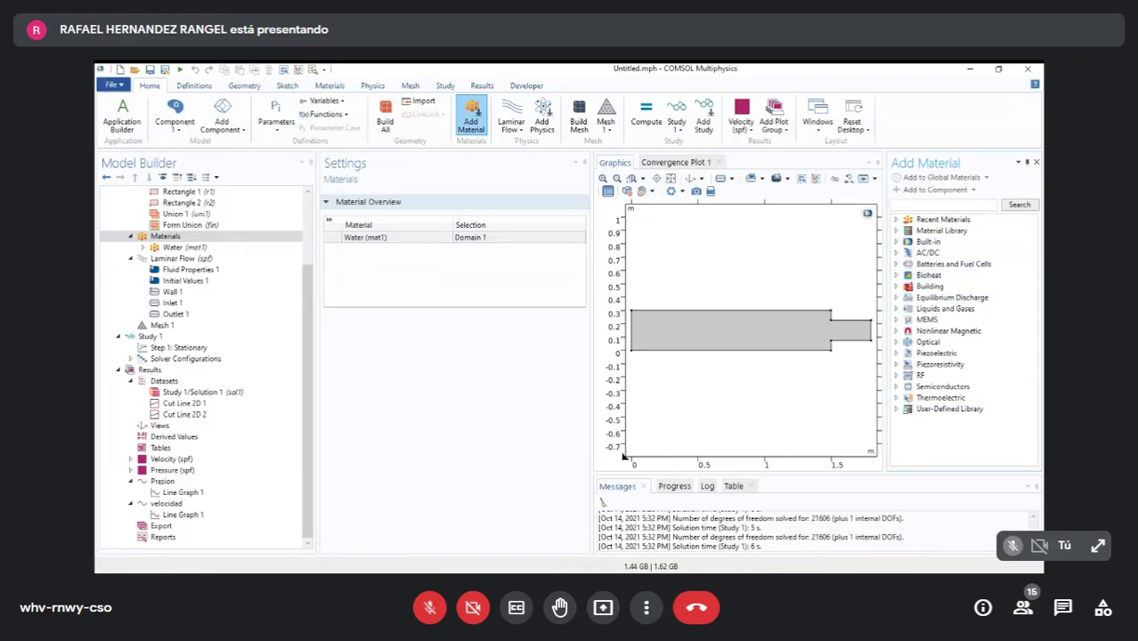
{"action": "left_click", "coordinate": [895, 241]}
{"action": "left_click", "coordinate": [896, 241]}
{"action": "left_click", "coordinate": [1035, 162]}
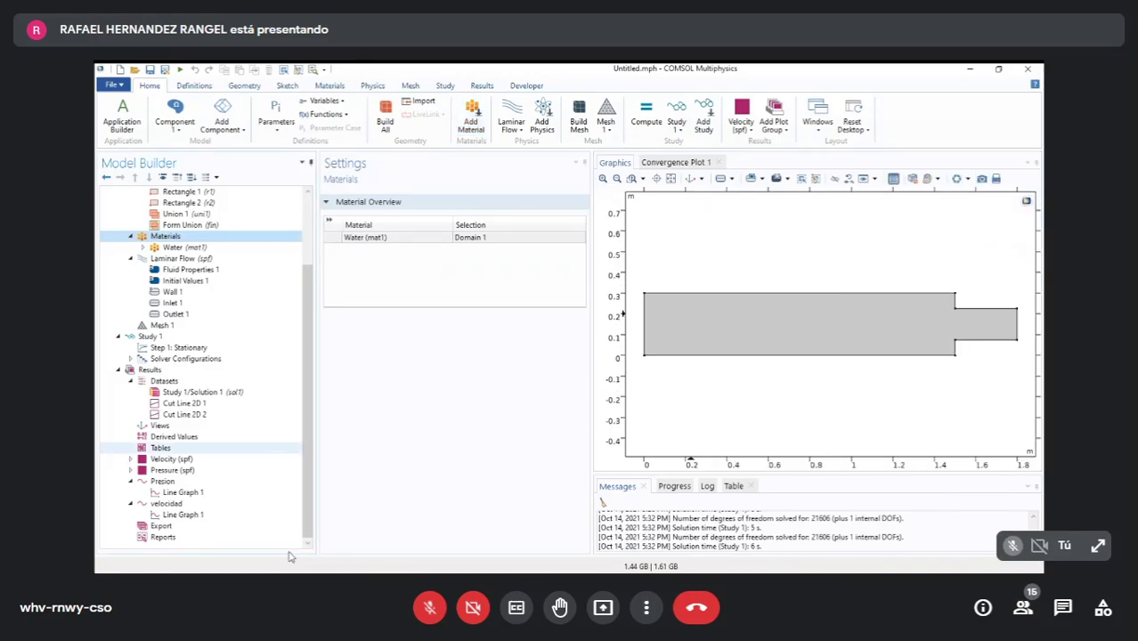
- Examine the property list in the Water material's contents
{"action": "left_click", "coordinate": [187, 246]}
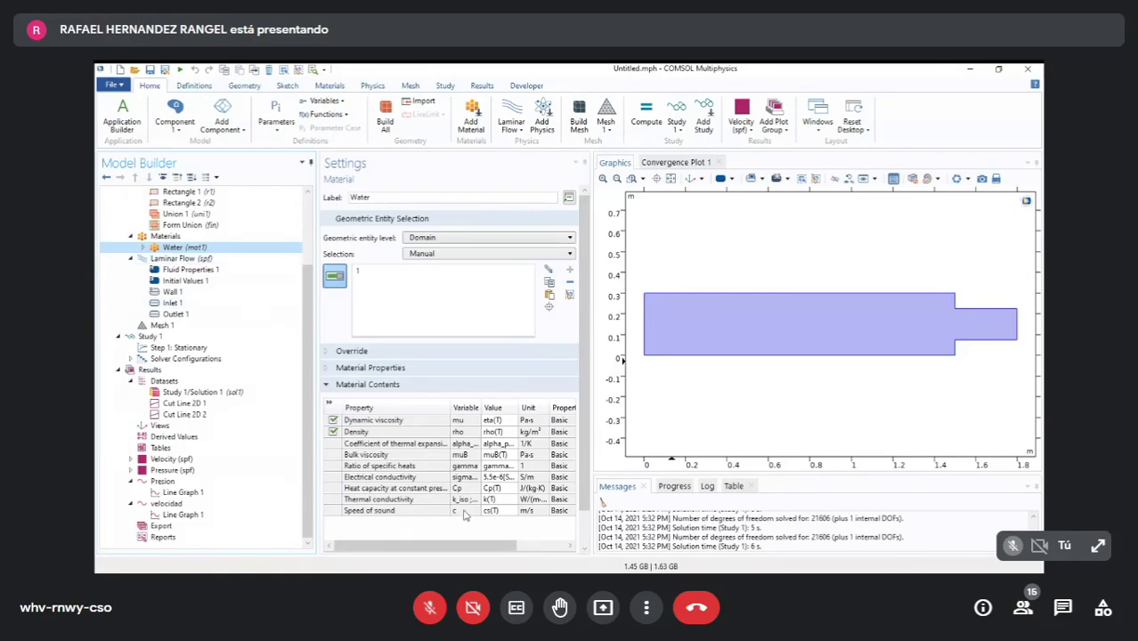
{"action": "mouse_move", "coordinate": [485, 545]}
{"action": "left_mouse_down"}
{"action": "mouse_move", "coordinate": [529, 546]}
{"action": "mouse_move", "coordinate": [484, 546]}
{"action": "left_mouse_up"}
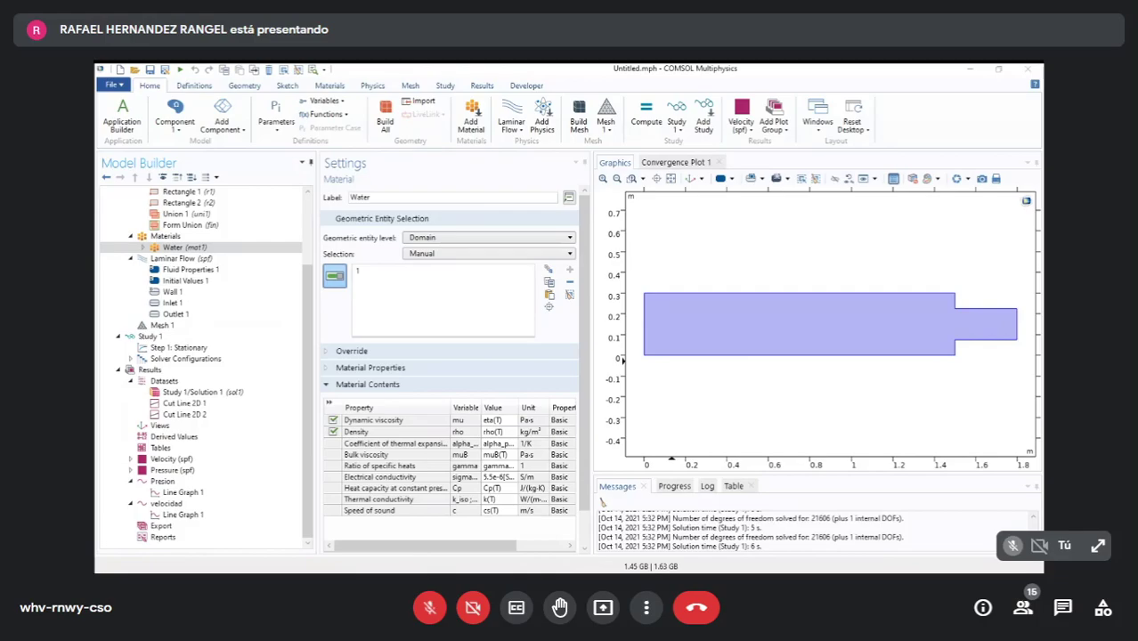
{"action": "key", "text": "XF86MonBrightnessDown"}
{"action": "key", "text": "XF86MonBrightnessUp"}
{"action": "key", "text": "alt+Tab"}
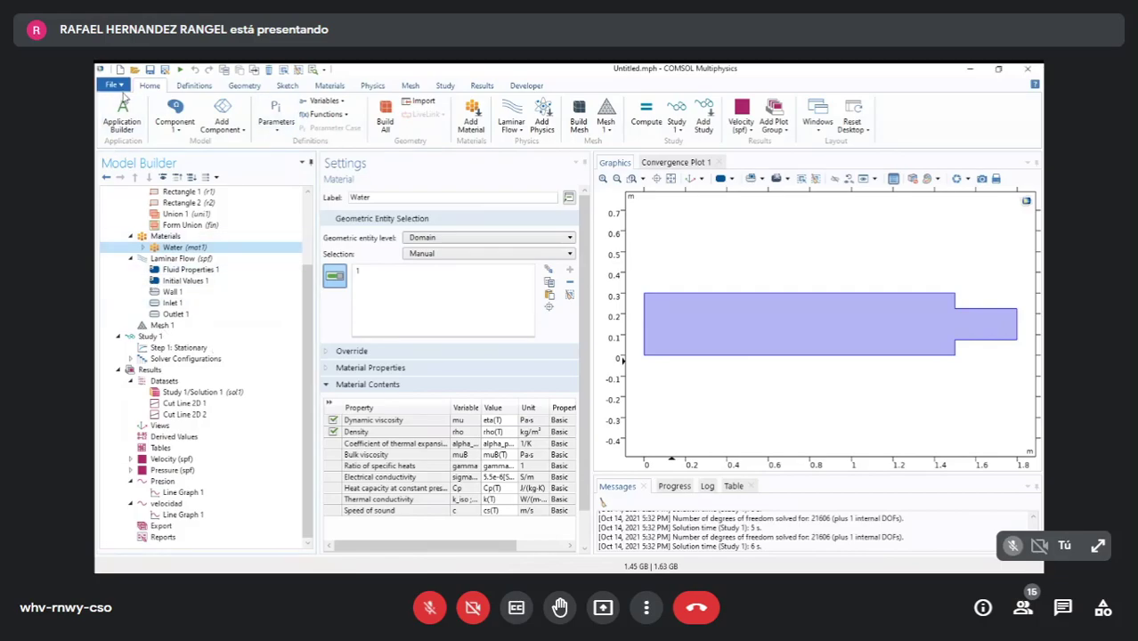
- Start a new 2D model with the Model Wizard and add the Laminar Flow (spf) physics interface
{"action": "left_click", "coordinate": [114, 85]}
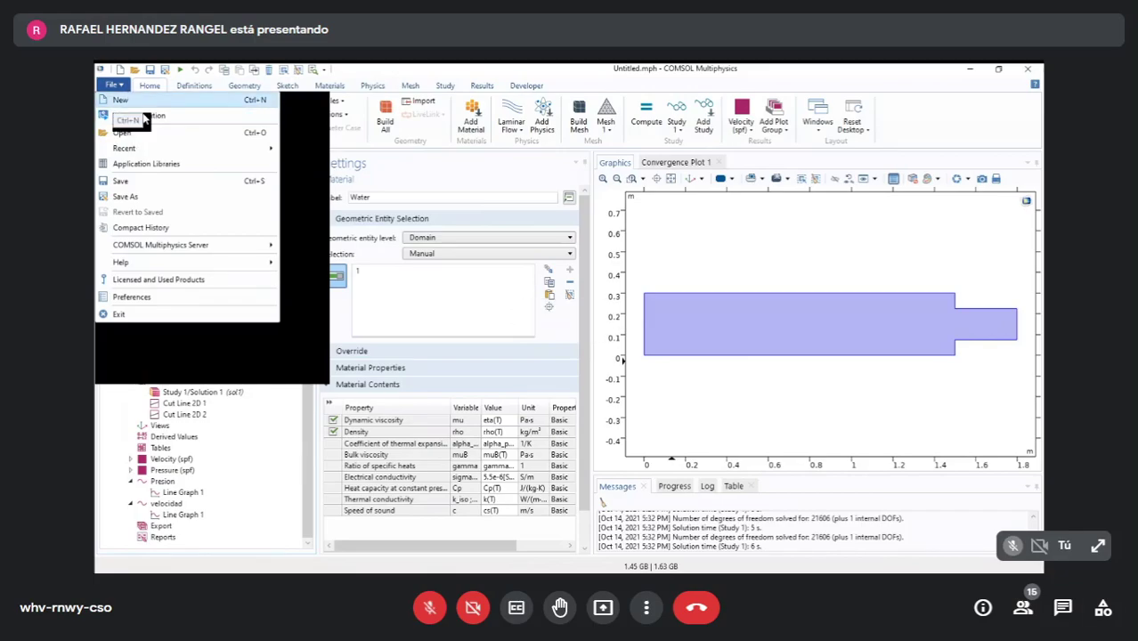
{"action": "left_click", "coordinate": [133, 100]}
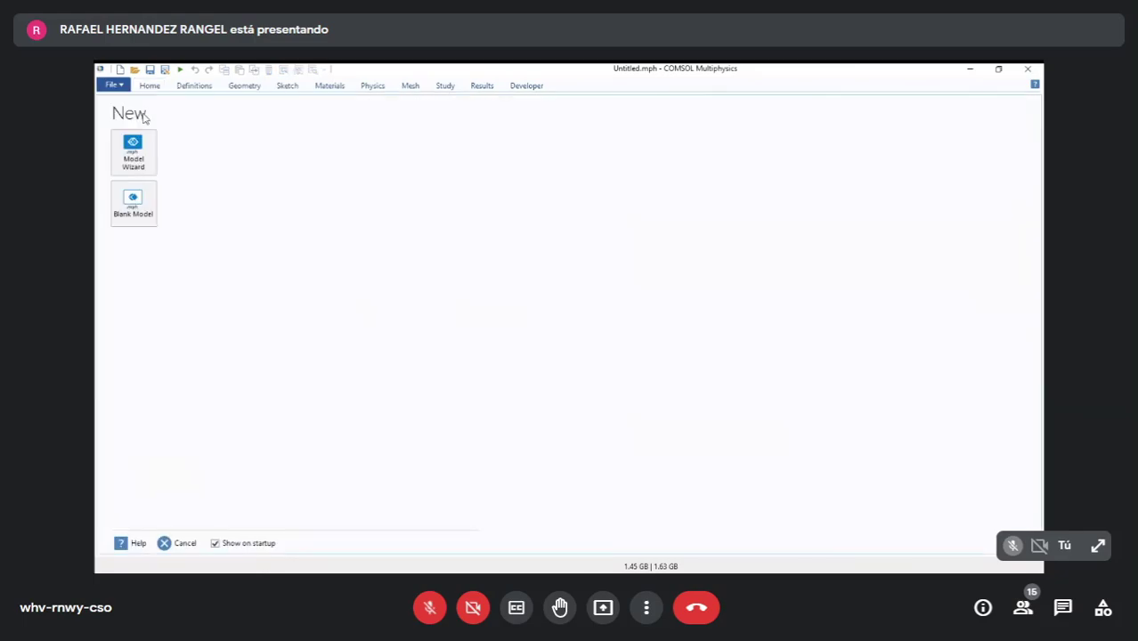
{"action": "left_click", "coordinate": [143, 178]}
{"action": "left_click", "coordinate": [239, 178]}
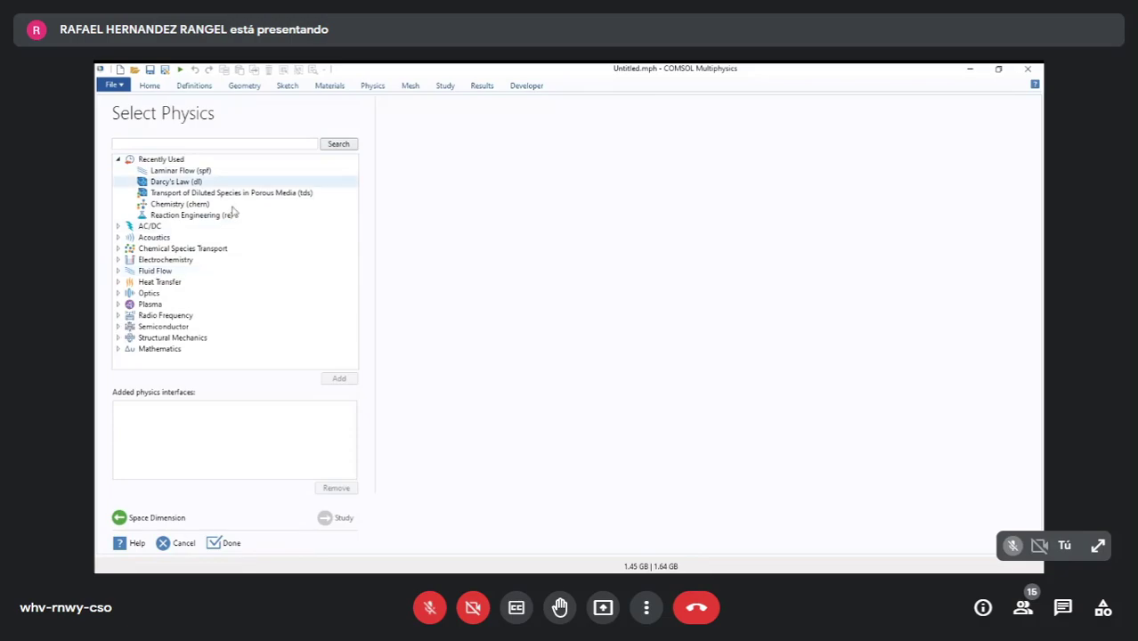
{"action": "left_click", "coordinate": [187, 170]}
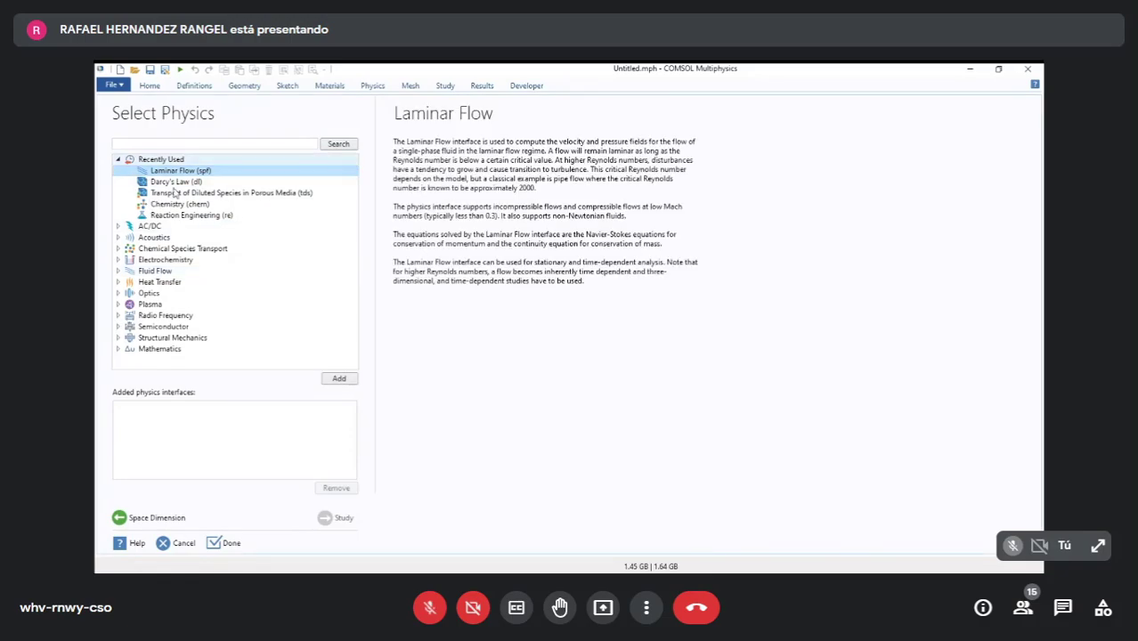
{"action": "left_click", "coordinate": [340, 379]}
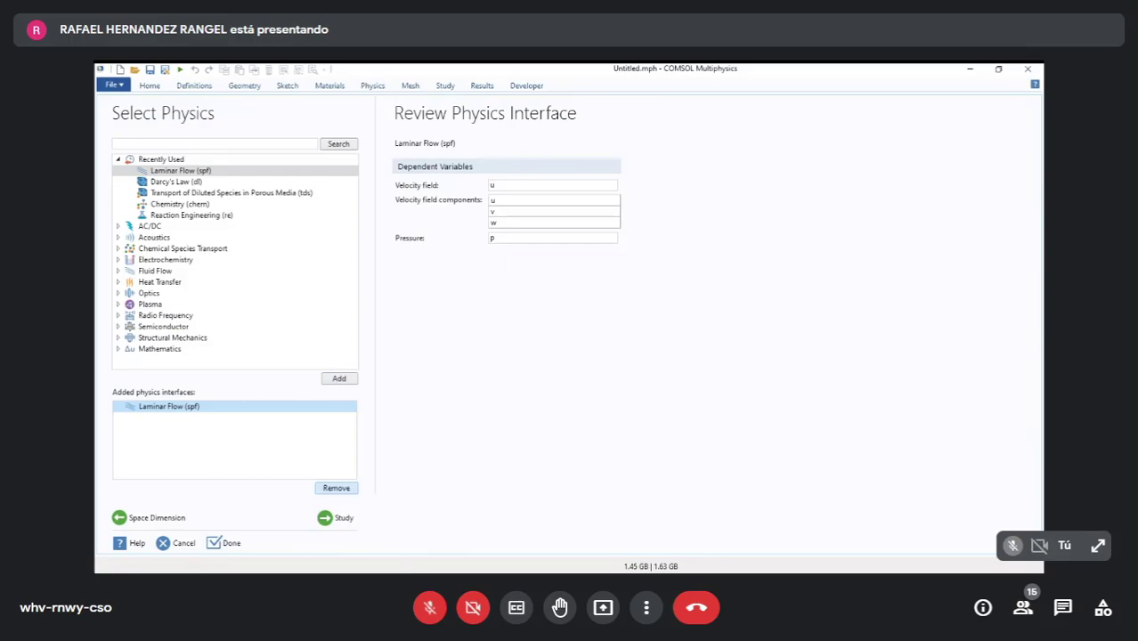
- Choose a Stationary study for the new model and finish the wizard
{"action": "left_click", "coordinate": [336, 518]}
{"action": "left_click", "coordinate": [169, 156]}
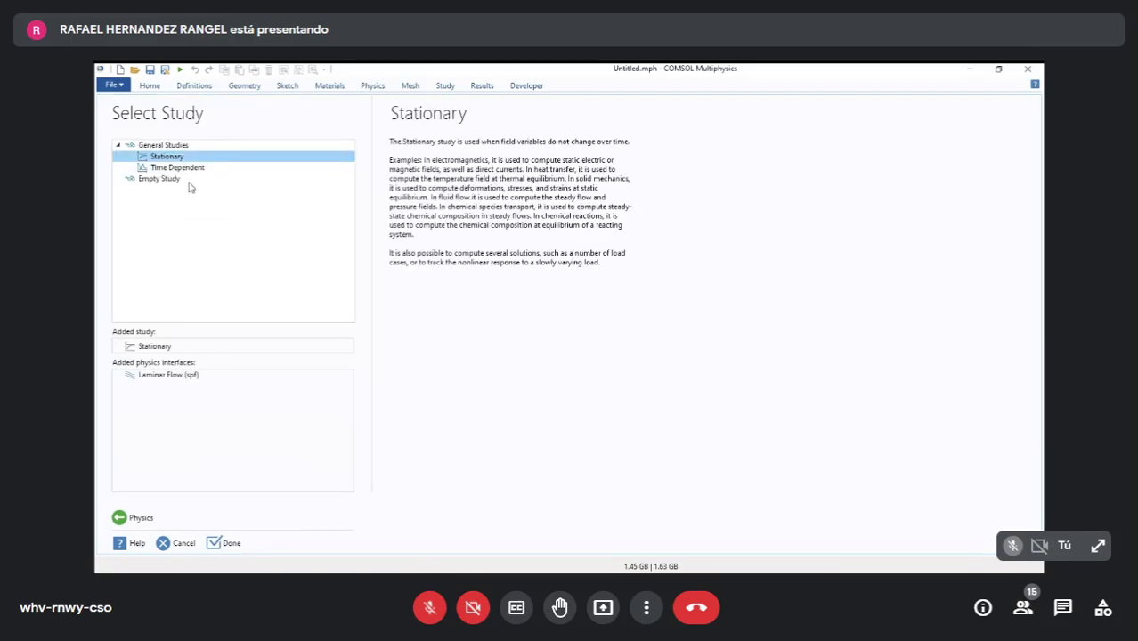
{"action": "left_click", "coordinate": [227, 543]}
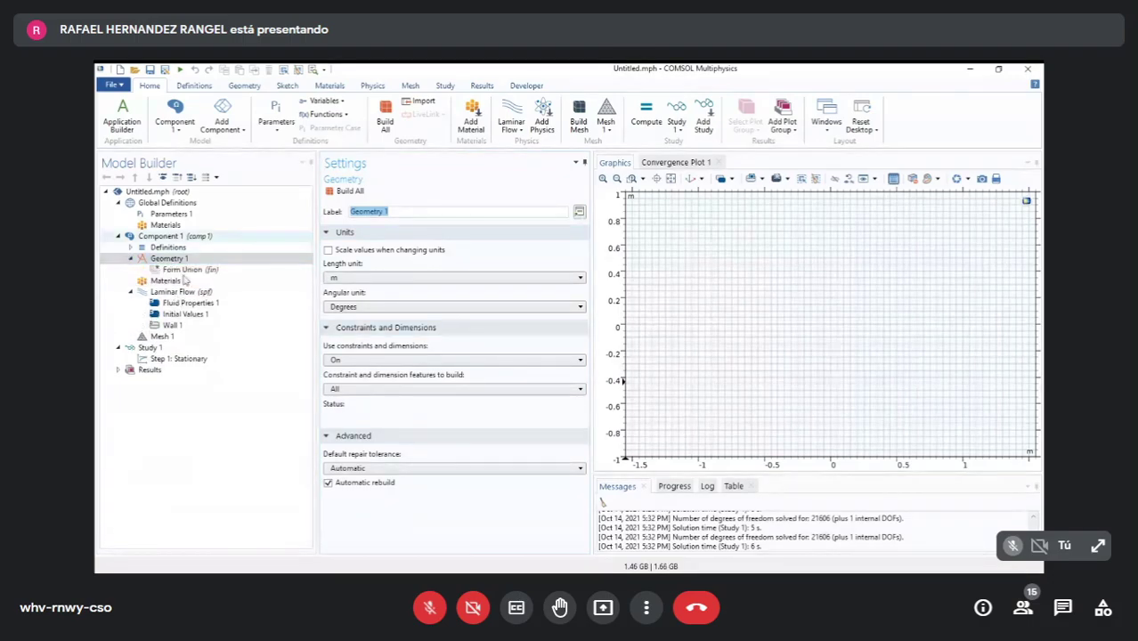
- Define a global parameter v with the expression 0.1 [cm/s]
{"action": "left_click", "coordinate": [171, 214]}
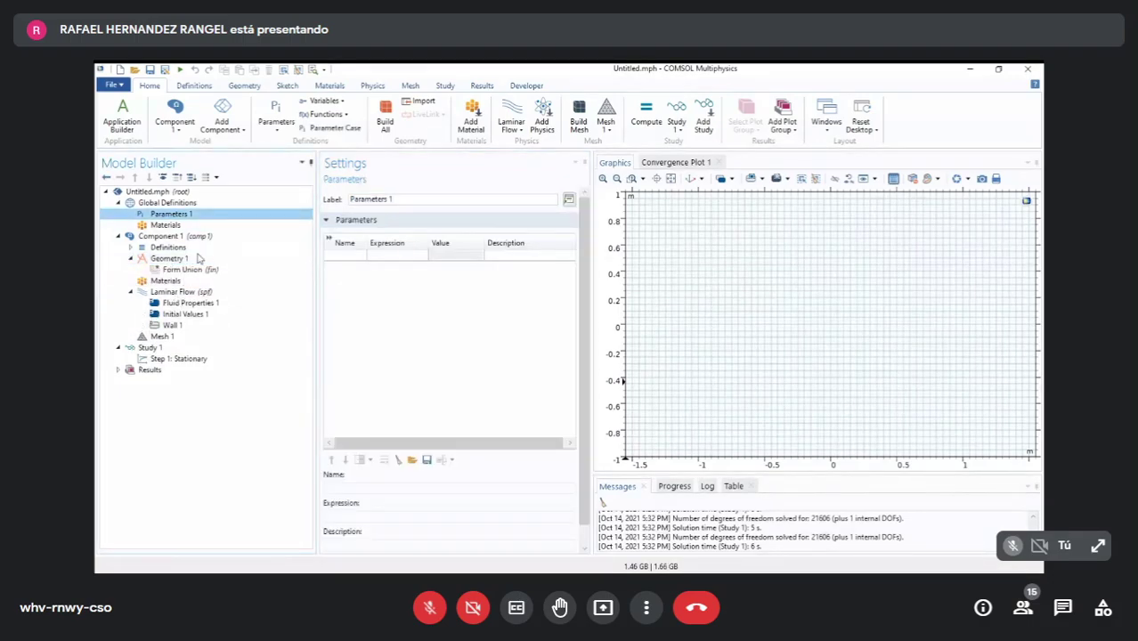
{"action": "left_click", "coordinate": [426, 303]}
{"action": "type", "text": "v"}
{"action": "key", "text": "Tab"}
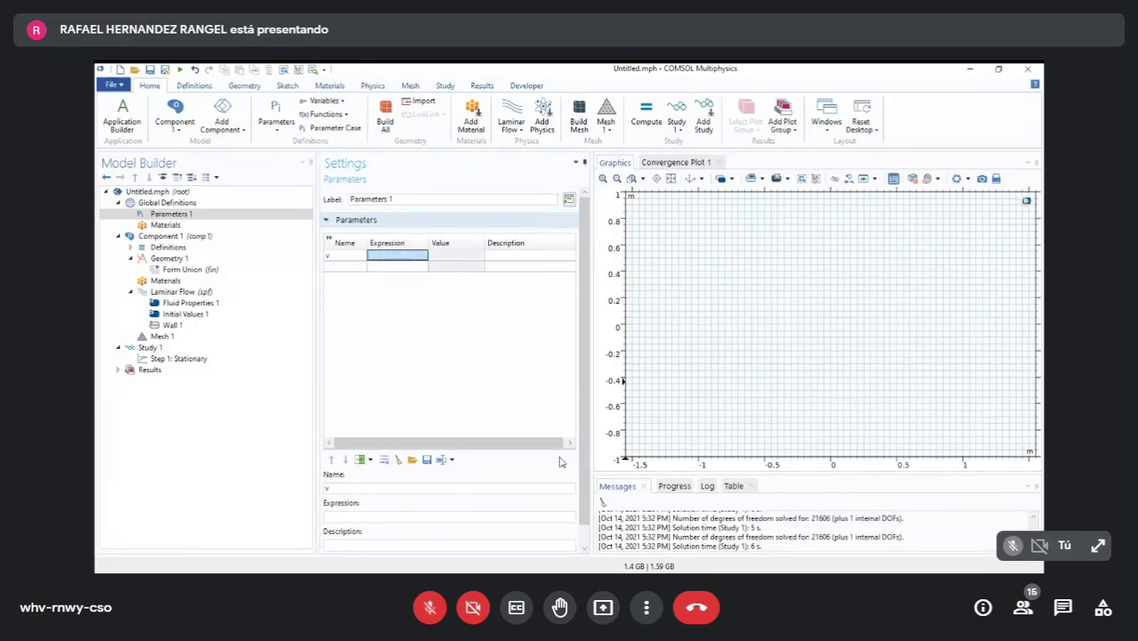
{"action": "type", "text": "0.1 [cm/s"}
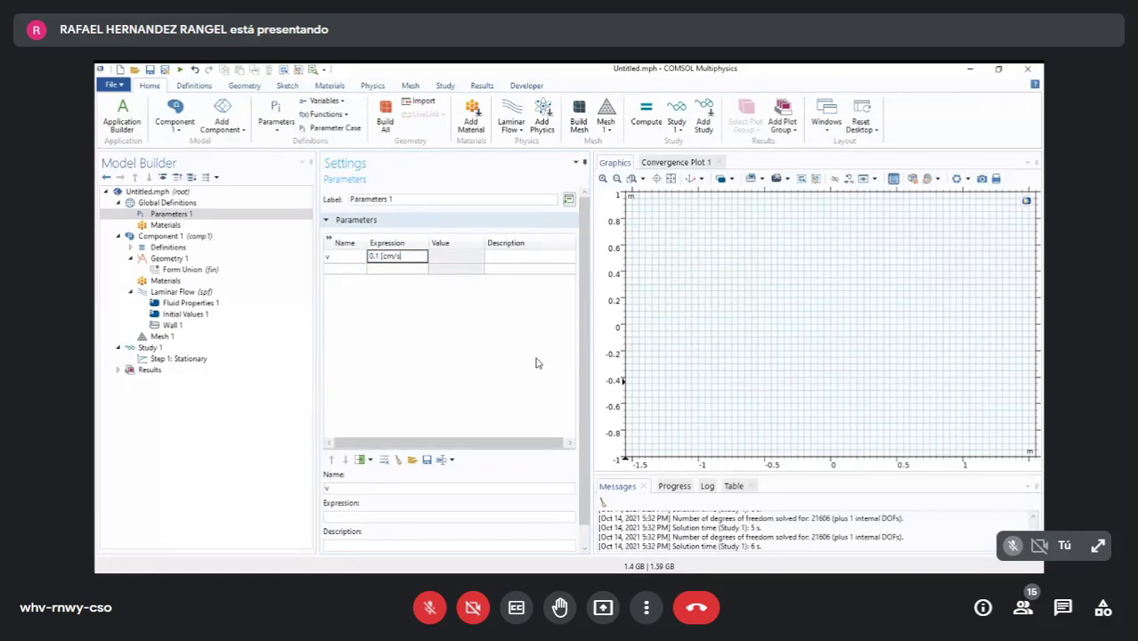
{"action": "key", "text": "Return"}
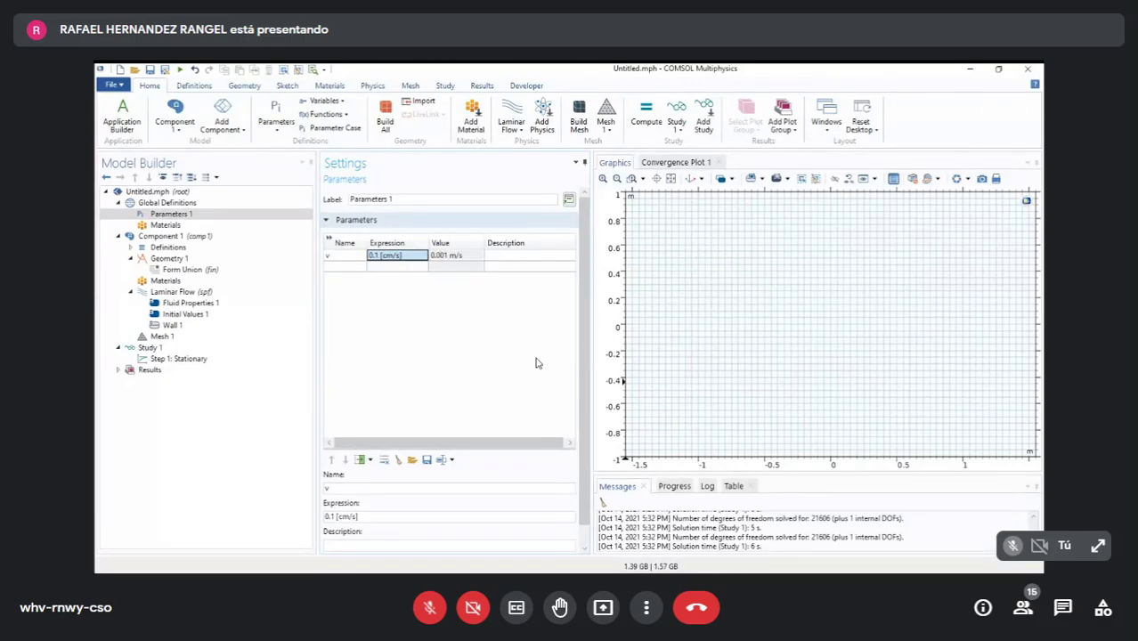
- Enter "Velocidad capilar" as the description of parameter v
{"action": "key", "text": "Right"}
{"action": "key", "text": "Right"}
{"action": "type", "text": "Ve"}
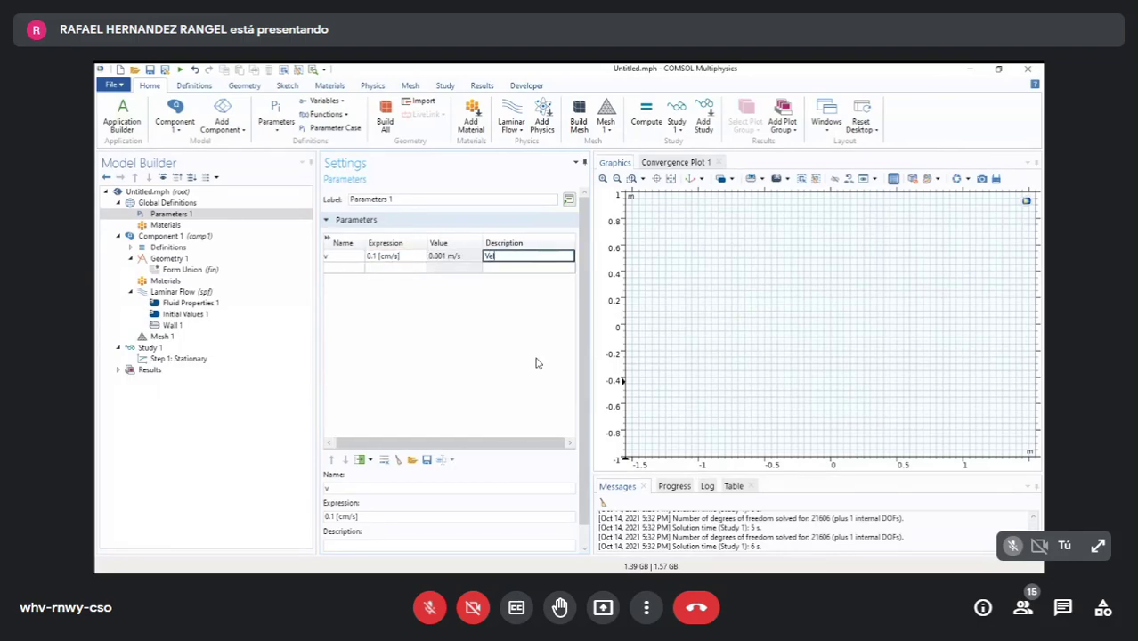
{"action": "type", "text": "locidad capilar"}
{"action": "key", "text": "Return"}
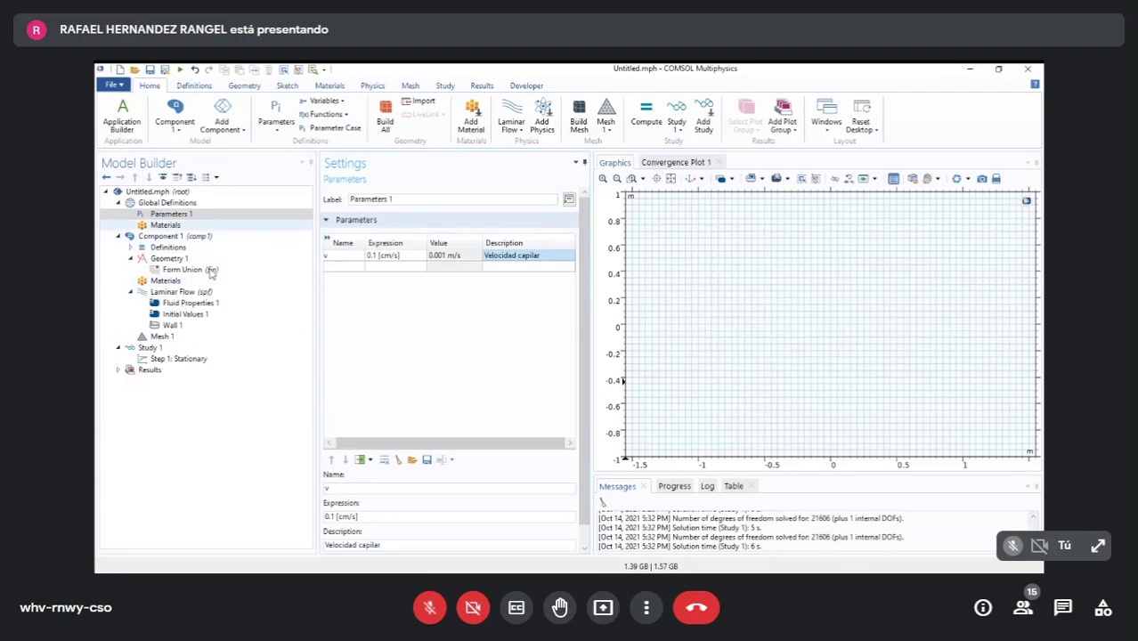
- Set the length unit of Geometry 1 to cm
{"action": "left_click", "coordinate": [183, 258]}
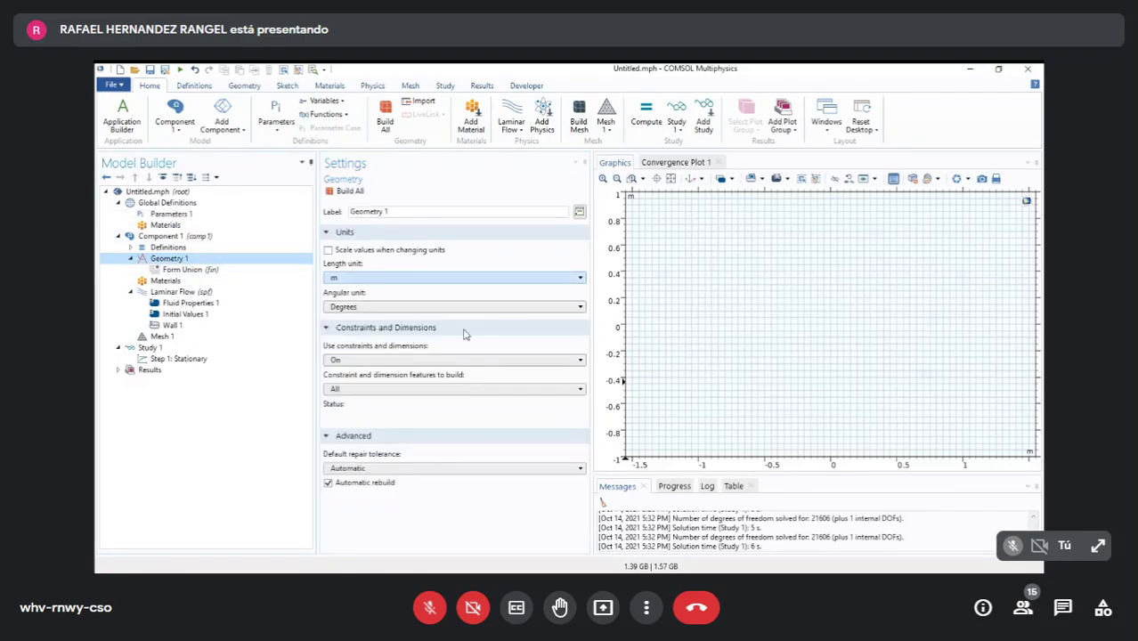
{"action": "left_click", "coordinate": [459, 277]}
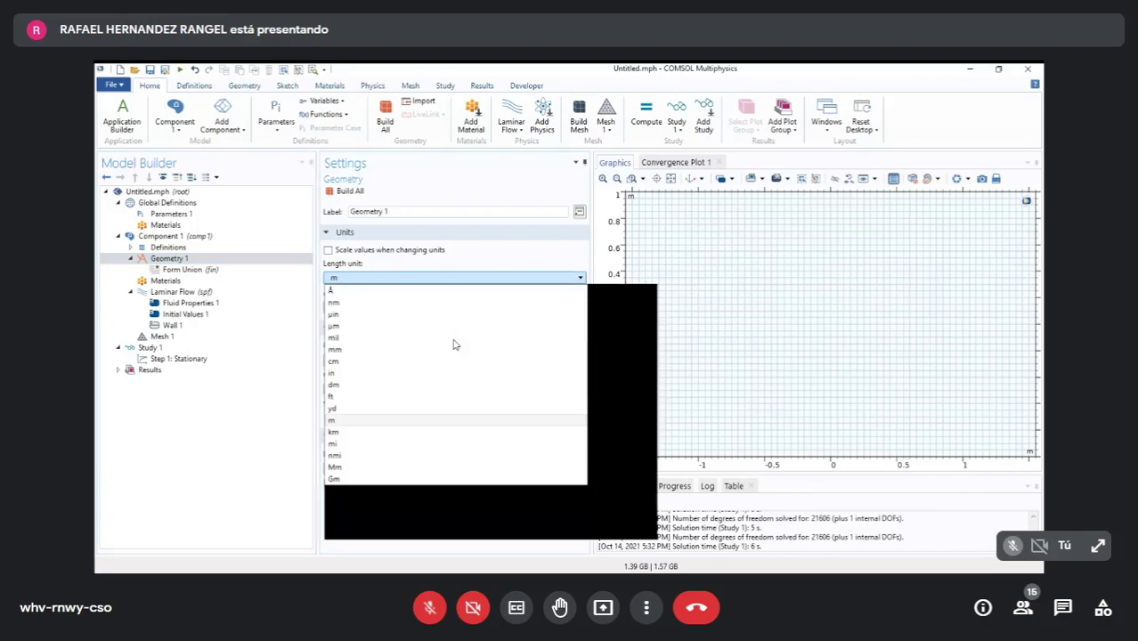
{"action": "left_click", "coordinate": [417, 432]}
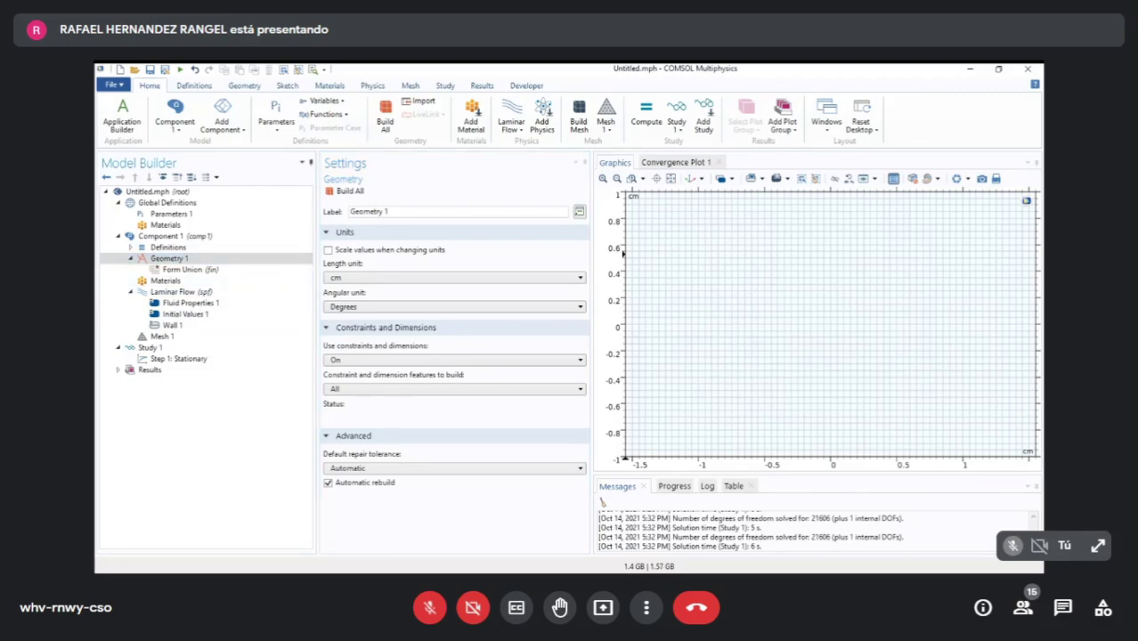
- Add a rectangle 10 cm wide and 8e-4 cm high to Geometry 1 and build all objects
{"action": "left_click", "coordinate": [244, 318]}
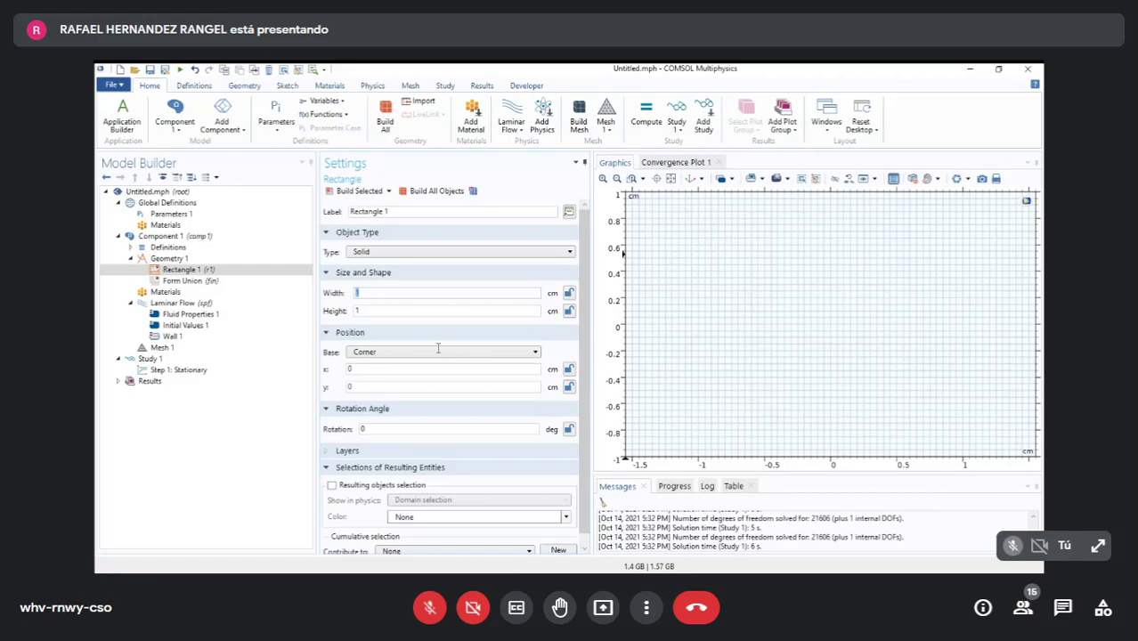
{"action": "type", "text": "10"}
{"action": "key", "text": "Tab"}
{"action": "type", "text": "8e-4"}
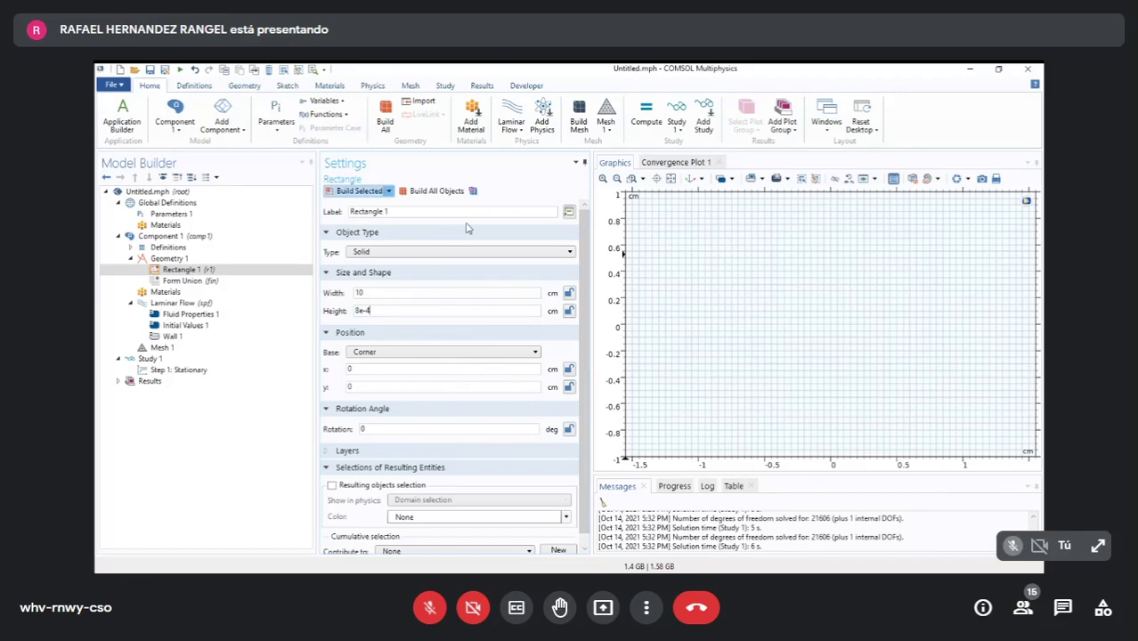
{"action": "left_click", "coordinate": [434, 191]}
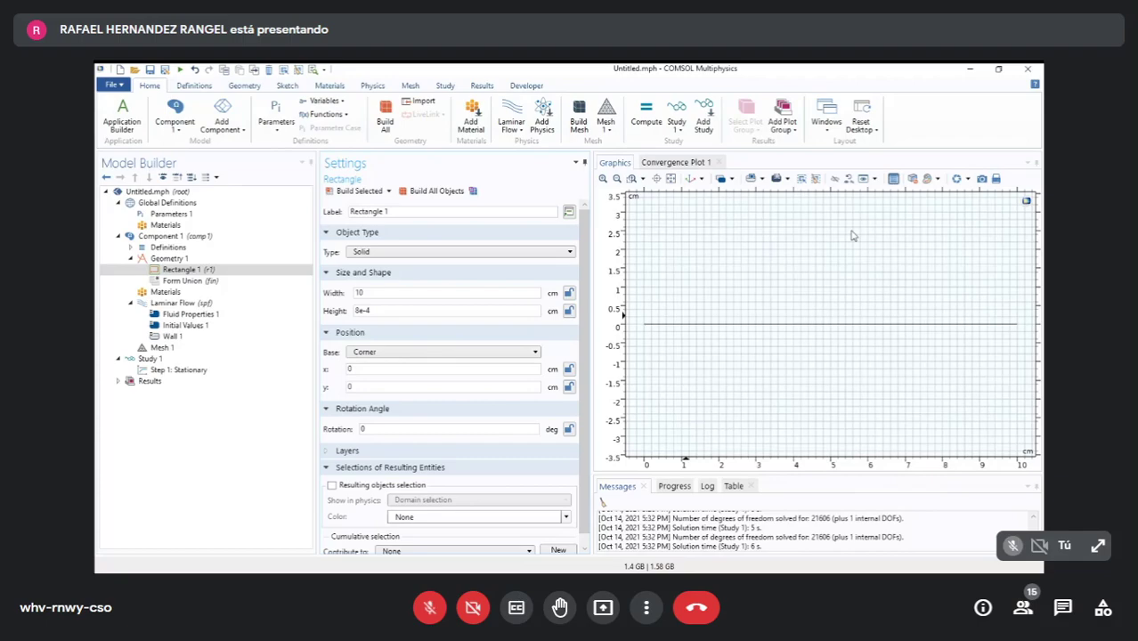
- Try widths of 1 cm and 1e-5 cm for the rectangle, rebuilding it for each value
{"action": "left_click", "coordinate": [456, 397]}
{"action": "type", "text": "1"}
{"action": "key", "text": "F8"}
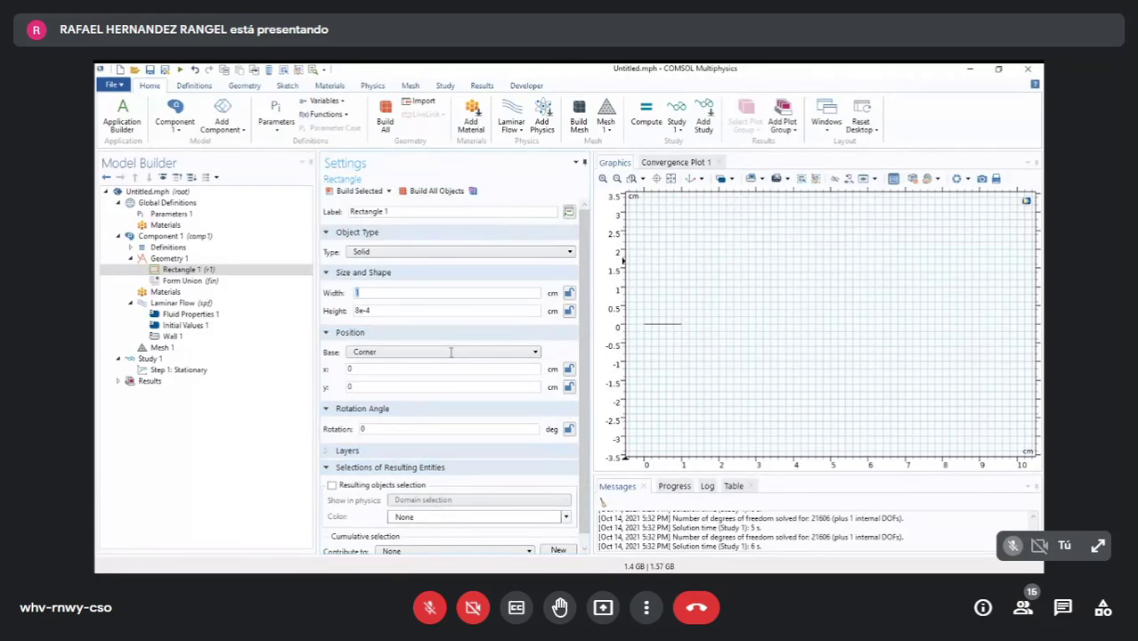
{"action": "left_click", "coordinate": [670, 179]}
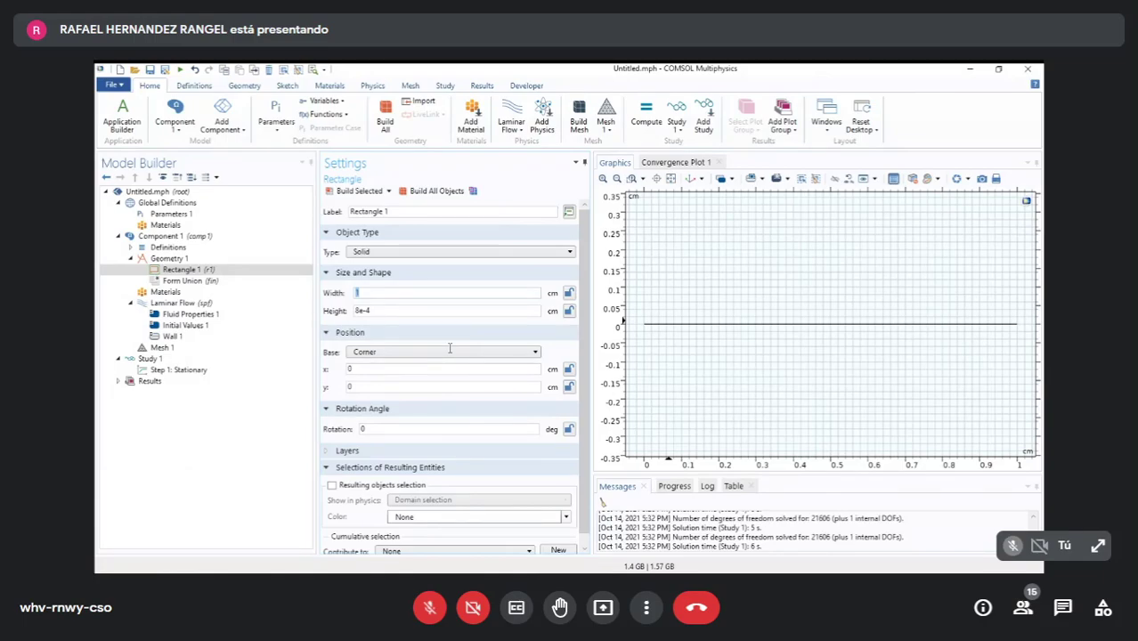
{"action": "type", "text": "e-5"}
{"action": "key", "text": "F8"}
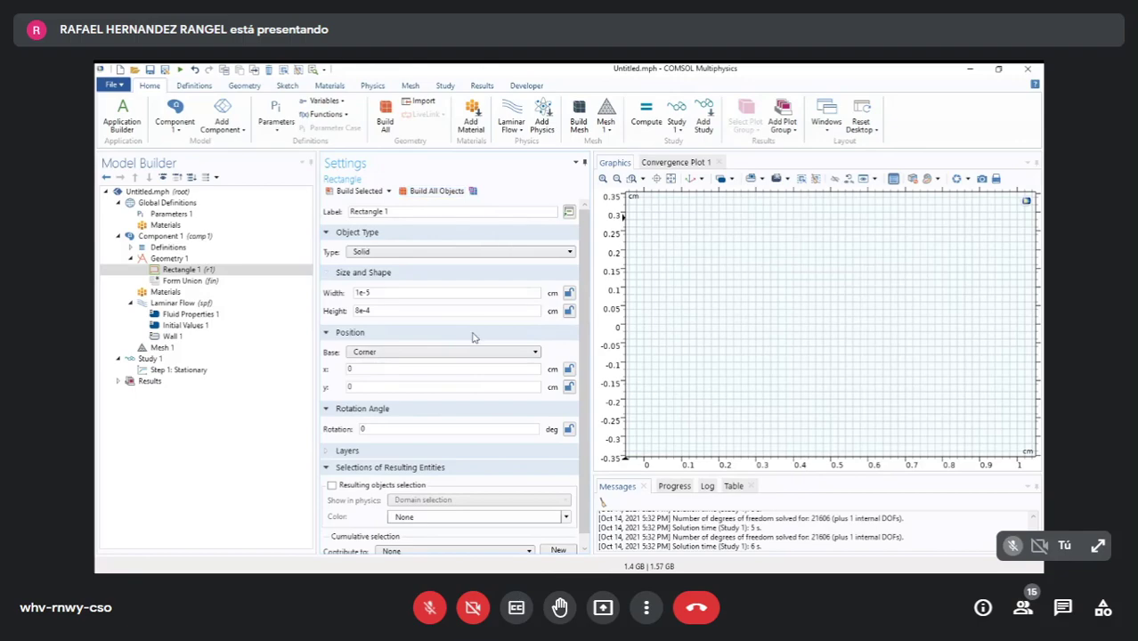
- Try widths of 1e-3 cm and 3e-3 cm for the rectangle, rebuilding it for each value
{"action": "type", "text": "3"}
{"action": "key", "text": "F8"}
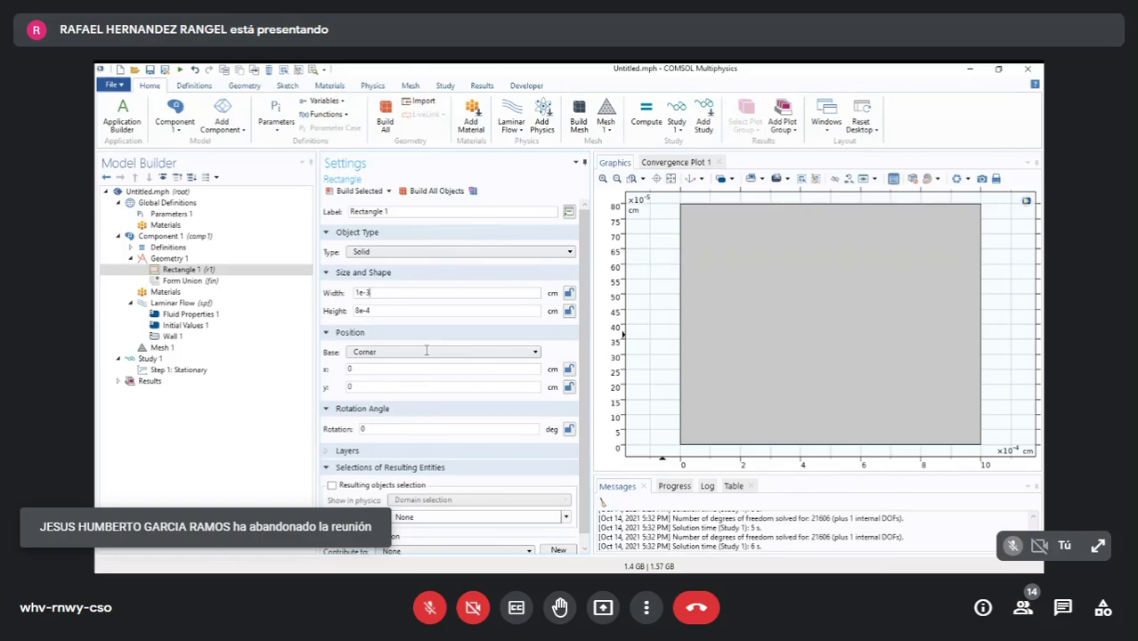
{"action": "key", "text": "BackSpace"}
{"action": "type", "text": "3"}
{"action": "key", "text": "F8"}
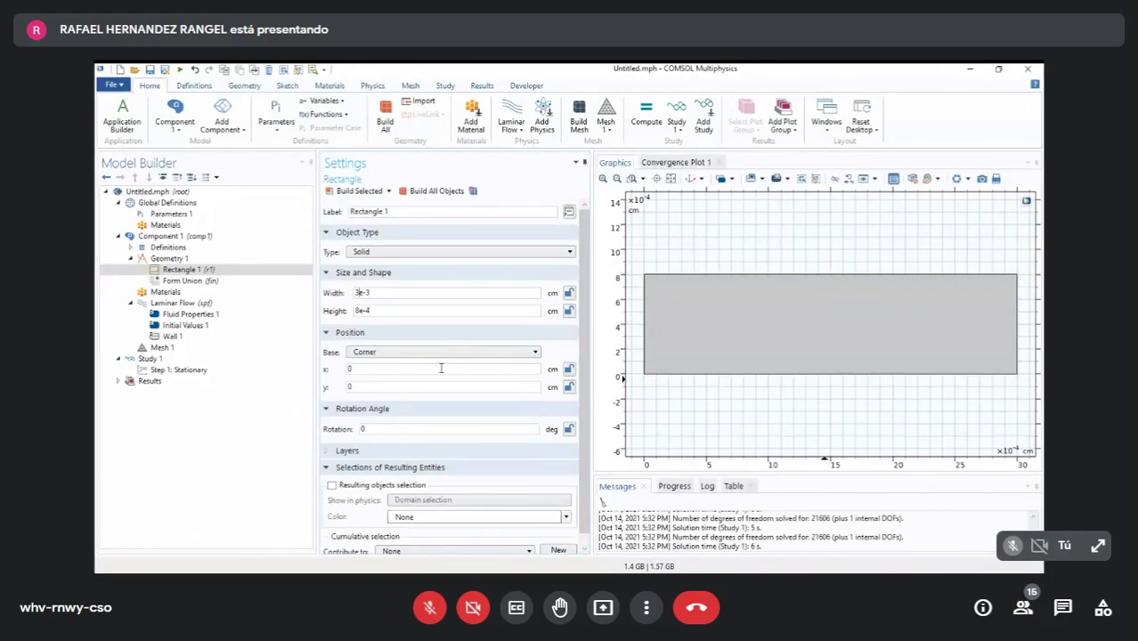
- Set the rectangle's width to 5e-3 cm and rebuild all objects
{"action": "key", "text": "BackSpace"}
{"action": "type", "text": "5"}
{"action": "left_click", "coordinate": [436, 192]}
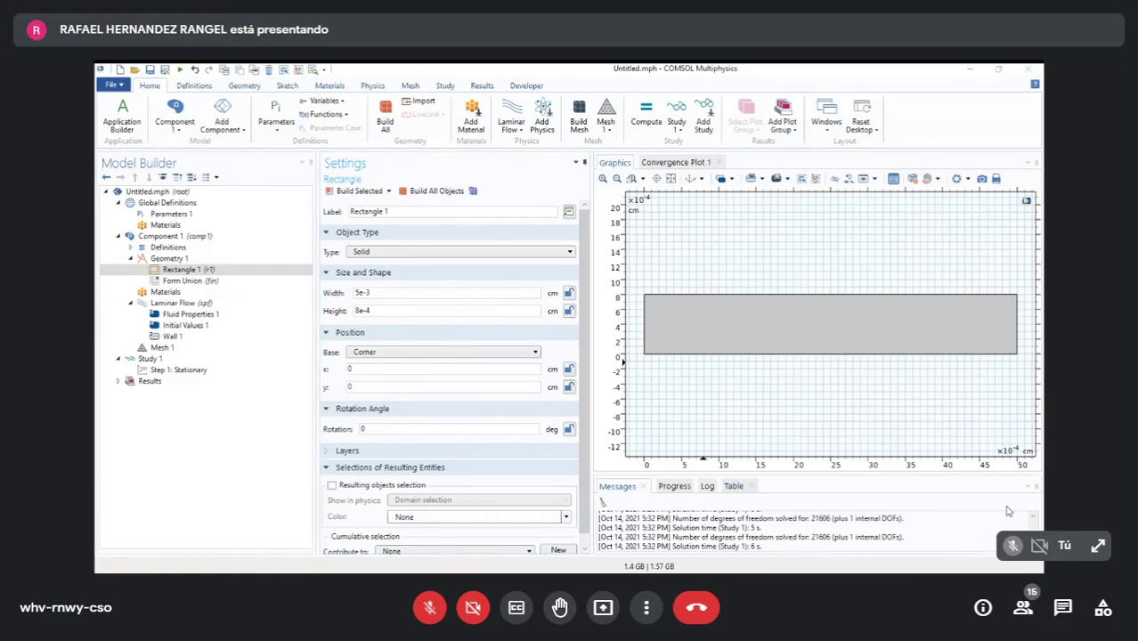
{"action": "left_click", "coordinate": [949, 329]}
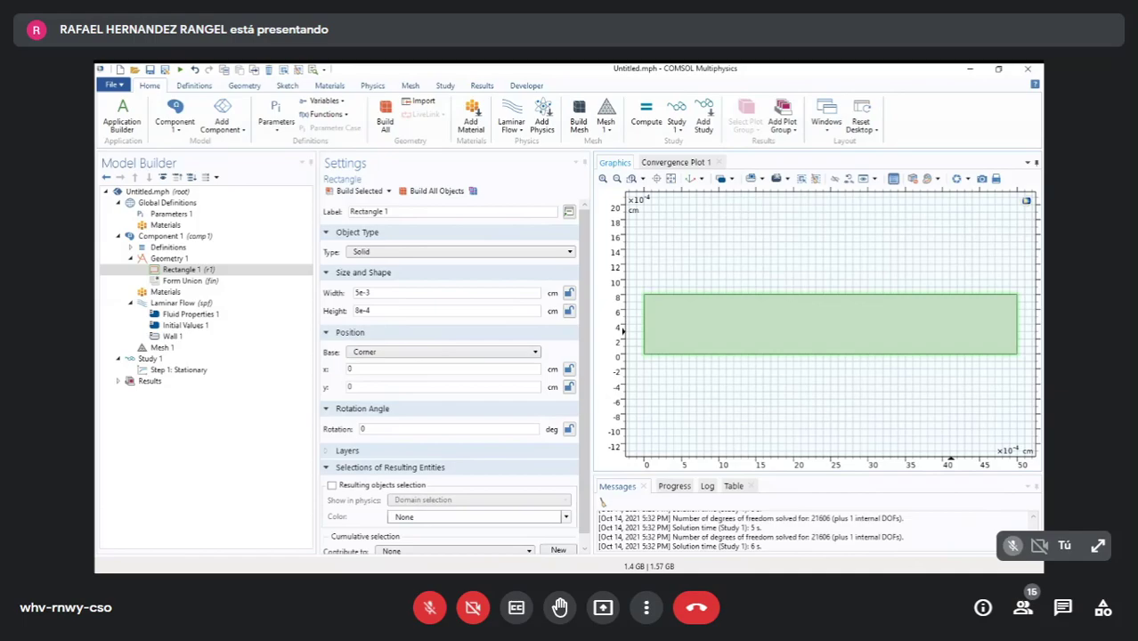
{"action": "left_click", "coordinate": [882, 408]}
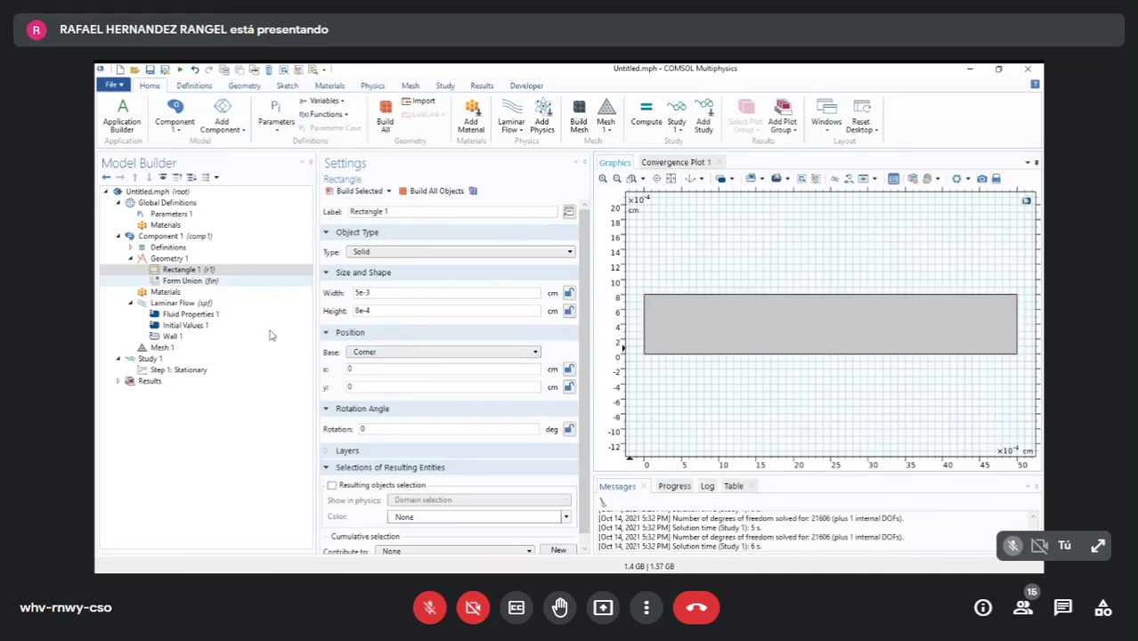
- Add a blank material under the global Materials node and label it Blood
{"action": "left_click", "coordinate": [178, 258]}
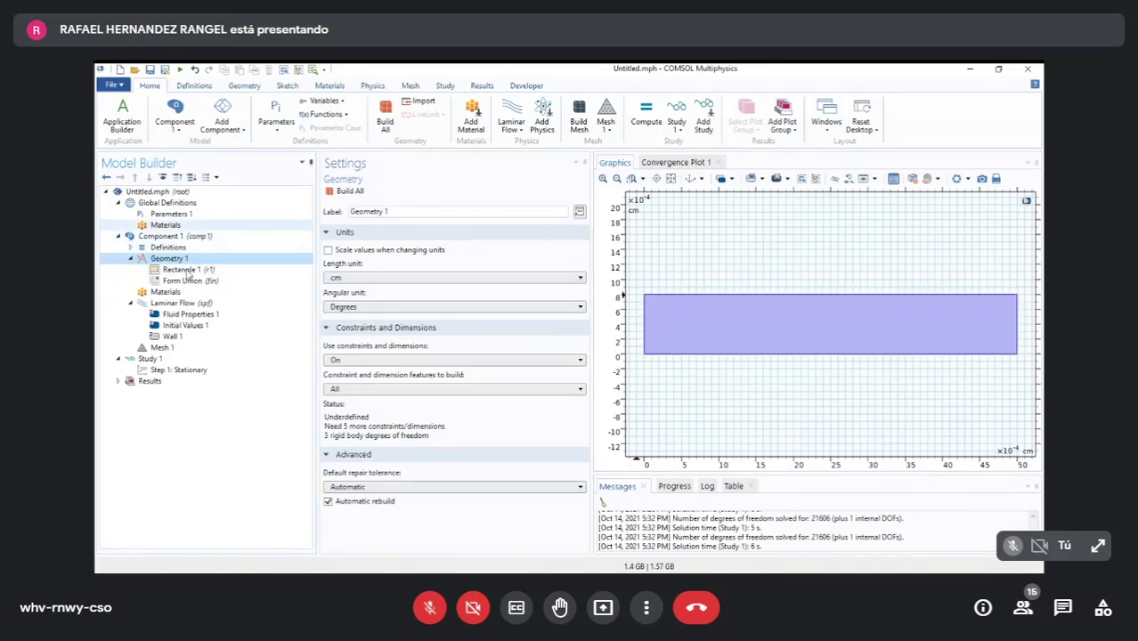
{"action": "left_click", "coordinate": [167, 225]}
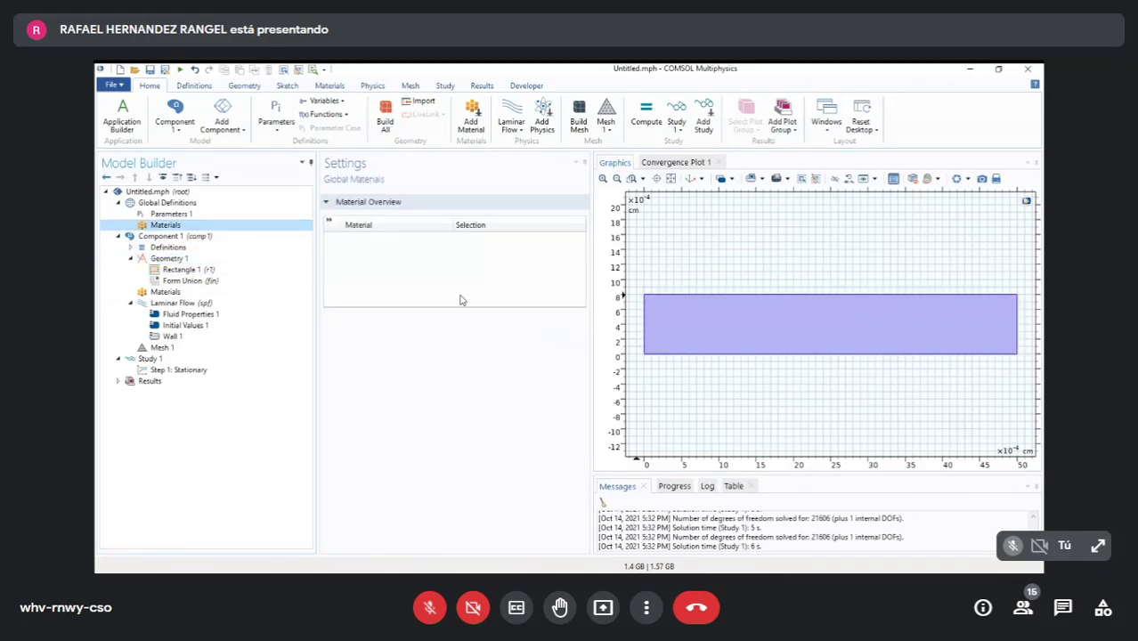
{"action": "left_click", "coordinate": [329, 86]}
{"action": "left_click", "coordinate": [423, 279]}
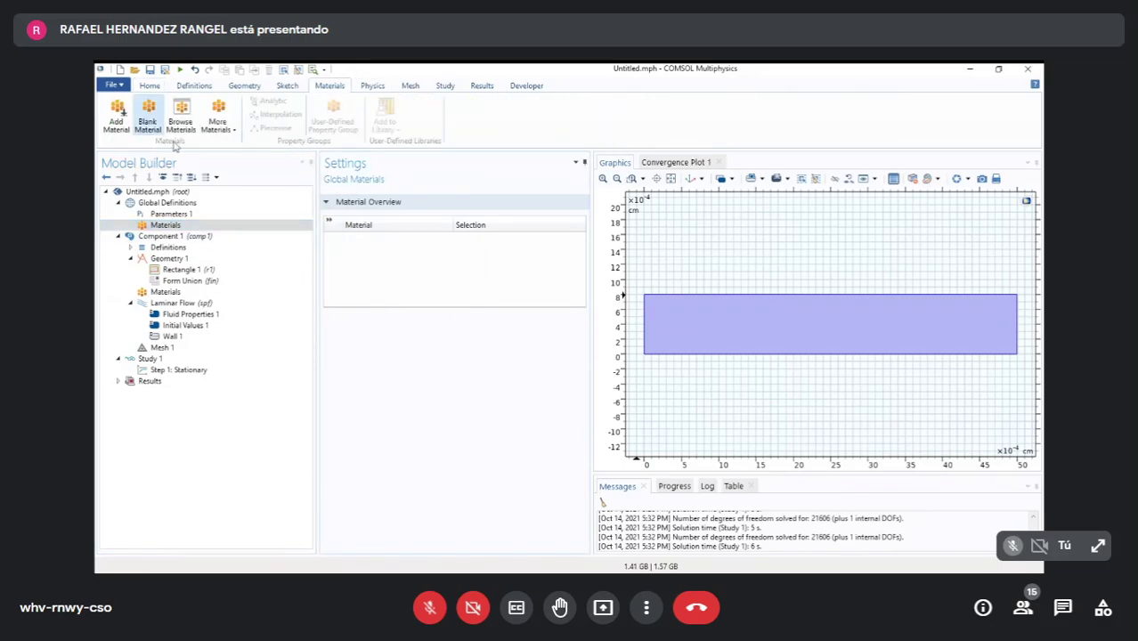
{"action": "left_click", "coordinate": [201, 226]}
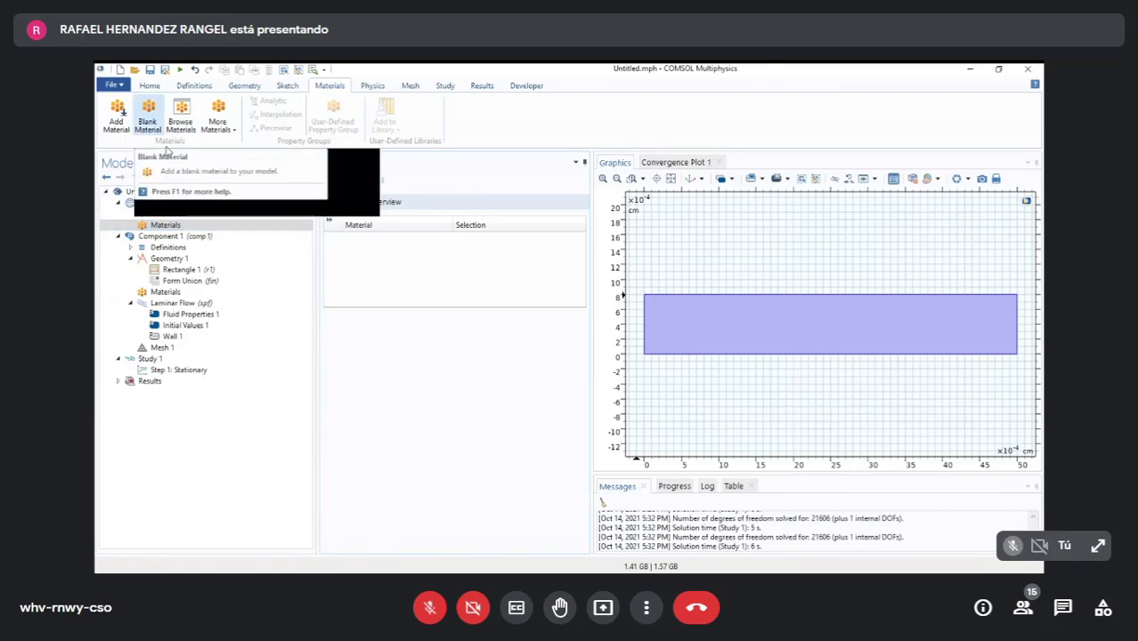
{"action": "left_click", "coordinate": [169, 146]}
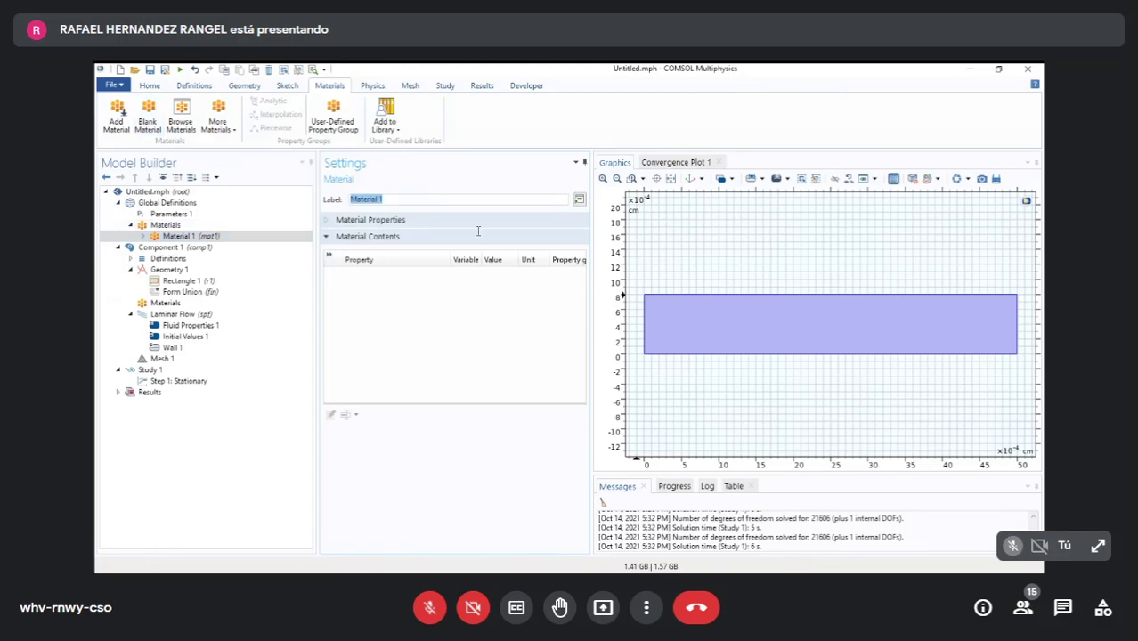
{"action": "type", "text": "Blood"}
{"action": "key", "text": "Return"}
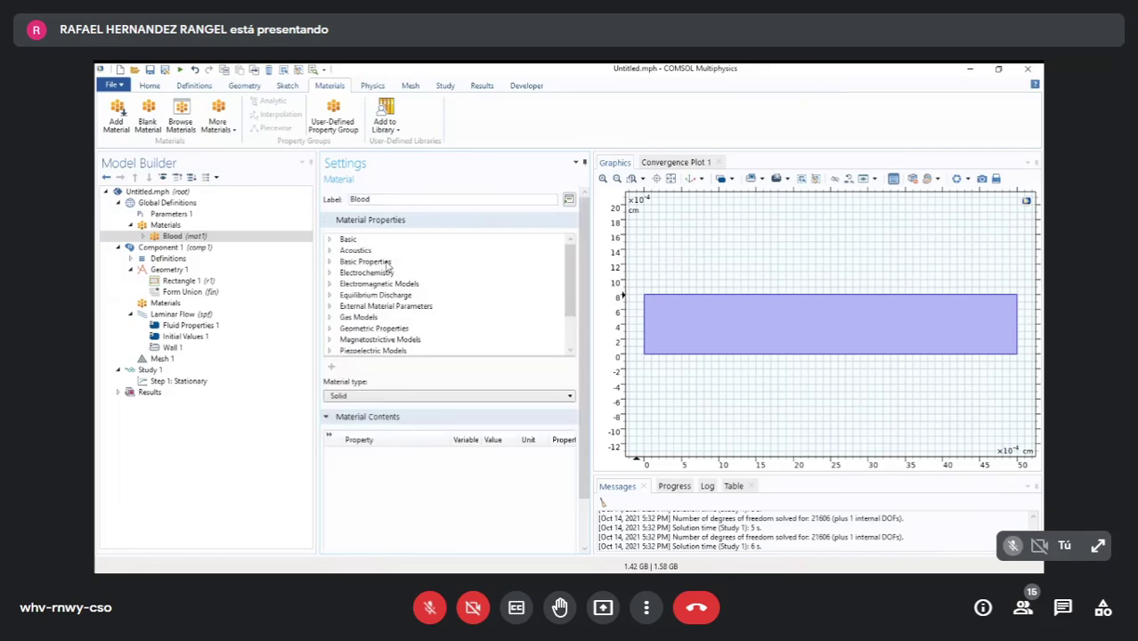
- Set the material type of the Blood material to Nonsolid
{"action": "scroll", "coordinate": [477, 333], "scroll_direction": "down", "scroll_amount": 2}
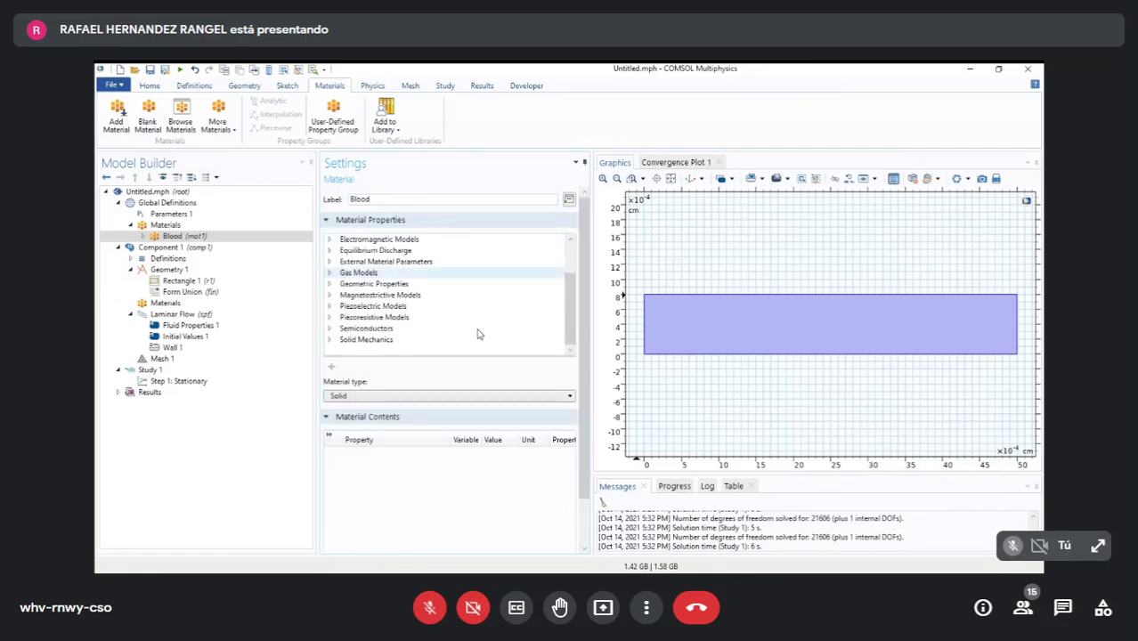
{"action": "left_click", "coordinate": [378, 396]}
{"action": "left_click", "coordinate": [361, 419]}
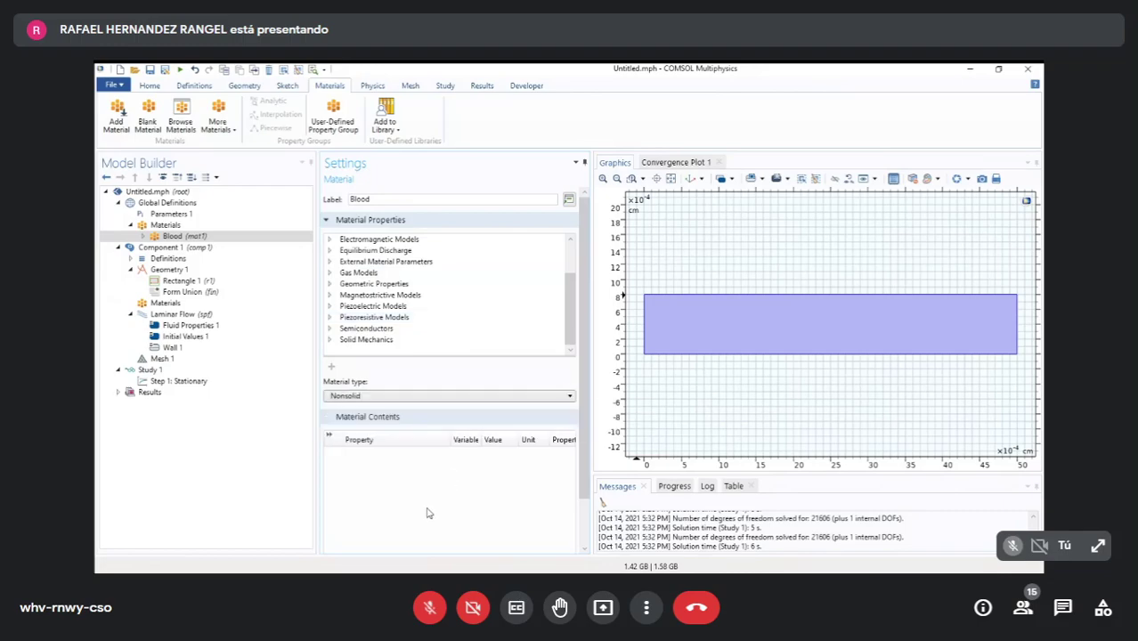
- Look through the property categories available for the Blood material, including Basic and Solid Mechanics, and its Material Contents
{"action": "scroll", "coordinate": [405, 298], "scroll_direction": "up", "scroll_amount": 2}
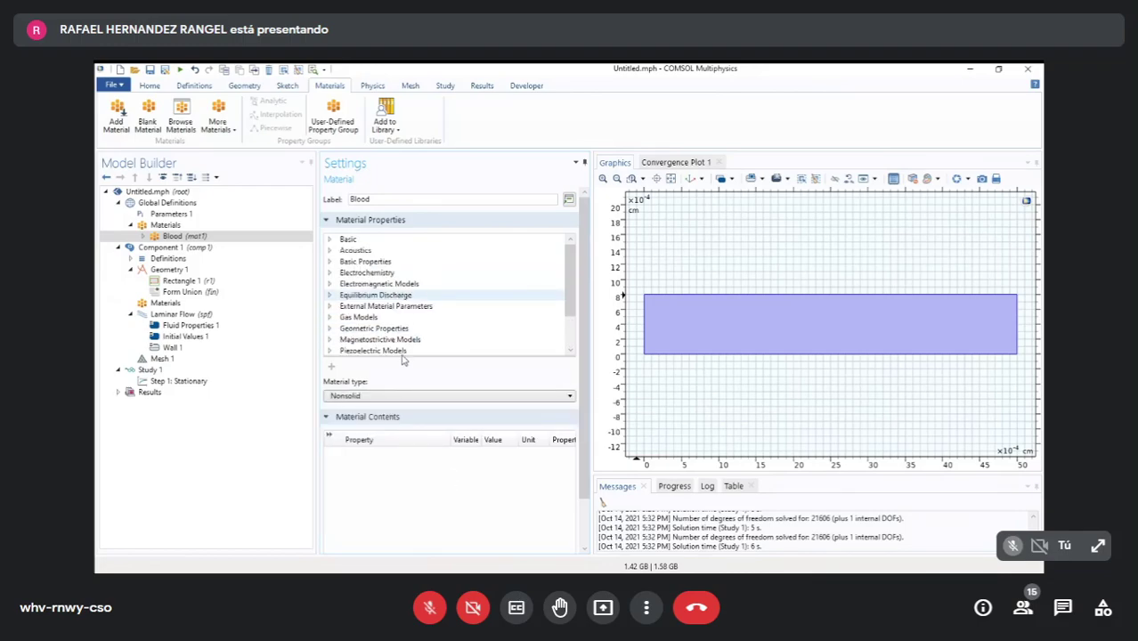
{"action": "left_click", "coordinate": [329, 239]}
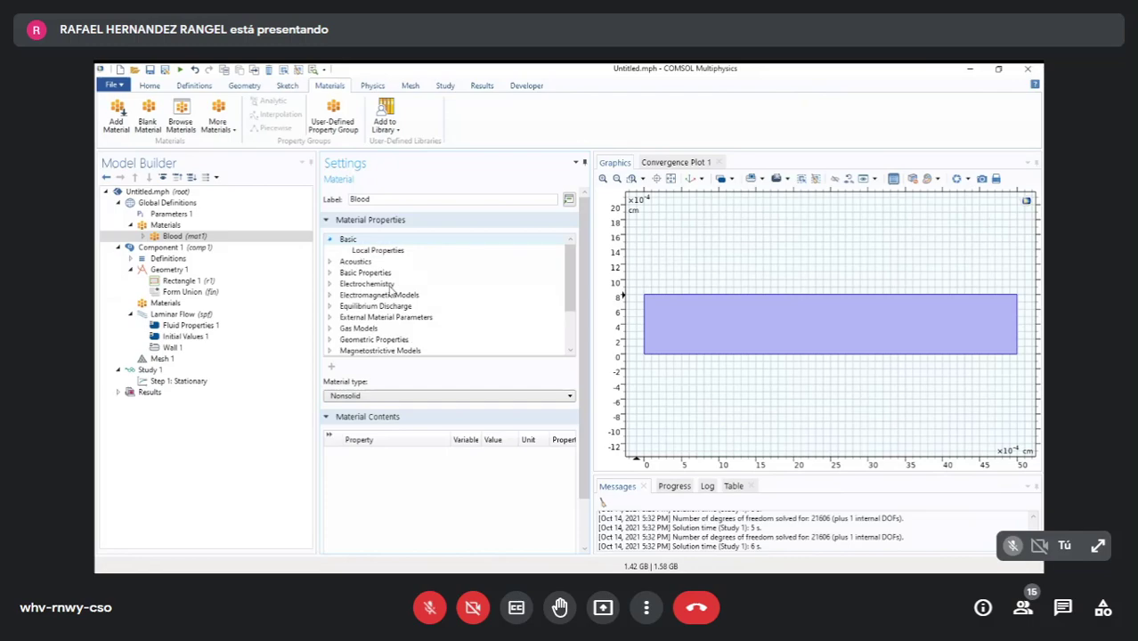
{"action": "left_click", "coordinate": [377, 250]}
{"action": "scroll", "coordinate": [391, 294], "scroll_direction": "down", "scroll_amount": 4}
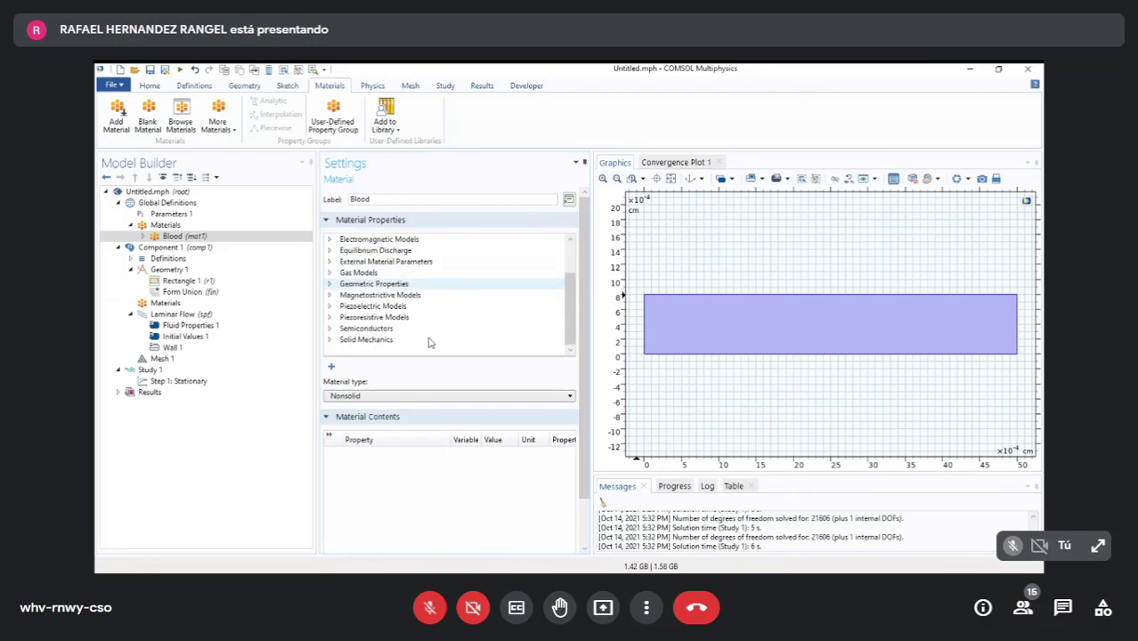
{"action": "left_click", "coordinate": [388, 220]}
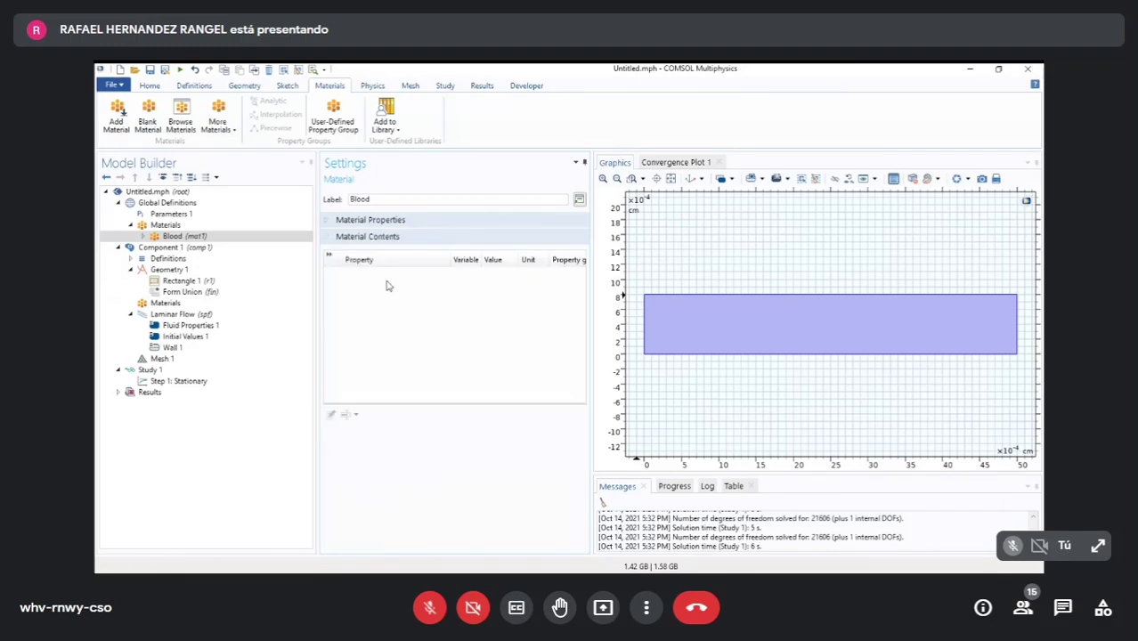
{"action": "left_click", "coordinate": [178, 236]}
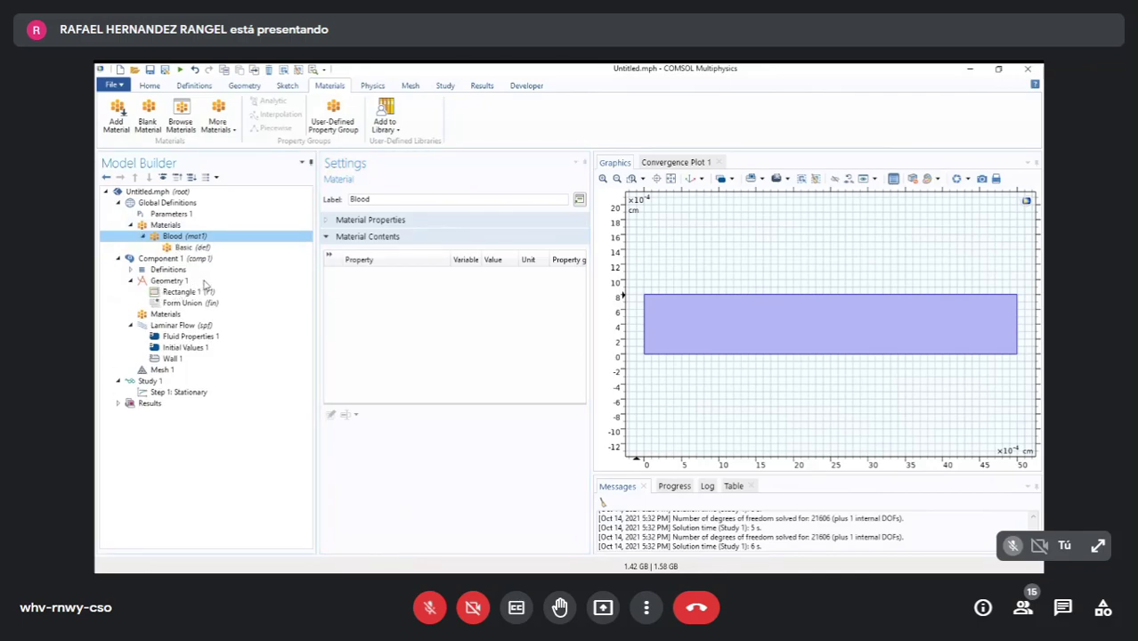
{"action": "key", "text": "alt+Tab"}
{"action": "left_click", "coordinate": [388, 220]}
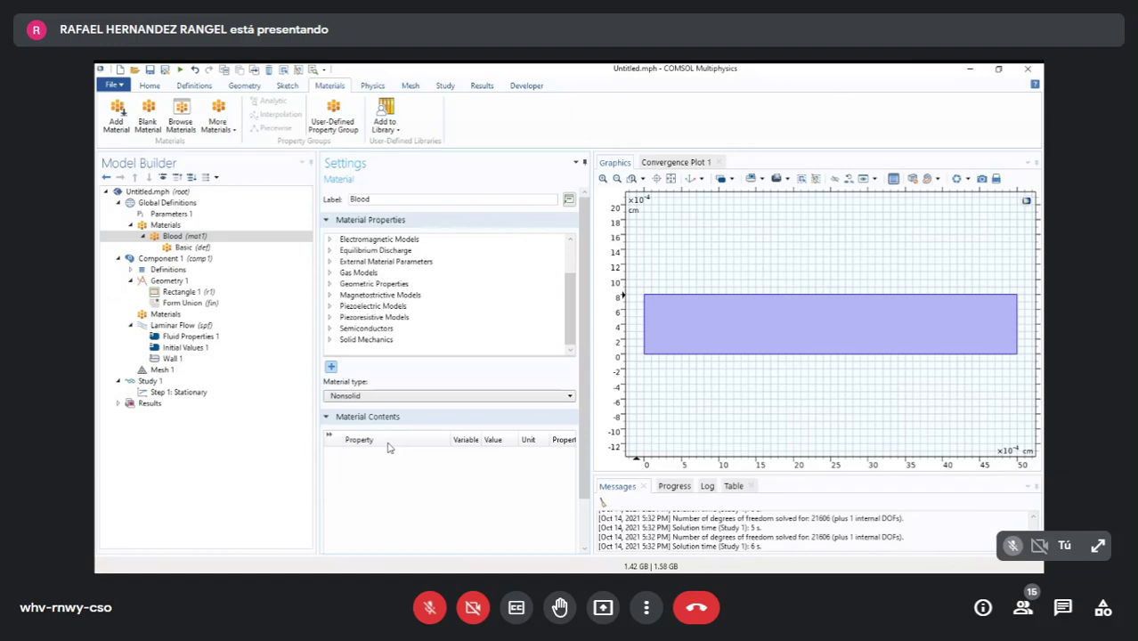
{"action": "left_click", "coordinate": [329, 339]}
{"action": "left_click", "coordinate": [329, 339]}
{"action": "scroll", "coordinate": [331, 339], "scroll_direction": "up", "scroll_amount": 2}
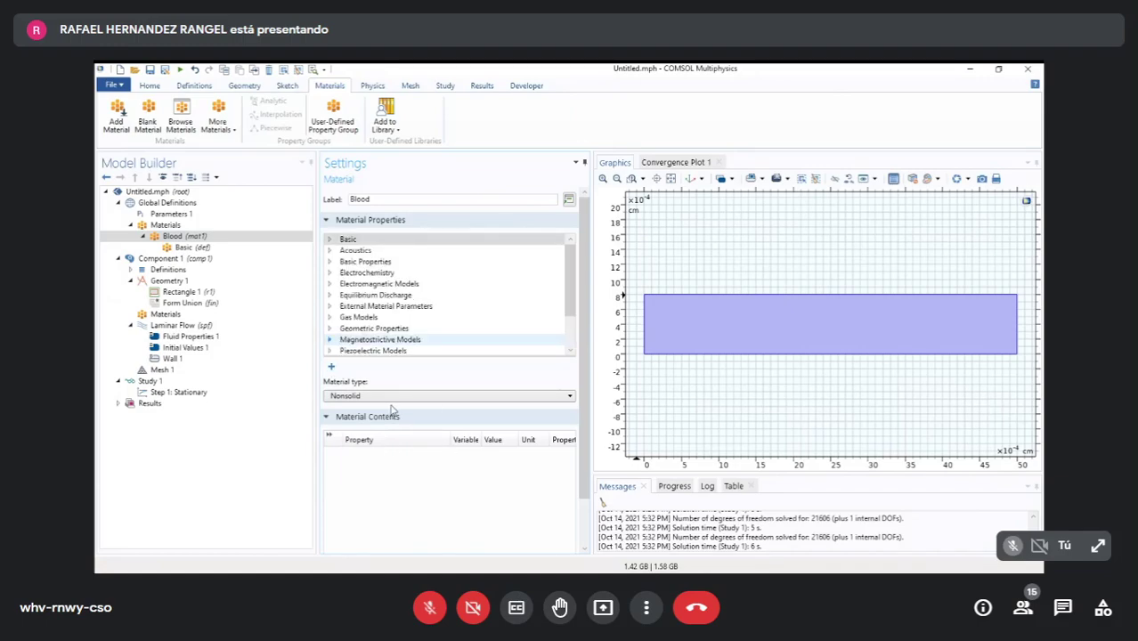
- Add Density and Dynamic Viscosity from the Basic Properties category to the Blood material's contents
{"action": "left_click", "coordinate": [330, 262]}
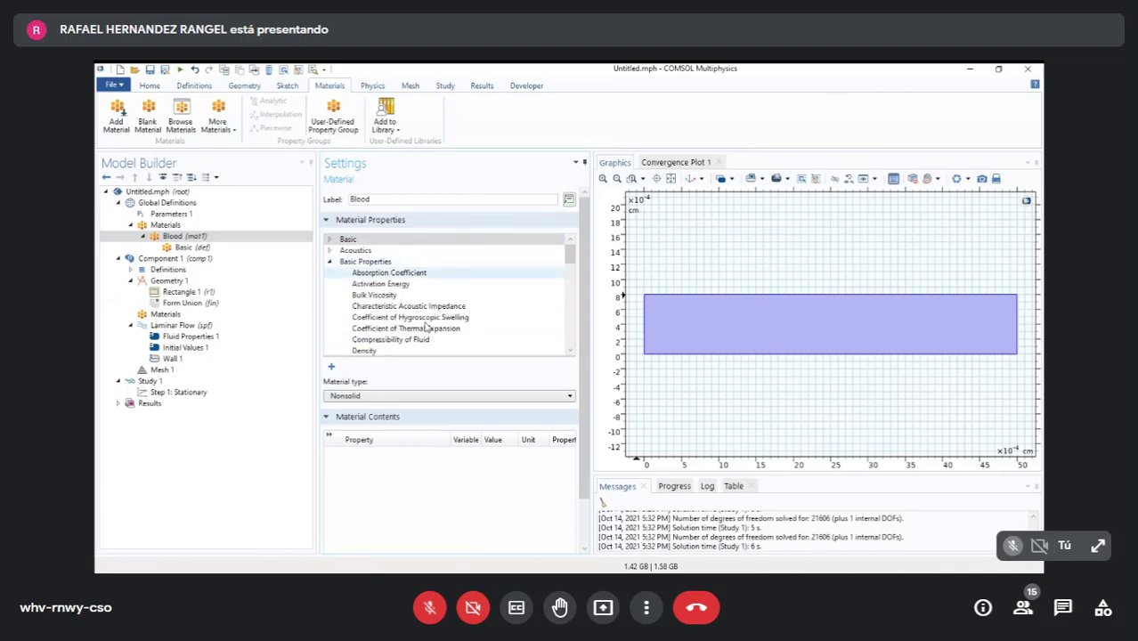
{"action": "scroll", "coordinate": [553, 350], "scroll_direction": "down", "scroll_amount": 1}
{"action": "left_click", "coordinate": [485, 317]}
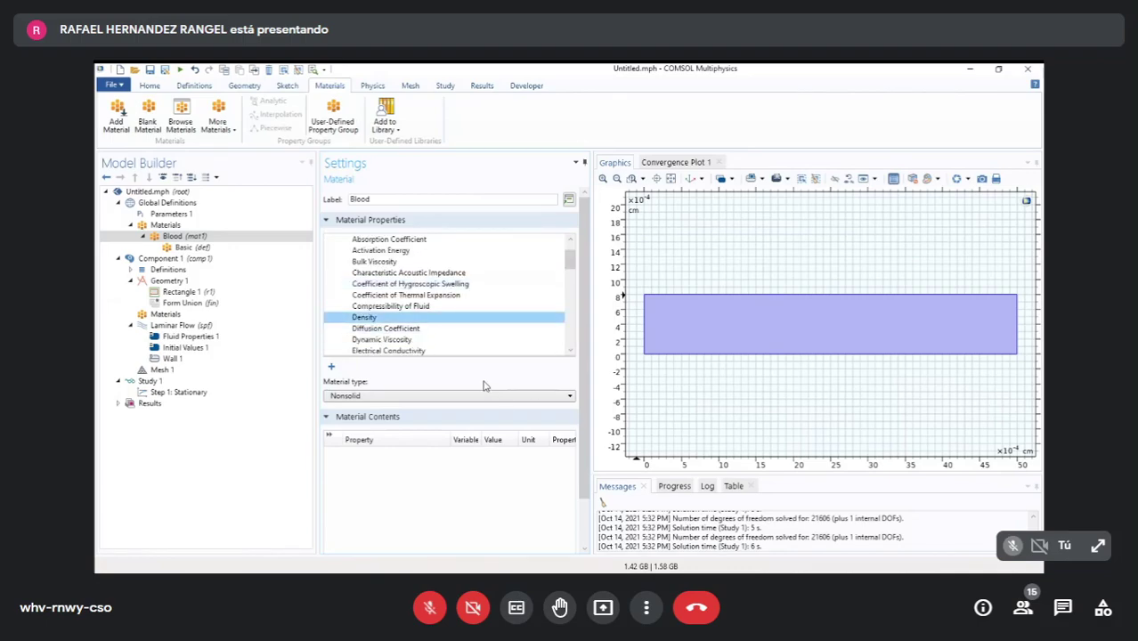
{"action": "left_click", "coordinate": [330, 366]}
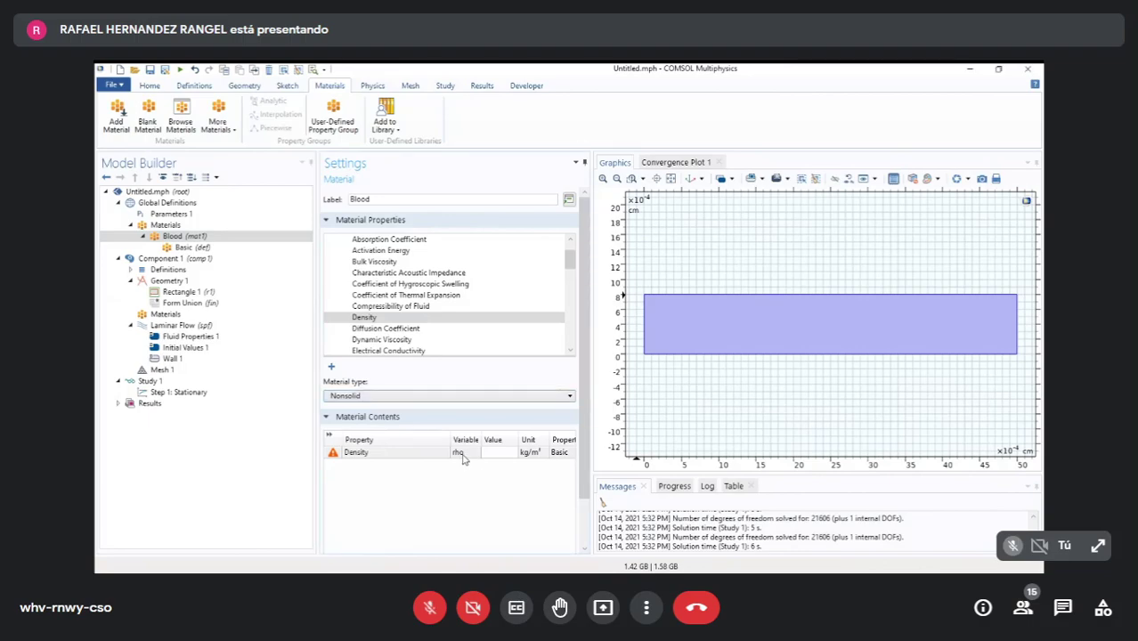
{"action": "left_click", "coordinate": [405, 340]}
{"action": "left_click", "coordinate": [330, 366]}
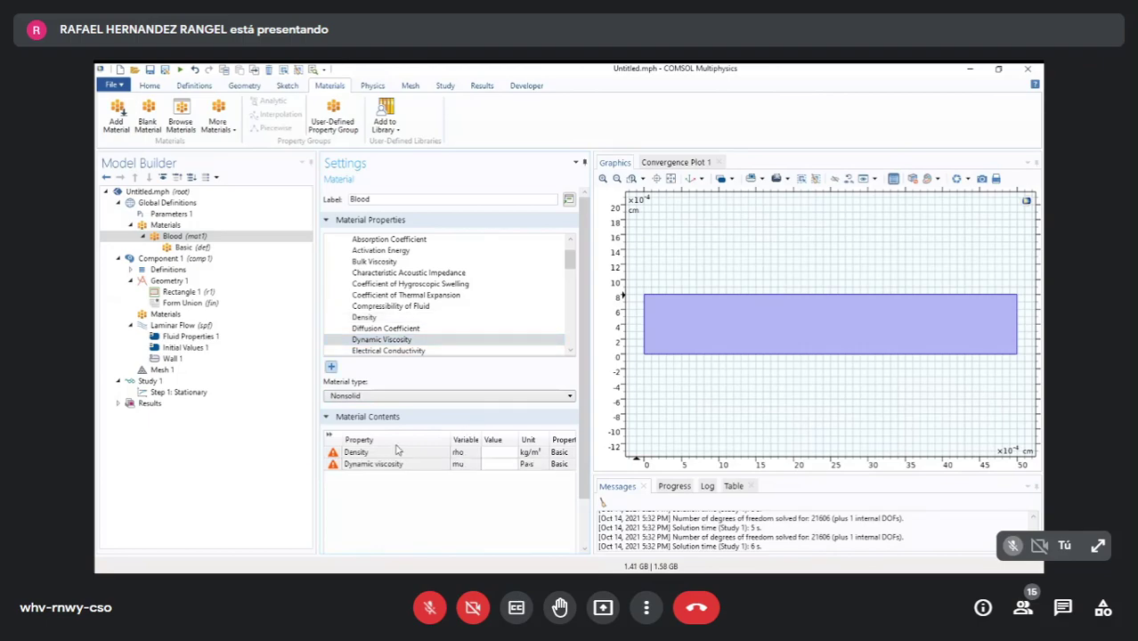
- Set the Blood material's density to 1060 kg/m³
{"action": "key", "text": "Down"}
{"action": "key", "text": "Up"}
{"action": "key", "text": "Down"}
{"action": "key", "text": "Up"}
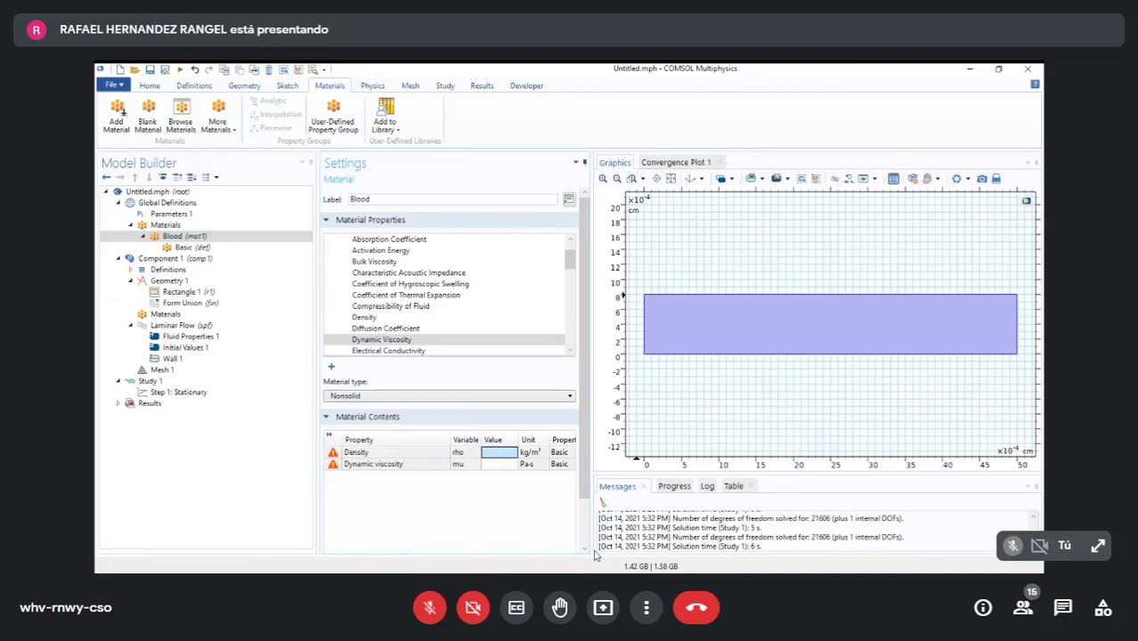
{"action": "key", "text": "alt+Tab"}
{"action": "key", "text": "alt+Tab"}
{"action": "type", "text": "1"}
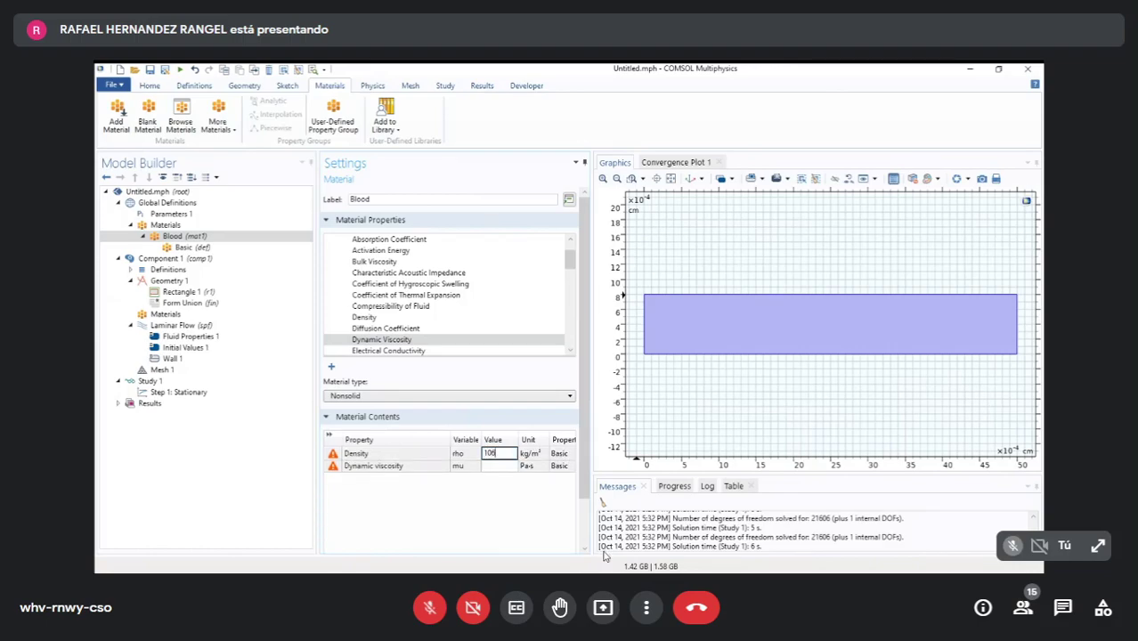
{"action": "type", "text": "060"}
{"action": "key", "text": "Return"}
- Set the Blood material's dynamic viscosity to 0.005 Pa·s
{"action": "key", "text": "alt+Tab"}
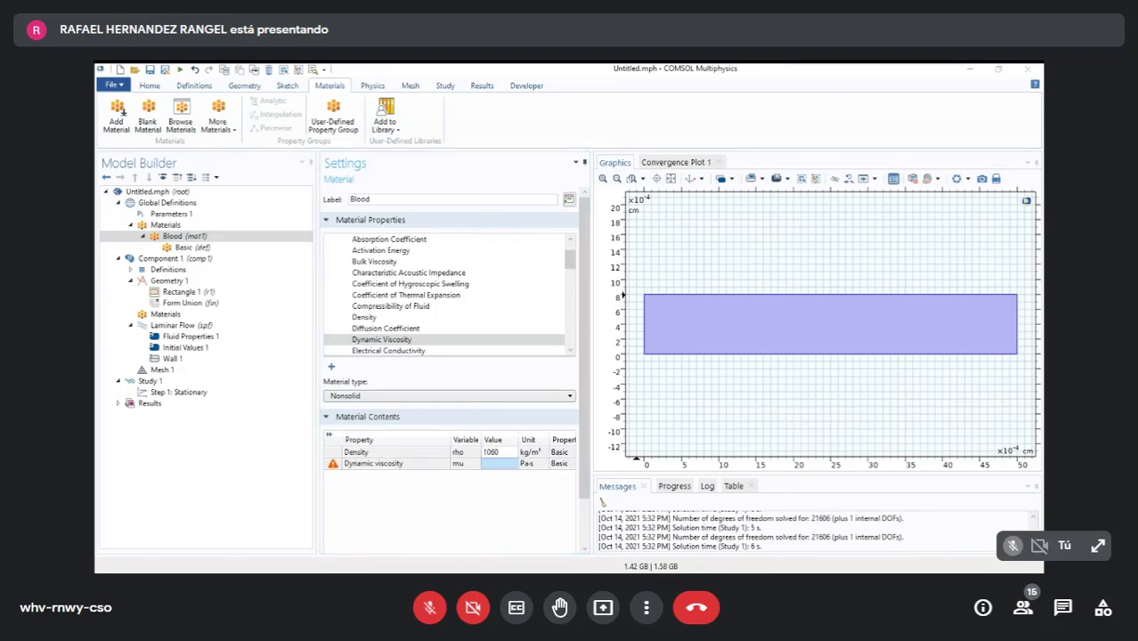
{"action": "key", "text": "alt+Tab"}
{"action": "type", "text": "0"}
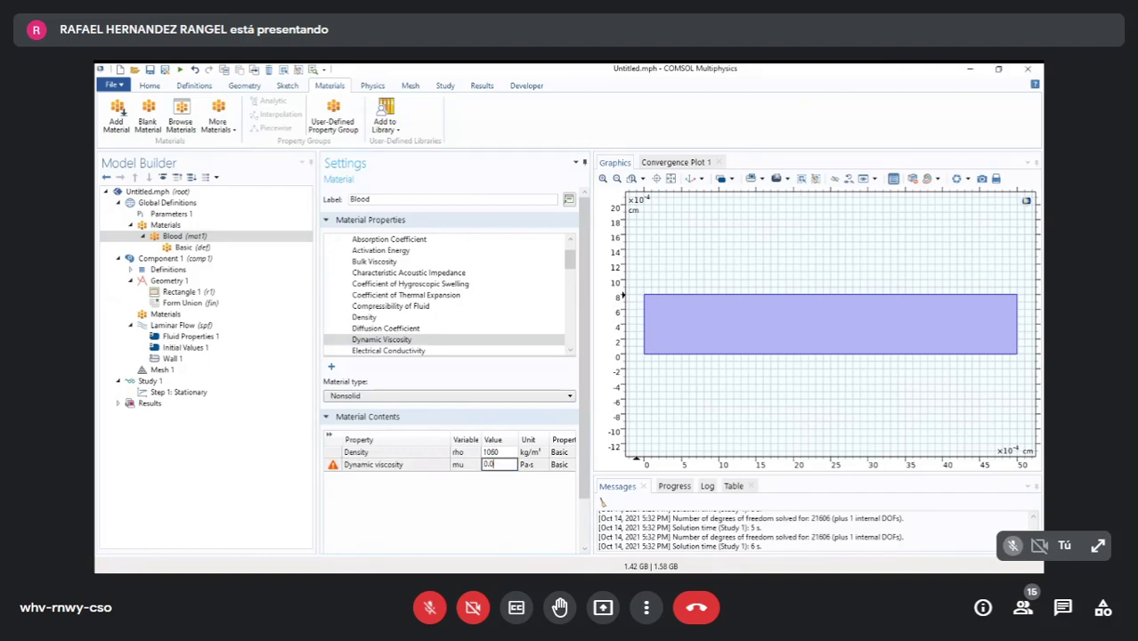
{"action": "key", "text": "Return"}
- Check the global Blood material's contents and selection, the rectangle geometry, and the material overview of Component 1
{"action": "left_click", "coordinate": [220, 286]}
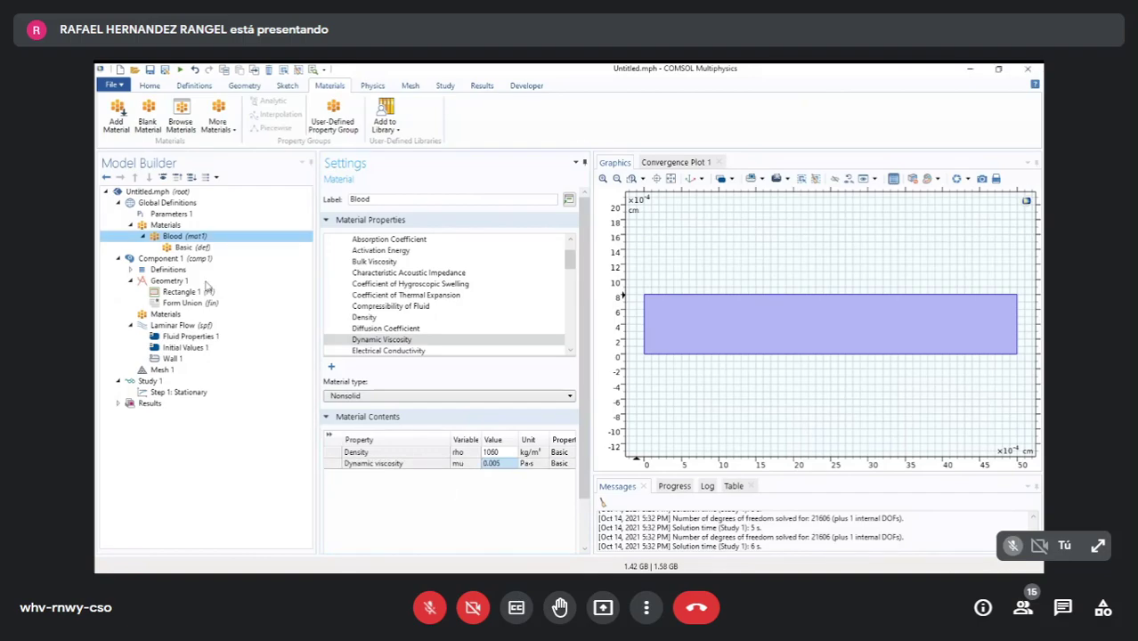
{"action": "left_click", "coordinate": [178, 282]}
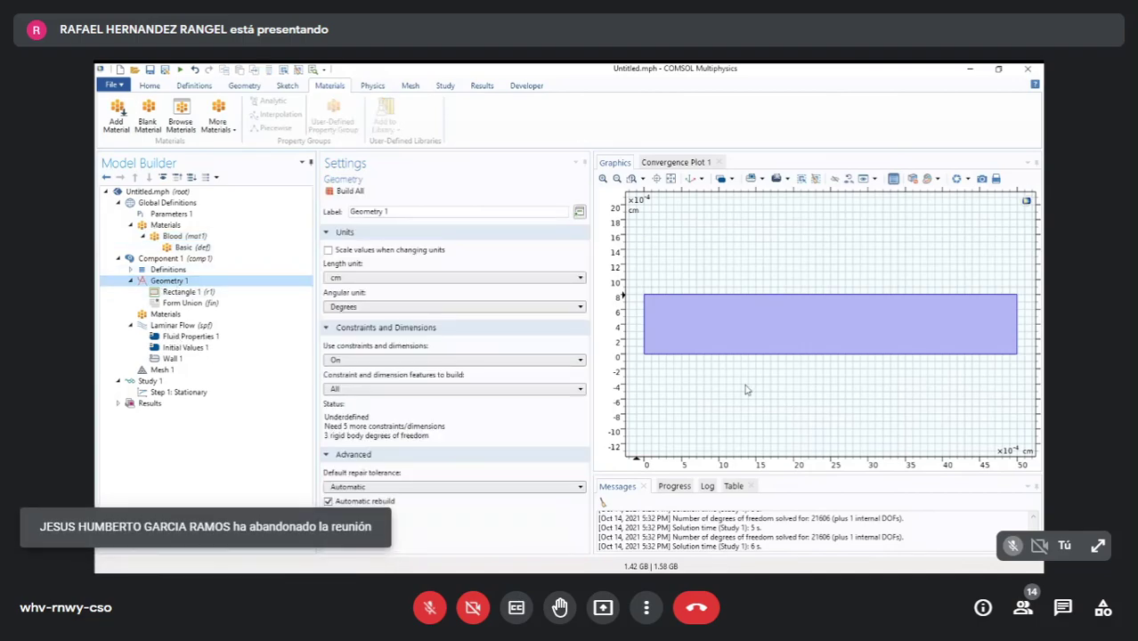
{"action": "left_click", "coordinate": [178, 236]}
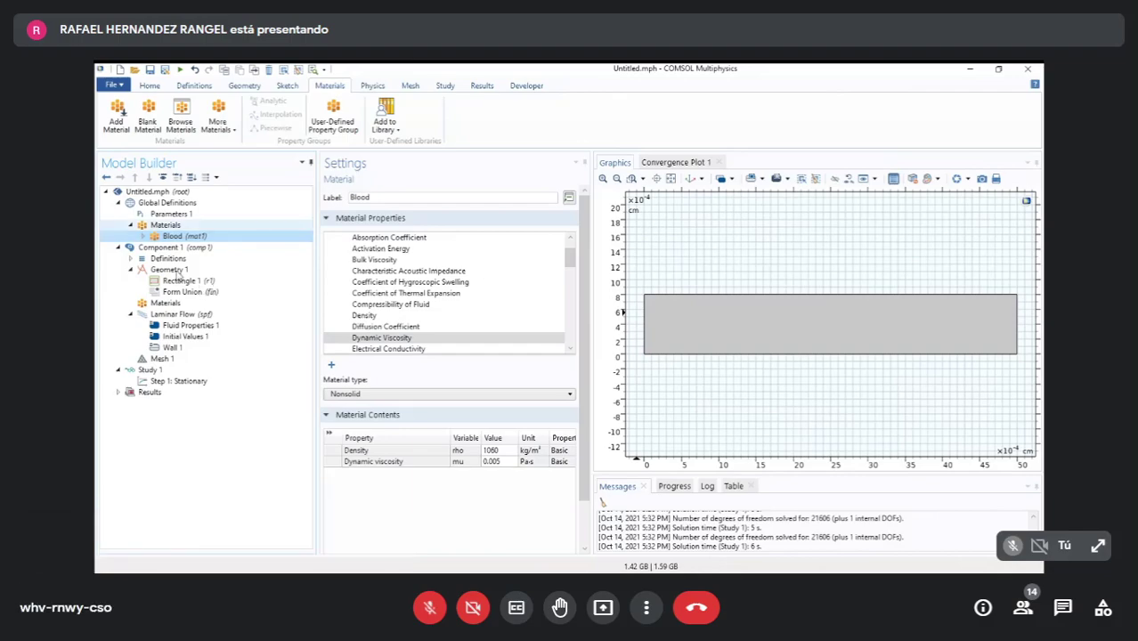
{"action": "left_click", "coordinate": [177, 225]}
{"action": "left_click", "coordinate": [523, 285]}
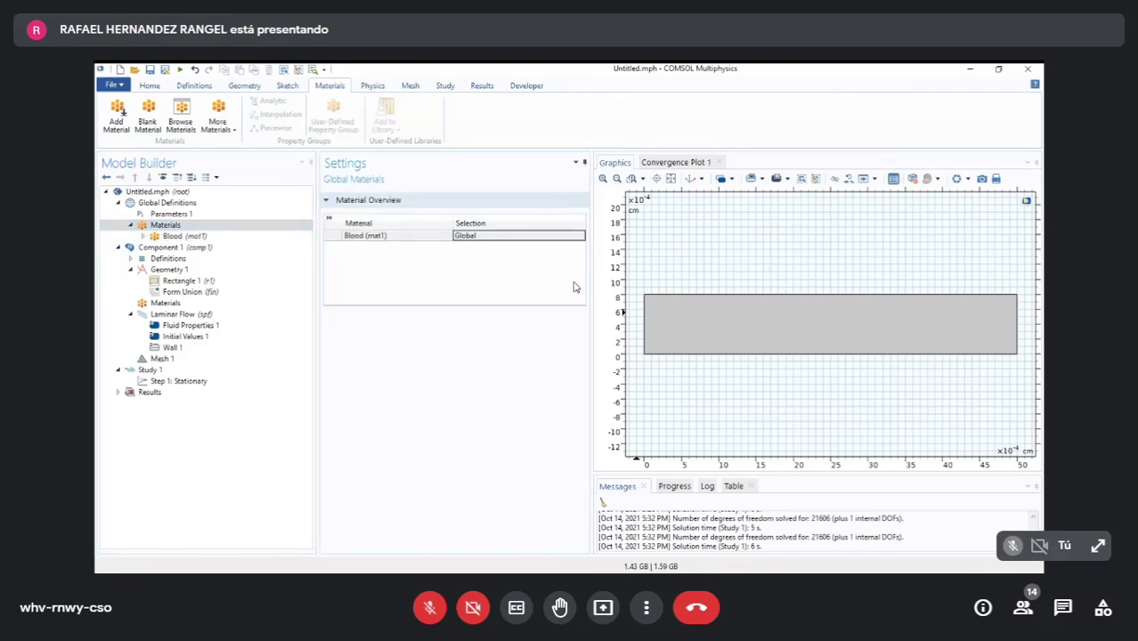
{"action": "left_click", "coordinate": [421, 236]}
{"action": "left_click", "coordinate": [491, 236]}
{"action": "left_click", "coordinate": [204, 225]}
{"action": "left_click", "coordinate": [182, 236]}
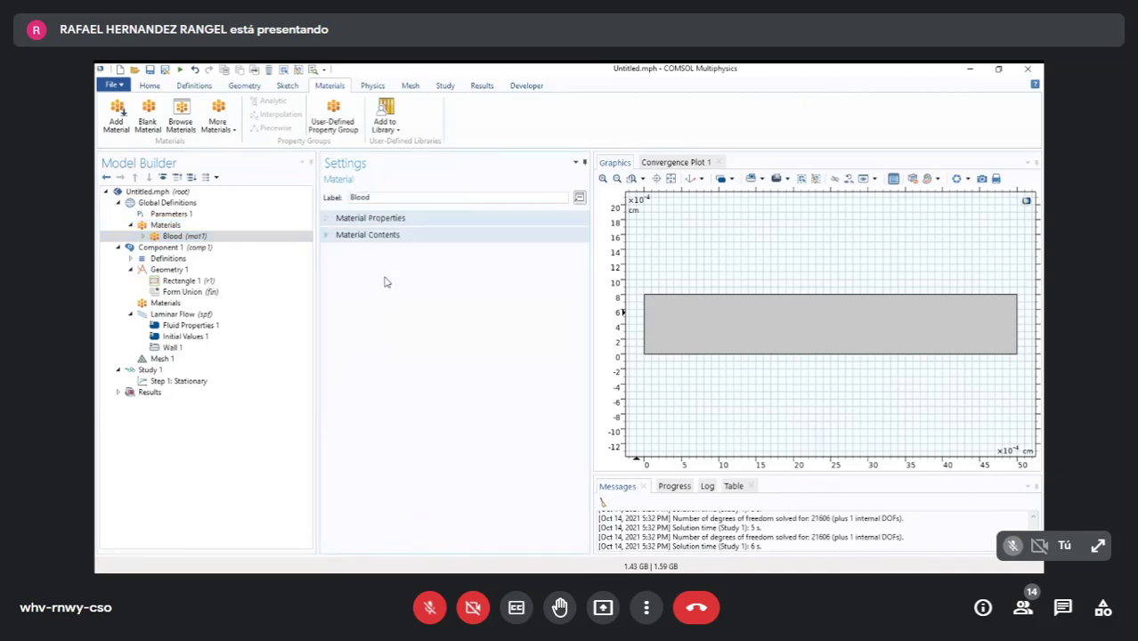
{"action": "left_click_drag", "start_coordinate": [520, 397], "coordinate": [573, 484]}
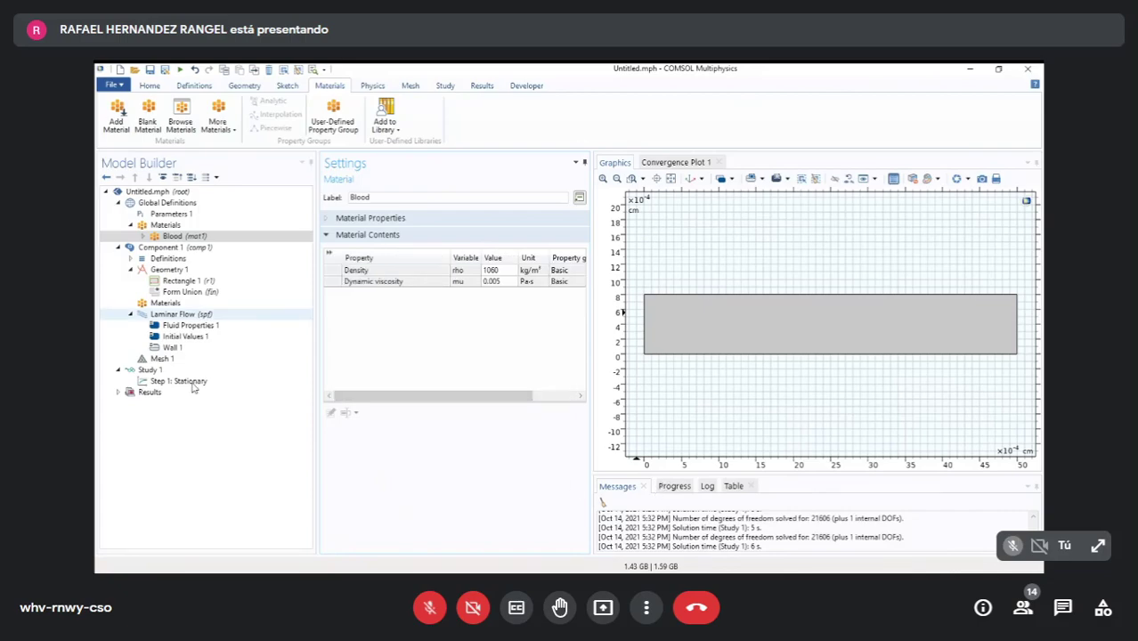
{"action": "left_click", "coordinate": [169, 269]}
{"action": "left_click", "coordinate": [185, 280]}
{"action": "left_click", "coordinate": [166, 303]}
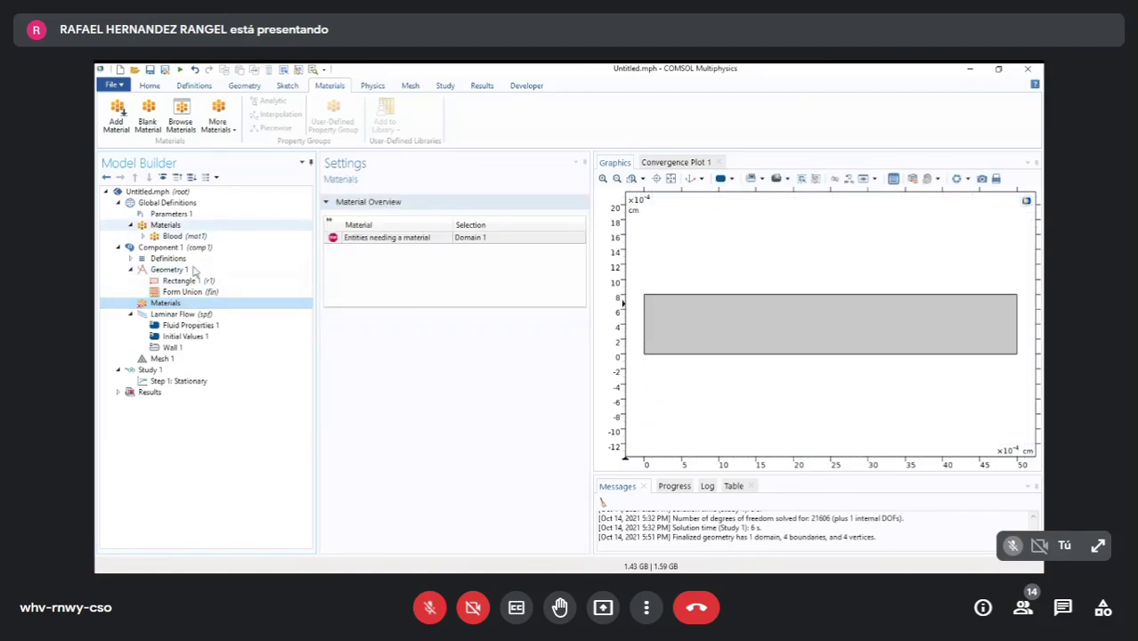
{"action": "left_click", "coordinate": [131, 225]}
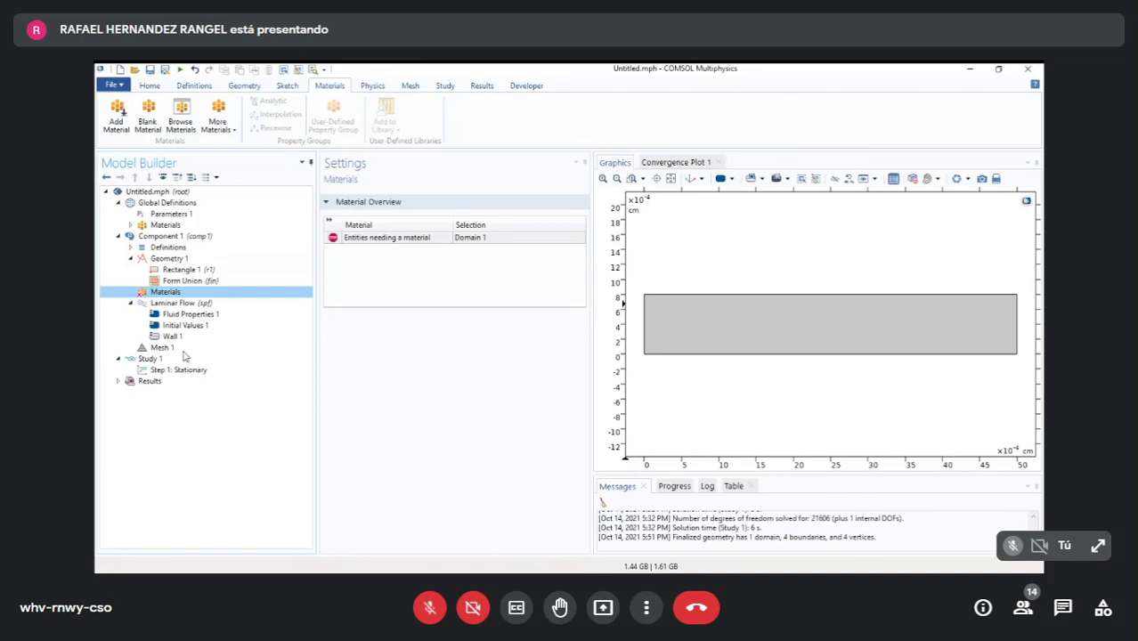
{"action": "left_click", "coordinate": [119, 114]}
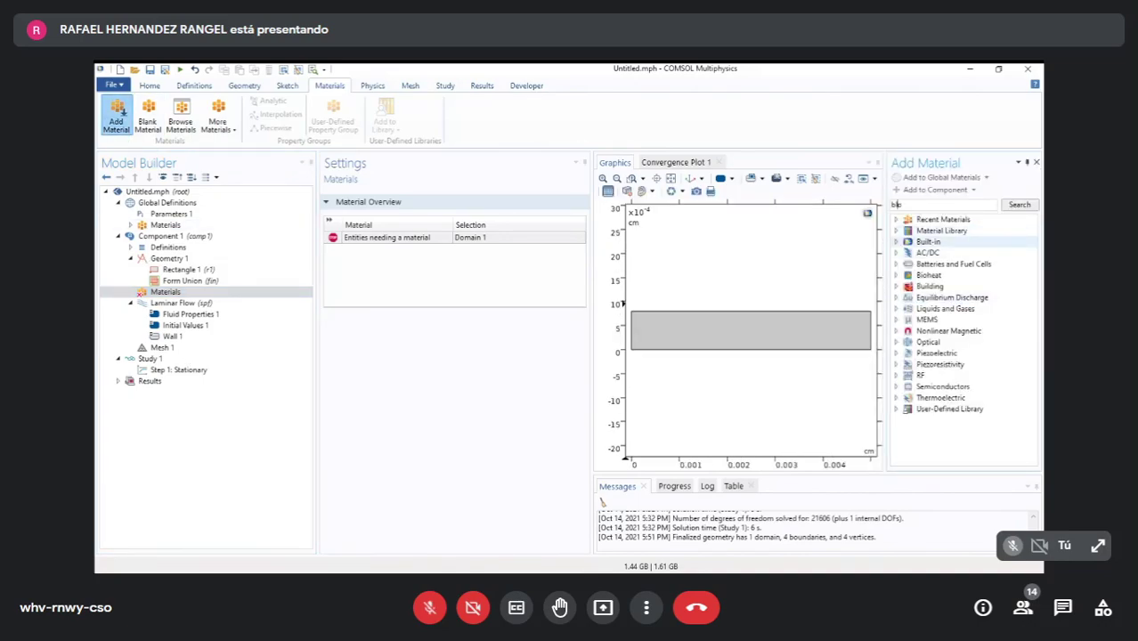
{"action": "key", "text": "BackSpace"}
{"action": "key", "text": "BackSpace"}
{"action": "key", "text": "BackSpace"}
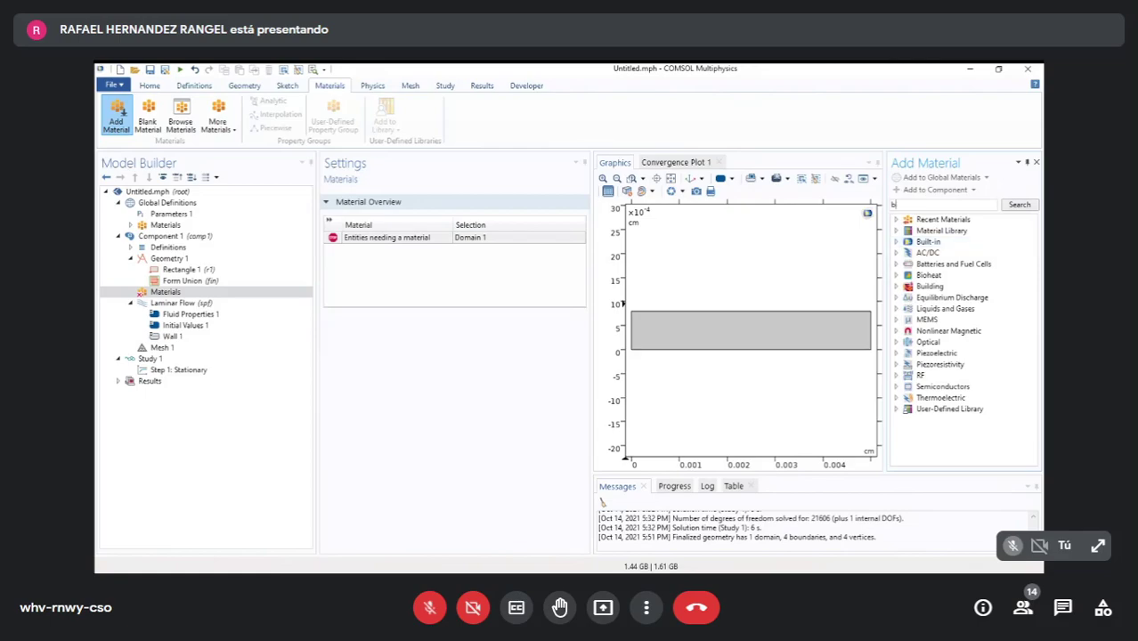
{"action": "left_click", "coordinate": [1037, 162]}
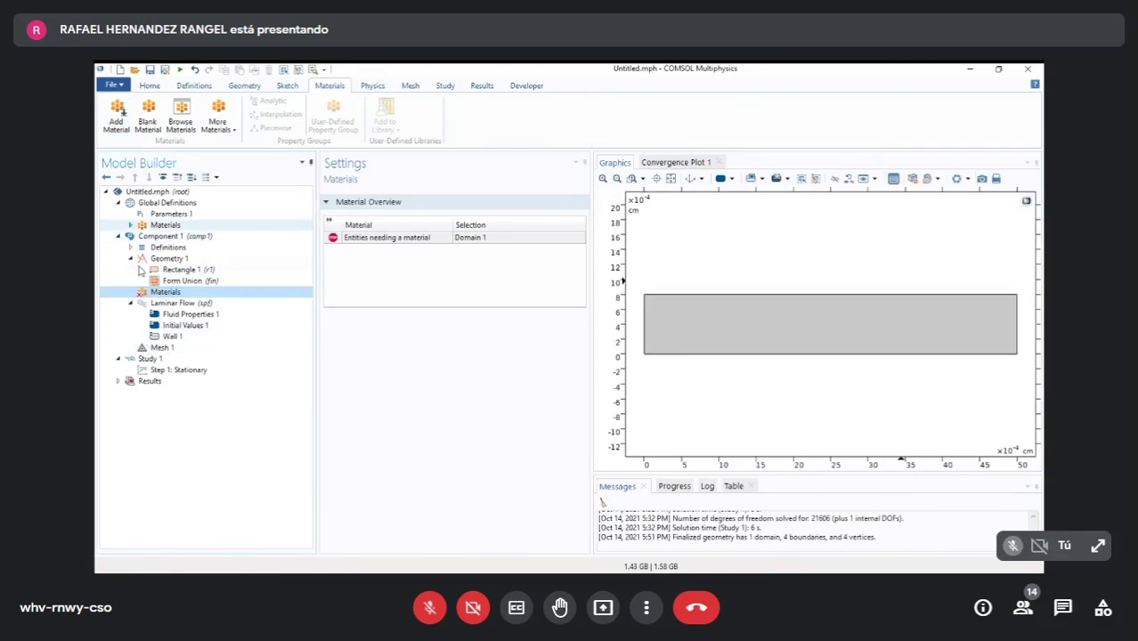
- Move the Blood material from the global Materials node into Component 1's Materials node and check its domain assignment
{"action": "left_click", "coordinate": [131, 225]}
{"action": "left_click", "coordinate": [172, 236]}
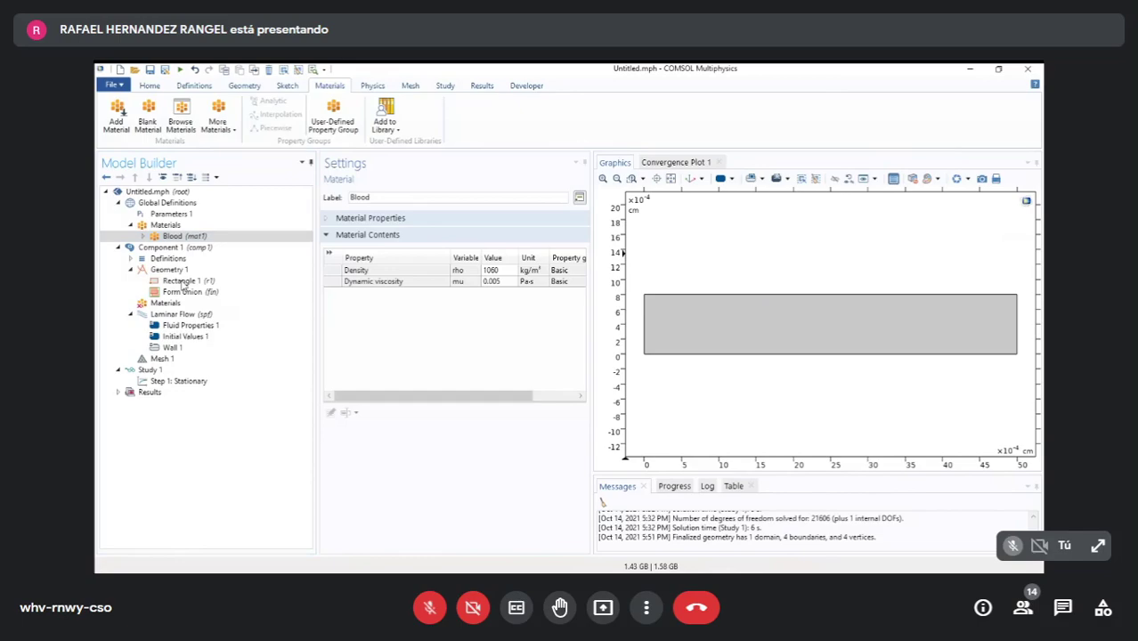
{"action": "left_click_drag", "start_coordinate": [174, 237], "coordinate": [170, 304]}
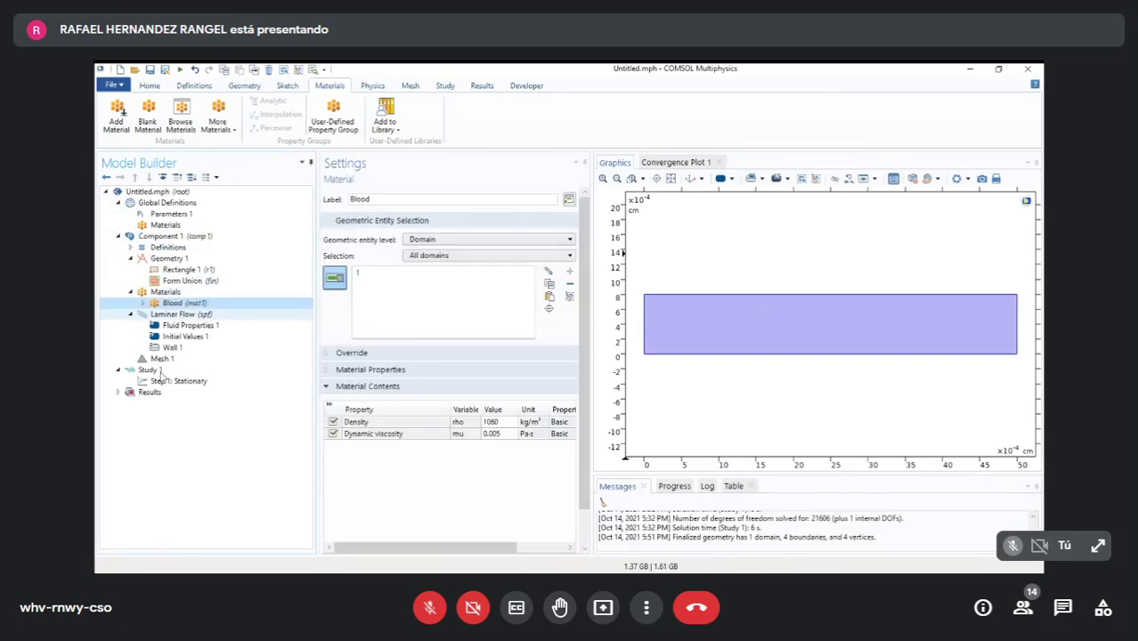
{"action": "left_click", "coordinate": [165, 224]}
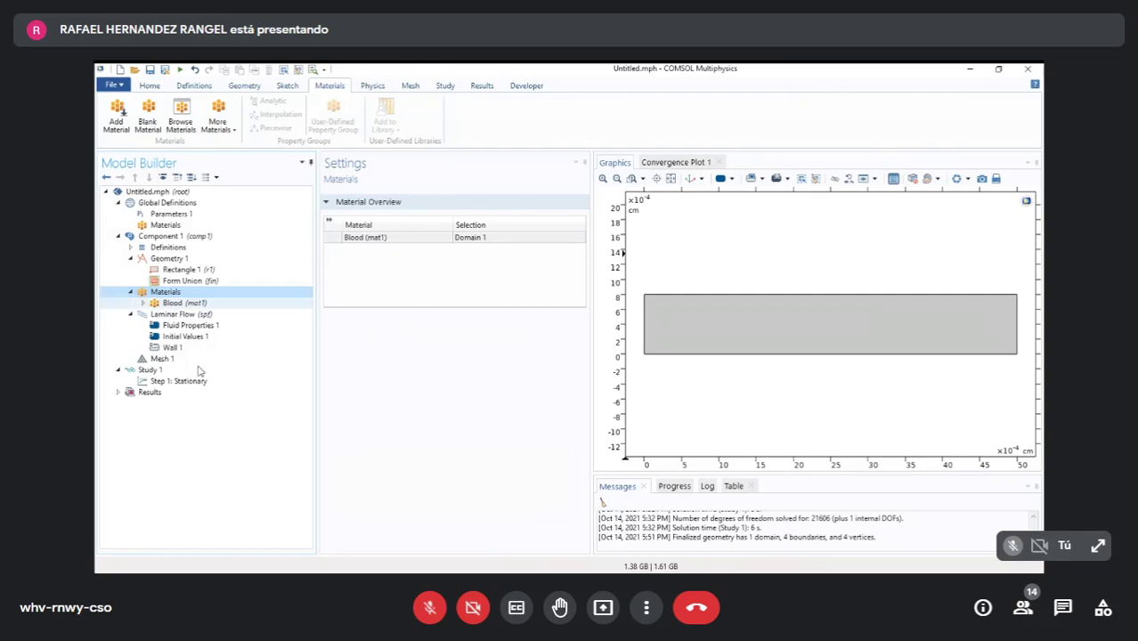
{"action": "left_click", "coordinate": [184, 303]}
{"action": "left_click", "coordinate": [165, 225]}
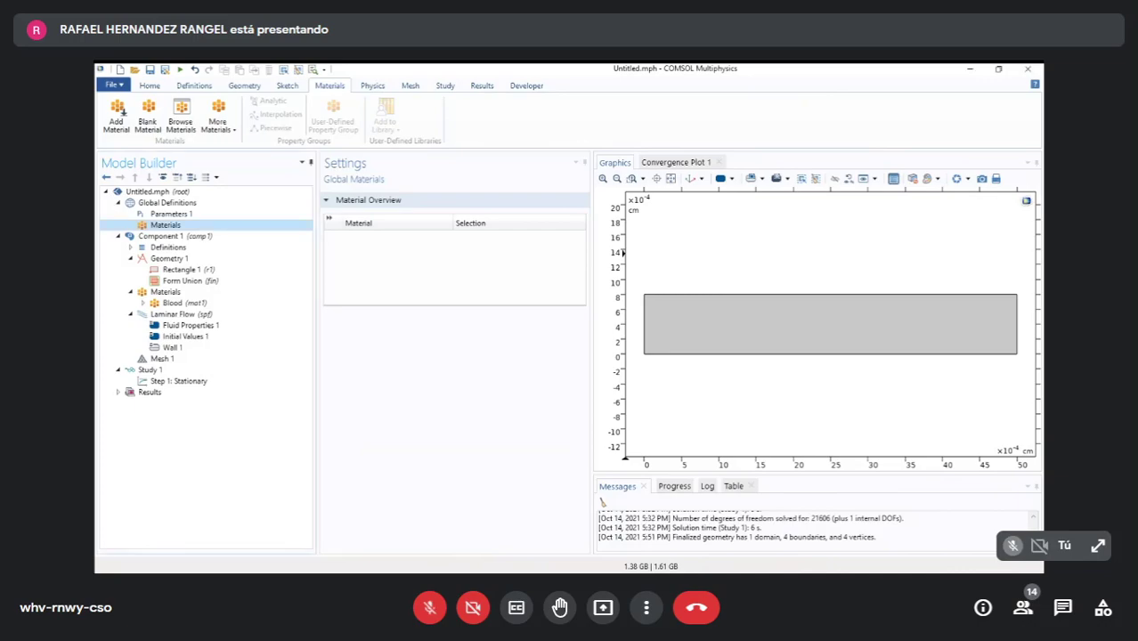
- Add an Inlet boundary condition to the Laminar Flow physics
{"action": "left_click", "coordinate": [178, 315]}
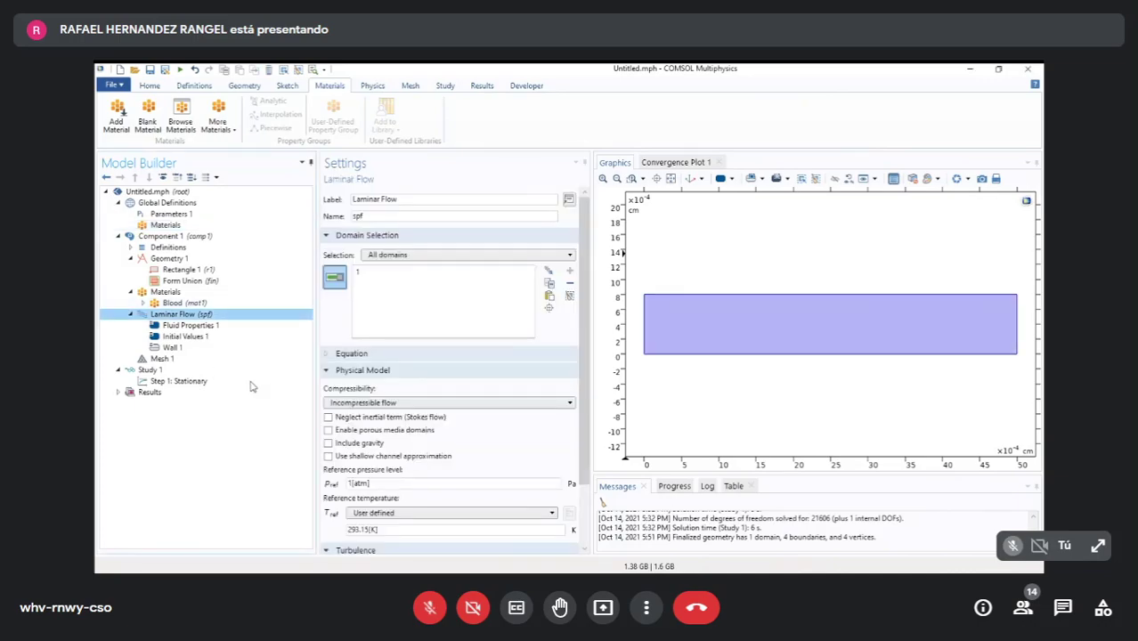
{"action": "left_click", "coordinate": [173, 302]}
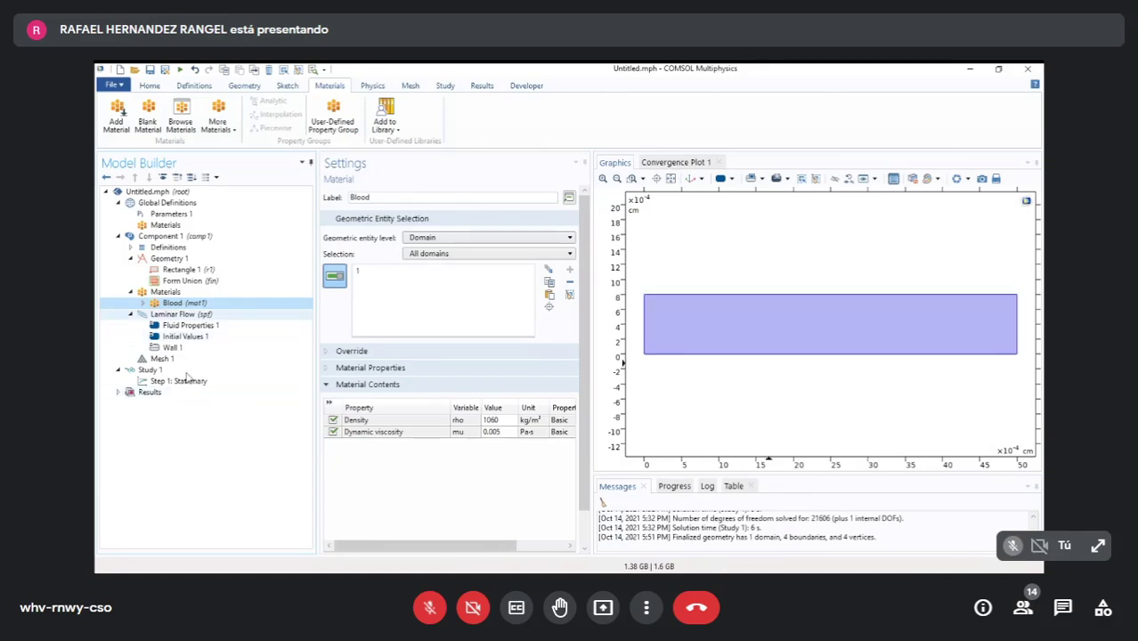
{"action": "key", "text": "Down"}
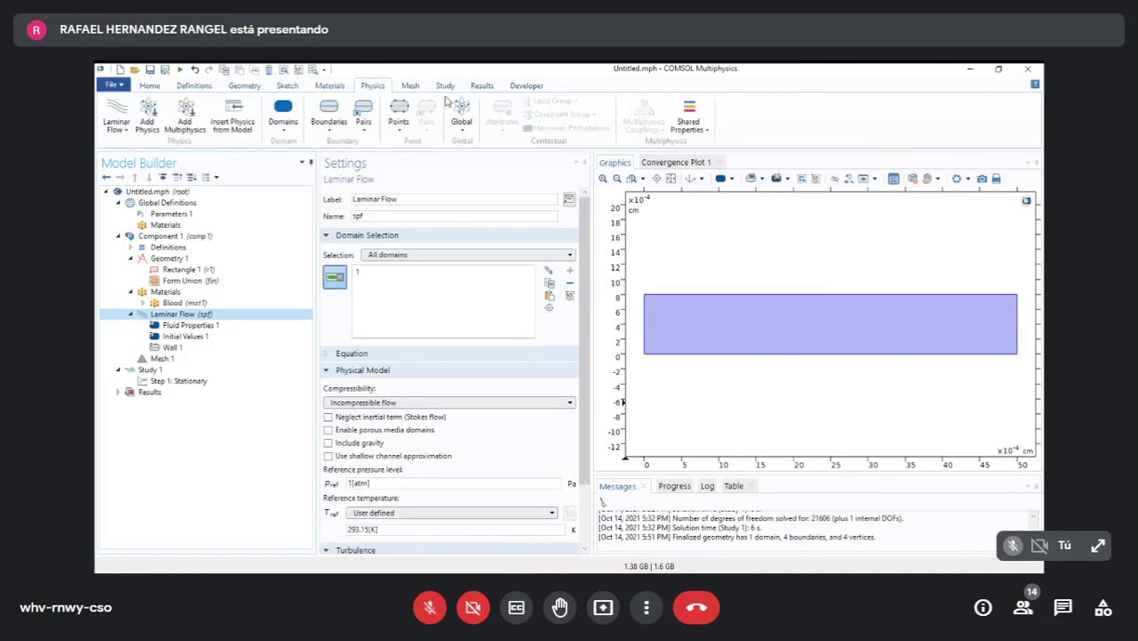
{"action": "left_click", "coordinate": [329, 121]}
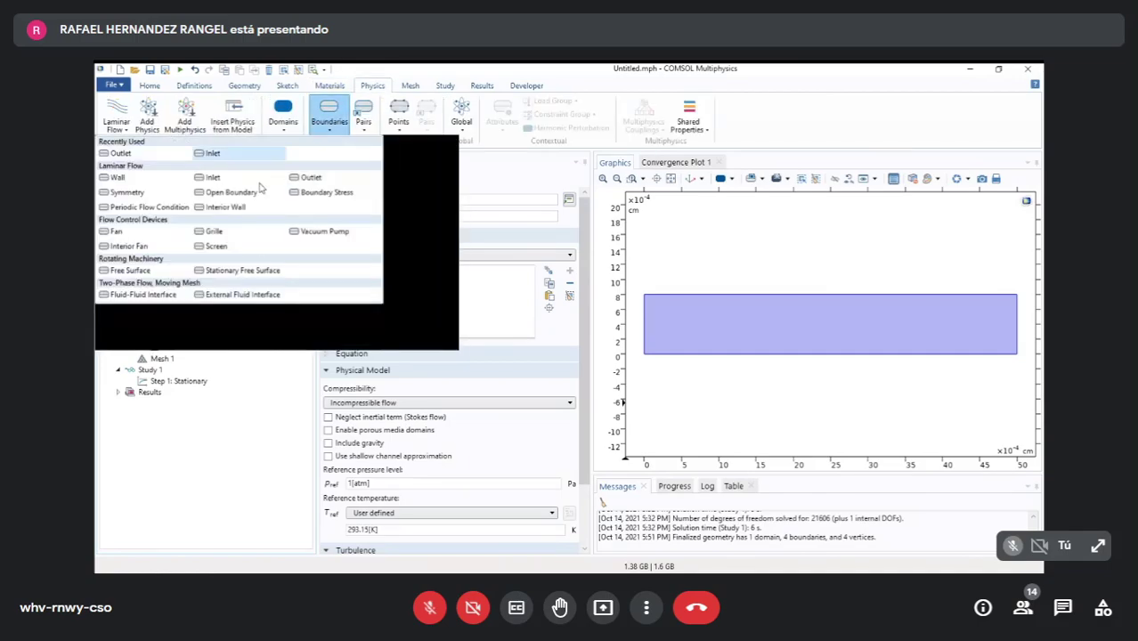
{"action": "left_click", "coordinate": [213, 178]}
- Add an Outlet condition on the rectangle's right edge and set the Inlet on the left edge to normal inflow velocity v
{"action": "left_click", "coordinate": [329, 121]}
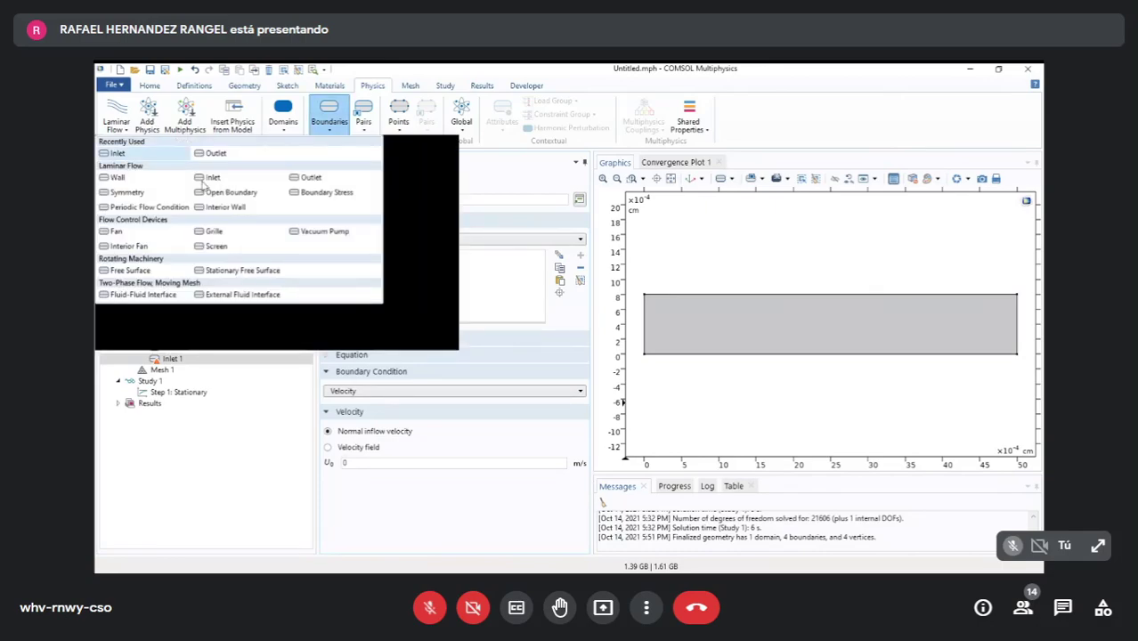
{"action": "left_click", "coordinate": [215, 153]}
{"action": "left_click", "coordinate": [172, 358]}
{"action": "left_click", "coordinate": [645, 326]}
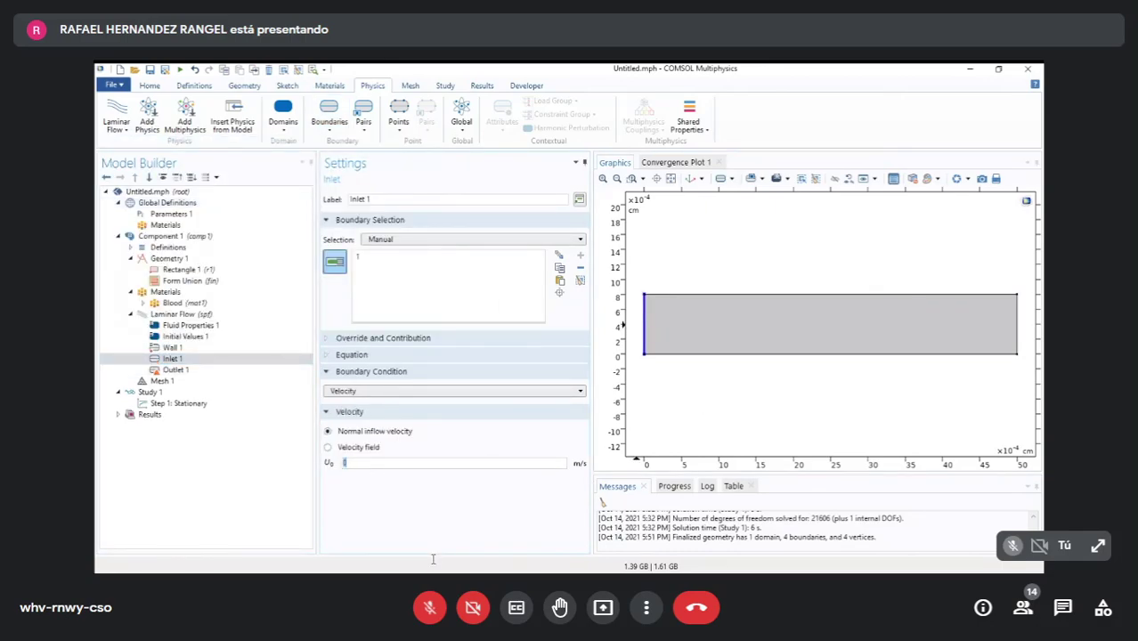
{"action": "left_click", "coordinate": [169, 213]}
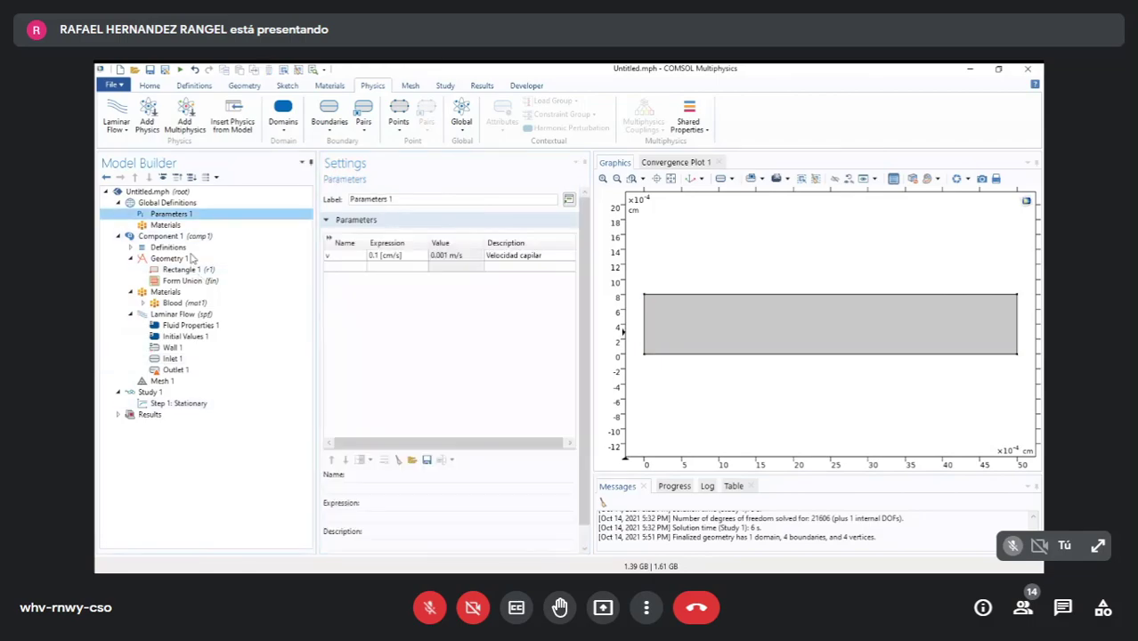
{"action": "left_click", "coordinate": [178, 370]}
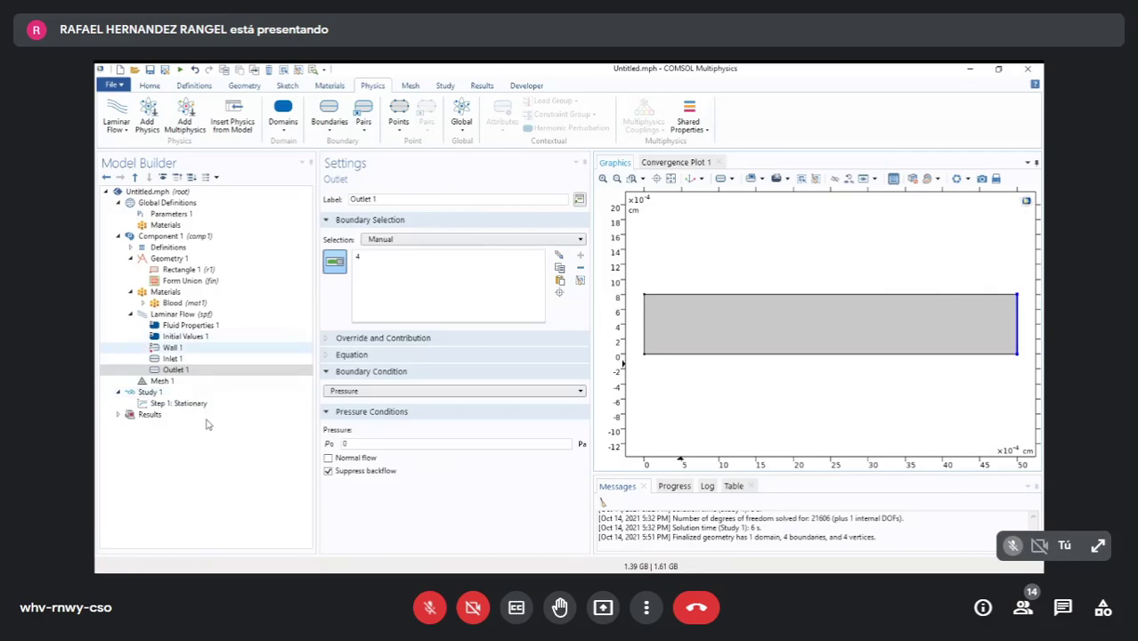
- Review the wall, inlet, mesh, velocity parameter, rectangle and Blood material settings of the model
{"action": "left_click", "coordinate": [172, 347]}
{"action": "key", "text": "Down"}
{"action": "key", "text": "Down"}
{"action": "key", "text": "Down"}
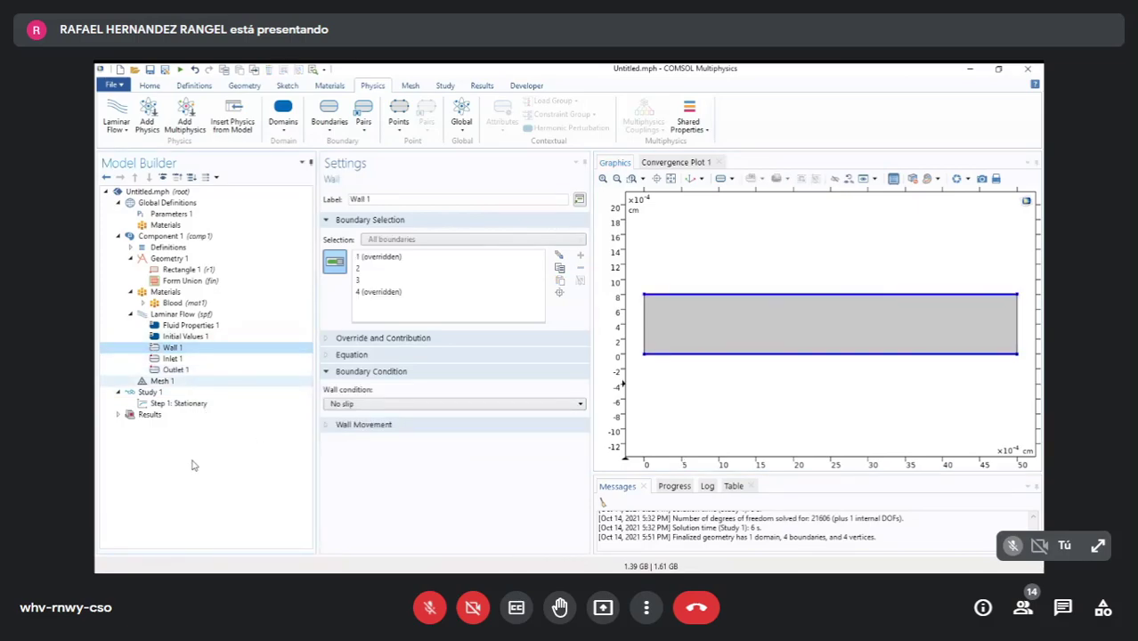
{"action": "left_click", "coordinate": [461, 389]}
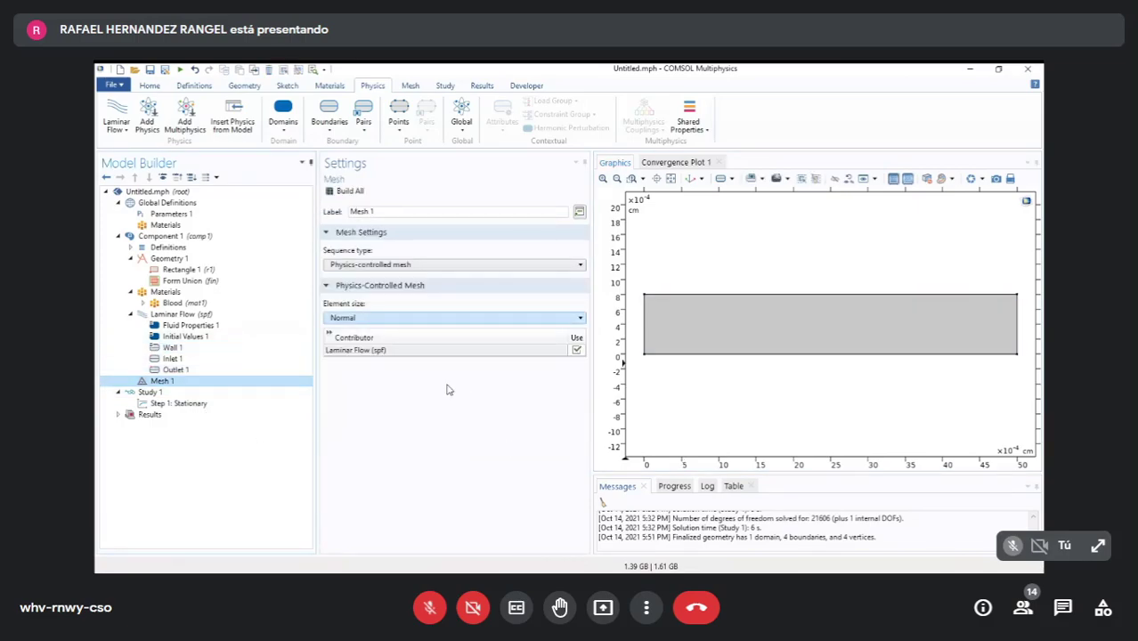
{"action": "left_click", "coordinate": [173, 358]}
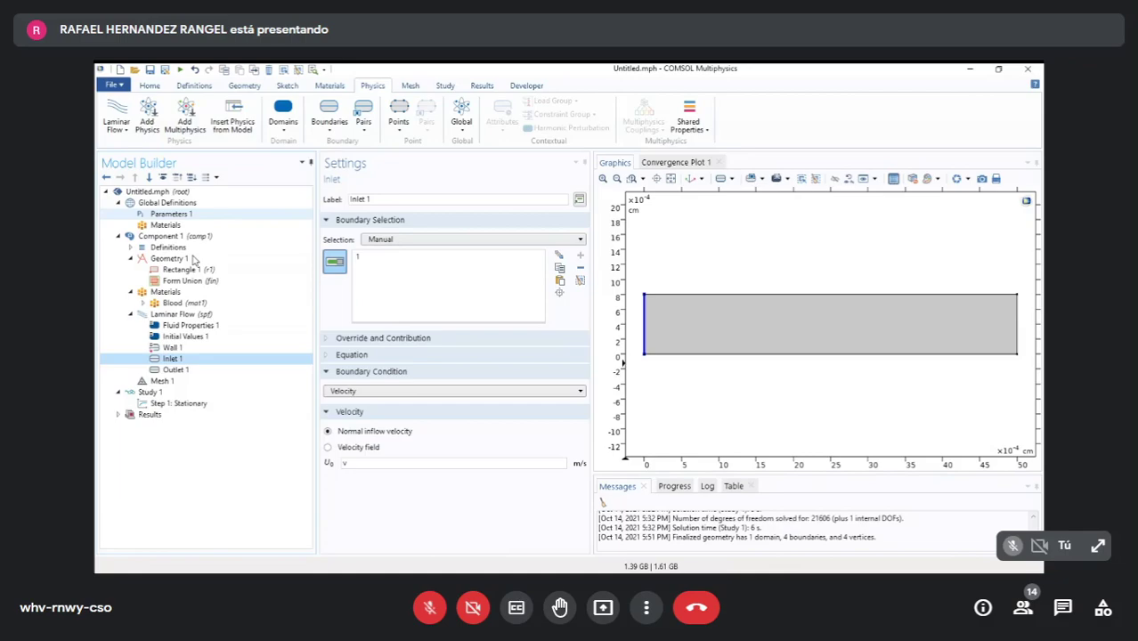
{"action": "left_click", "coordinate": [171, 214]}
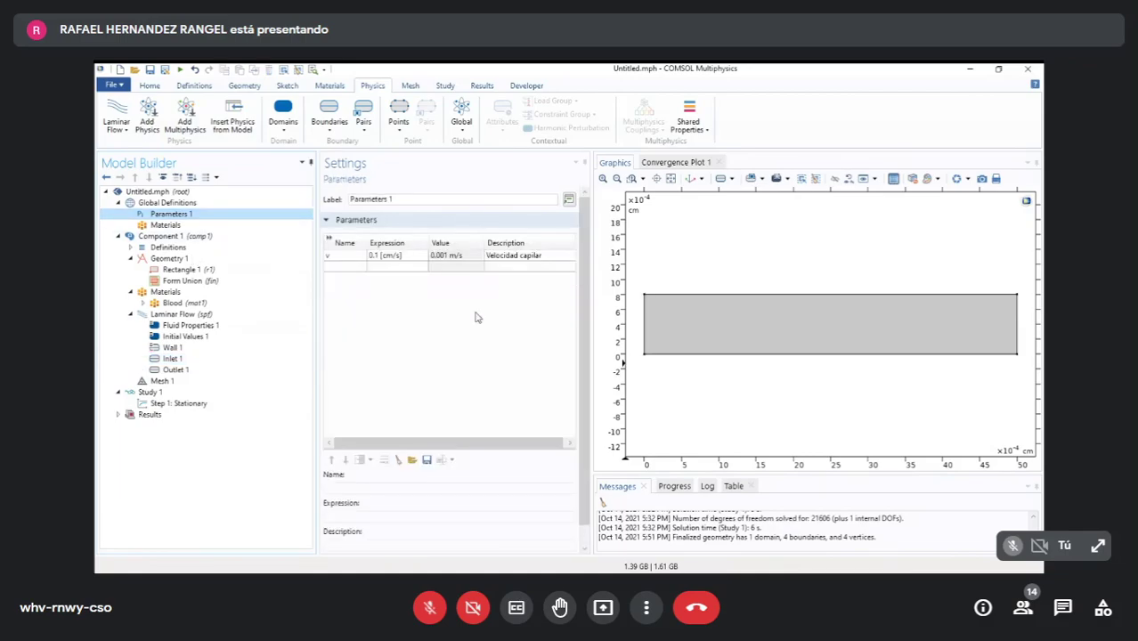
{"action": "left_click", "coordinate": [183, 269]}
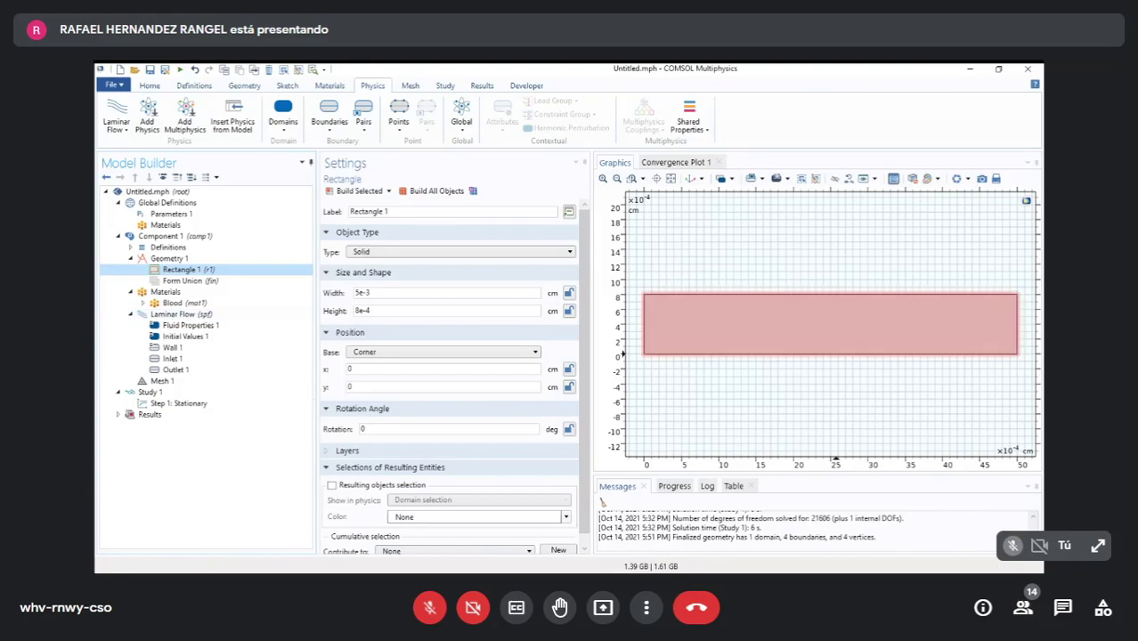
{"action": "left_click", "coordinate": [173, 303]}
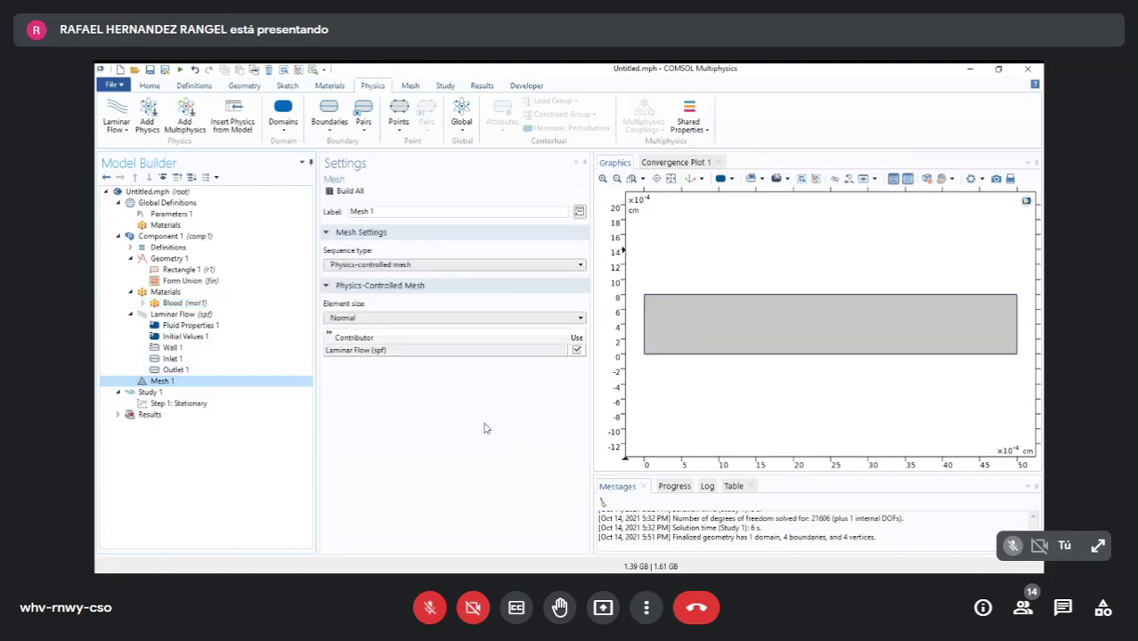
- Build the physics-controlled mesh with Fine element size and compute Study 1
{"action": "left_click", "coordinate": [375, 318]}
{"action": "left_click", "coordinate": [334, 366]}
{"action": "left_click", "coordinate": [345, 191]}
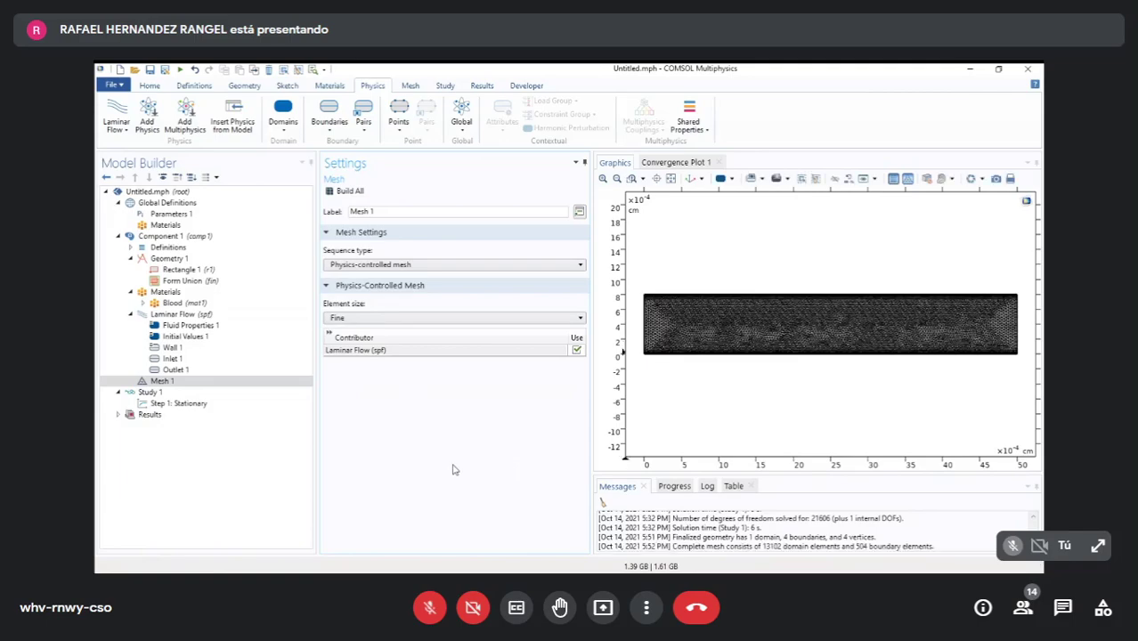
{"action": "left_click", "coordinate": [149, 392]}
{"action": "left_click", "coordinate": [351, 191]}
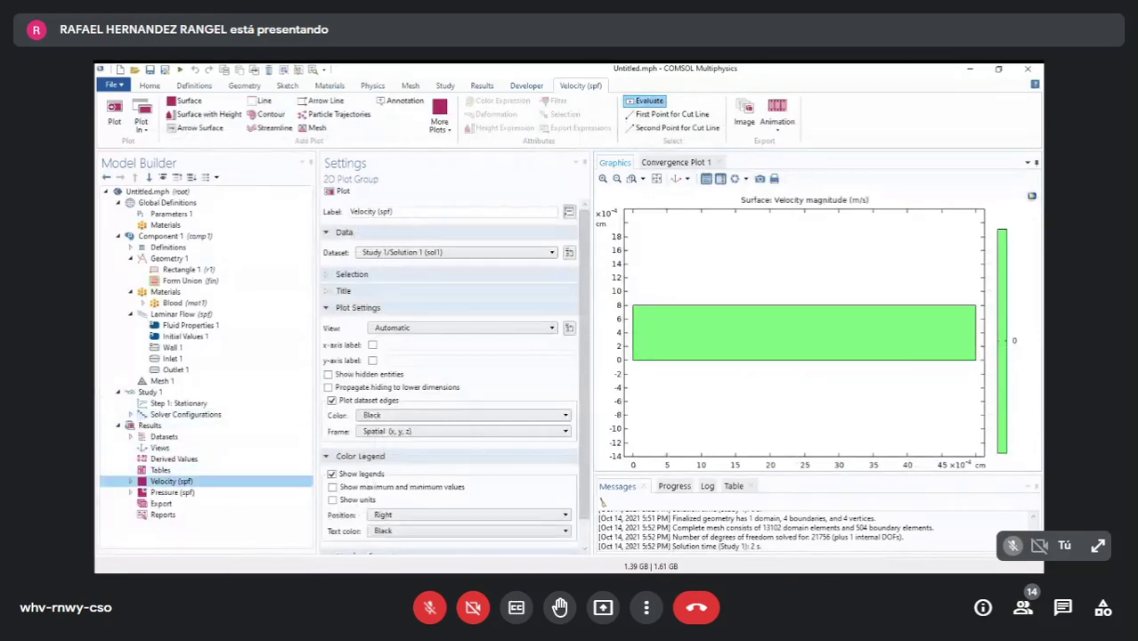
- Examine the computed velocity and pressure plots and the contents of their plot groups
{"action": "left_click", "coordinate": [173, 493]}
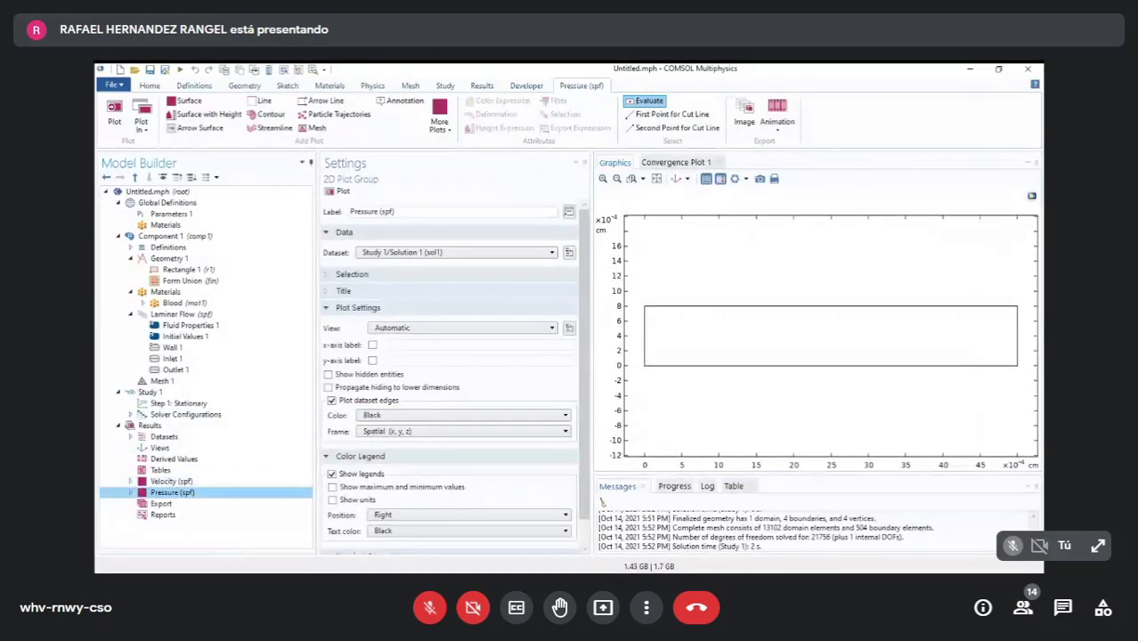
{"action": "key", "text": "Up"}
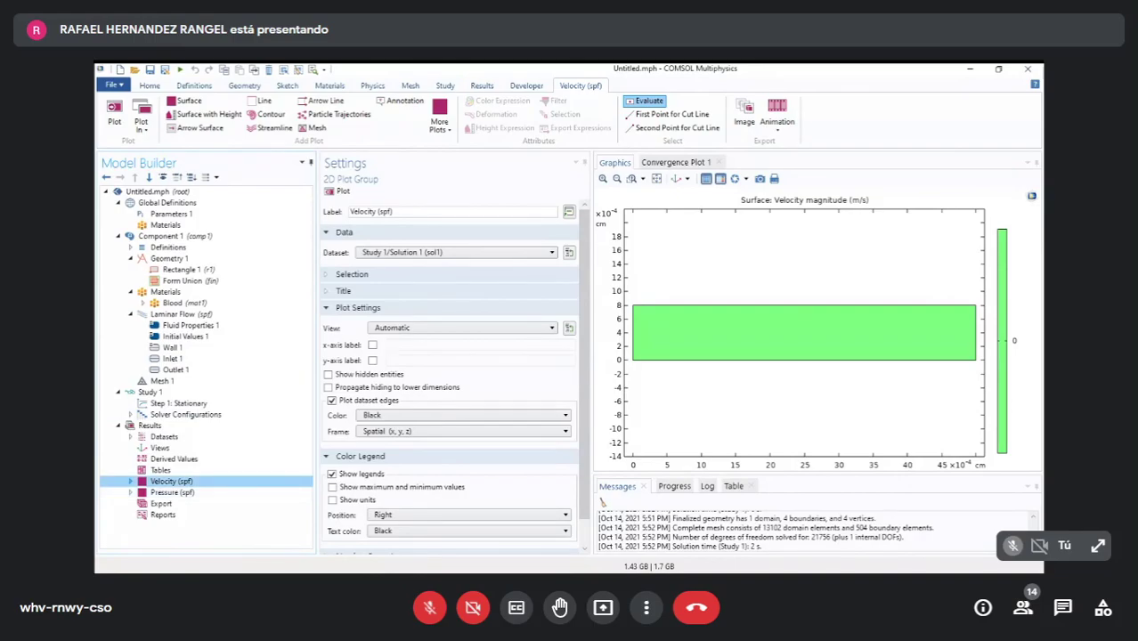
{"action": "scroll", "coordinate": [766, 529], "scroll_direction": "up", "scroll_amount": 5}
{"action": "scroll", "coordinate": [766, 530], "scroll_direction": "down", "scroll_amount": 5}
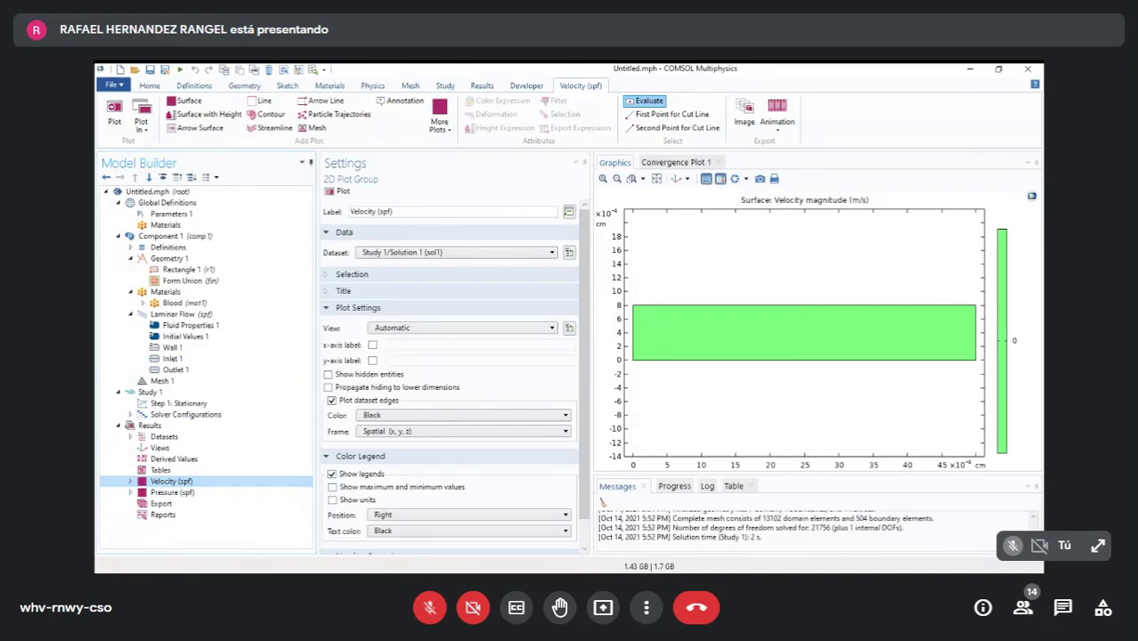
{"action": "left_click", "coordinate": [131, 482]}
{"action": "left_click", "coordinate": [131, 482]}
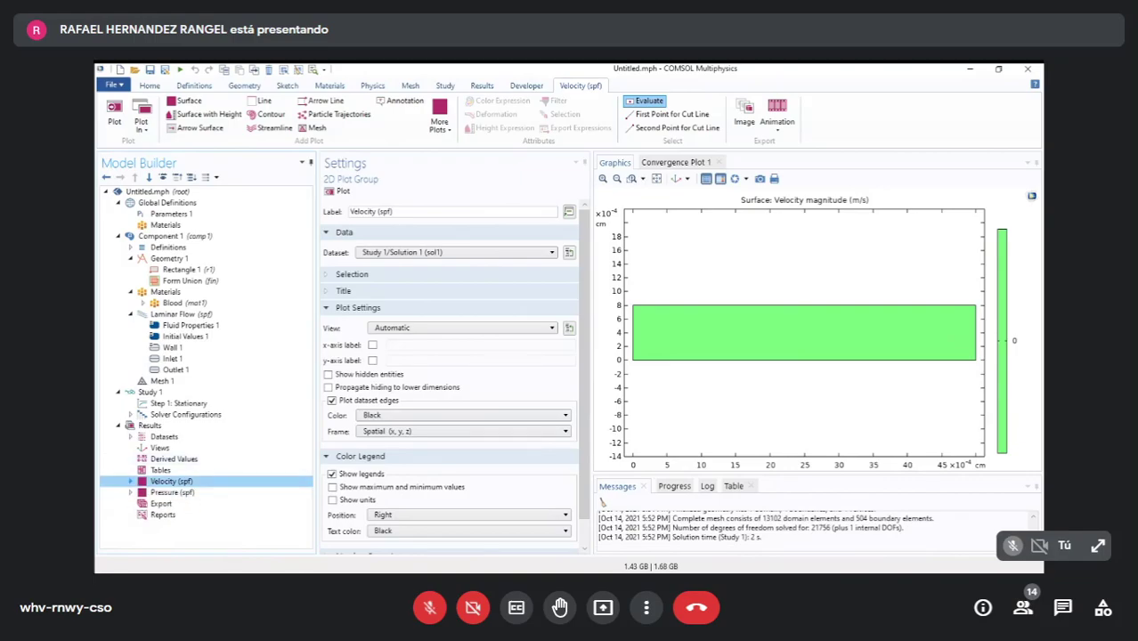
{"action": "left_click", "coordinate": [131, 493]}
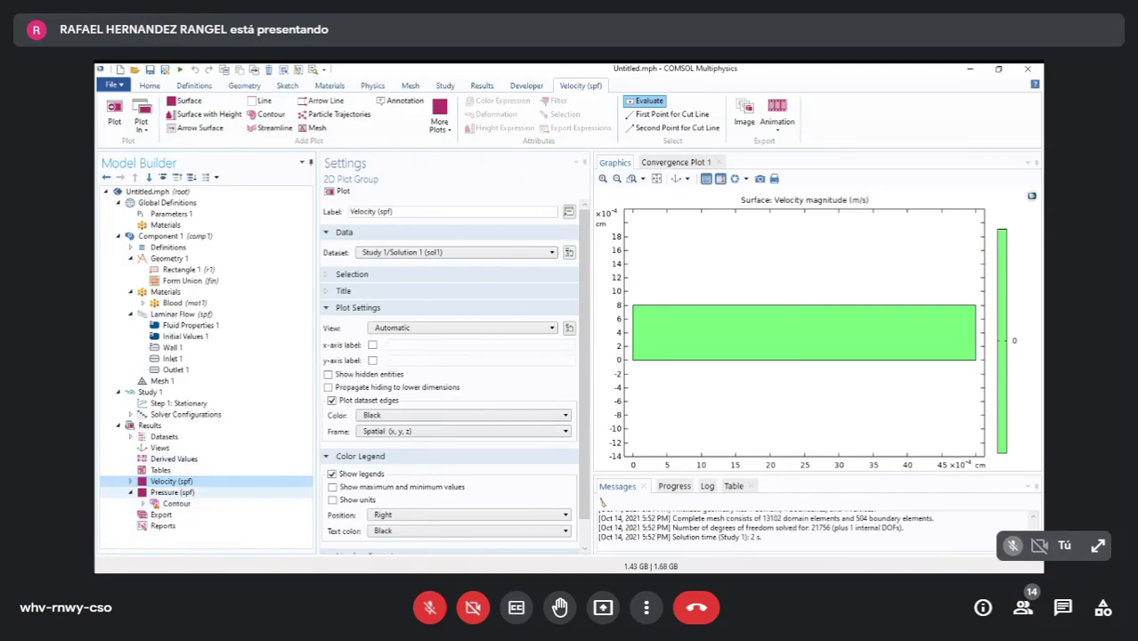
{"action": "left_click", "coordinate": [173, 492]}
{"action": "left_click", "coordinate": [131, 493]}
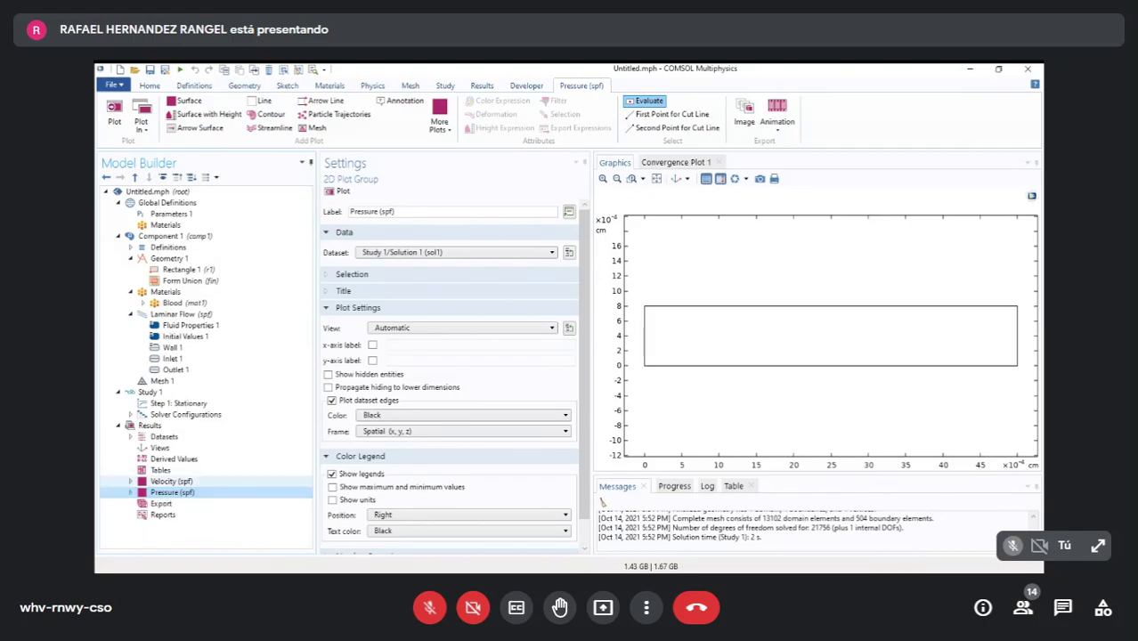
{"action": "left_click", "coordinate": [170, 481]}
- Add a Cut Line 2D dataset on the study solution with the x-coordinate of both points at 40e-4 cm
{"action": "left_click", "coordinate": [171, 437]}
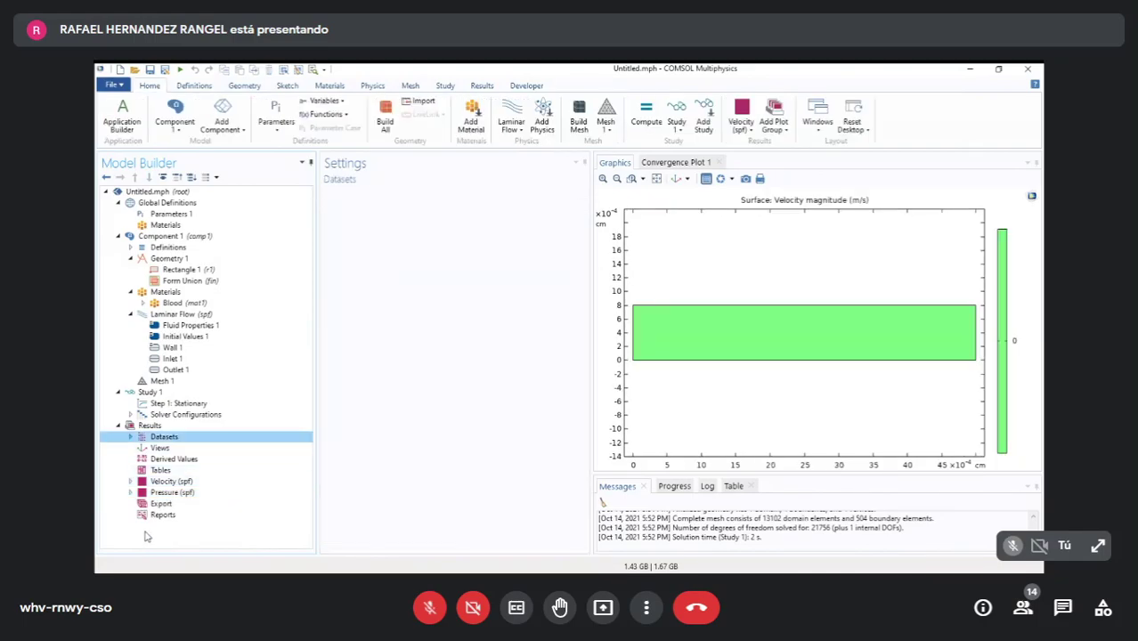
{"action": "left_click", "coordinate": [130, 438]}
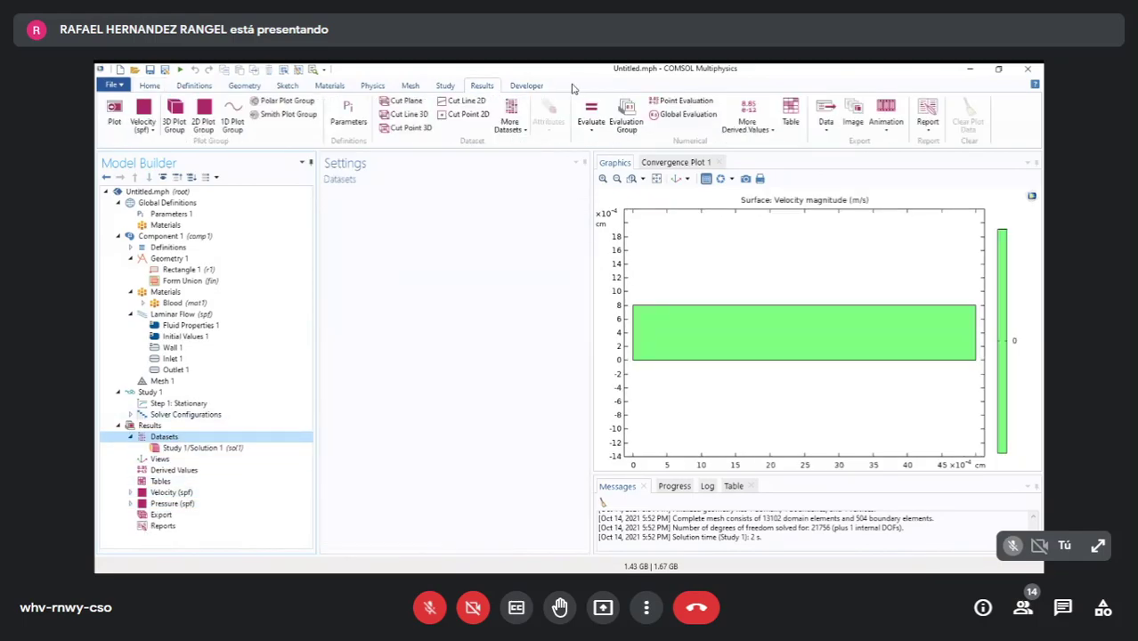
{"action": "left_click", "coordinate": [464, 100]}
{"action": "left_click", "coordinate": [512, 391]}
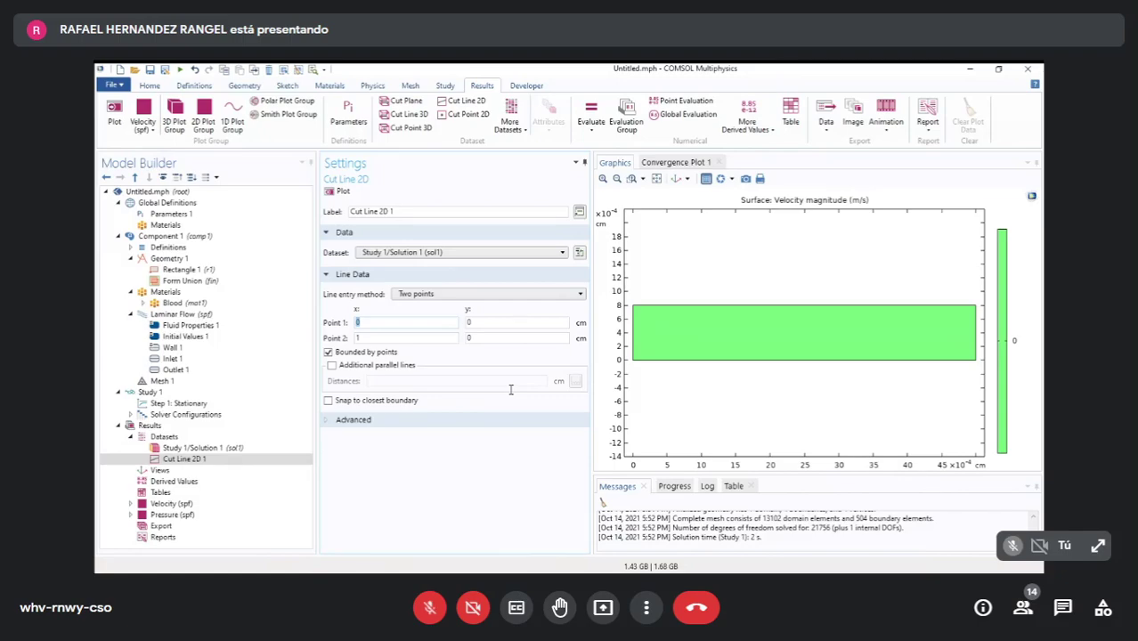
{"action": "type", "text": "4"}
{"action": "key", "text": "Tab"}
{"action": "key", "text": "Tab"}
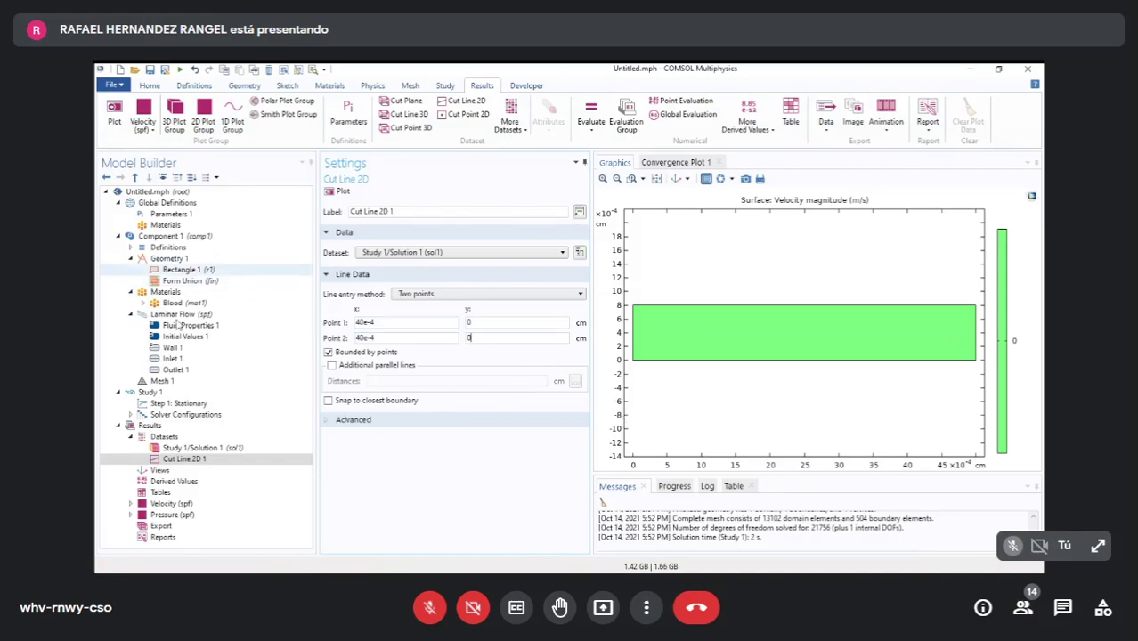
- Check the rectangle's dimensions and set the x-coordinate of both cut line points to 4.5e-3 cm
{"action": "left_click", "coordinate": [182, 269]}
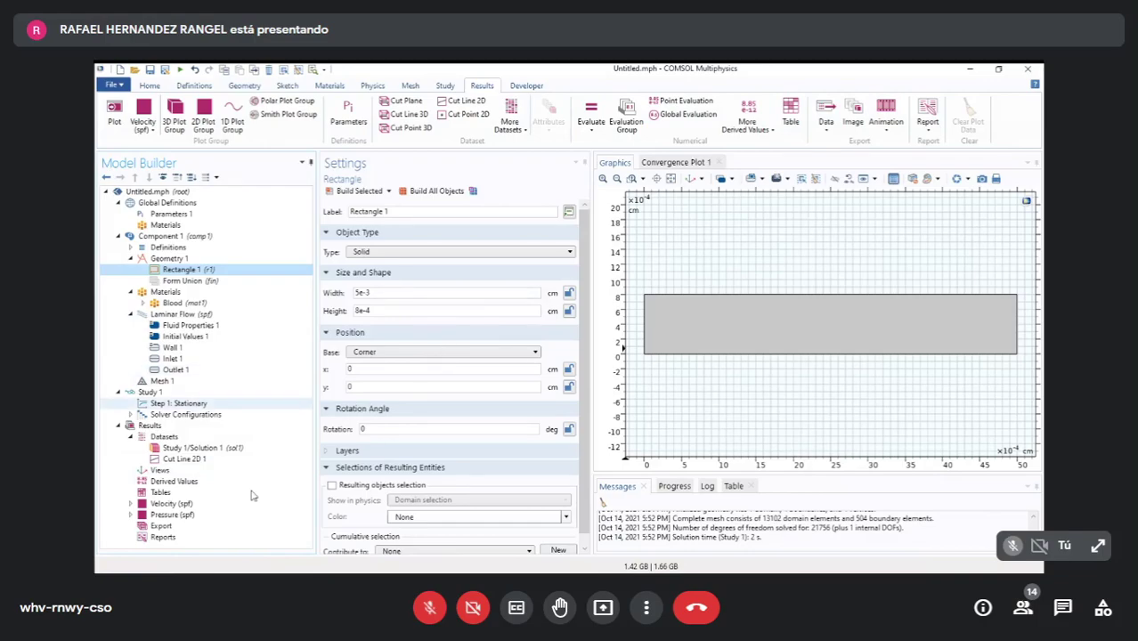
{"action": "left_click", "coordinate": [187, 459]}
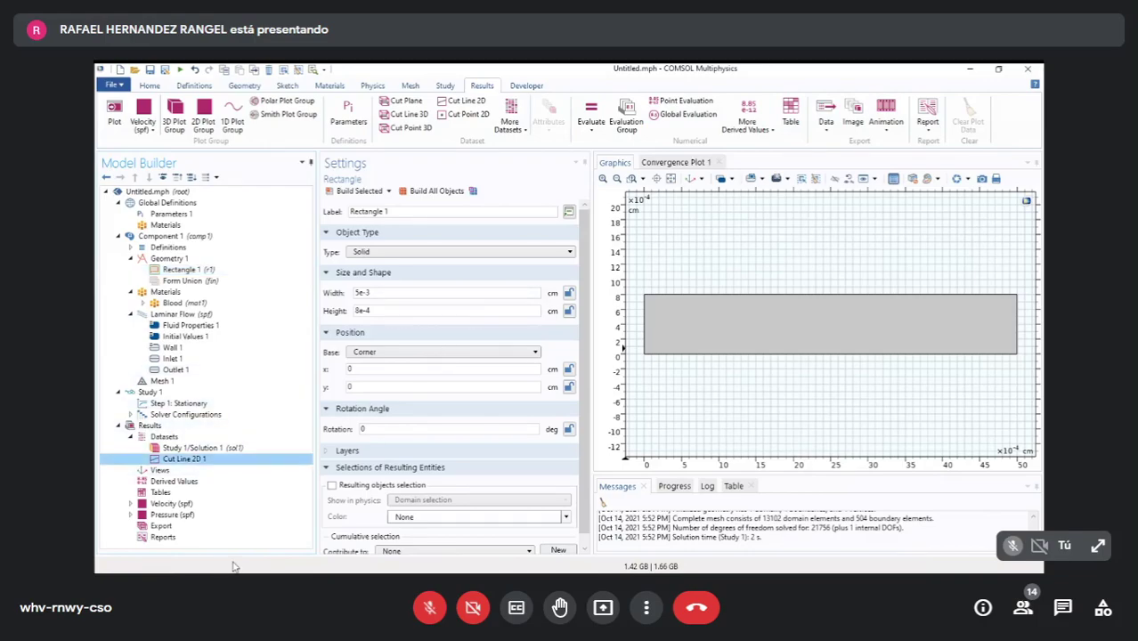
{"action": "left_click_drag", "start_coordinate": [375, 323], "coordinate": [348, 321]}
{"action": "type", "text": "4"}
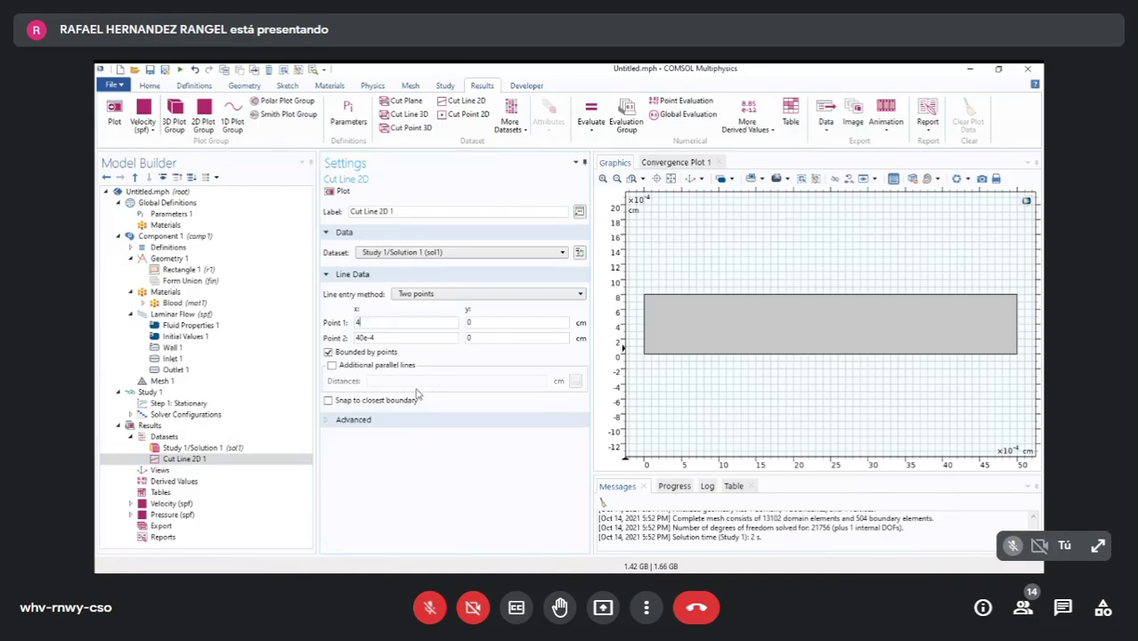
{"action": "key", "text": "Tab"}
{"action": "key", "text": "Tab"}
{"action": "key", "text": "Tab"}
{"action": "key", "text": "Tab"}
{"action": "key", "text": "Tab"}
{"action": "key", "text": "Tab"}
{"action": "key", "text": "shift+Tab"}
{"action": "key", "text": "shift+Tab"}
{"action": "key", "text": "shift+Tab"}
{"action": "key", "text": "shift+Tab"}
{"action": "type", "text": "4"}
{"action": "key", "text": "Tab"}
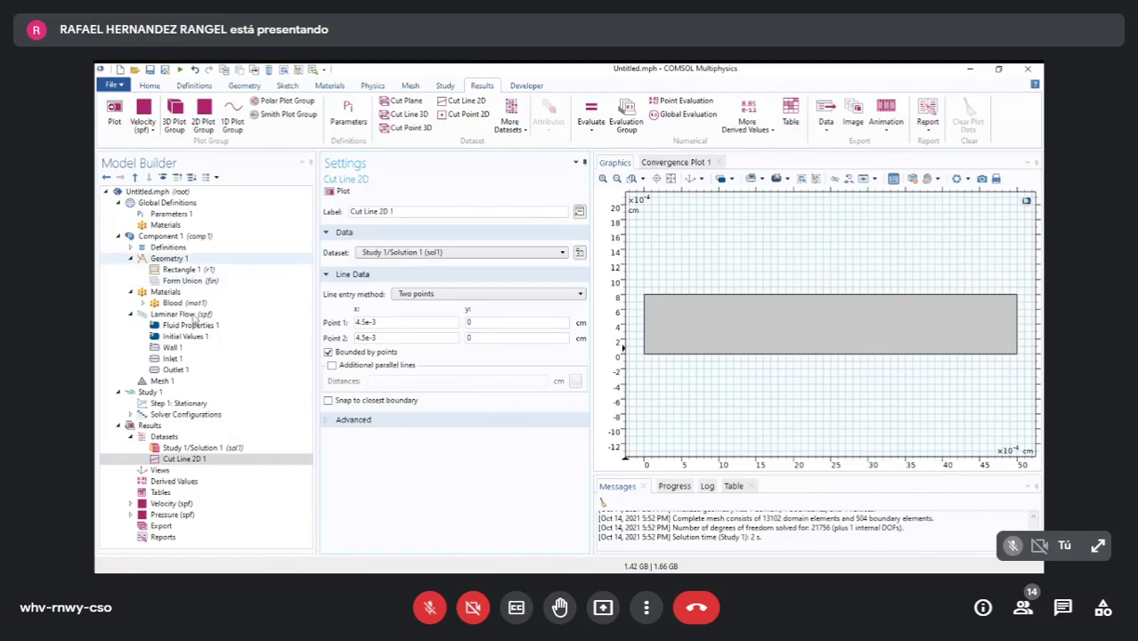
- Set the y-coordinate of the cut line's second point to 8e-4 cm, matching the rectangle's height, and plot the line
{"action": "left_click", "coordinate": [184, 269]}
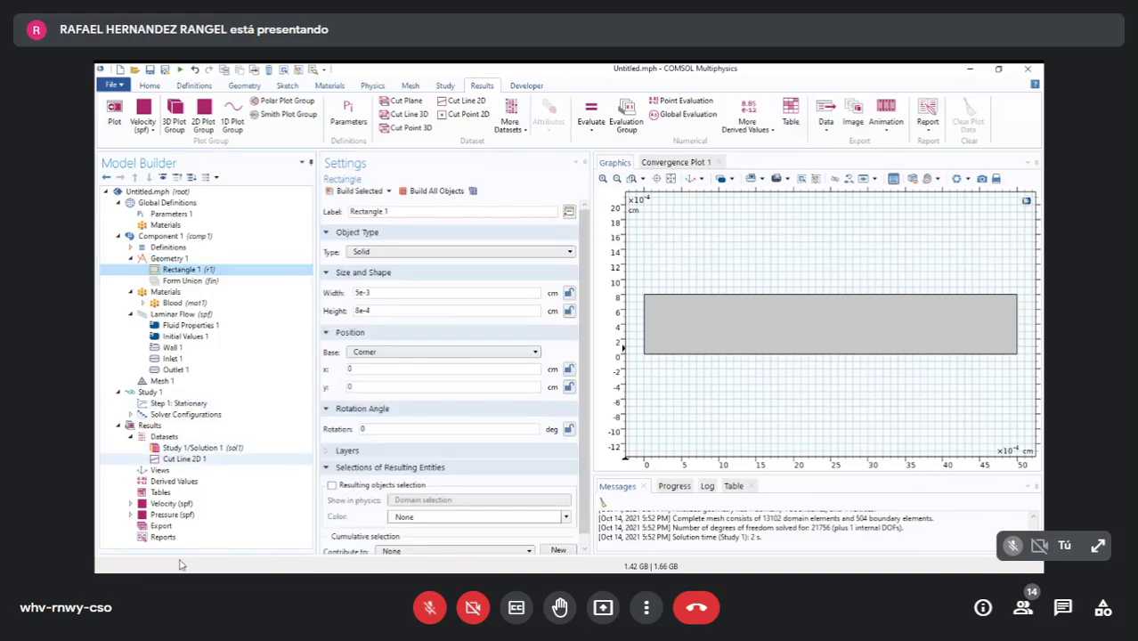
{"action": "left_click", "coordinate": [184, 459]}
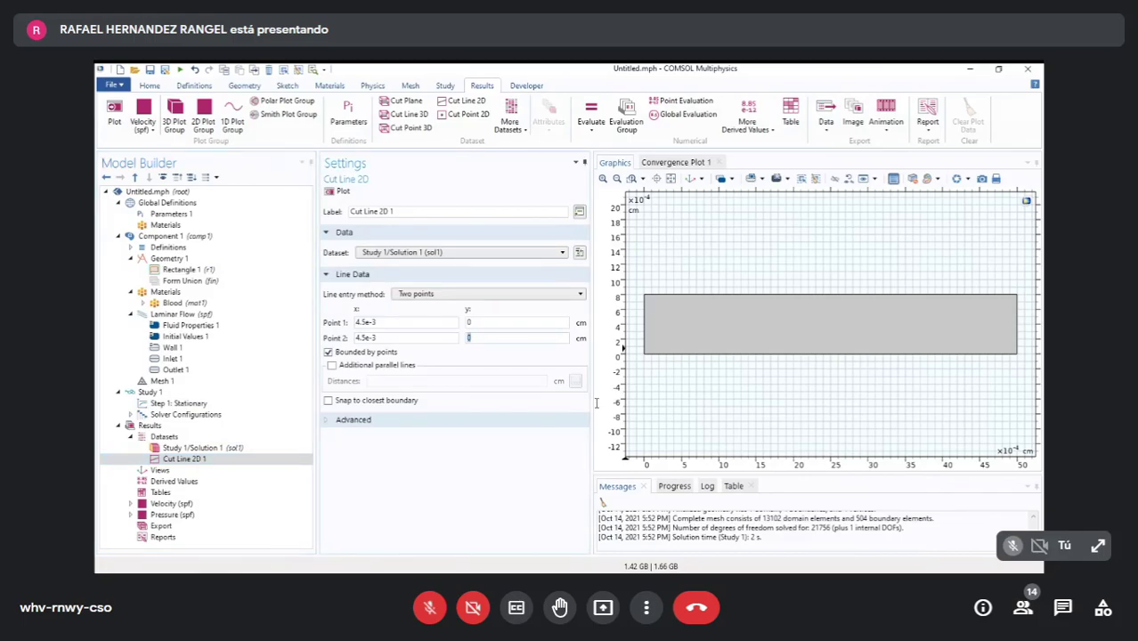
{"action": "type", "text": "8e-4"}
{"action": "left_click", "coordinate": [337, 191]}
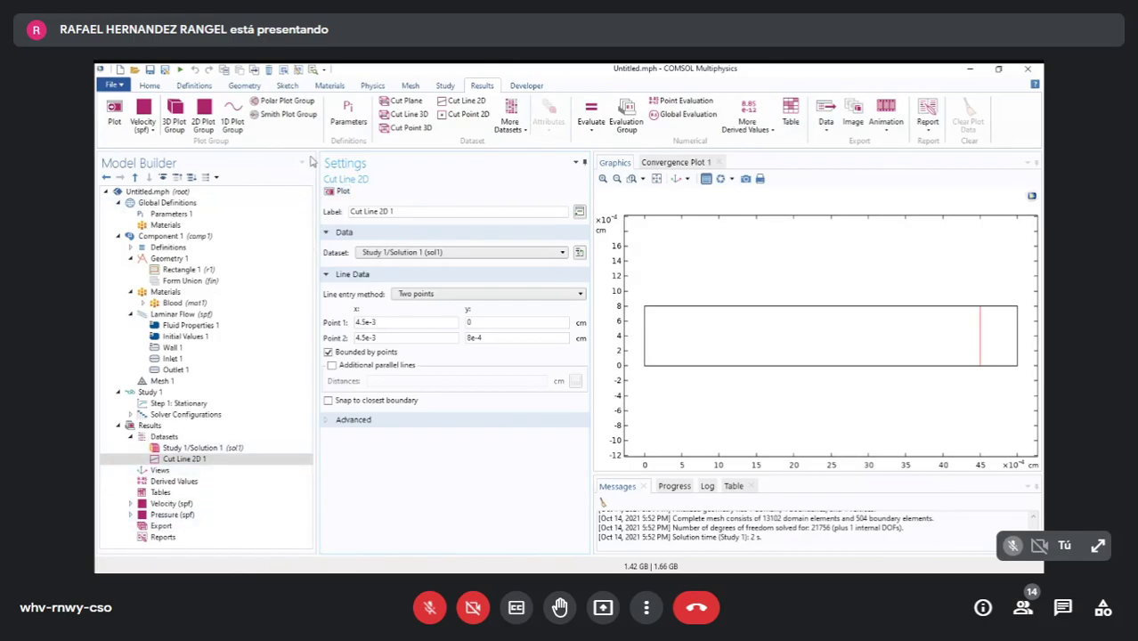
- Create a 1D plot group with a line graph of velocity magnitude (spf.U) against arc length on Cut Line 2D 1
{"action": "left_click", "coordinate": [233, 122]}
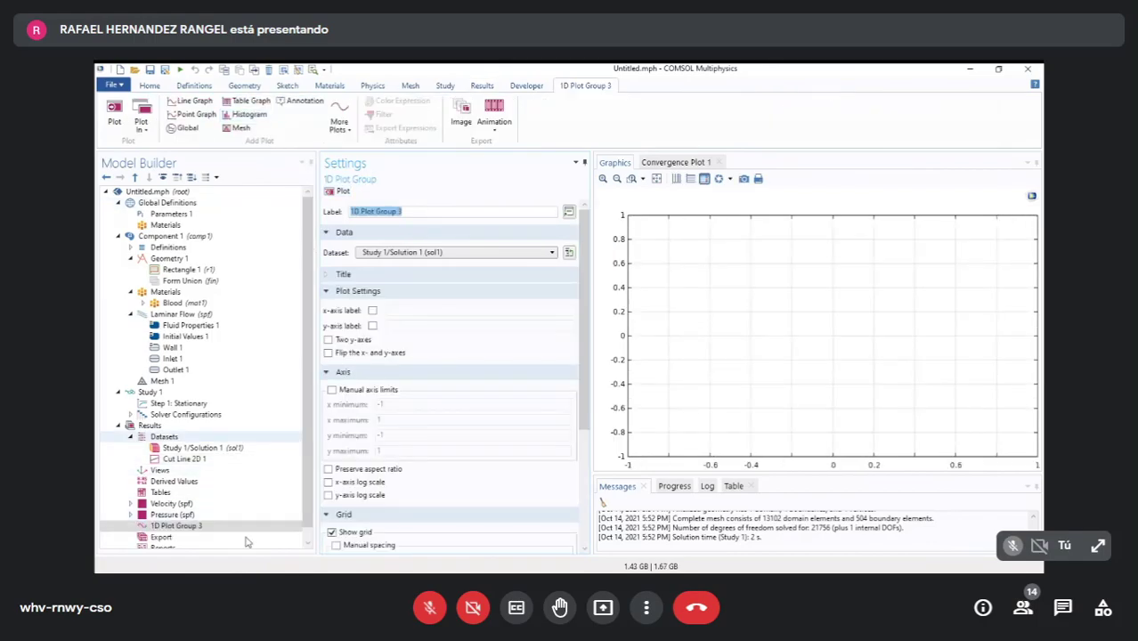
{"action": "left_click", "coordinate": [194, 101]}
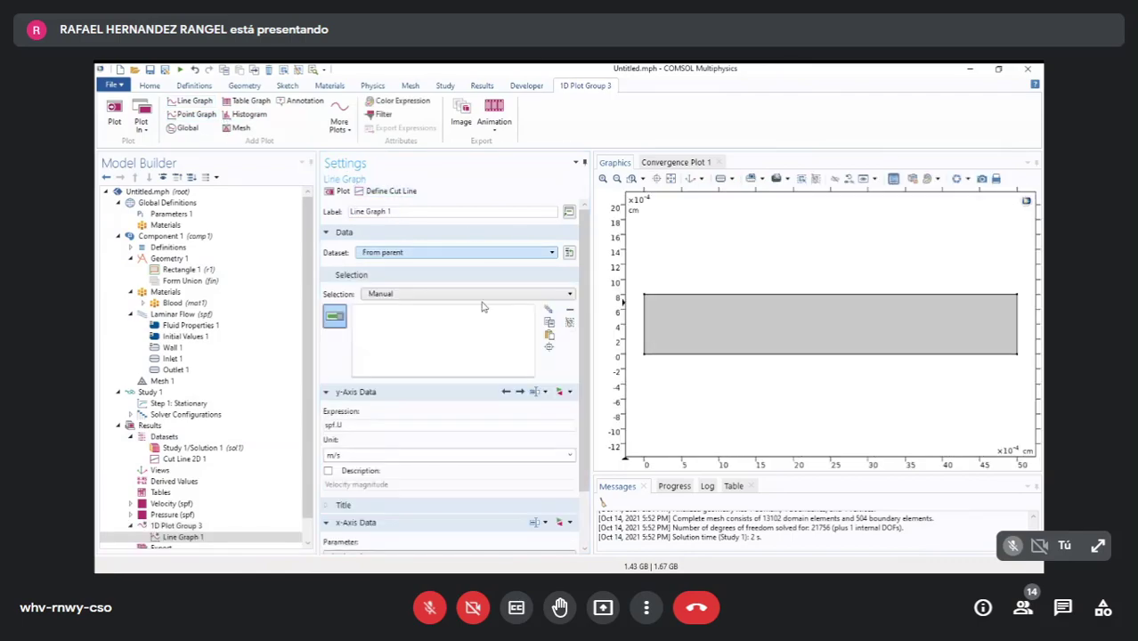
{"action": "left_click", "coordinate": [456, 252]}
{"action": "key", "text": "Return"}
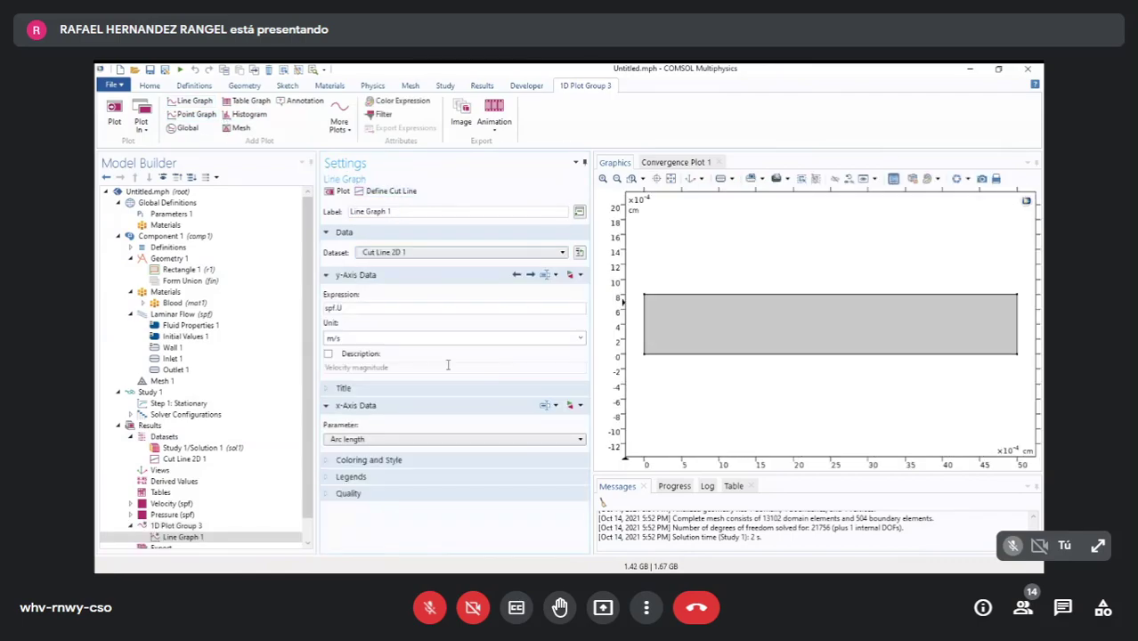
{"action": "left_click", "coordinate": [336, 190]}
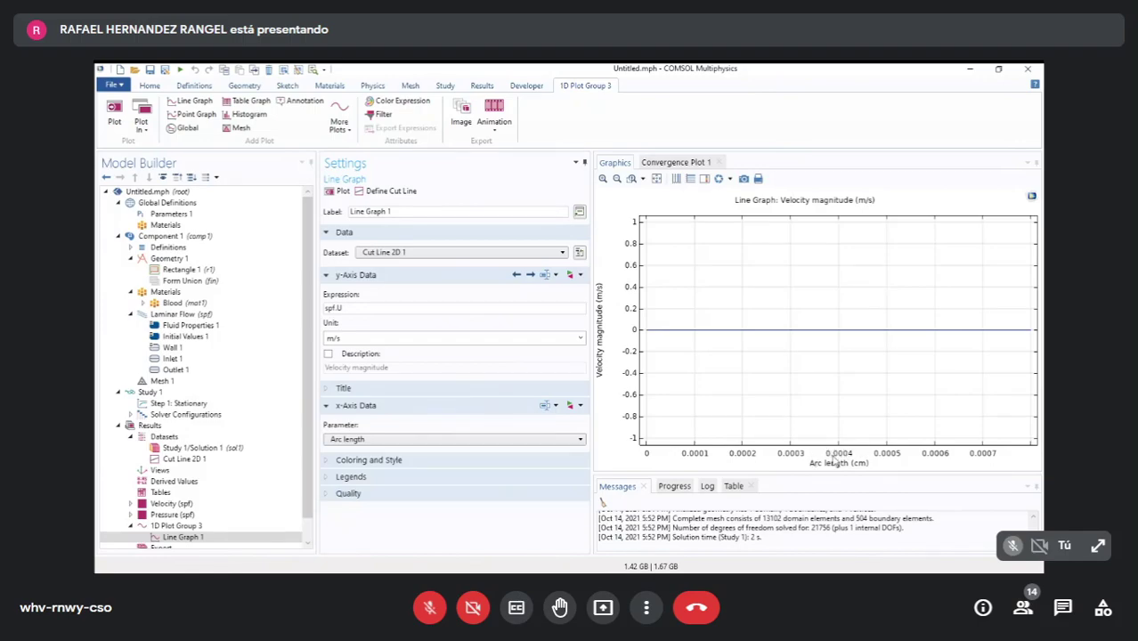
{"action": "scroll", "coordinate": [161, 469], "scroll_direction": "down", "scroll_amount": 1}
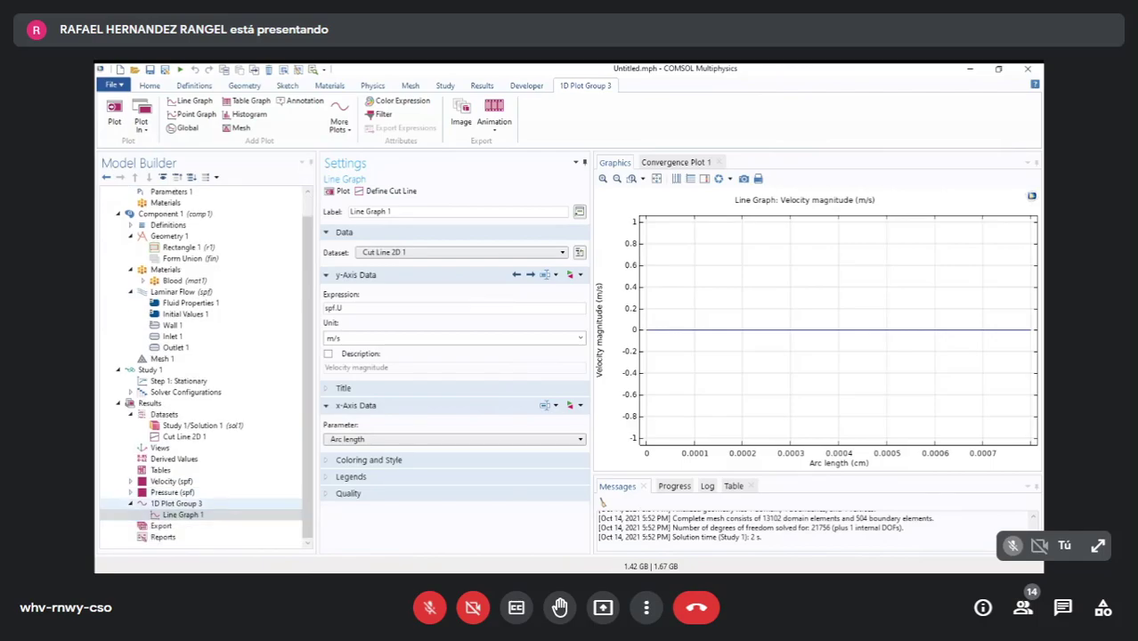
{"action": "left_click", "coordinate": [176, 503]}
{"action": "left_click", "coordinate": [184, 514]}
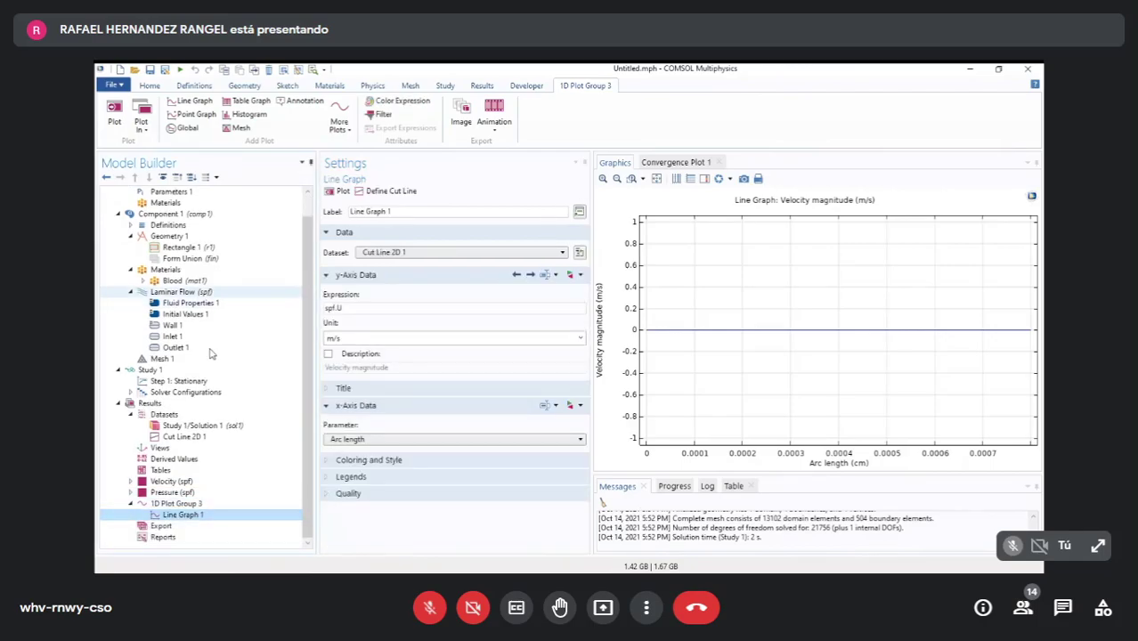
- Set the Laminar Flow compressibility to Compressible flow (Ma<0.3) and recompute Study 1
{"action": "left_click", "coordinate": [181, 292]}
{"action": "left_click", "coordinate": [481, 403]}
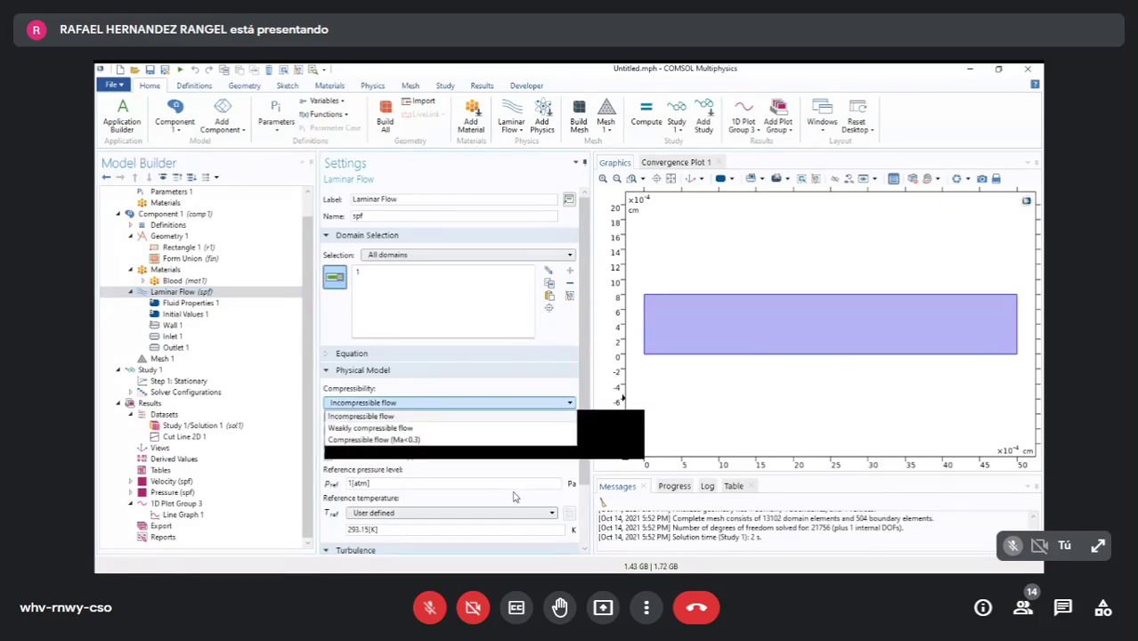
{"action": "key", "text": "Down"}
{"action": "key", "text": "Down"}
{"action": "key", "text": "Return"}
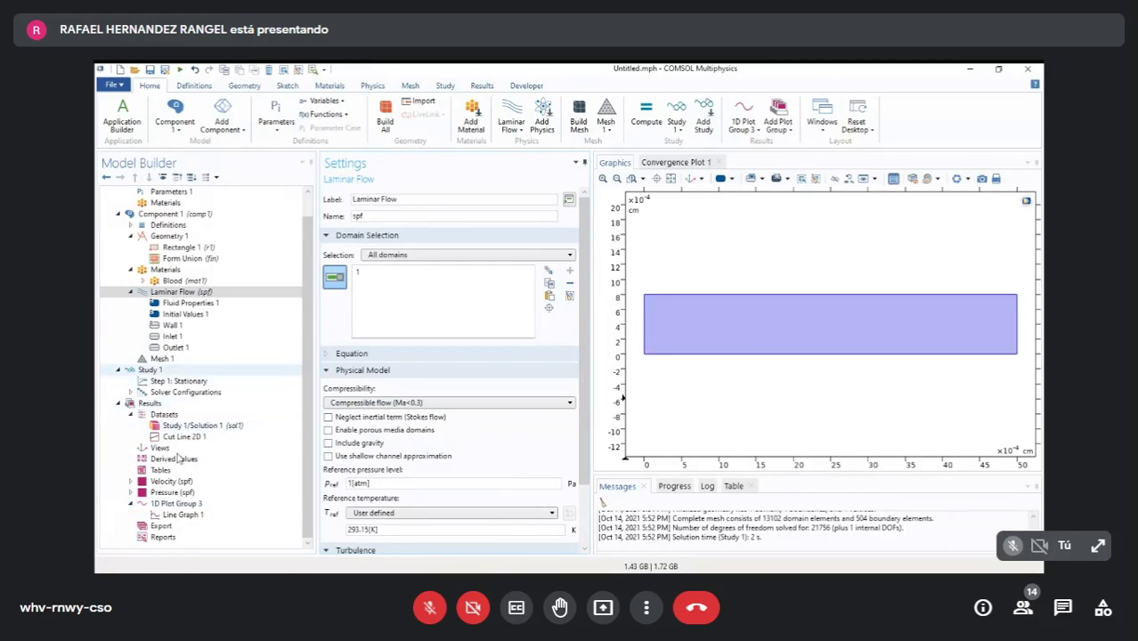
{"action": "left_click", "coordinate": [150, 370]}
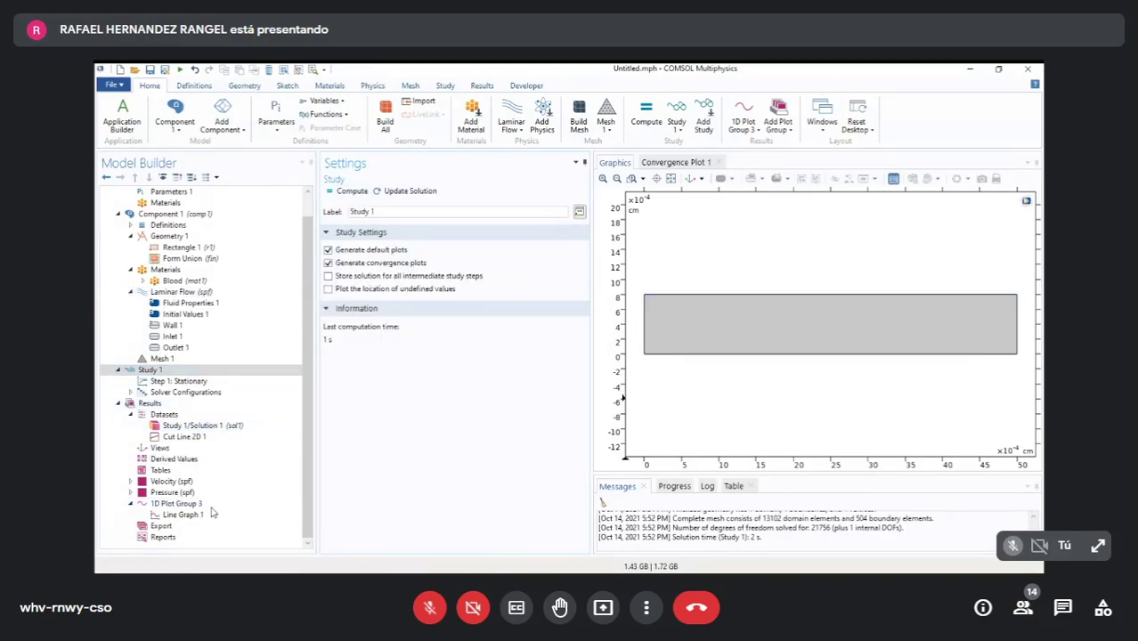
{"action": "key", "text": "F8"}
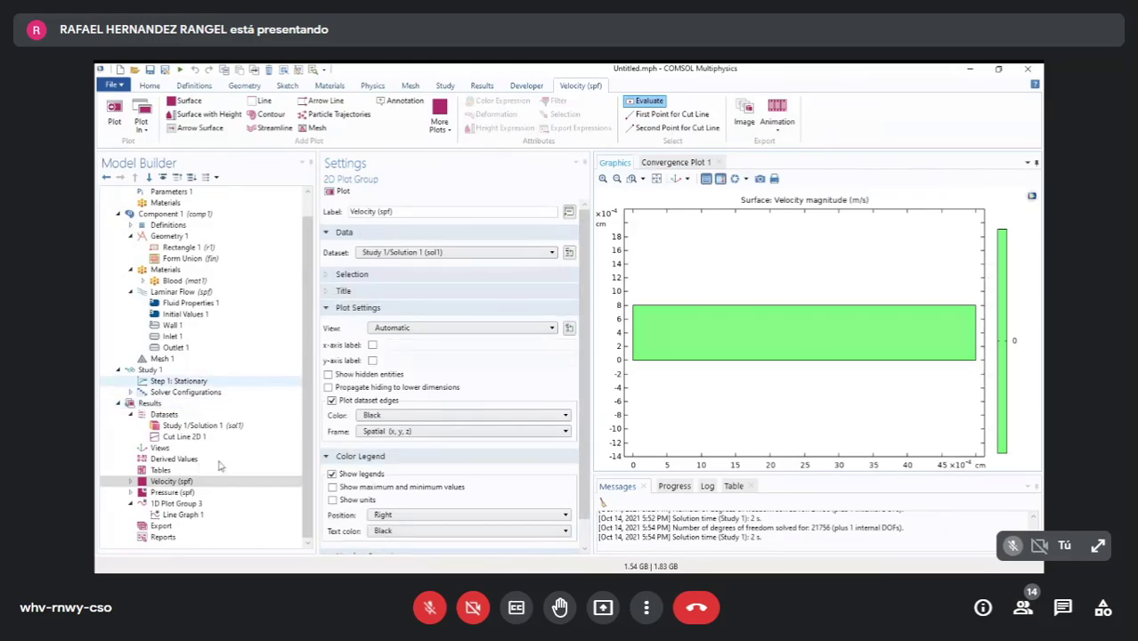
- Review the Blood material properties and the Laminar Flow fluid properties, initial values, inlet equation and outlet conditions
{"action": "scroll", "coordinate": [205, 445], "scroll_direction": "up", "scroll_amount": 1}
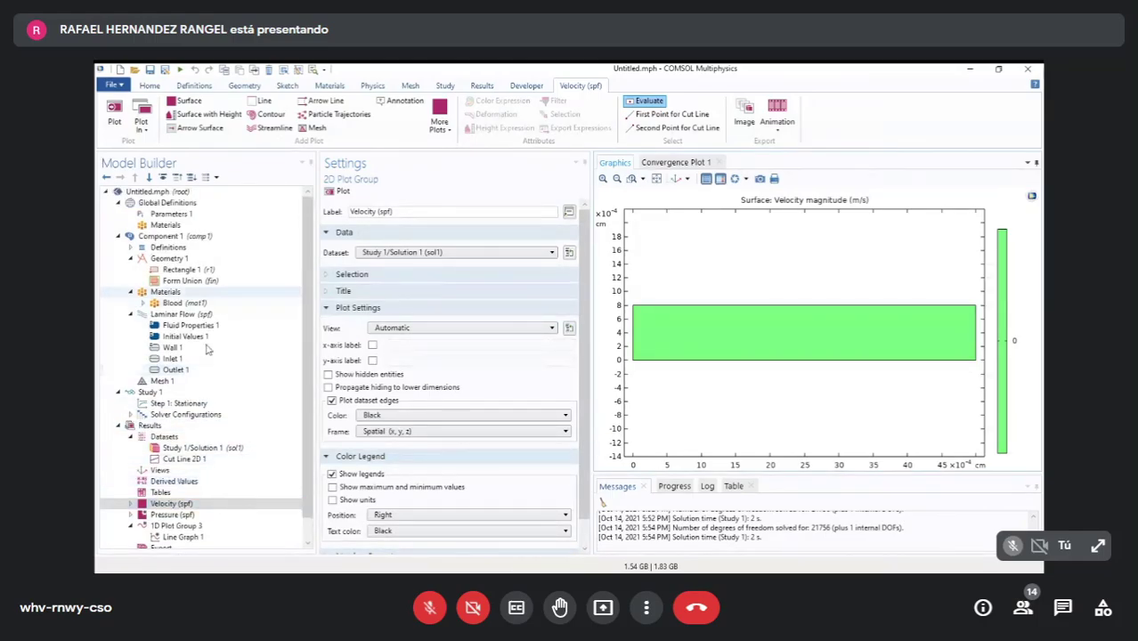
{"action": "left_click", "coordinate": [174, 303]}
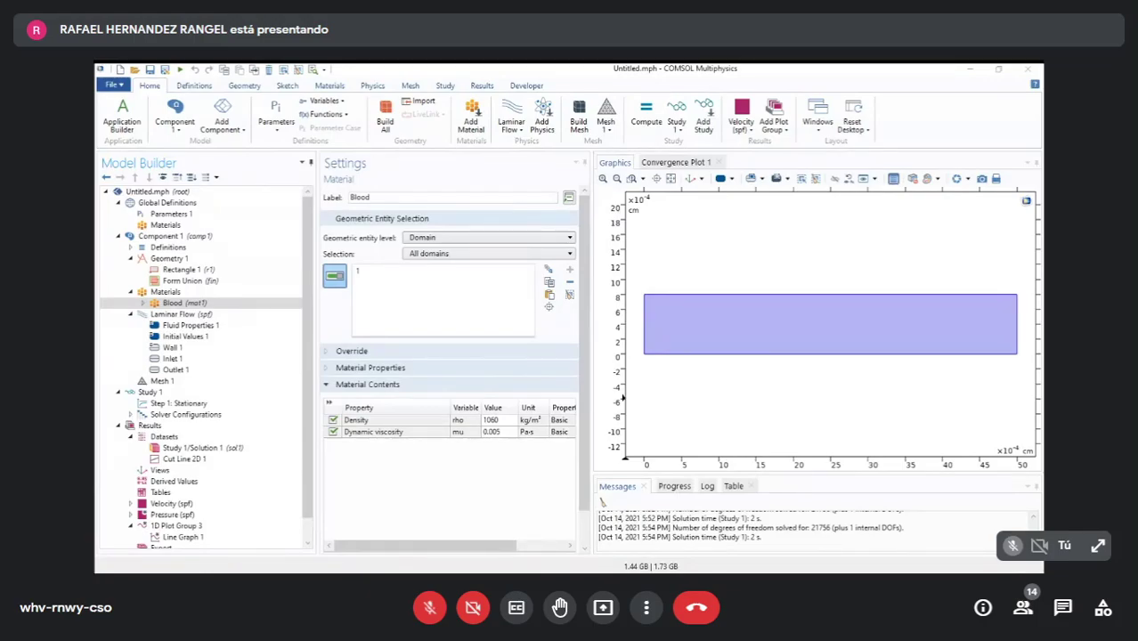
{"action": "key", "text": "alt+Tab"}
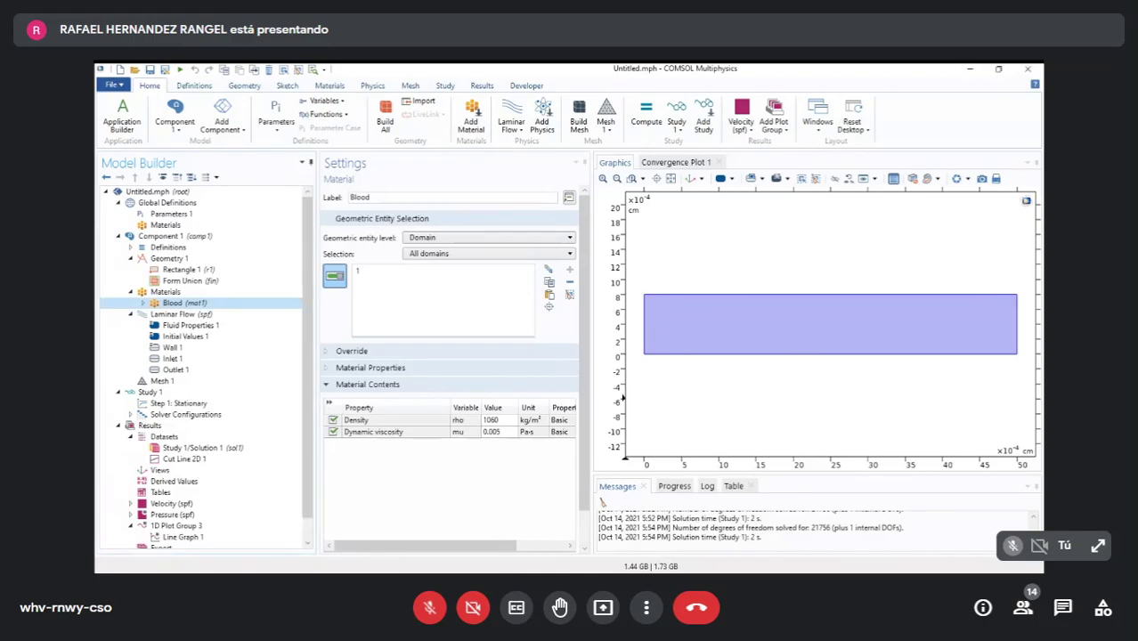
{"action": "left_click", "coordinate": [183, 314]}
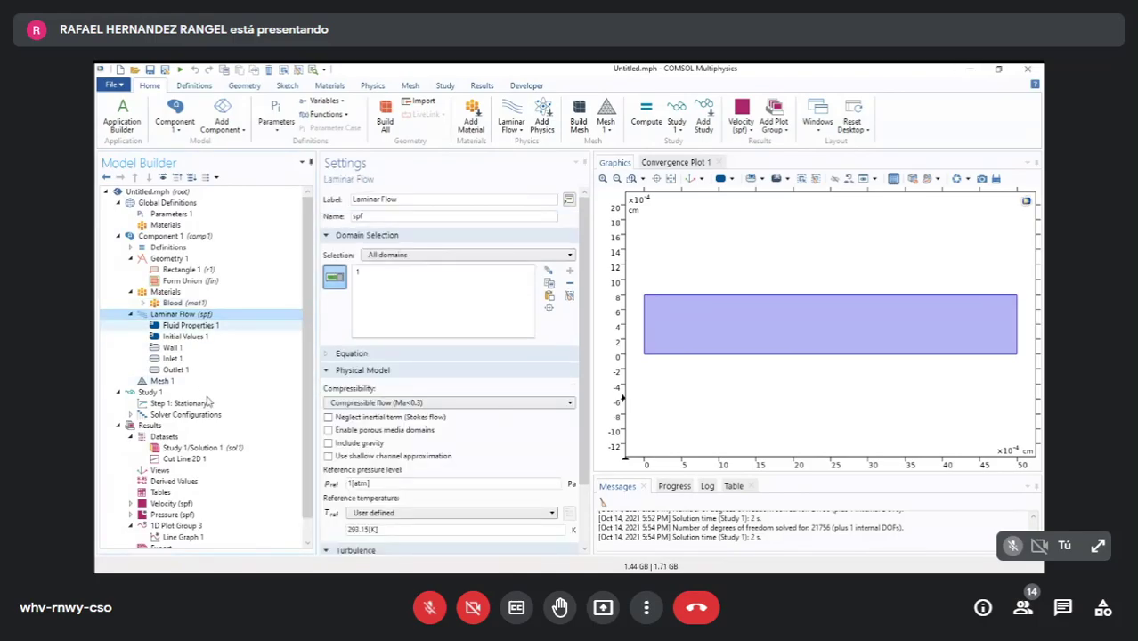
{"action": "scroll", "coordinate": [450, 427], "scroll_direction": "down", "scroll_amount": 3}
{"action": "scroll", "coordinate": [450, 428], "scroll_direction": "up", "scroll_amount": 3}
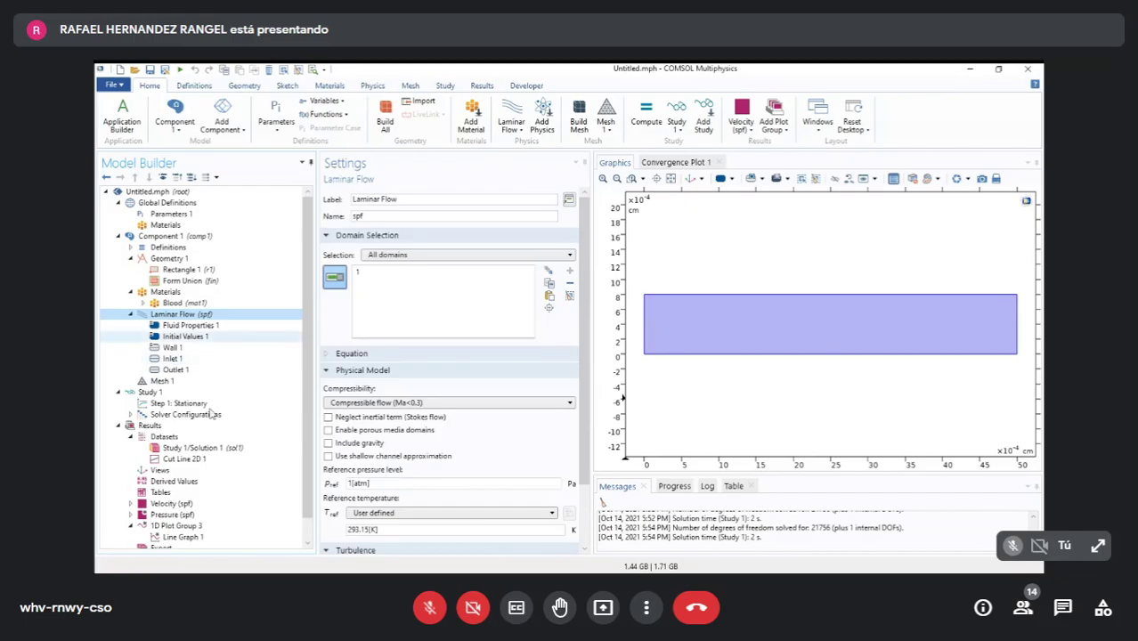
{"action": "key", "text": "Down"}
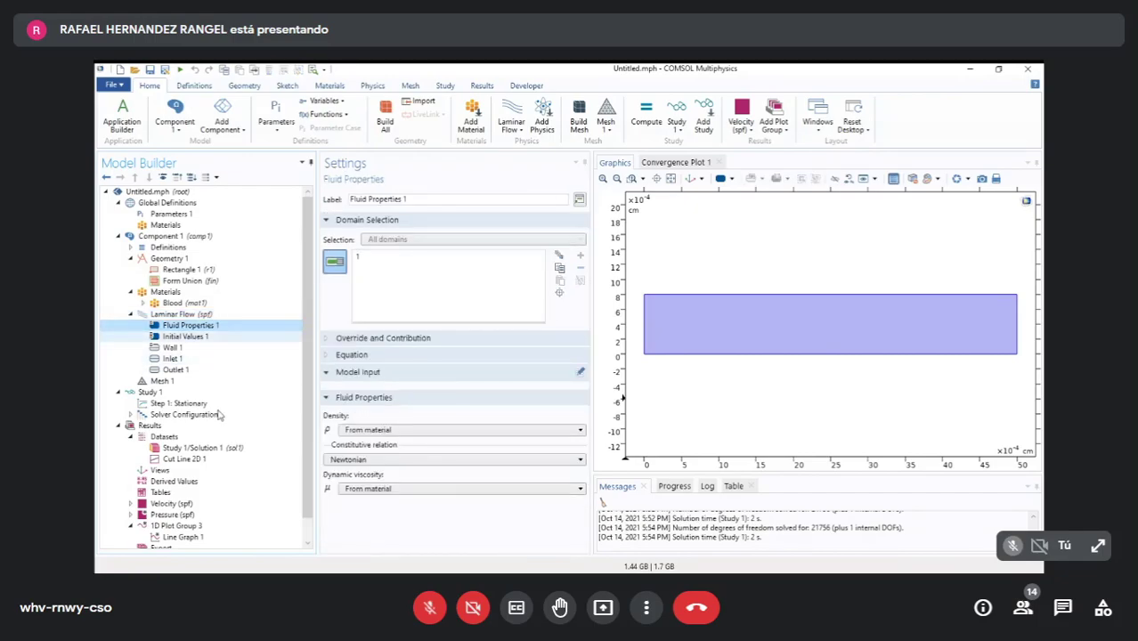
{"action": "key", "text": "Down"}
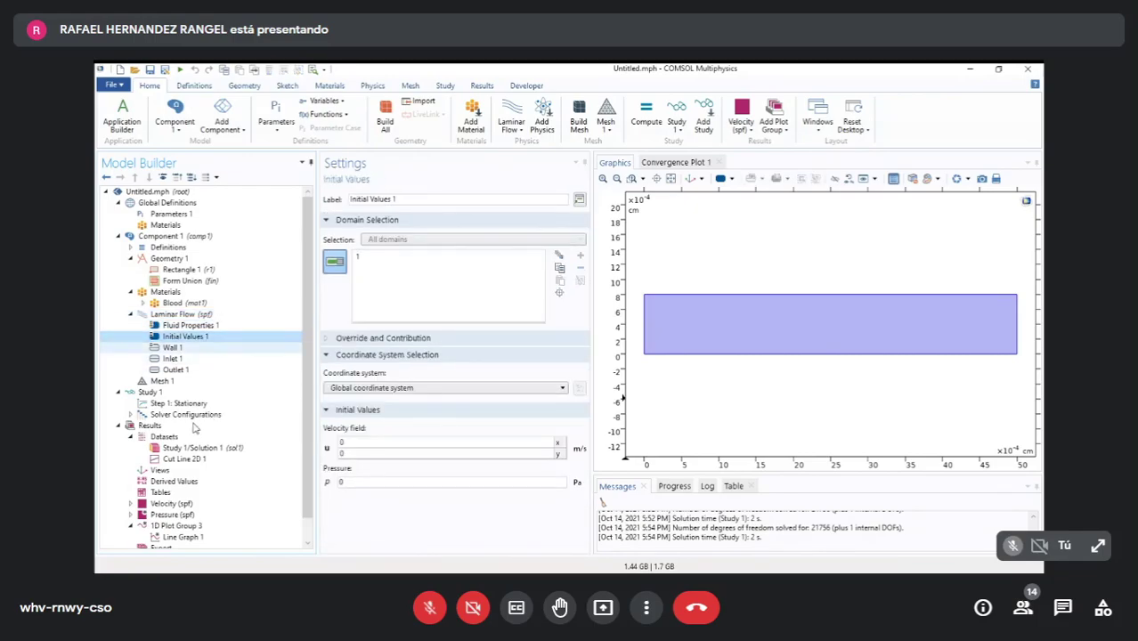
{"action": "key", "text": "Down"}
{"action": "key", "text": "Down"}
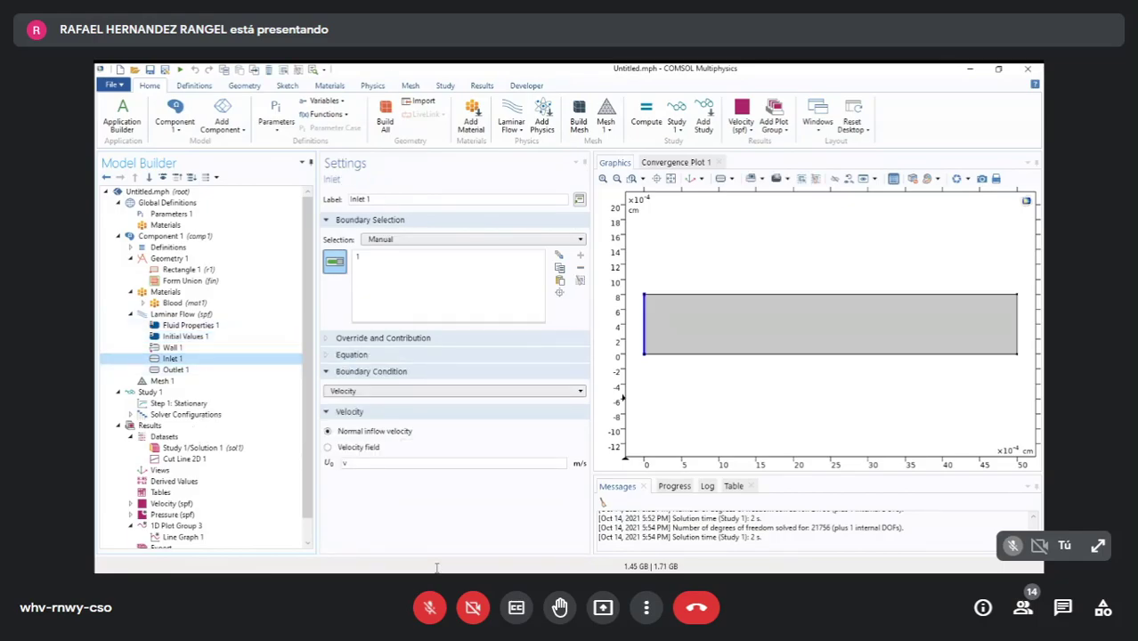
{"action": "left_click", "coordinate": [360, 356]}
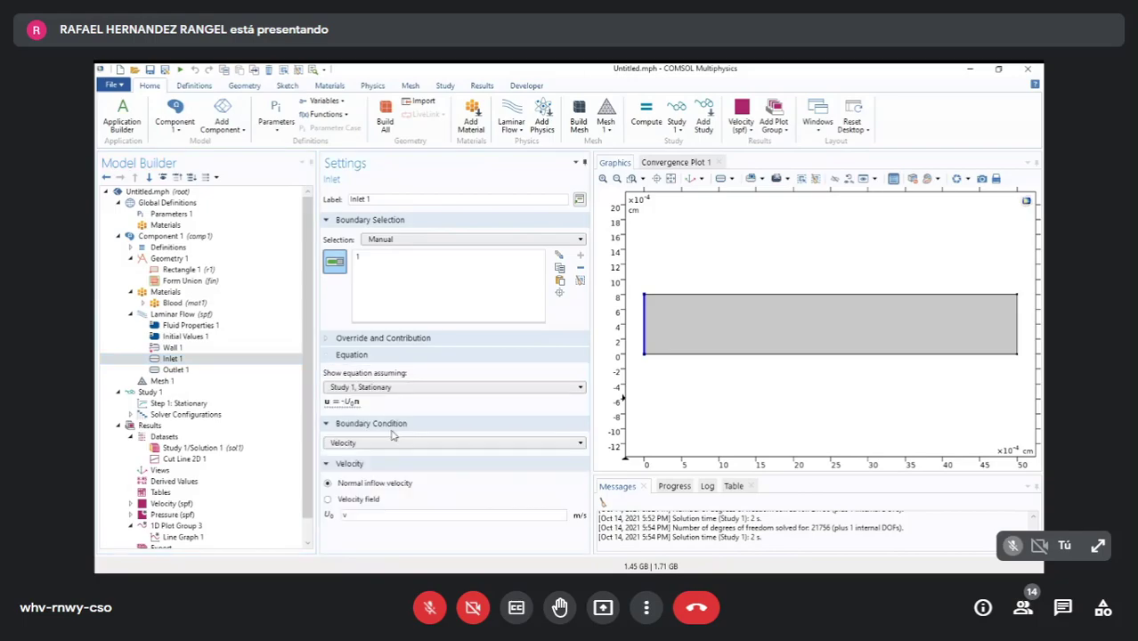
{"action": "key", "text": "Down"}
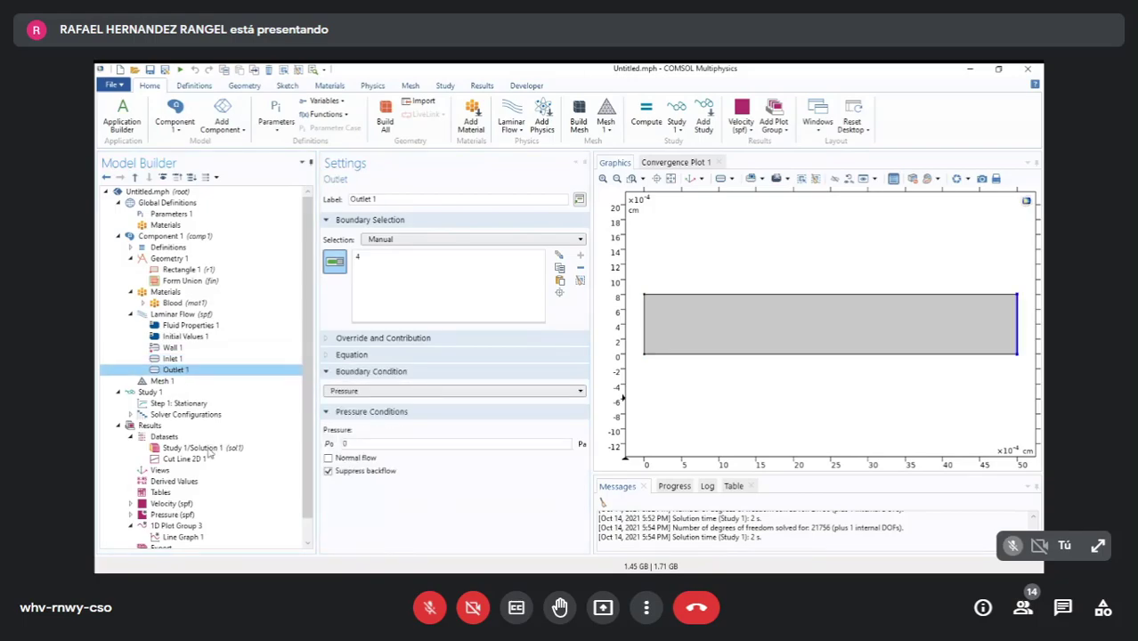
- Recheck the initial values, fluid properties, and the physical model and turbulence settings of the Laminar Flow interface
{"action": "key", "text": "Down"}
{"action": "key", "text": "Up"}
{"action": "key", "text": "Up"}
{"action": "key", "text": "Up"}
{"action": "key", "text": "Up"}
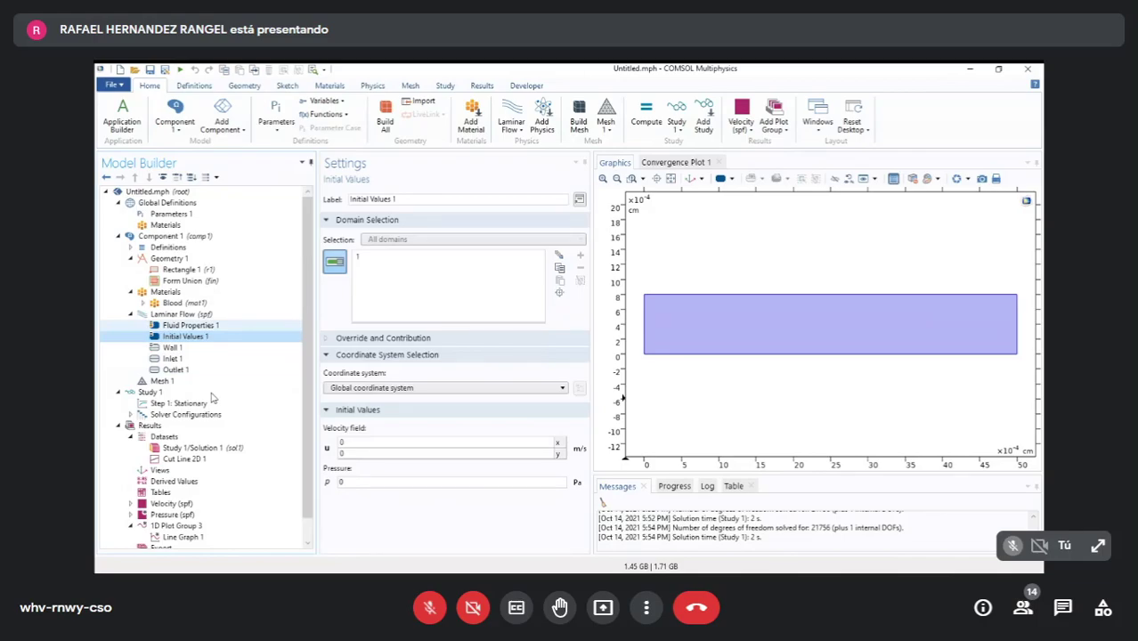
{"action": "key", "text": "Up"}
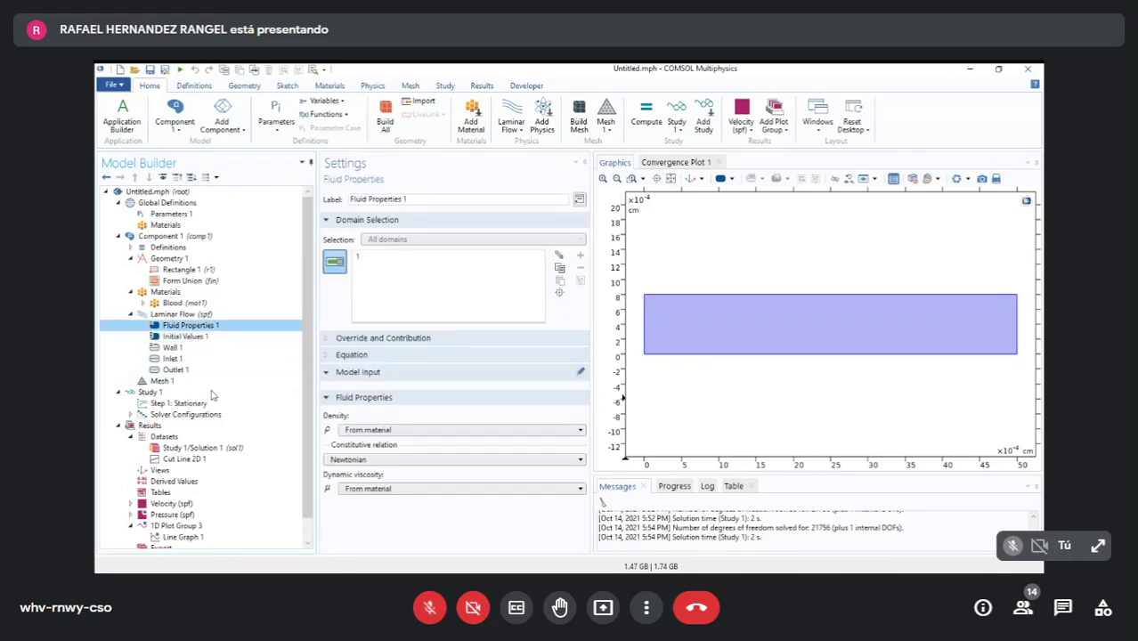
{"action": "key", "text": "Down"}
{"action": "key", "text": "Up"}
{"action": "key", "text": "Down"}
{"action": "key", "text": "Up"}
{"action": "key", "text": "Up"}
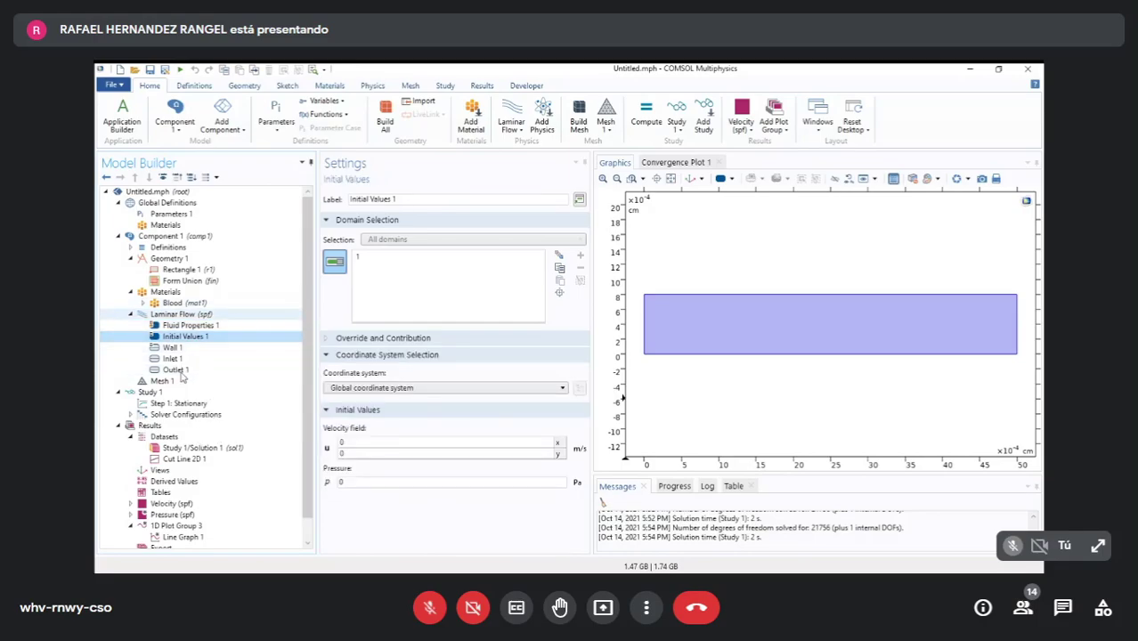
{"action": "scroll", "coordinate": [533, 464], "scroll_direction": "down", "scroll_amount": 3}
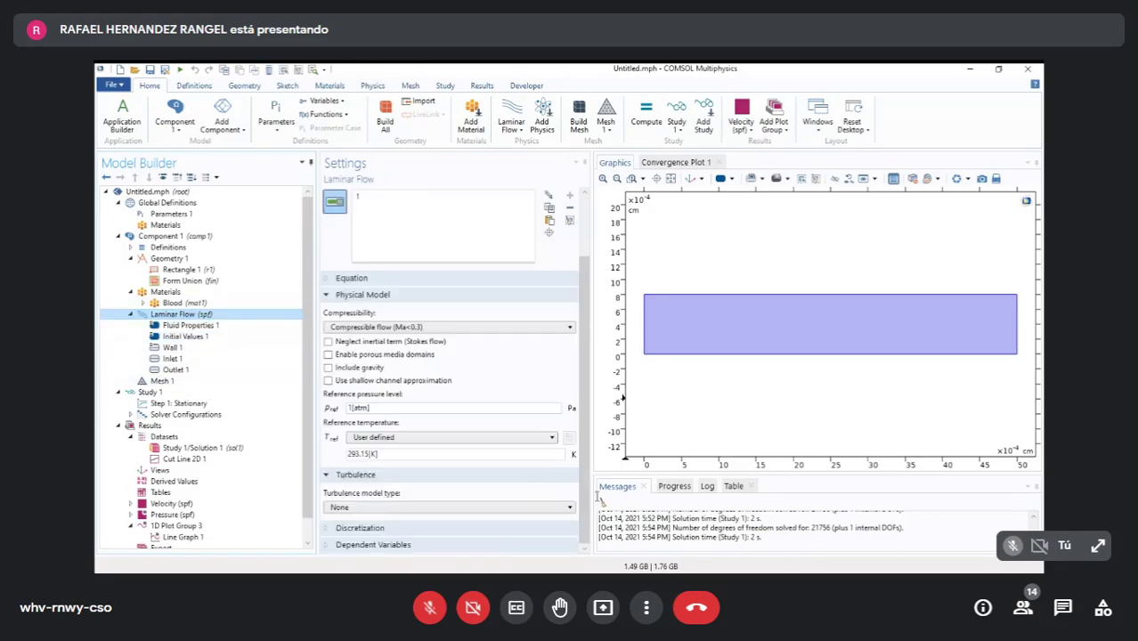
{"action": "scroll", "coordinate": [178, 494], "scroll_direction": "down", "scroll_amount": 1}
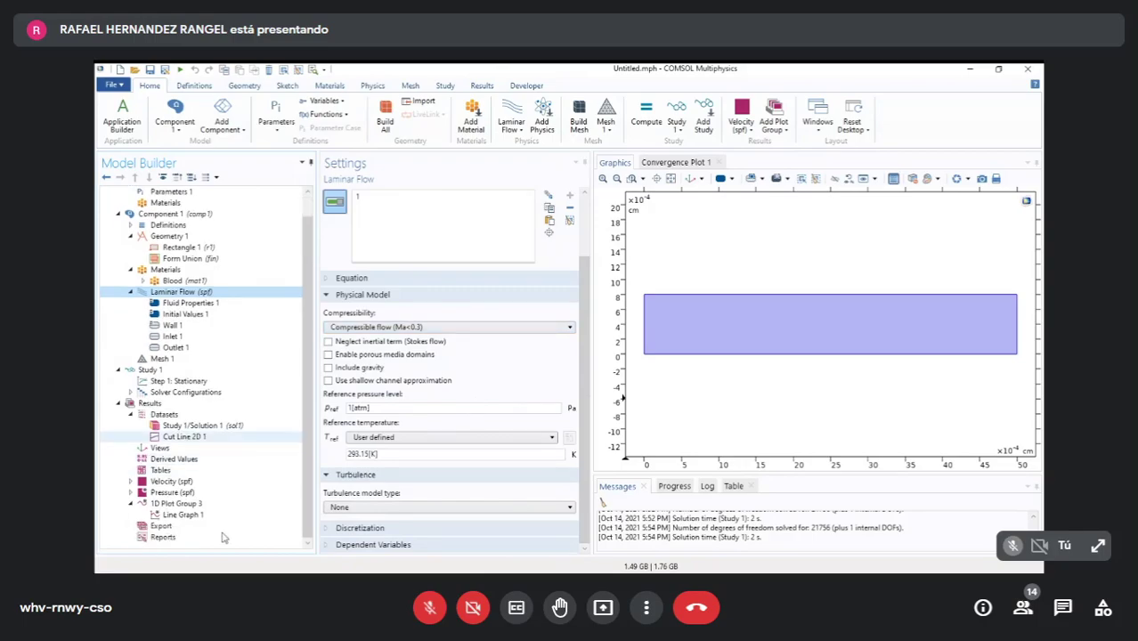
- Examine the velocity magnitude line graph in 1D Plot Group 3
{"action": "left_click", "coordinate": [176, 504]}
{"action": "left_click", "coordinate": [183, 515]}
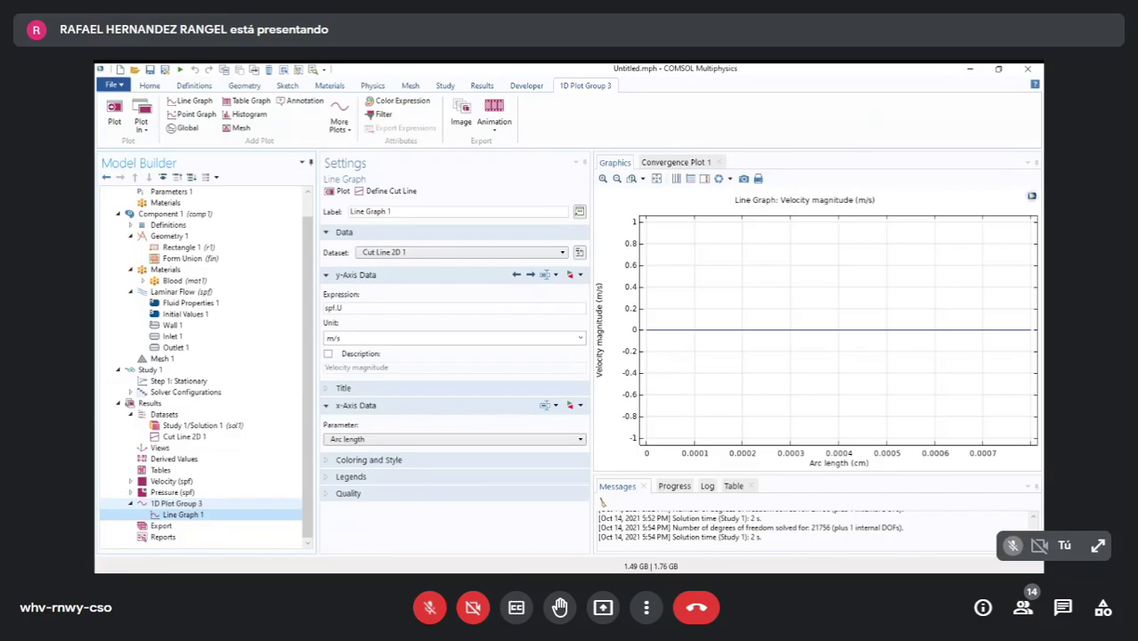
{"action": "scroll", "coordinate": [178, 454], "scroll_direction": "up", "scroll_amount": 2}
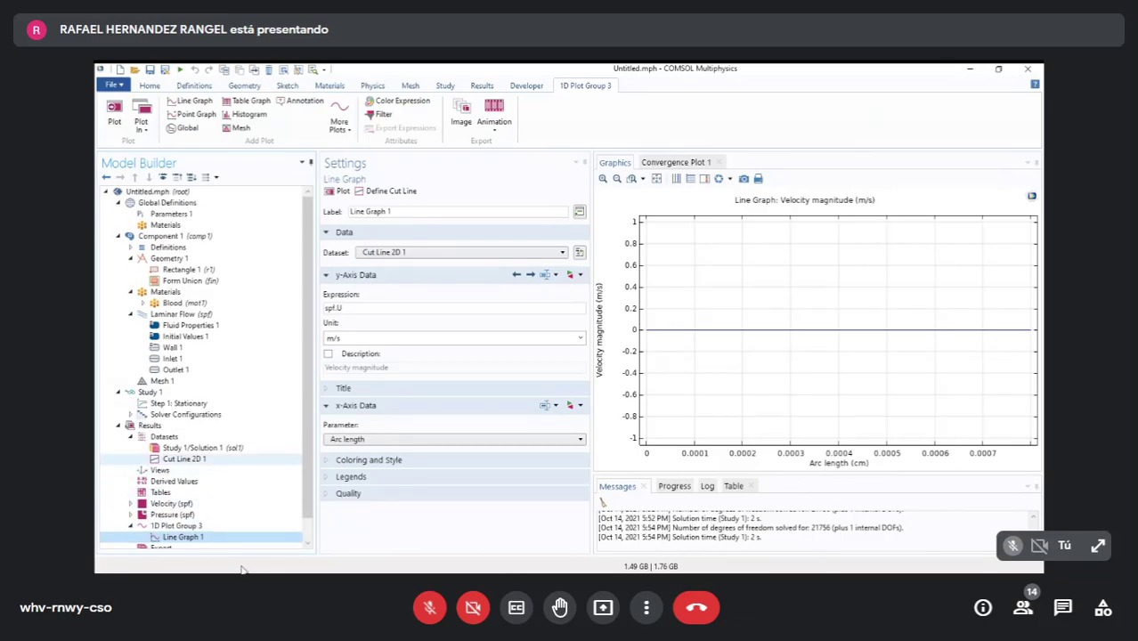
- Check the rectangle's dimensions and reassign the Blood material to domain 1 by manual selection
{"action": "left_click", "coordinate": [183, 269]}
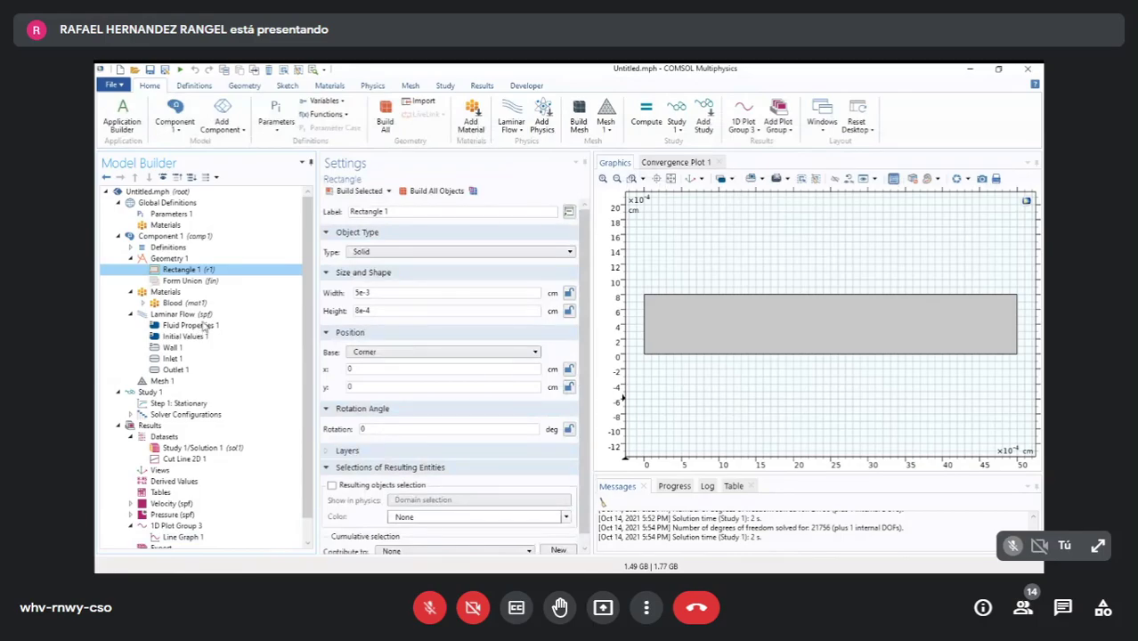
{"action": "left_click", "coordinate": [174, 303]}
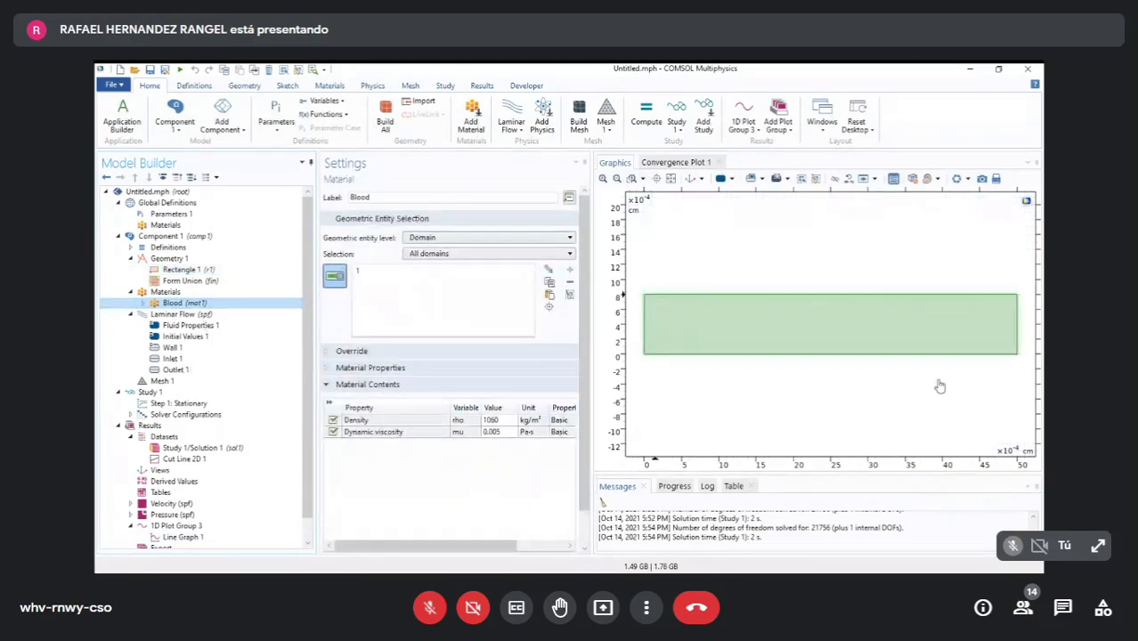
{"action": "left_click", "coordinate": [879, 393]}
{"action": "left_click", "coordinate": [936, 383]}
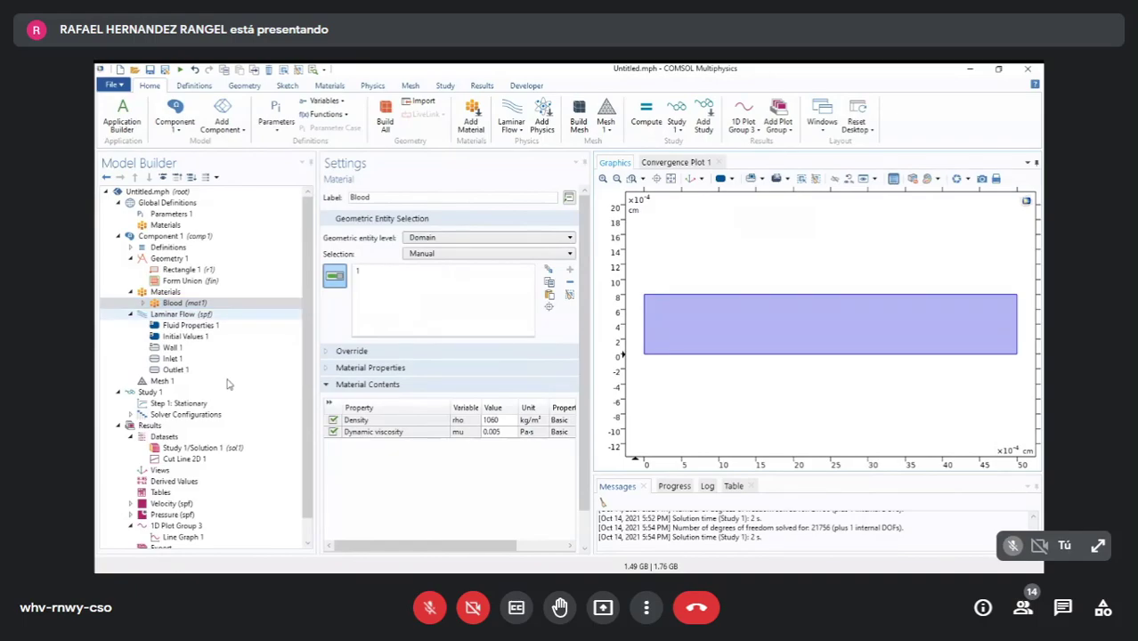
- Set the rectangle's width to 10e-3 cm, rebuild the geometry and recompute Study 1
{"action": "left_click", "coordinate": [169, 259]}
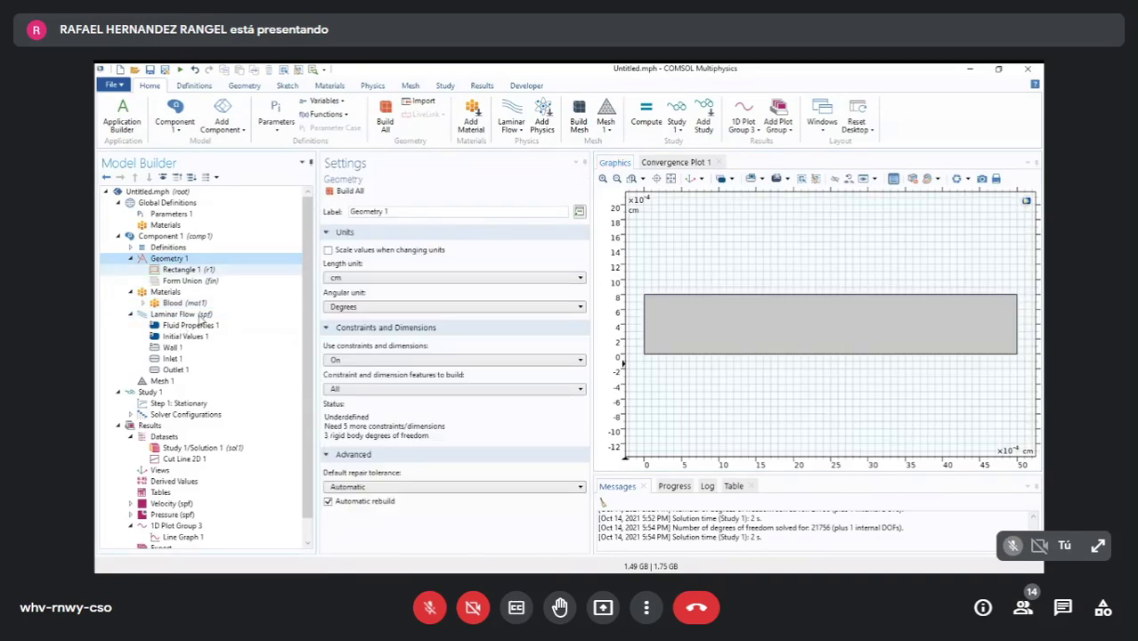
{"action": "left_click", "coordinate": [182, 269]}
{"action": "left_click", "coordinate": [483, 353]}
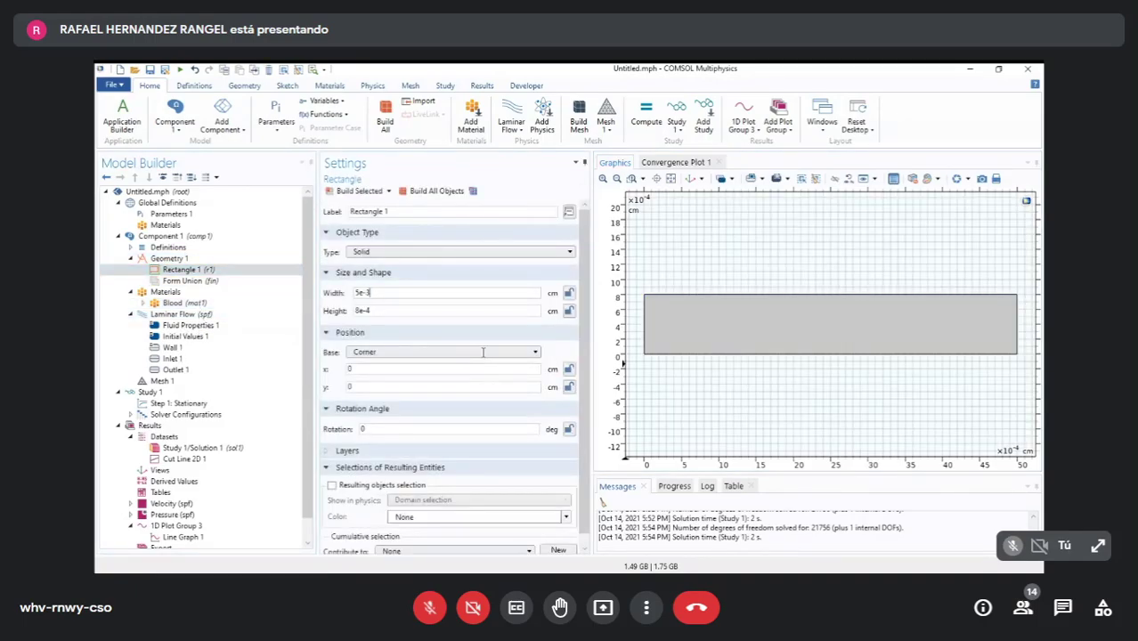
{"action": "key", "text": "BackSpace"}
{"action": "type", "text": "10"}
{"action": "left_click", "coordinate": [432, 192]}
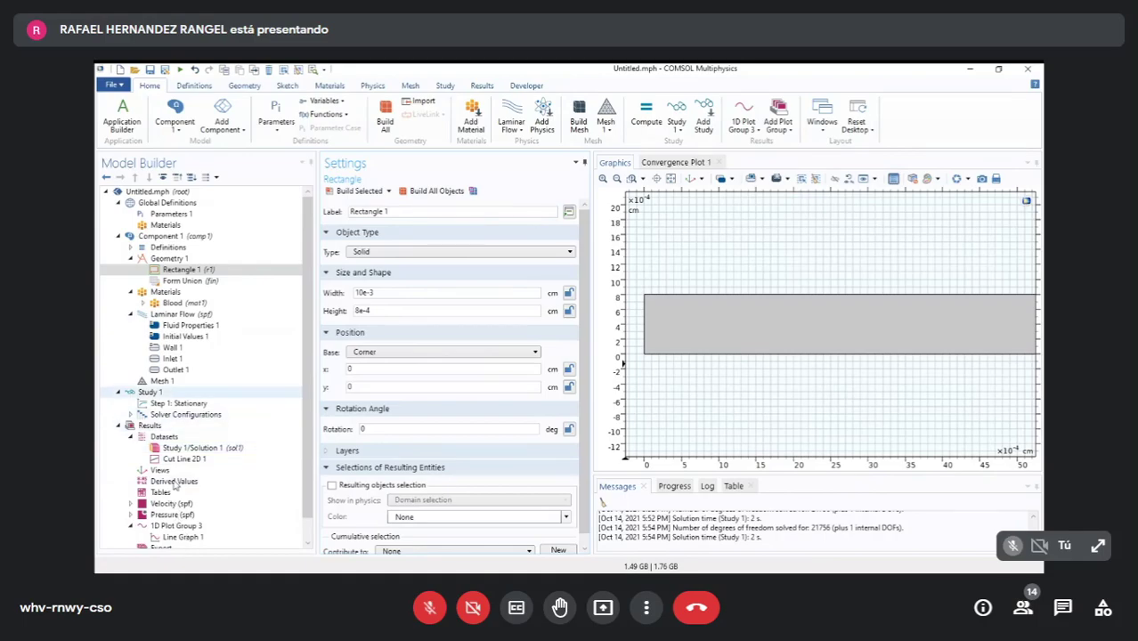
{"action": "left_click", "coordinate": [149, 392]}
{"action": "left_click", "coordinate": [347, 191]}
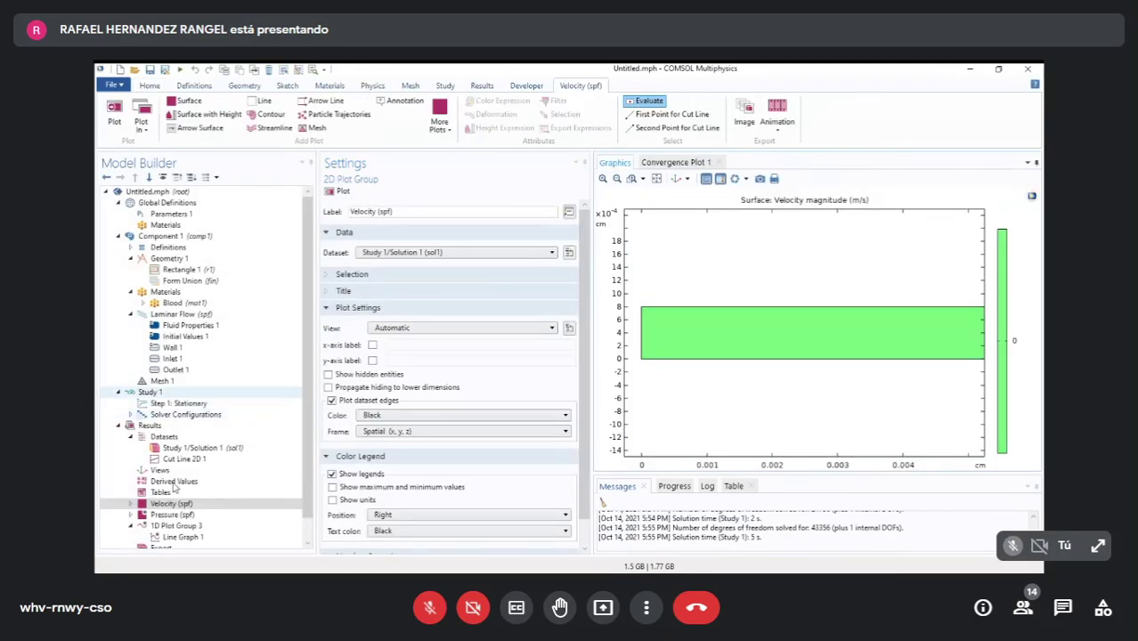
- Inspect the mesh, the velocity and pressure plots, and the Blood material's properties for the lengthened rectangle
{"action": "left_click", "coordinate": [162, 380]}
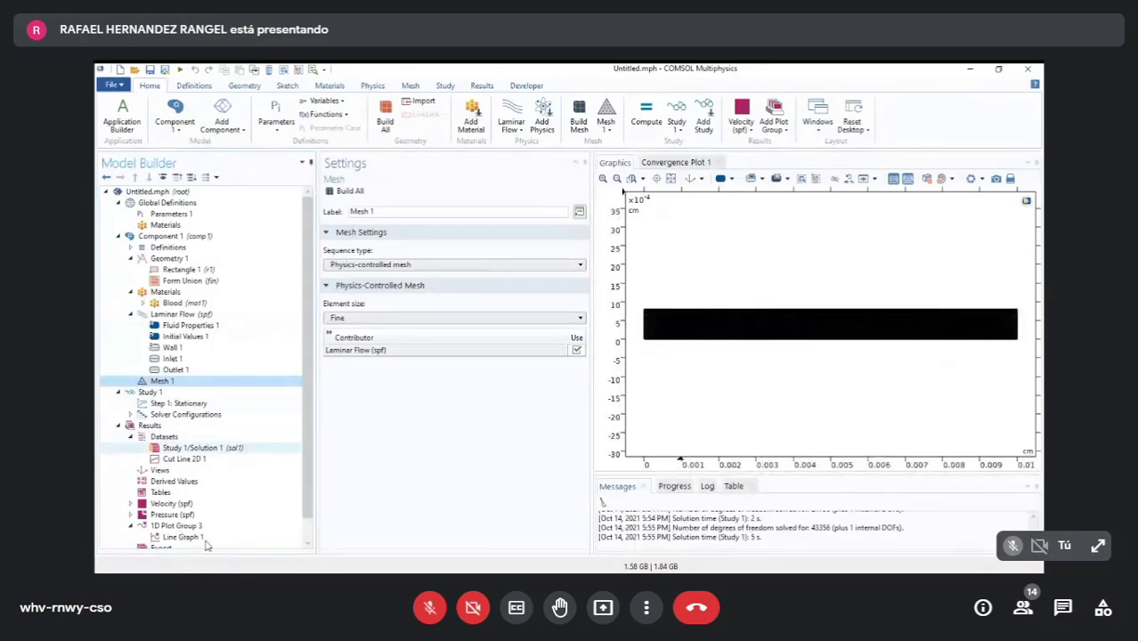
{"action": "left_click", "coordinate": [184, 458]}
{"action": "left_click", "coordinate": [169, 437]}
{"action": "left_click", "coordinate": [150, 425]}
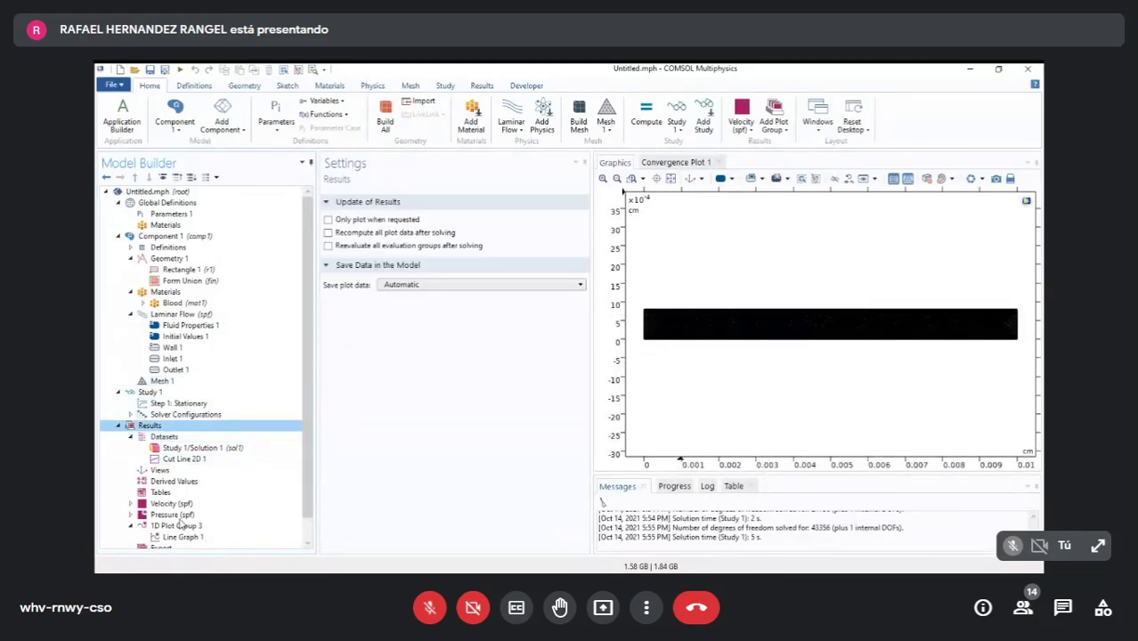
{"action": "scroll", "coordinate": [170, 481], "scroll_direction": "down", "scroll_amount": 1}
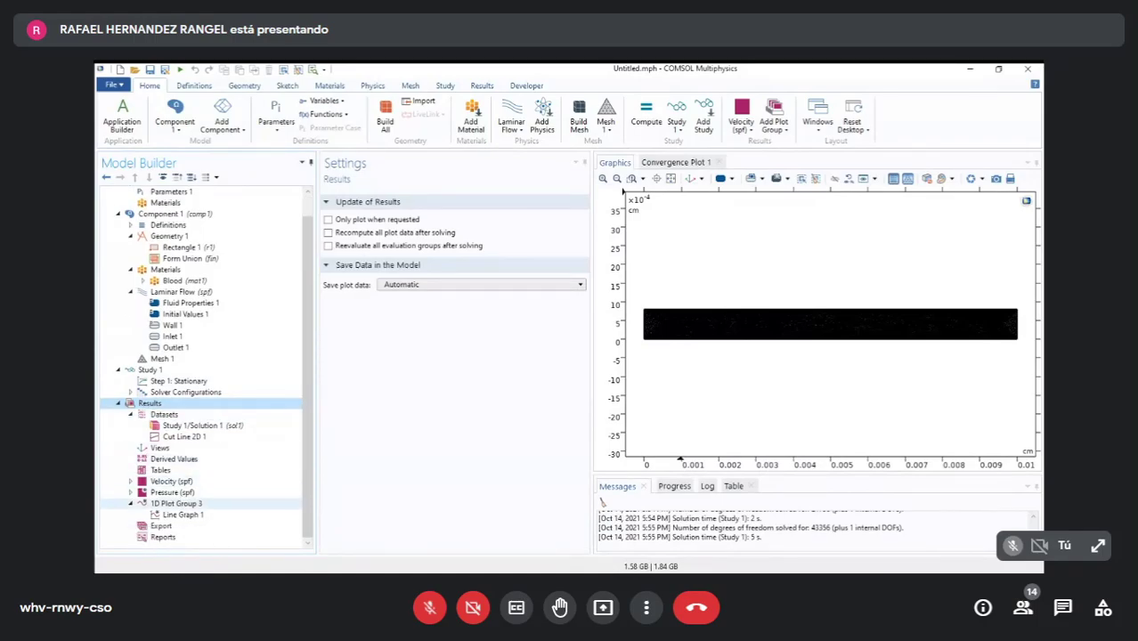
{"action": "left_click", "coordinate": [171, 481]}
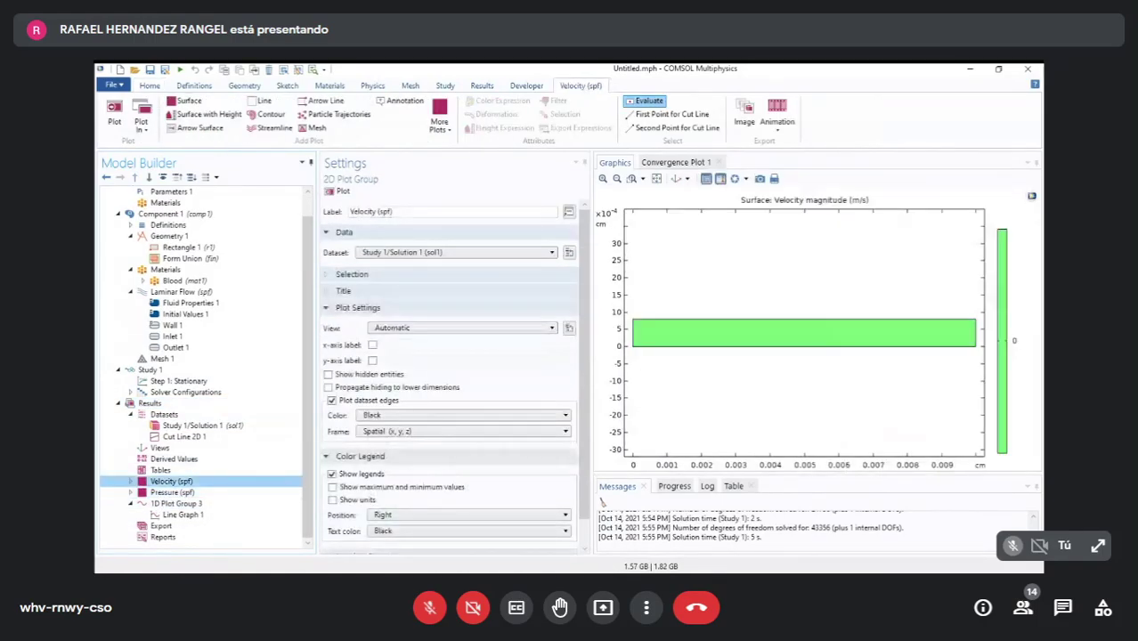
{"action": "left_click", "coordinate": [172, 493]}
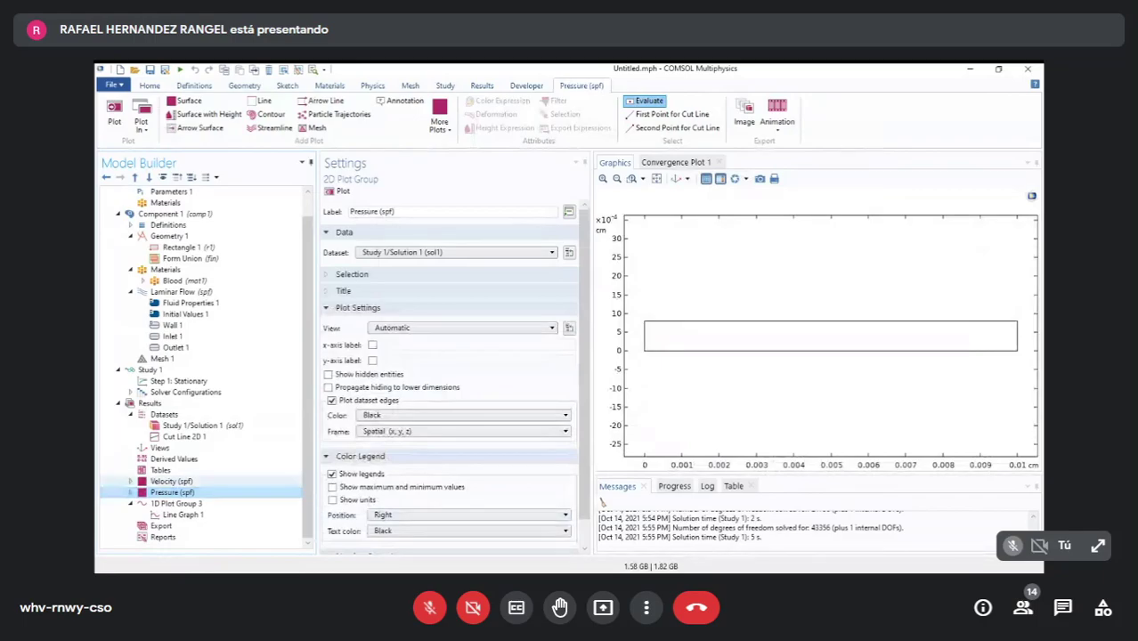
{"action": "scroll", "coordinate": [205, 365], "scroll_direction": "up", "scroll_amount": 1}
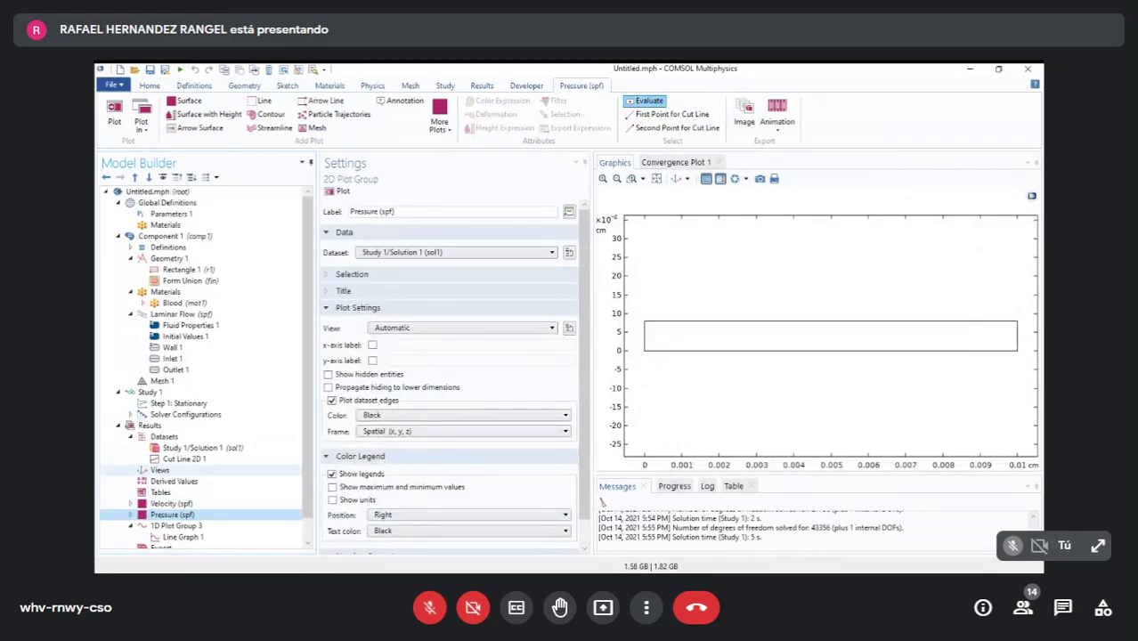
{"action": "left_click", "coordinate": [173, 302]}
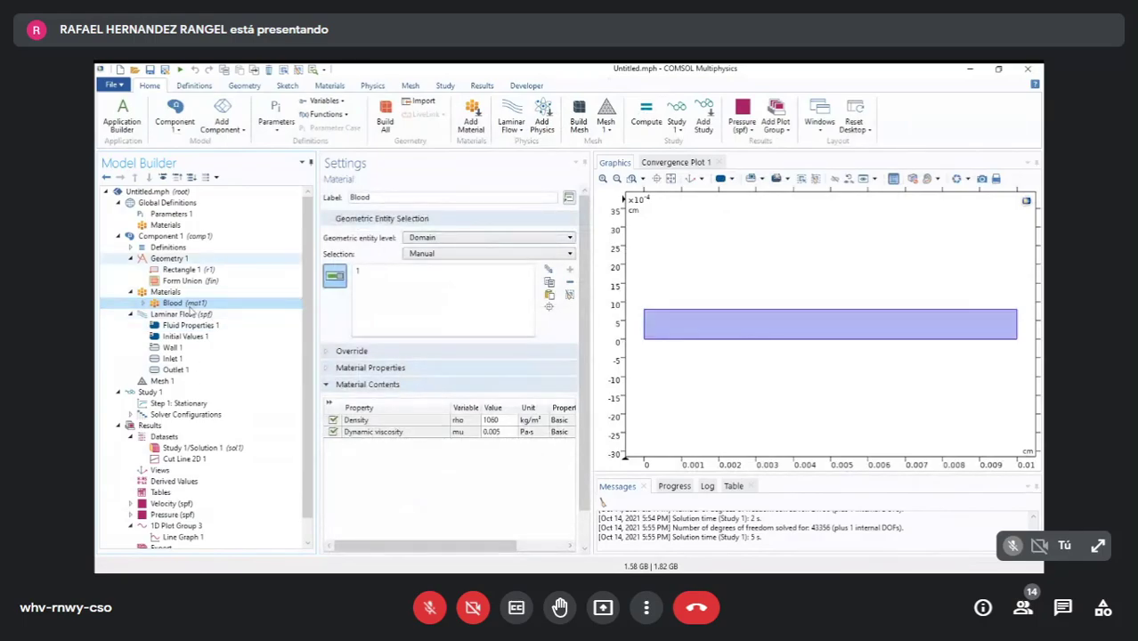
- Review the settings of Geometry 1, Rectangle 1, Inlet 1, Wall 1 and the Laminar Flow interface
{"action": "left_click", "coordinate": [170, 258]}
{"action": "left_click", "coordinate": [182, 268]}
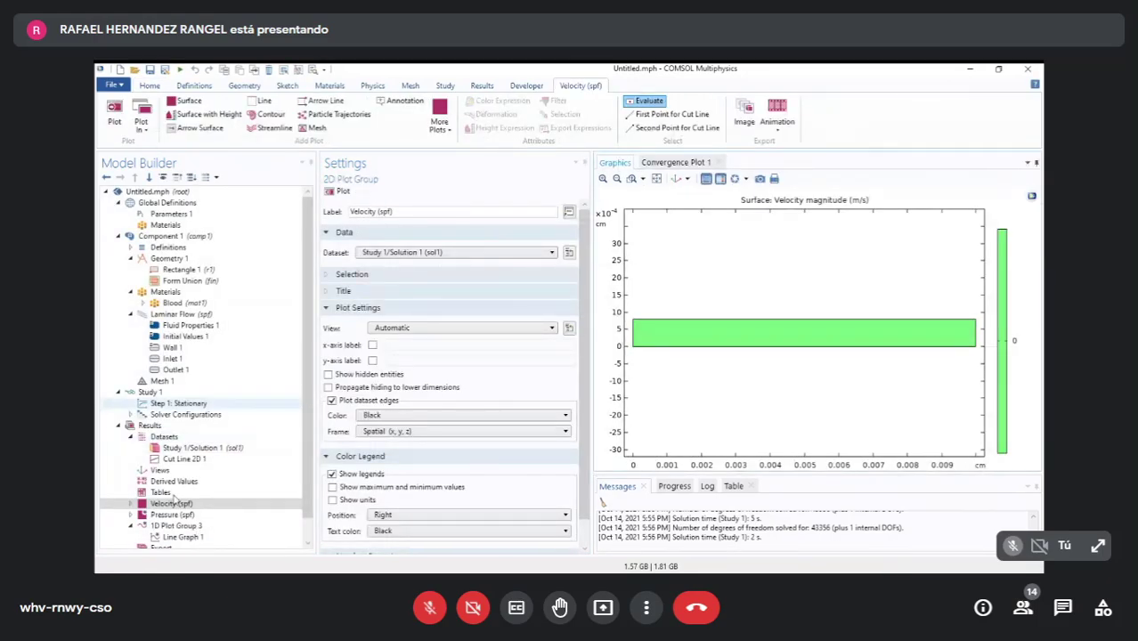
{"action": "left_click", "coordinate": [181, 358]}
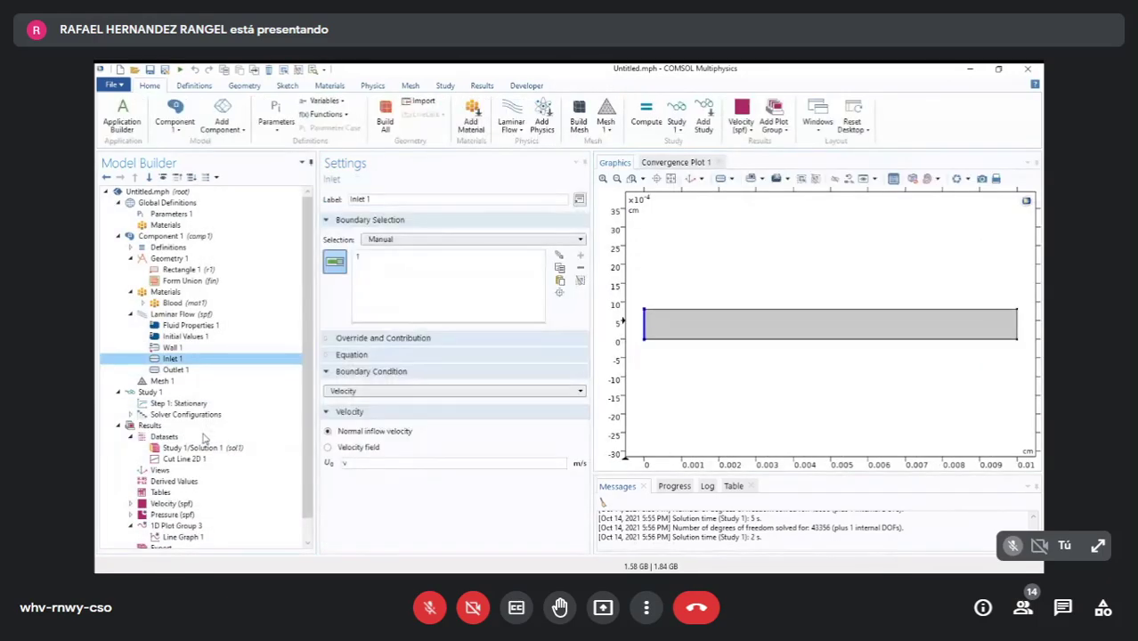
{"action": "left_click", "coordinate": [185, 348]}
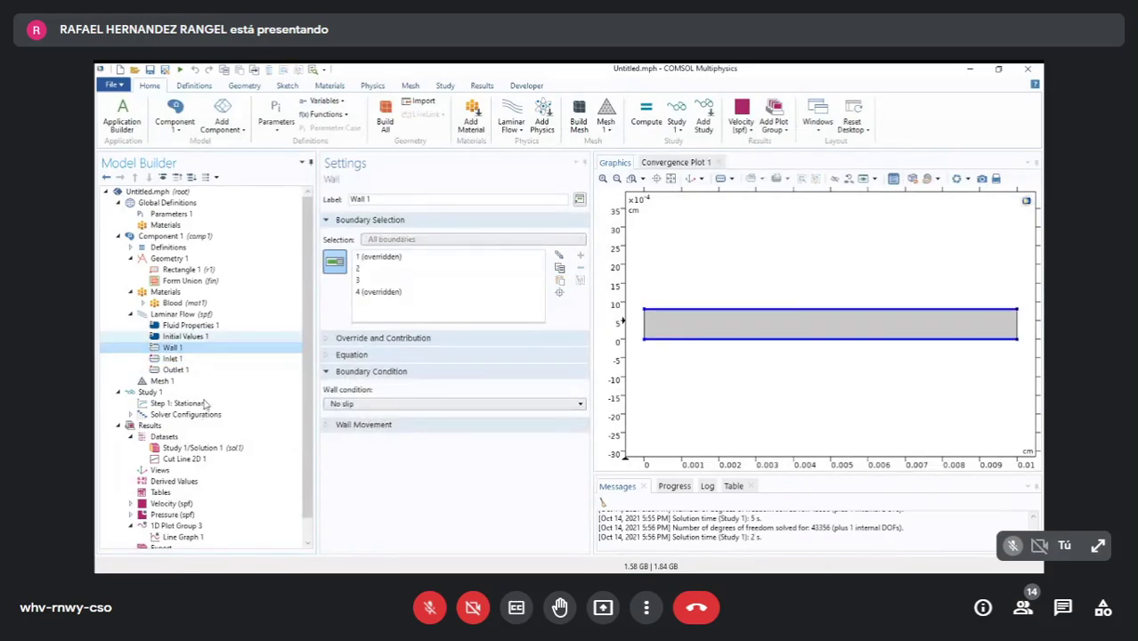
{"action": "left_click", "coordinate": [211, 315]}
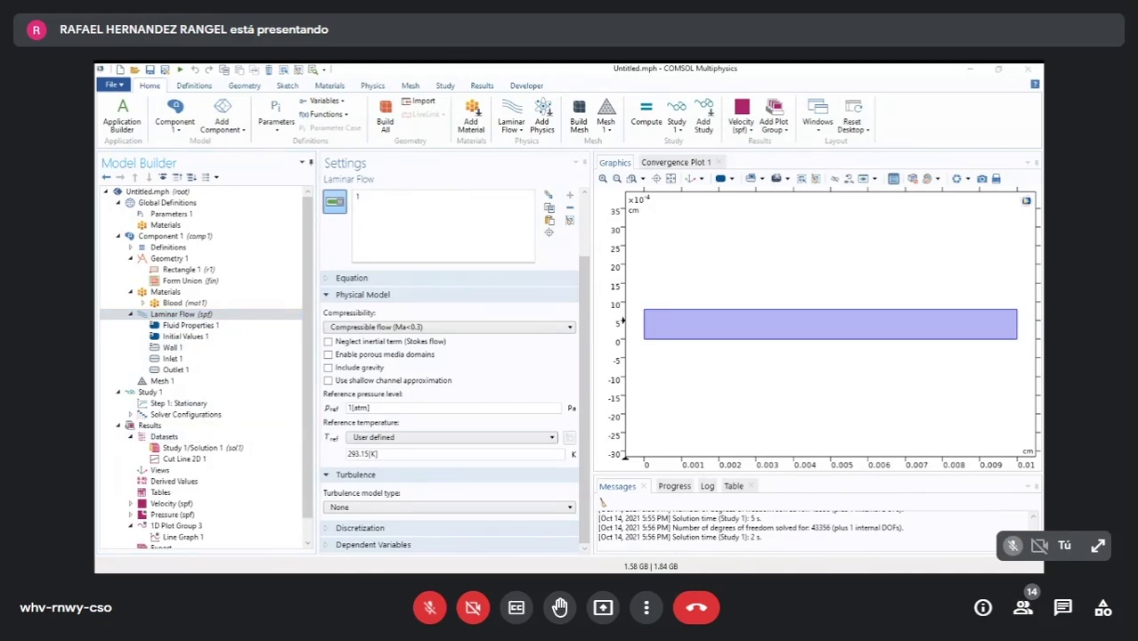
- Check 1D Plot Group 3 and the Blood material's properties and domain selection
{"action": "scroll", "coordinate": [205, 401], "scroll_direction": "down", "scroll_amount": 1}
{"action": "left_click", "coordinate": [176, 503]}
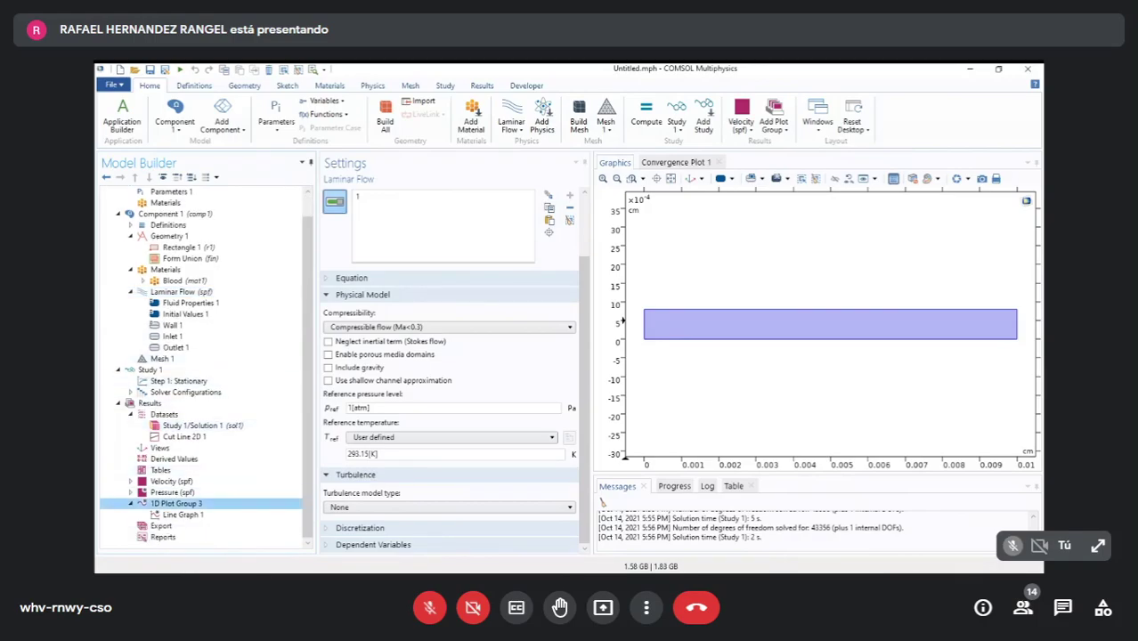
{"action": "scroll", "coordinate": [196, 401], "scroll_direction": "up", "scroll_amount": 1}
{"action": "left_click", "coordinate": [174, 303]}
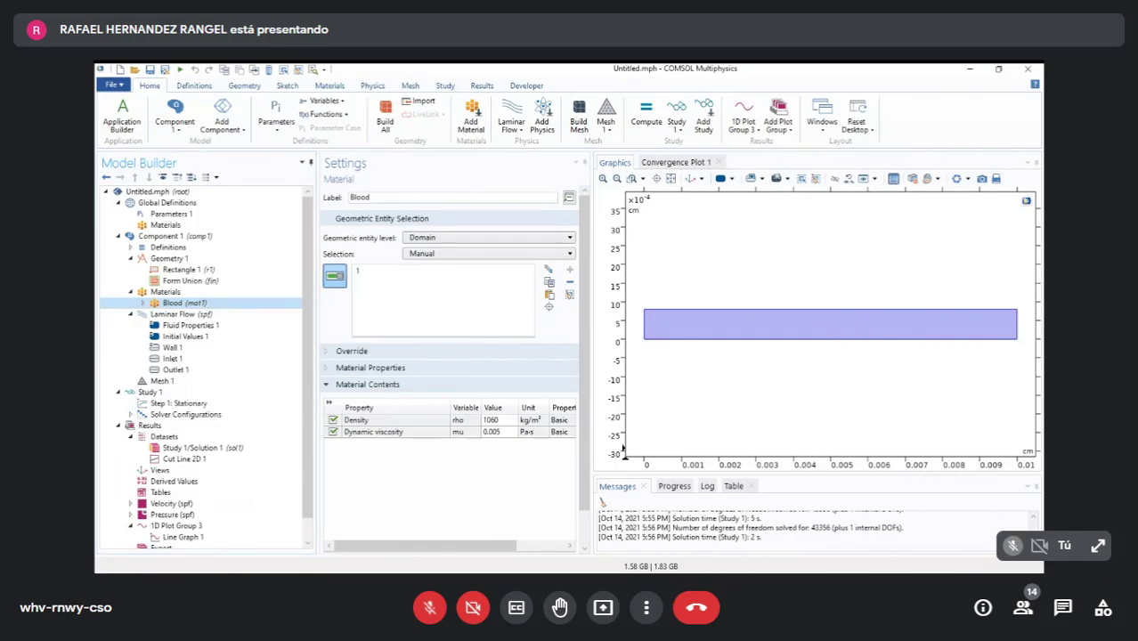
{"action": "scroll", "coordinate": [254, 445], "scroll_direction": "down", "scroll_amount": 1}
{"action": "scroll", "coordinate": [254, 449], "scroll_direction": "up", "scroll_amount": 1}
{"action": "left_click", "coordinate": [872, 323]}
{"action": "left_click", "coordinate": [895, 398]}
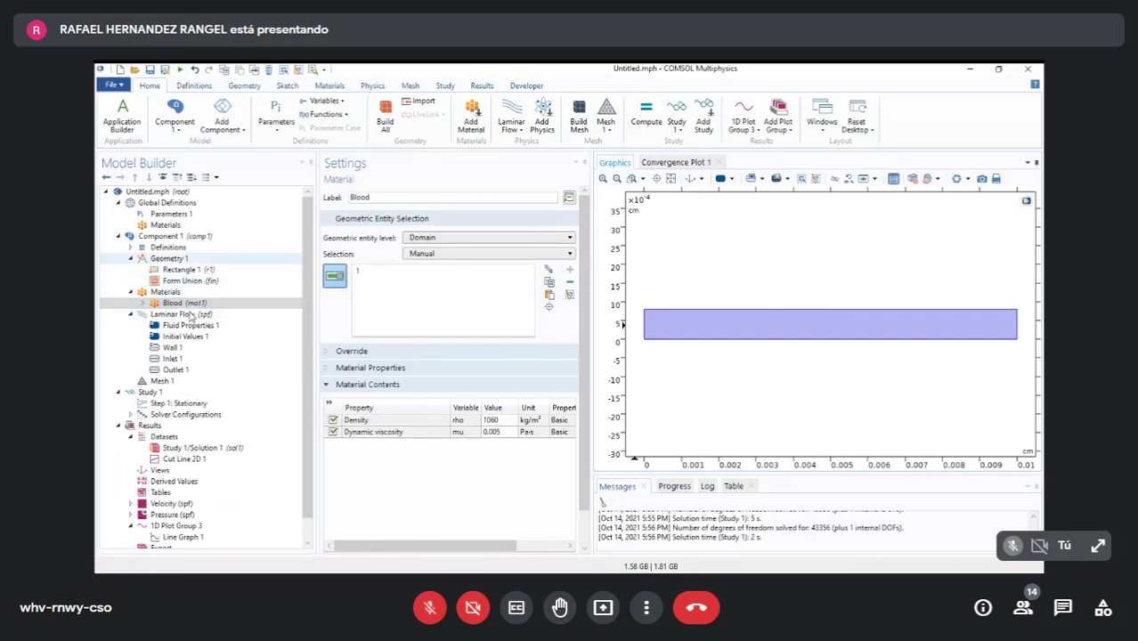
- Inspect the settings of Geometry 1 and Rectangle 1, including the length unit
{"action": "left_click", "coordinate": [176, 259]}
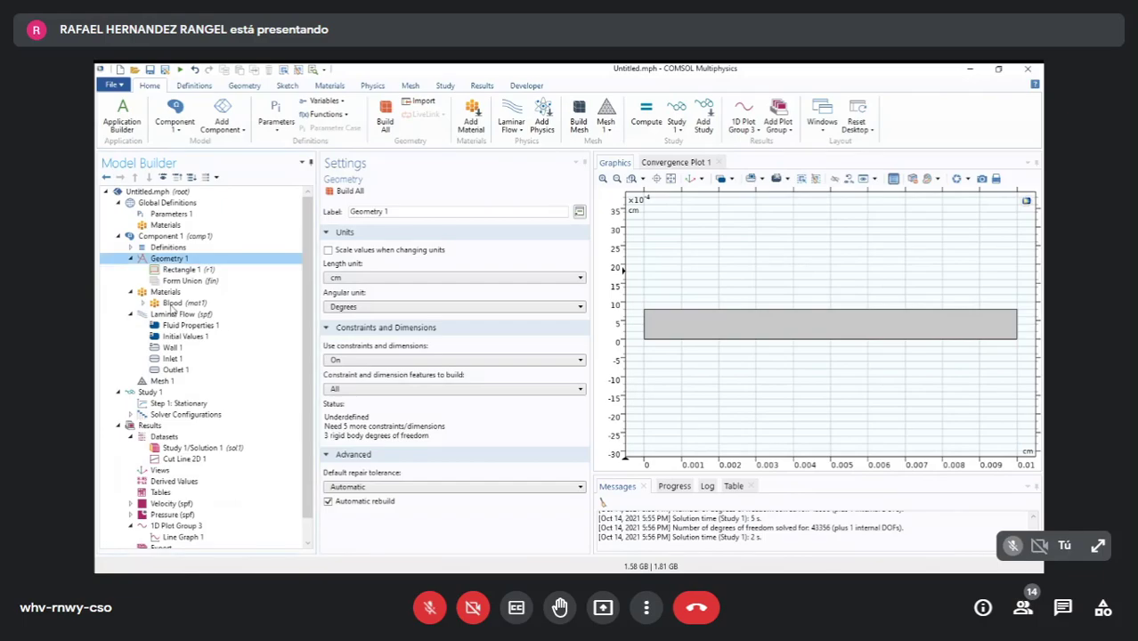
{"action": "left_click", "coordinate": [182, 270]}
{"action": "left_click", "coordinate": [176, 259]}
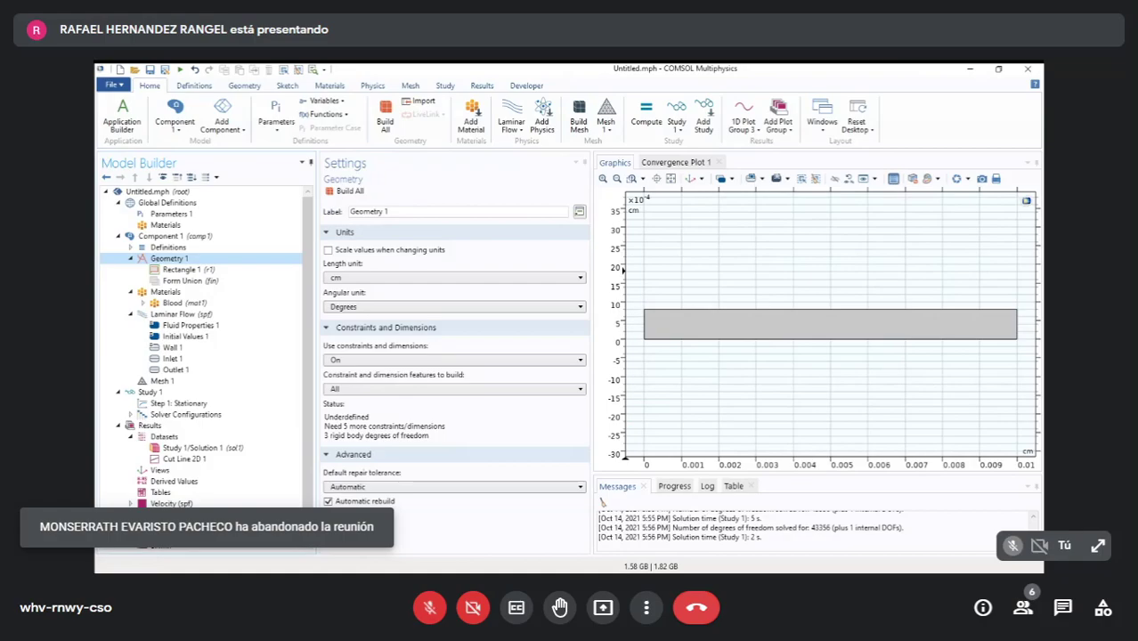
- Leave the Google Meet call, close its browser tab and minimize the browser window
{"action": "left_click", "coordinate": [696, 608]}
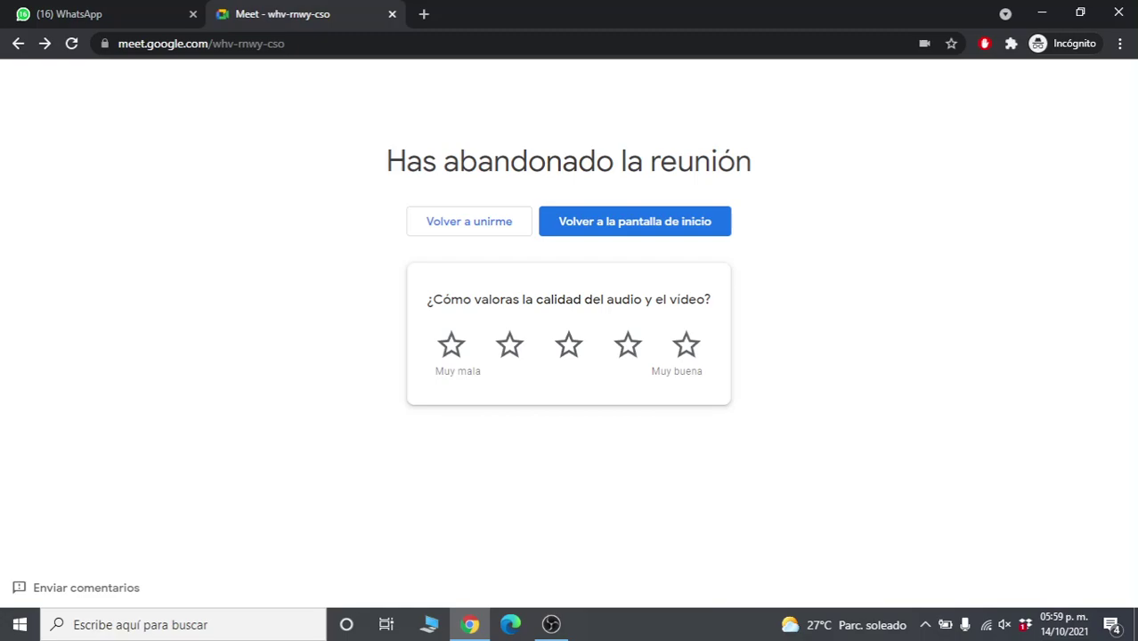
{"action": "key", "text": "XF86MonBrightnessDown"}
{"action": "key", "text": "XF86MonBrightnessDown"}
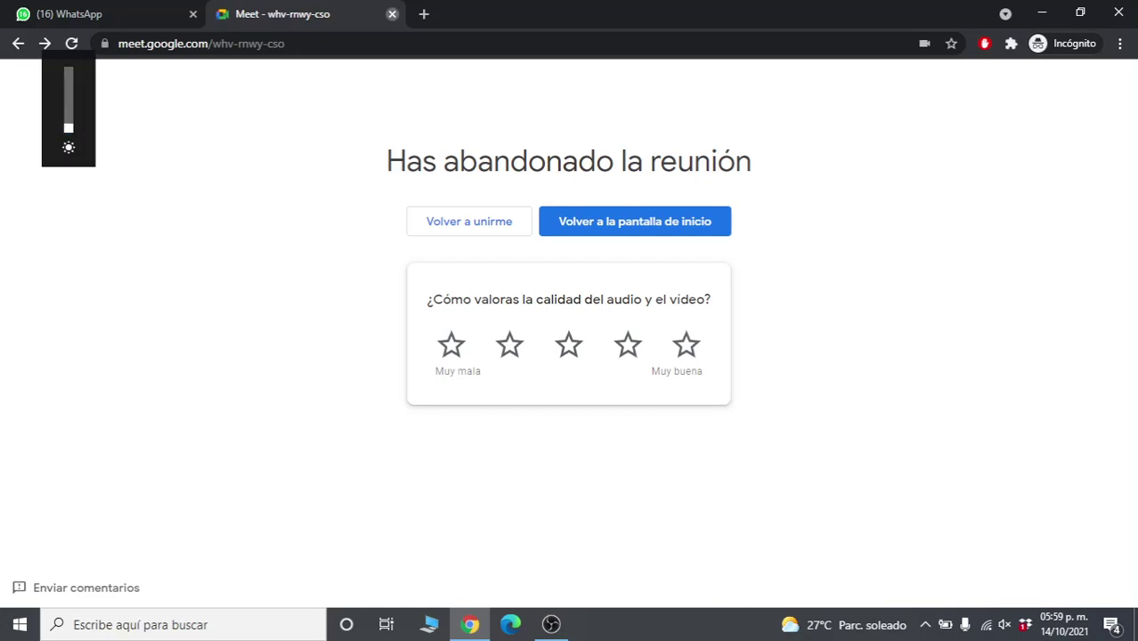
{"action": "left_click", "coordinate": [392, 14]}
{"action": "left_click", "coordinate": [1080, 11]}
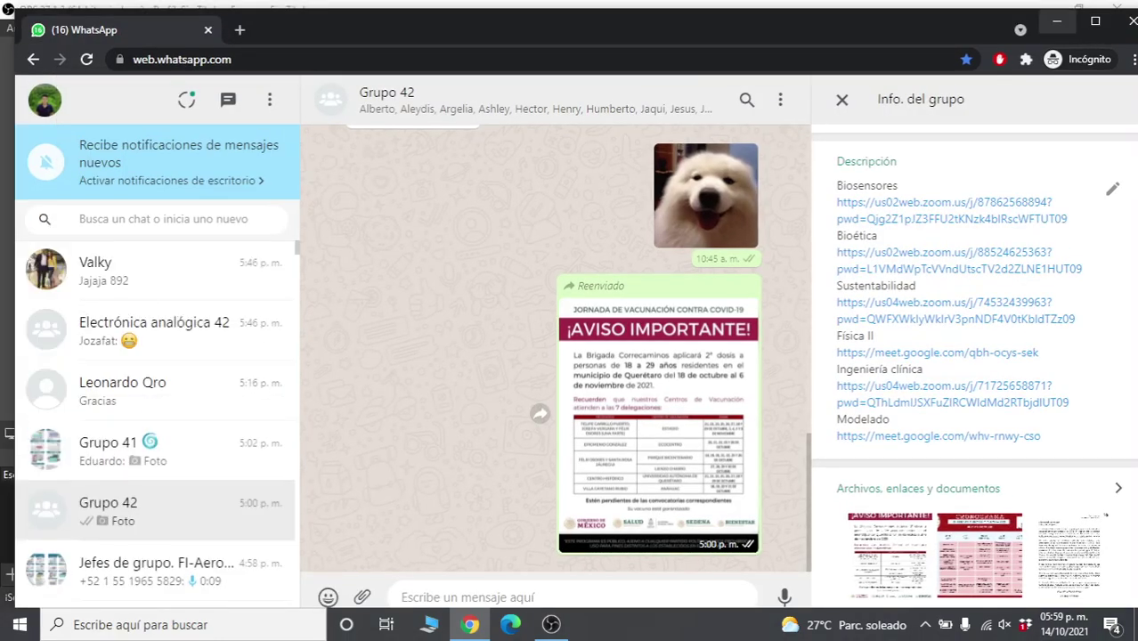
{"action": "left_click", "coordinate": [1045, 18]}
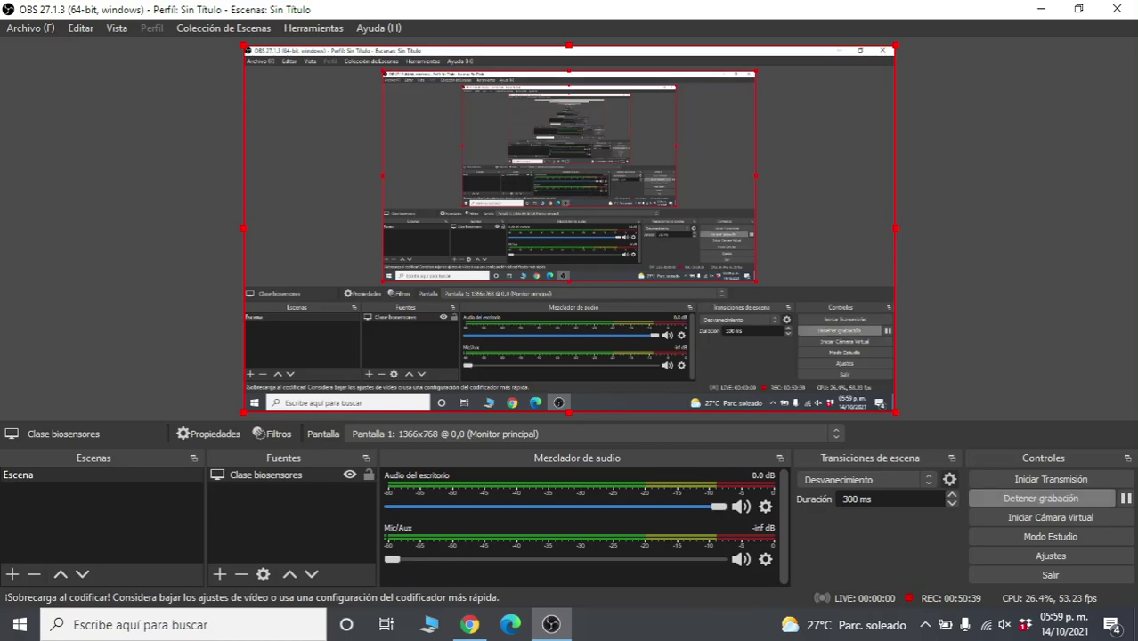